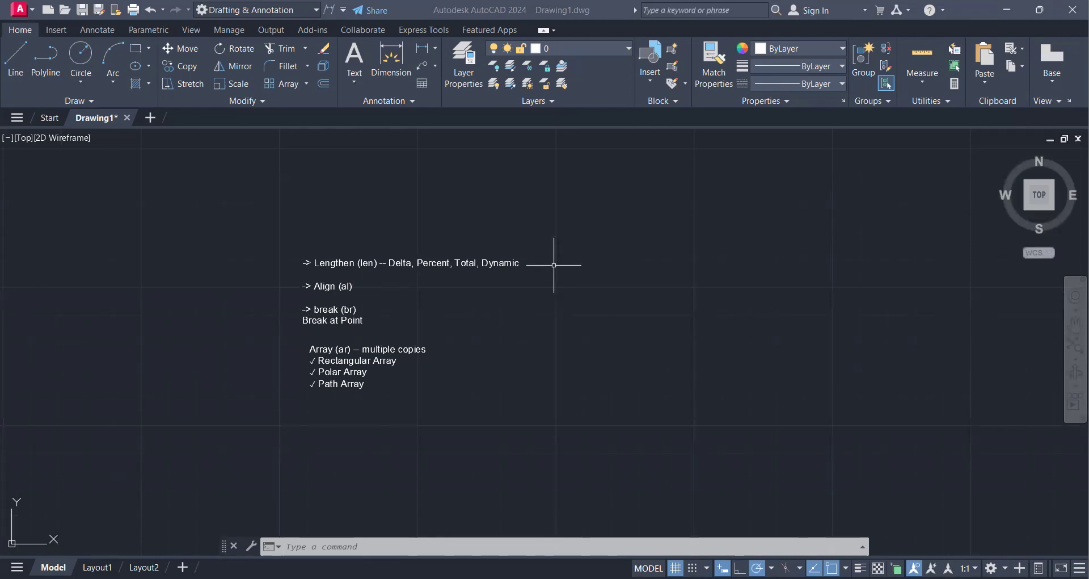
# Draw a horizontal line 100 units long in the empty area beside the command notes.
pyautogui.scroll(-3, 535, 297)
pyautogui.scroll(5, 449, 324)
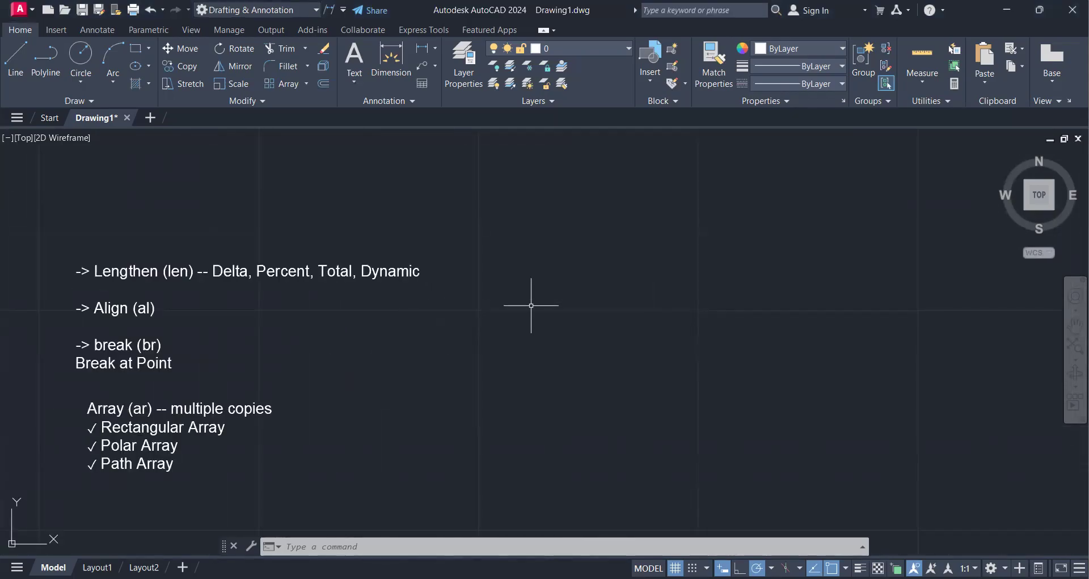
pyautogui.write('l')
pyautogui.press('Return')
pyautogui.click(588, 290)
pyautogui.write('100')
pyautogui.press('Return')
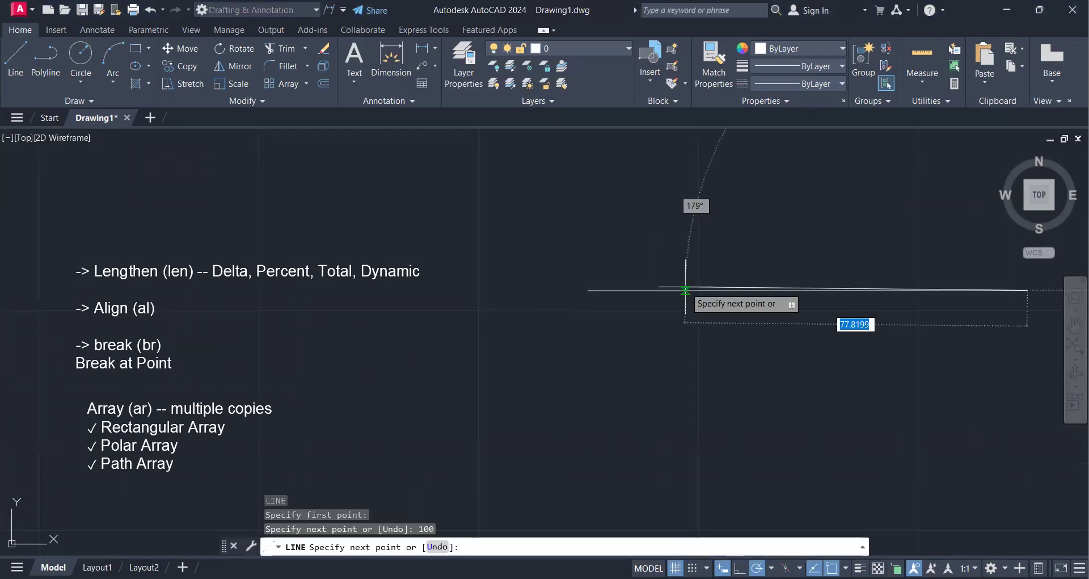
pyautogui.press('Return')
# Measure the horizontal line's length with the Lengthen command.
pyautogui.scroll(1, 681, 301)
pyautogui.scroll(-3, 675, 301)
pyautogui.scroll(5, 676, 308)
pyautogui.scroll(-2, 677, 308)
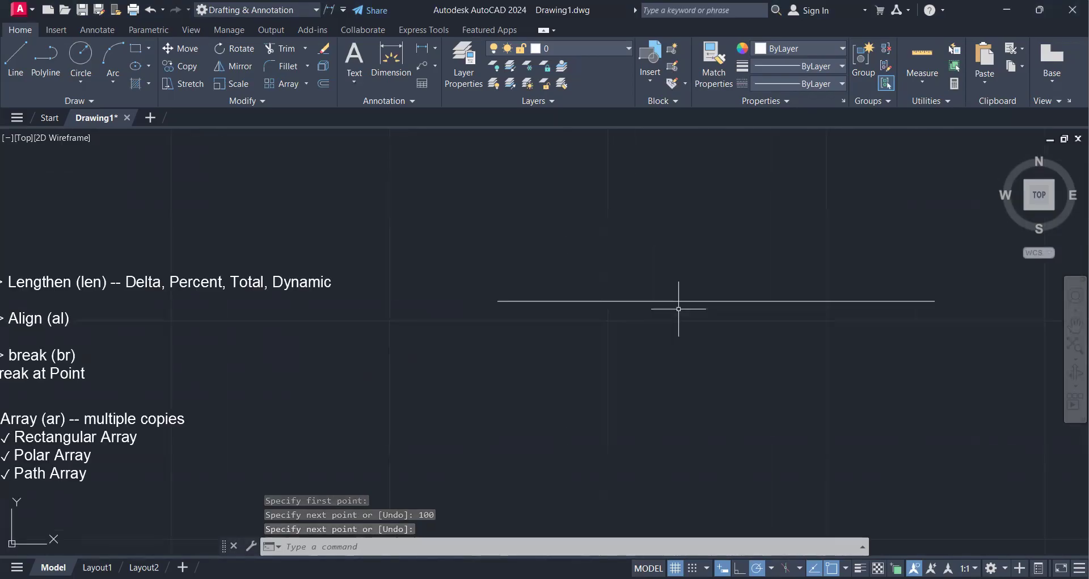
pyautogui.write('LEN')
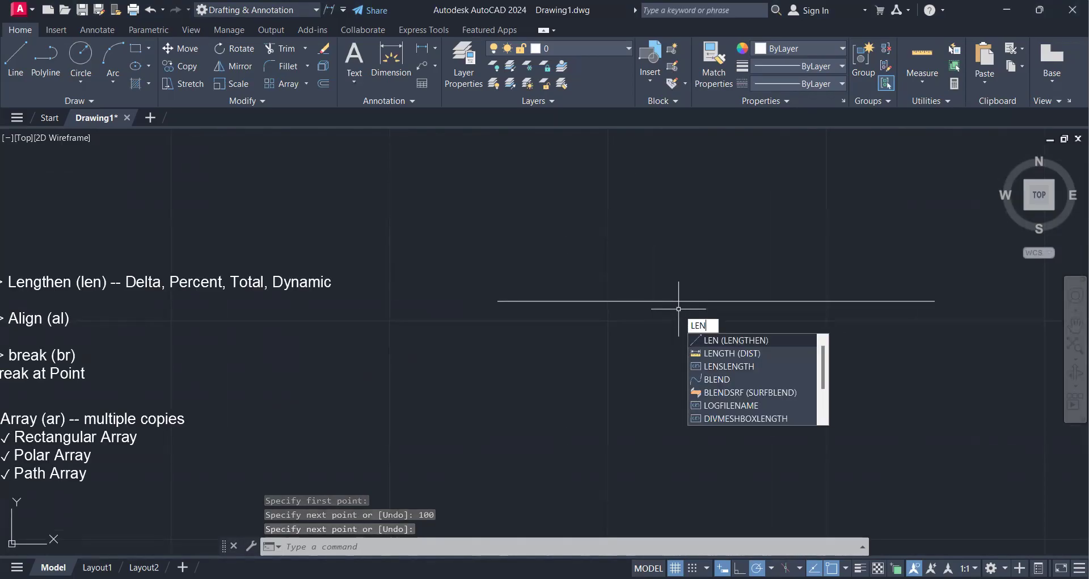
pyautogui.press('Return')
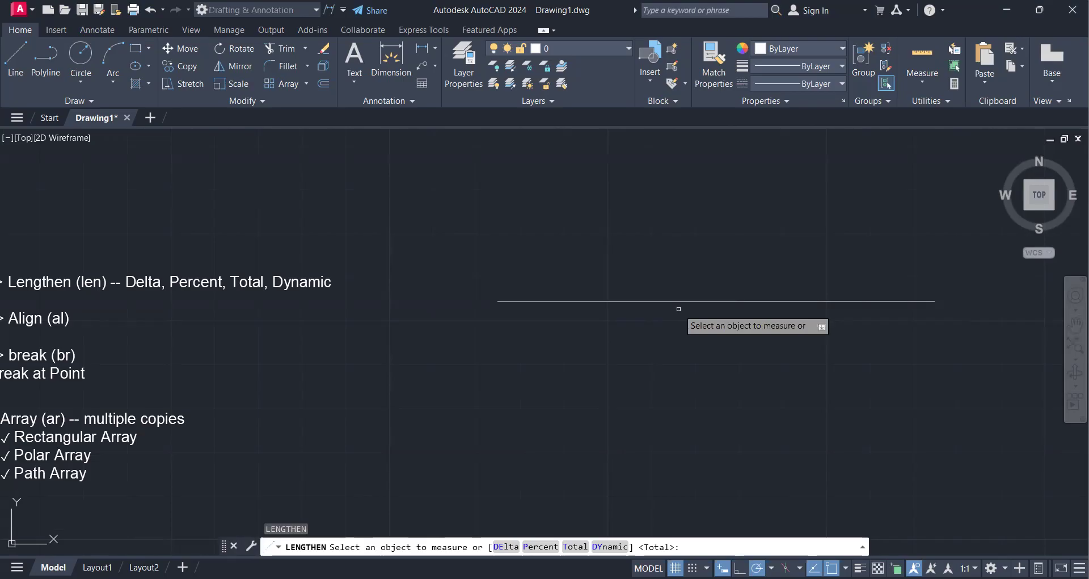
pyautogui.click(679, 301)
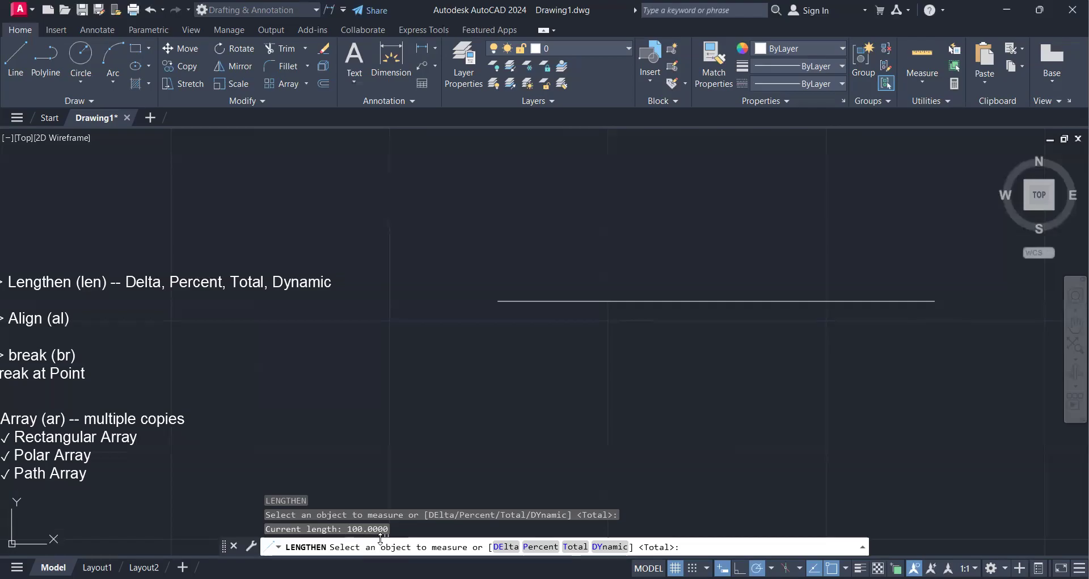
# Extend both ends of the line in 10-unit increments using Lengthen's Delta option.
pyautogui.write('de')
pyautogui.press('Return')
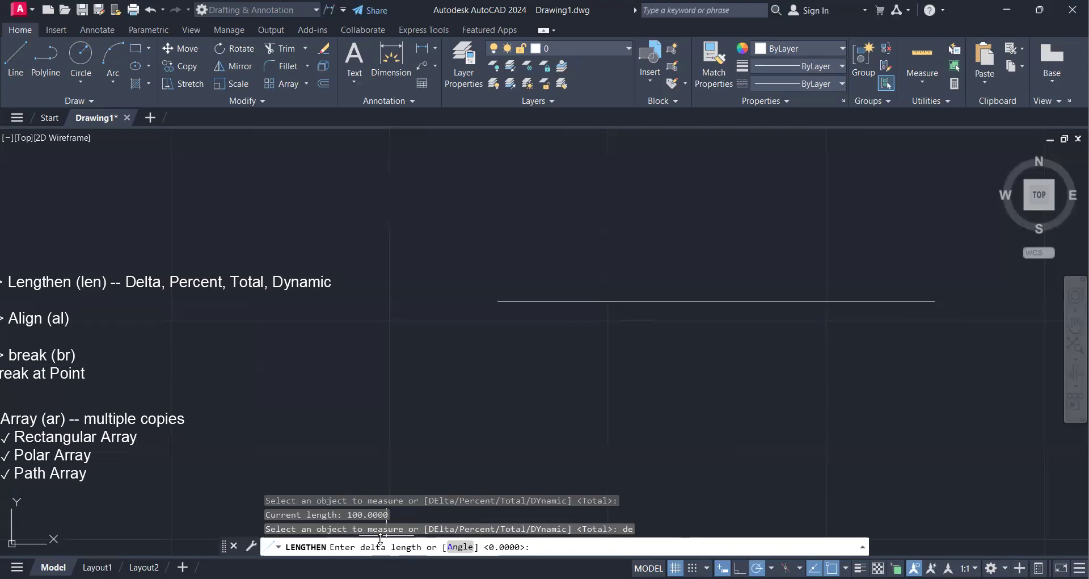
pyautogui.write('10')
pyautogui.press('Return')
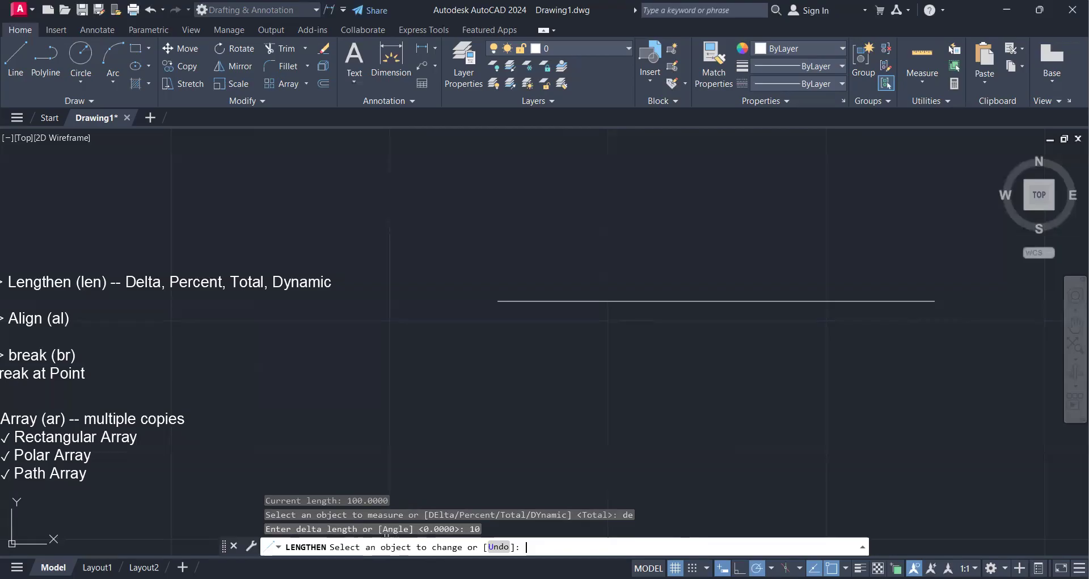
pyautogui.click(907, 301)
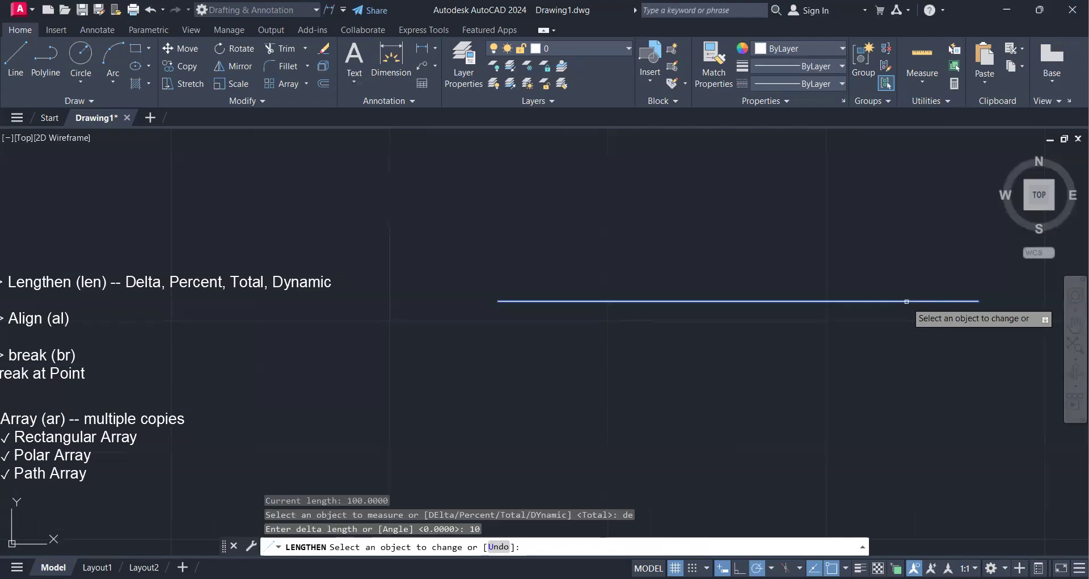
pyautogui.click(906, 301)
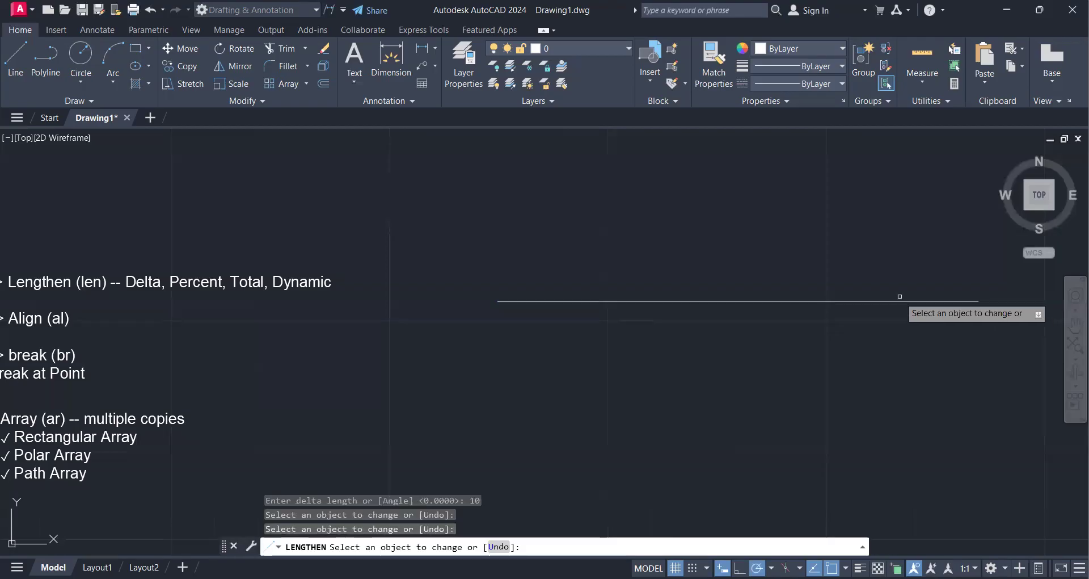
pyautogui.click(920, 299)
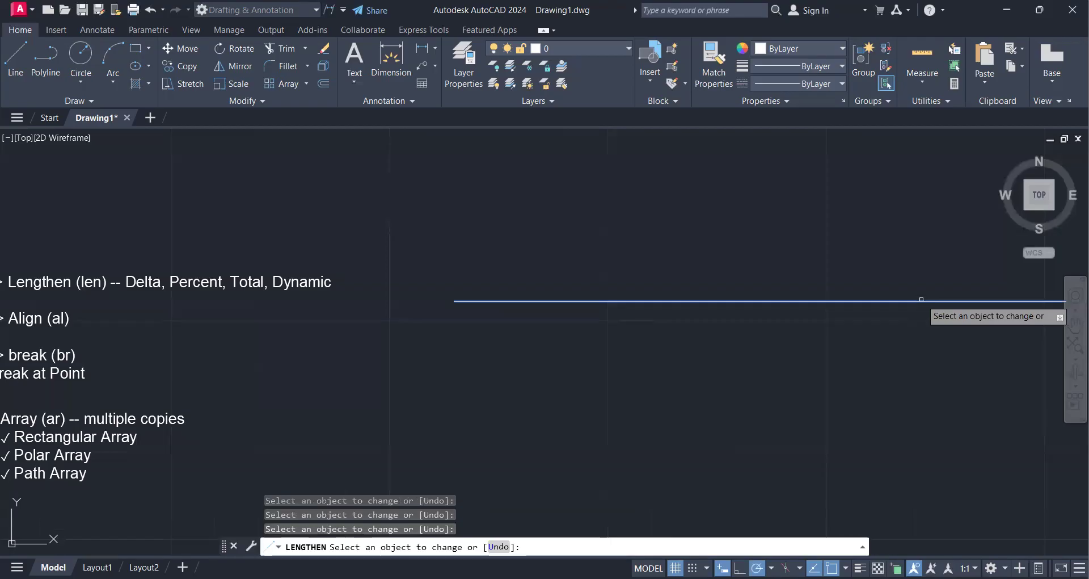
pyautogui.scroll(-4, 921, 299)
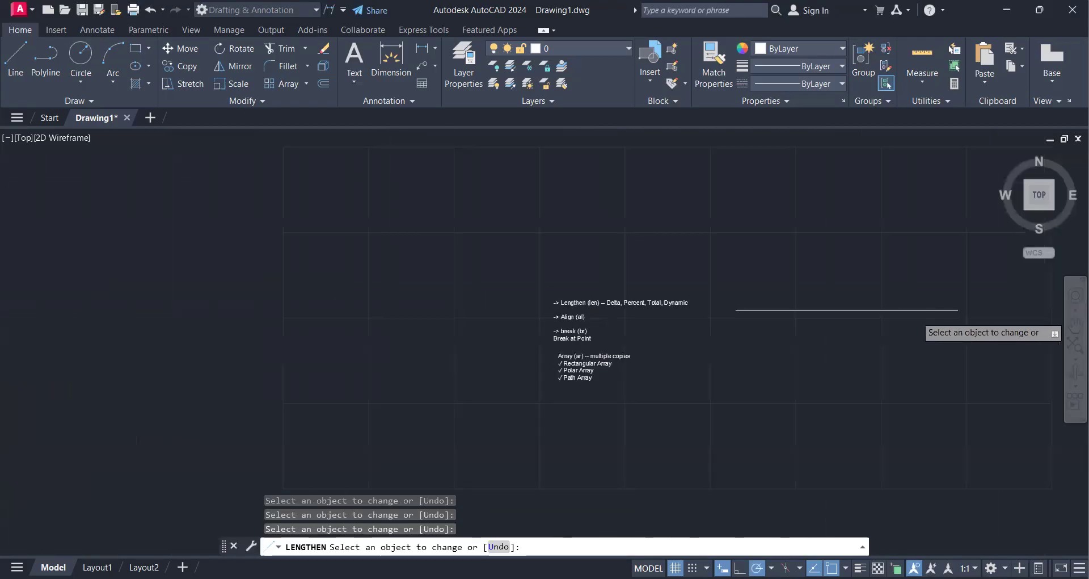
pyautogui.scroll(3, 916, 314)
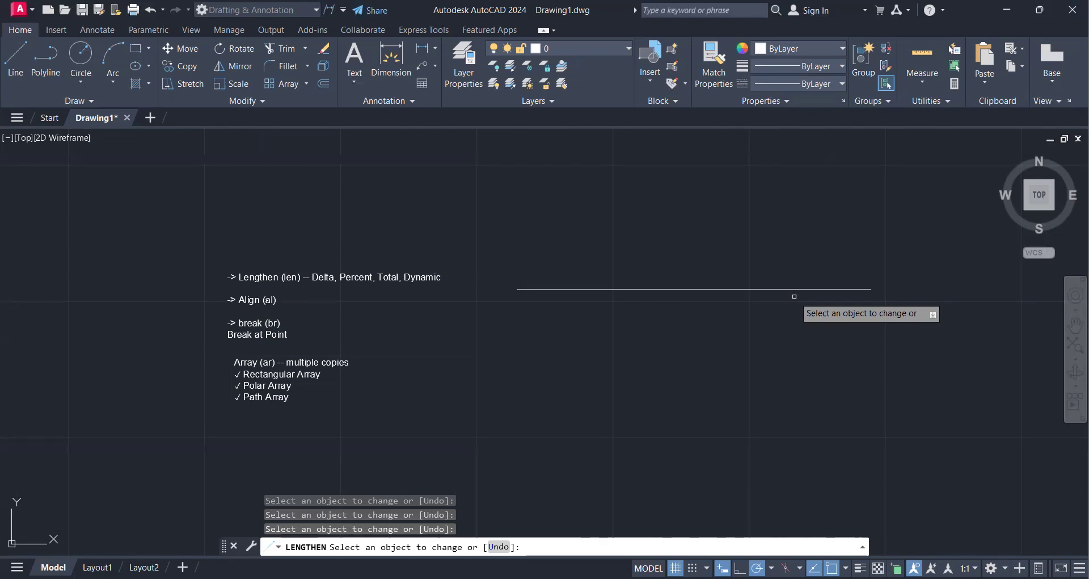
pyautogui.press('Return')
# Shorten the line by 10 units at each end using Lengthen with a delta of -10.
pyautogui.press('Return')
pyautogui.write('de')
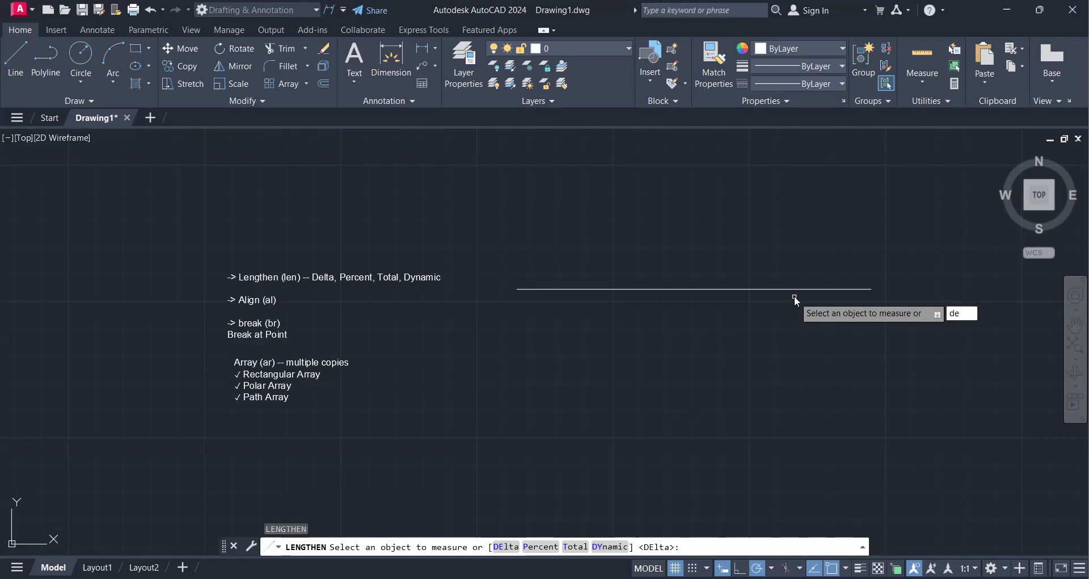
pyautogui.press('Return')
pyautogui.write('-10')
pyautogui.press('Return')
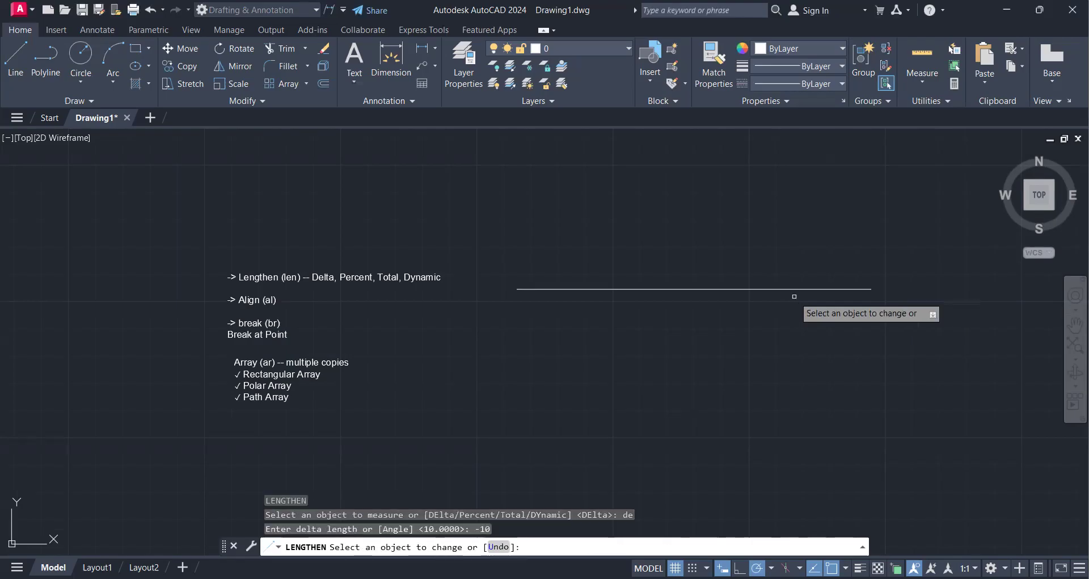
pyautogui.click(825, 288)
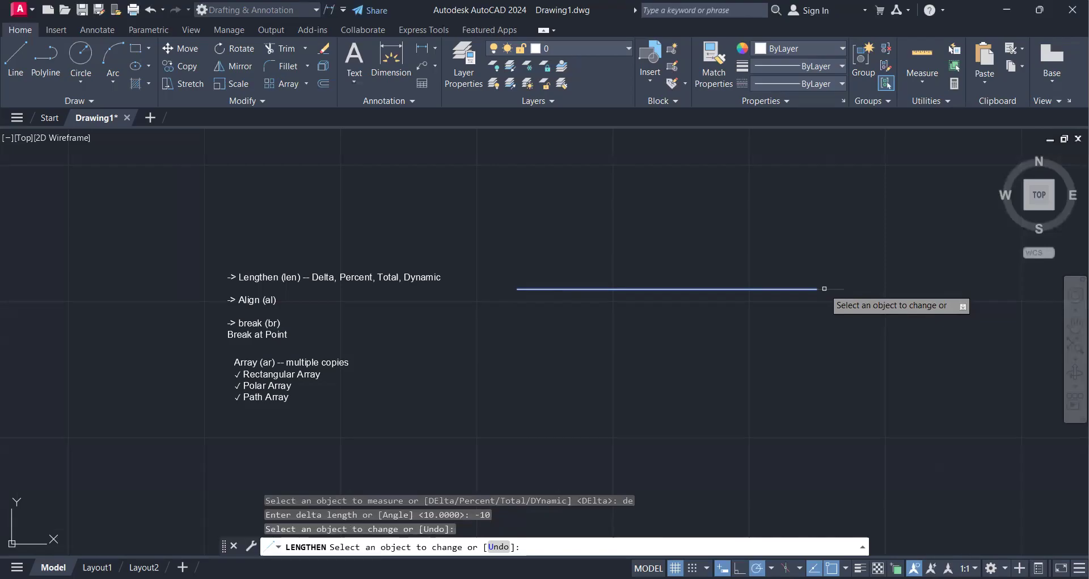
pyautogui.click(548, 289)
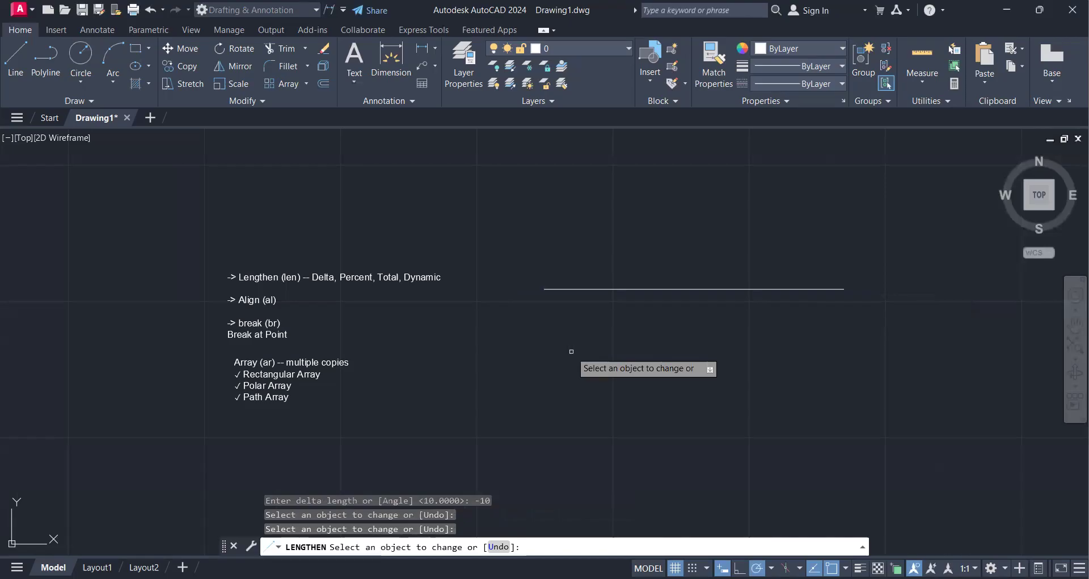
pyautogui.press('Return')
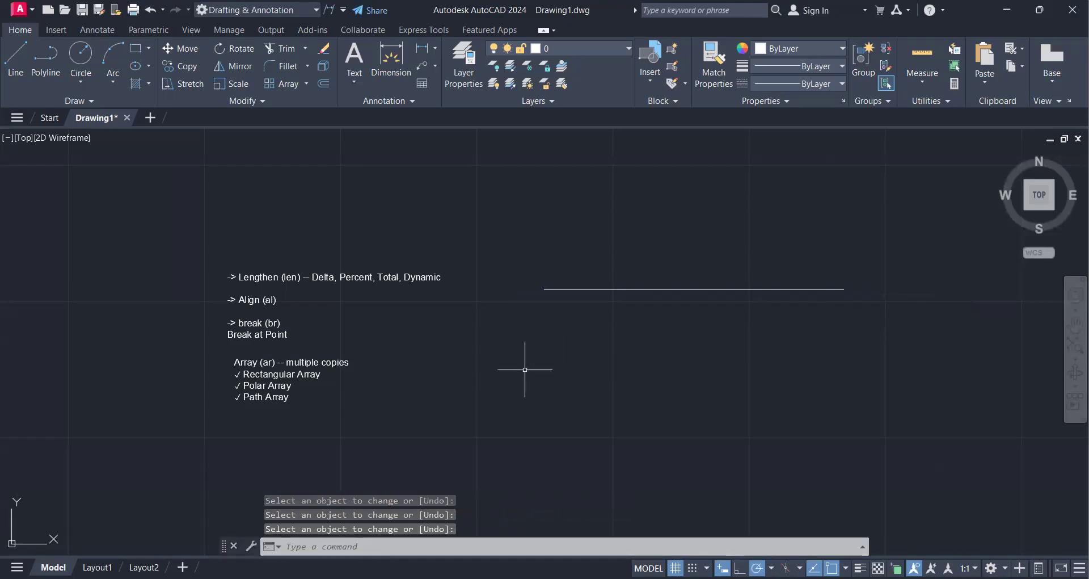
# Lengthen the line at its right end to 110 percent using the Percent option.
pyautogui.press('Return')
pyautogui.write('p')
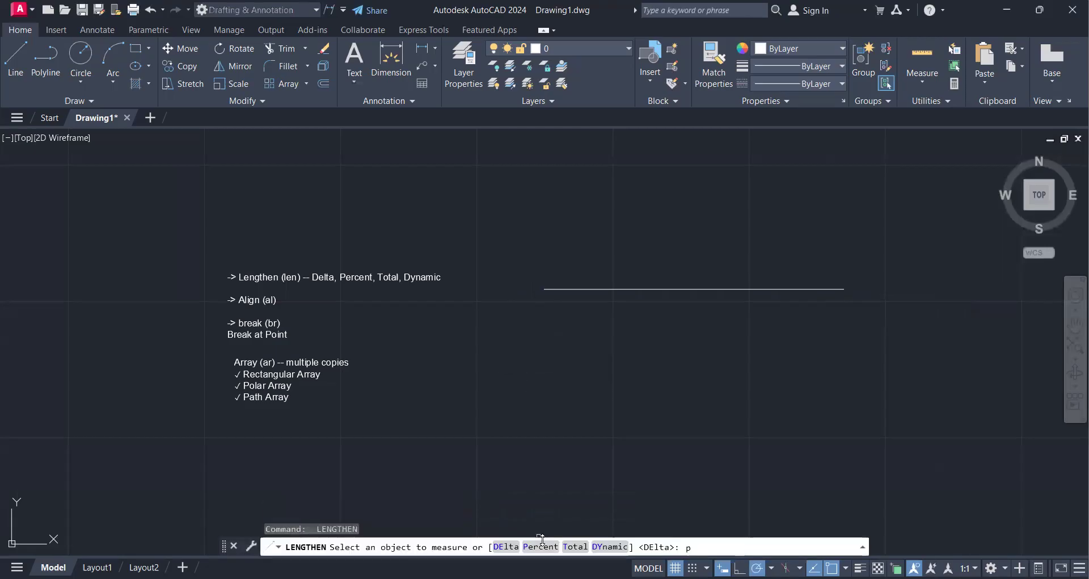
pyautogui.press('Return')
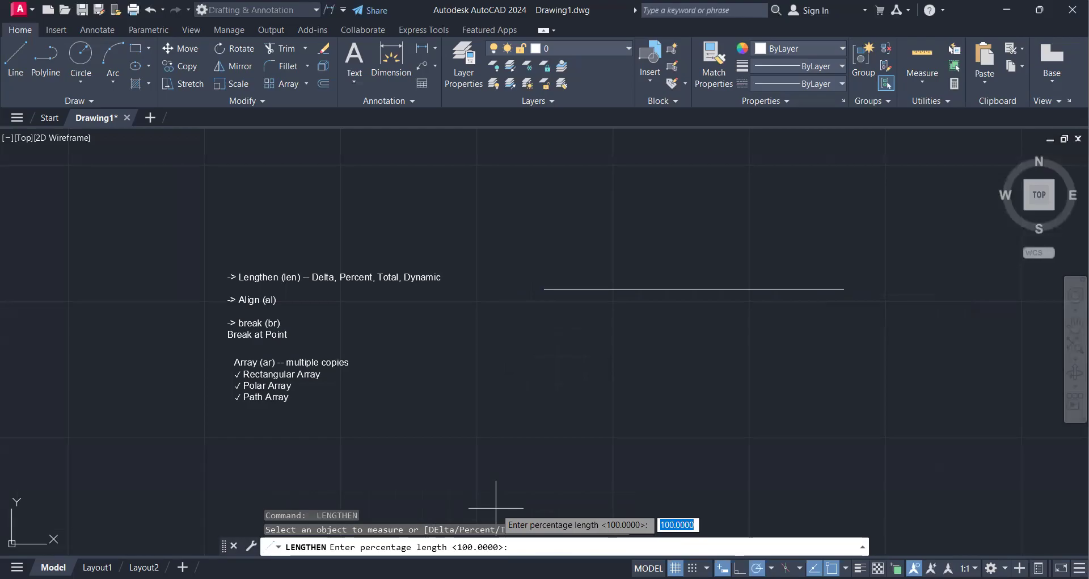
pyautogui.write('110')
pyautogui.press('Return')
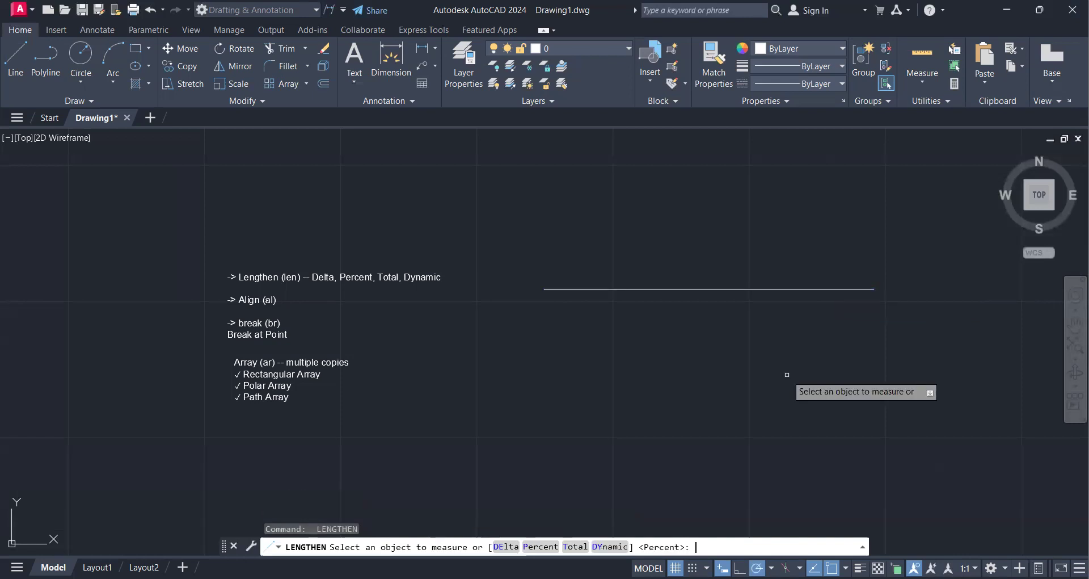
# Shorten the line to 90 percent, once at each end, using Lengthen's Percent option.
pyautogui.write('p')
pyautogui.press('Return')
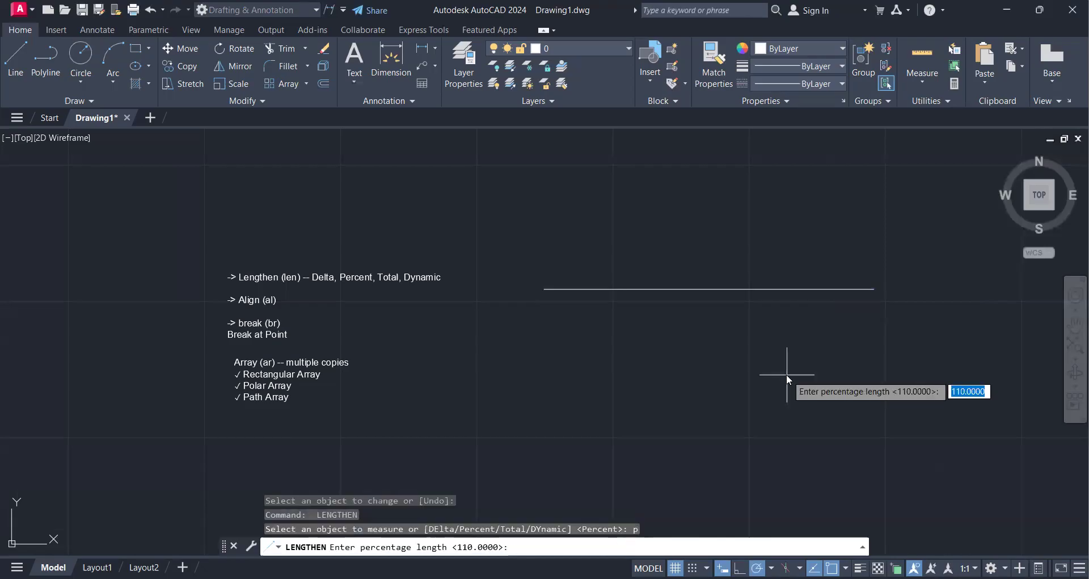
pyautogui.write('90')
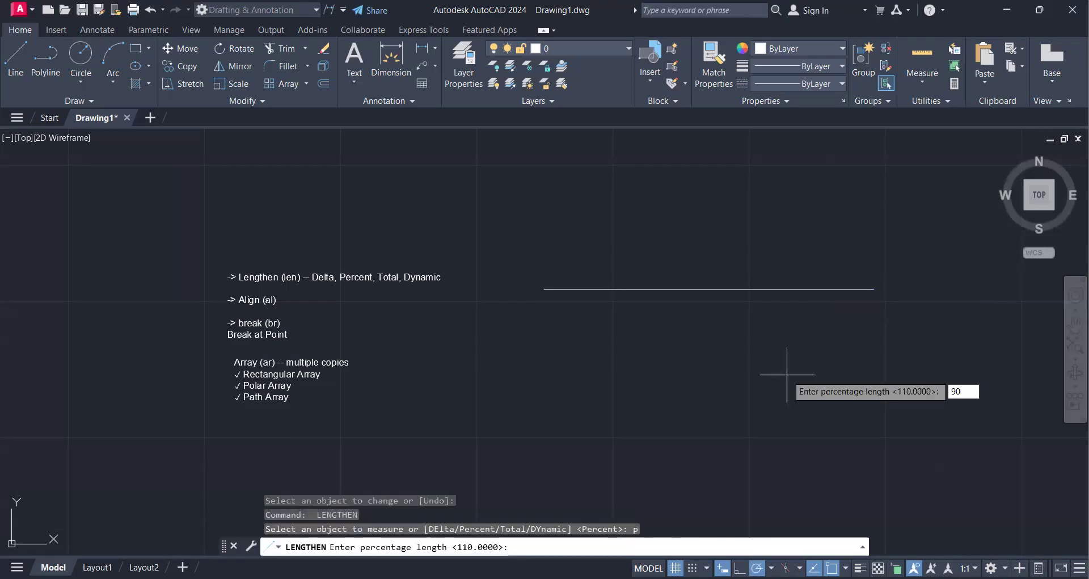
pyautogui.press('Return')
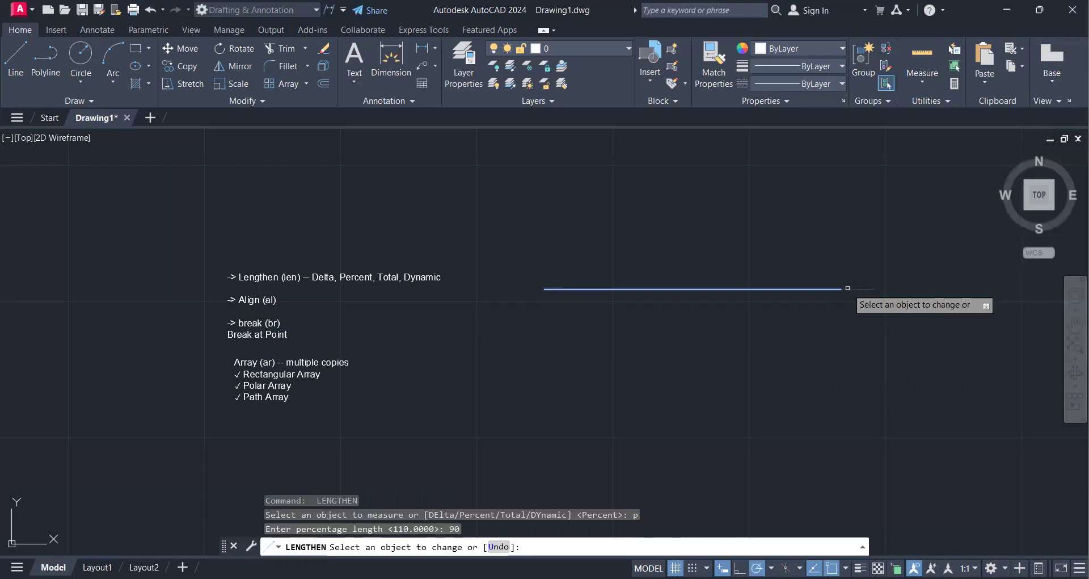
pyautogui.click(848, 288)
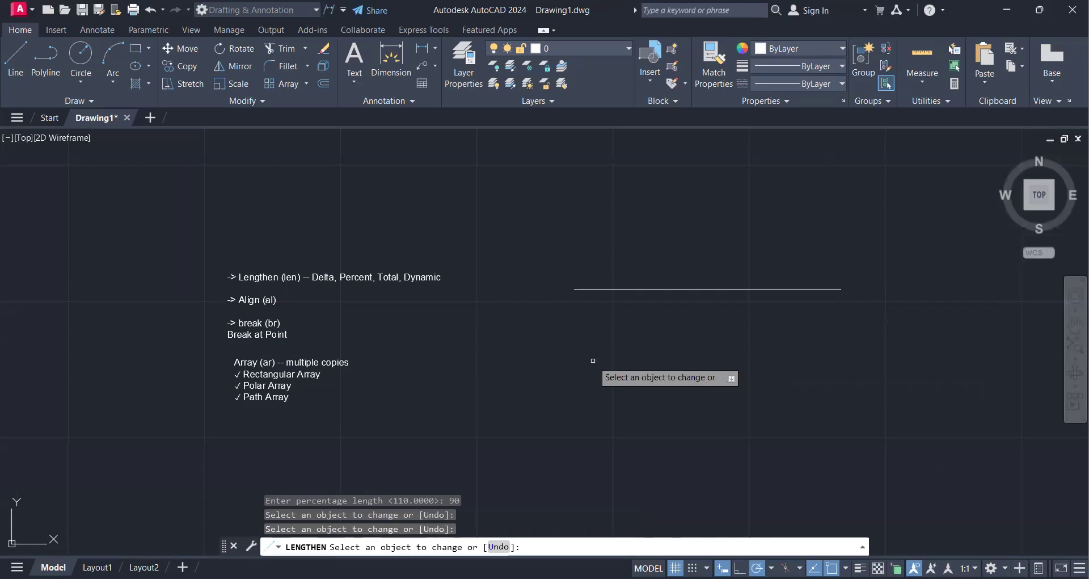
pyautogui.press('Return')
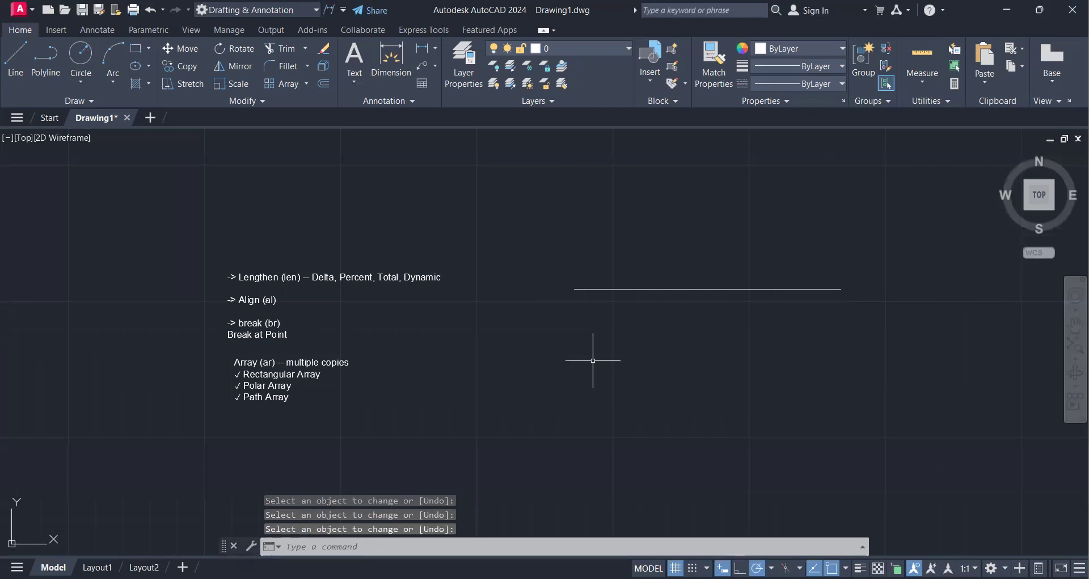
# Measure the line and set its total length to 150 from the right end using Lengthen's Total option.
pyautogui.press('Return')
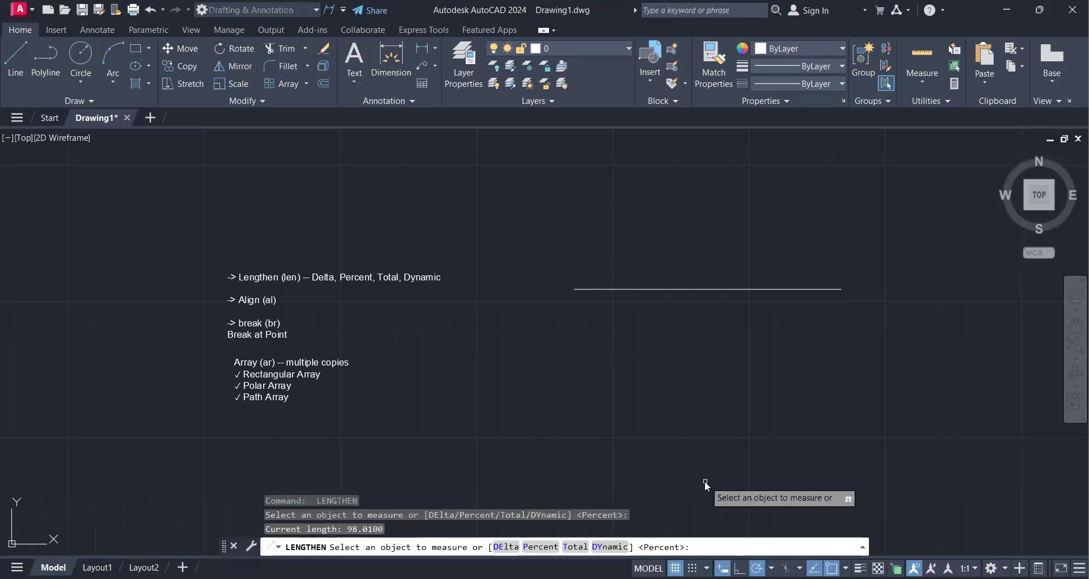
pyautogui.write('t')
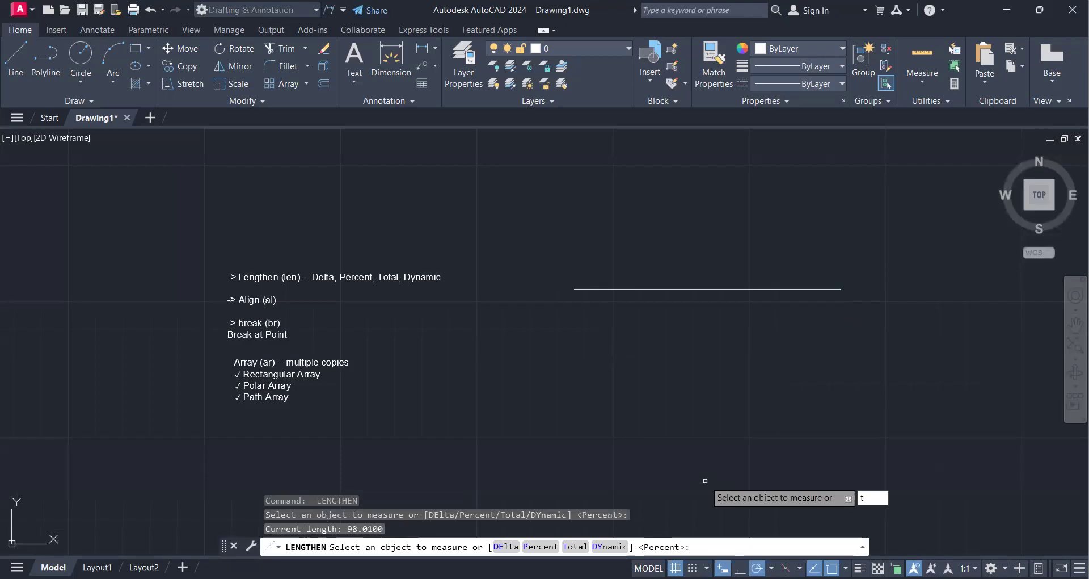
pyautogui.press('Return')
pyautogui.write('150')
pyautogui.press('Return')
pyautogui.click(793, 288)
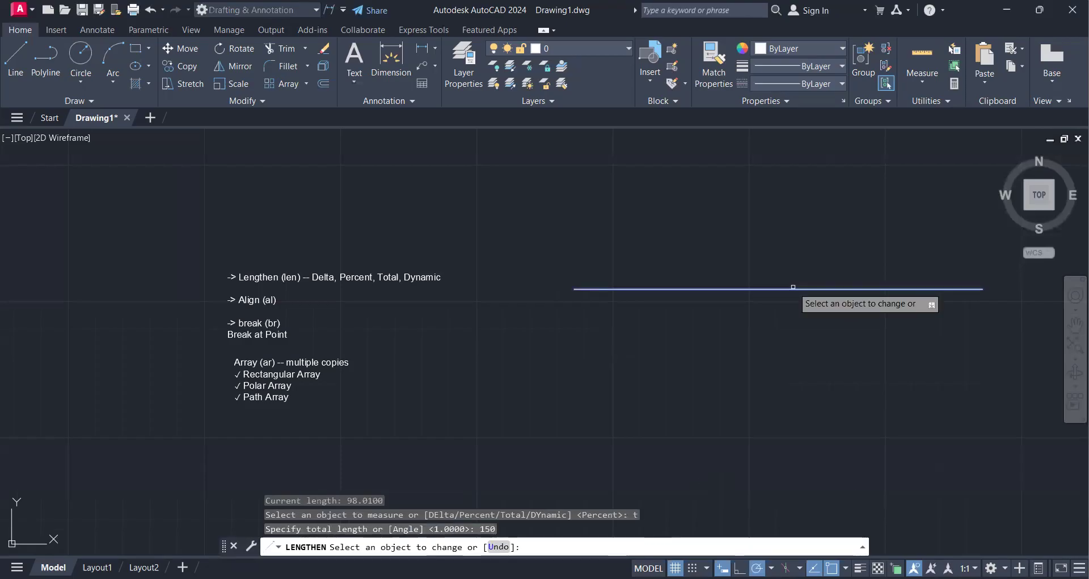
pyautogui.click(793, 287)
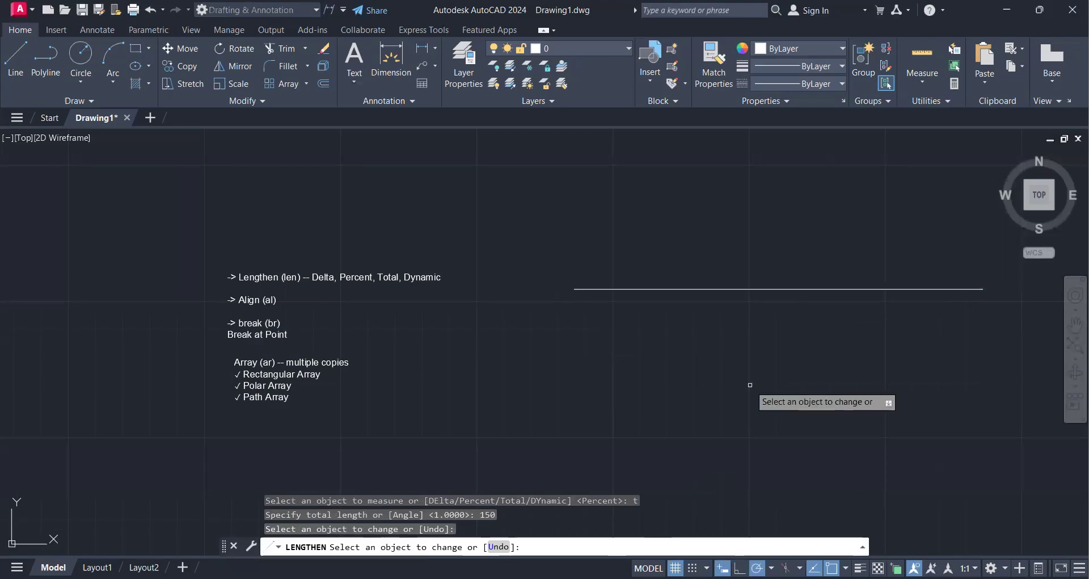
pyautogui.press('Return')
# Reduce the line's total length to 100 at its right end using Lengthen's Total option.
pyautogui.press('Return')
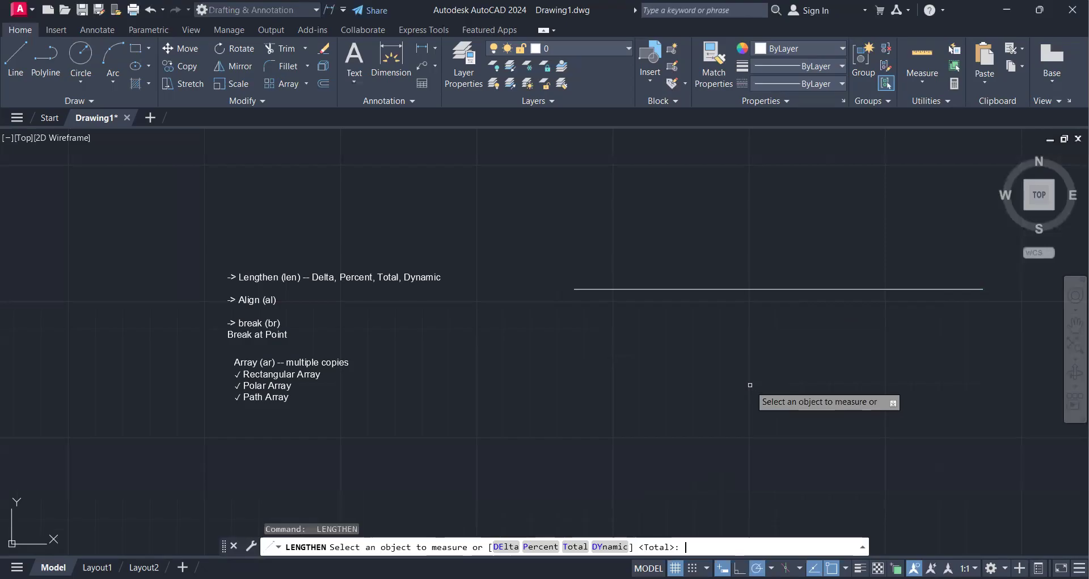
pyautogui.write('t')
pyautogui.press('Return')
pyautogui.write('100')
pyautogui.press('Return')
pyautogui.click(826, 290)
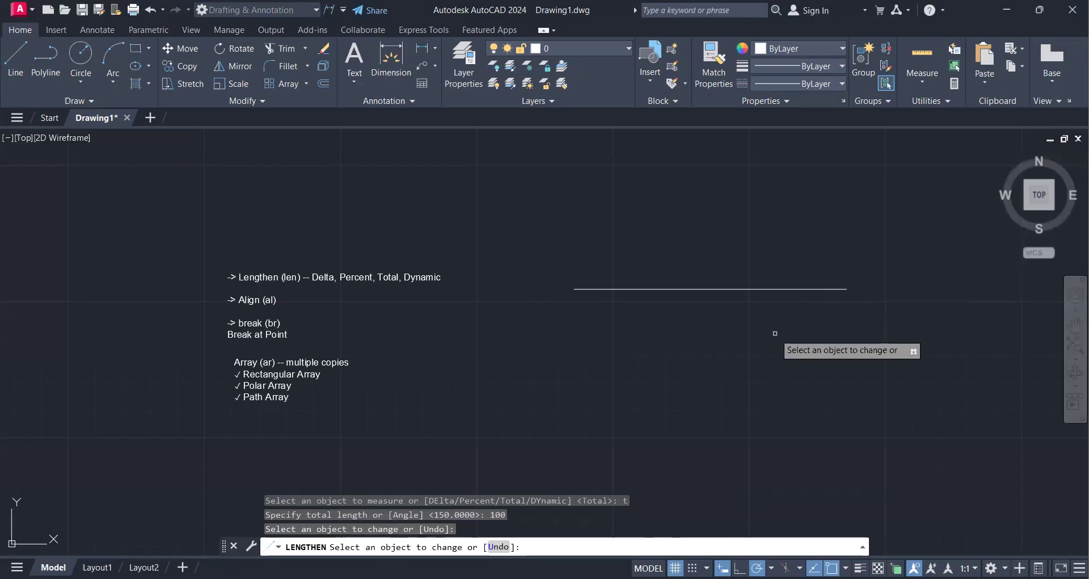
pyautogui.click(751, 332)
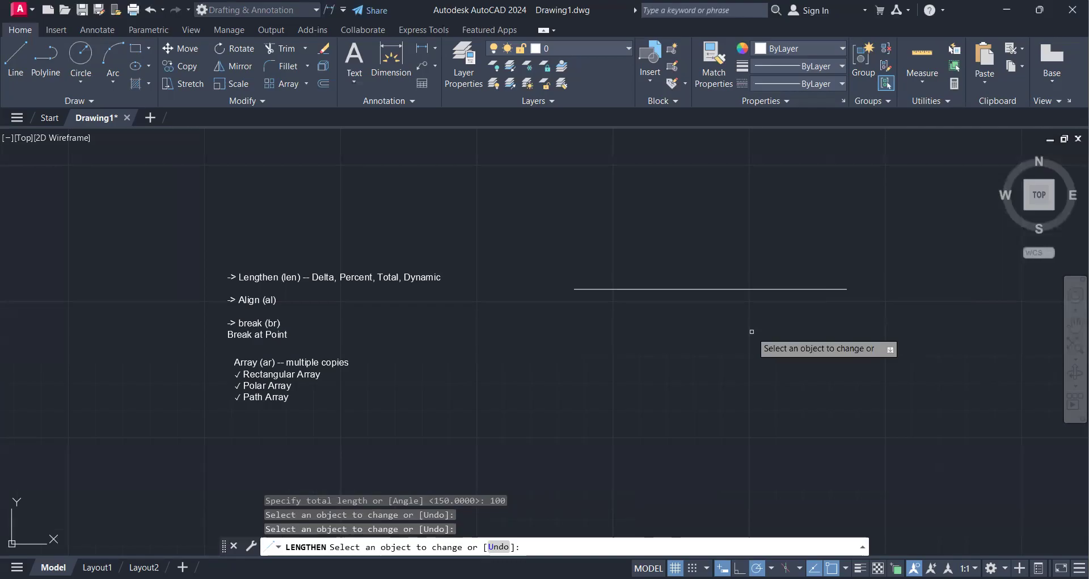
pyautogui.press('Return')
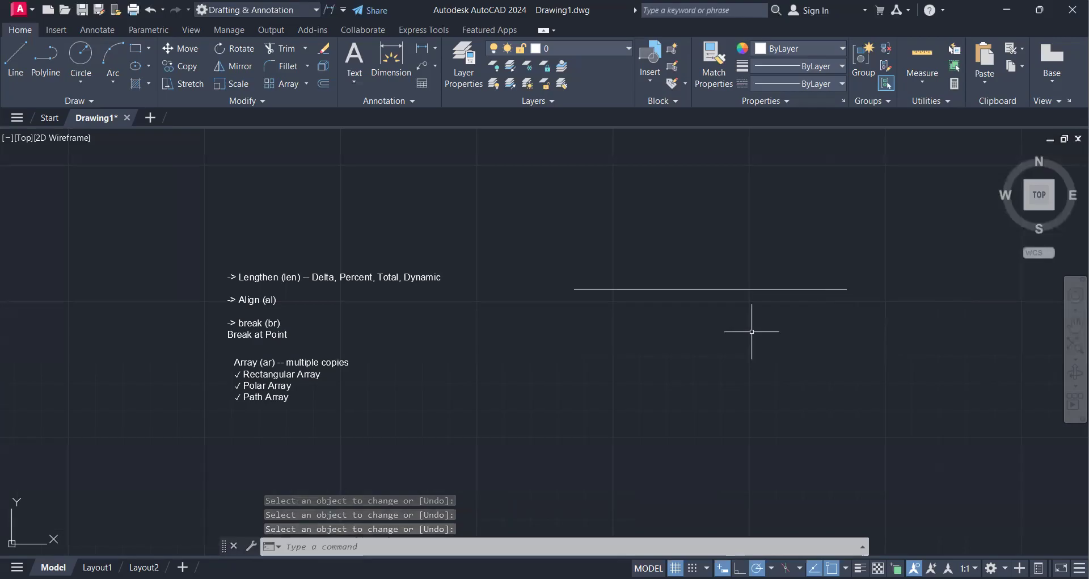
# Shorten the line at its left end and extend it at its right end using Lengthen's Dynamic option.
pyautogui.press('Return')
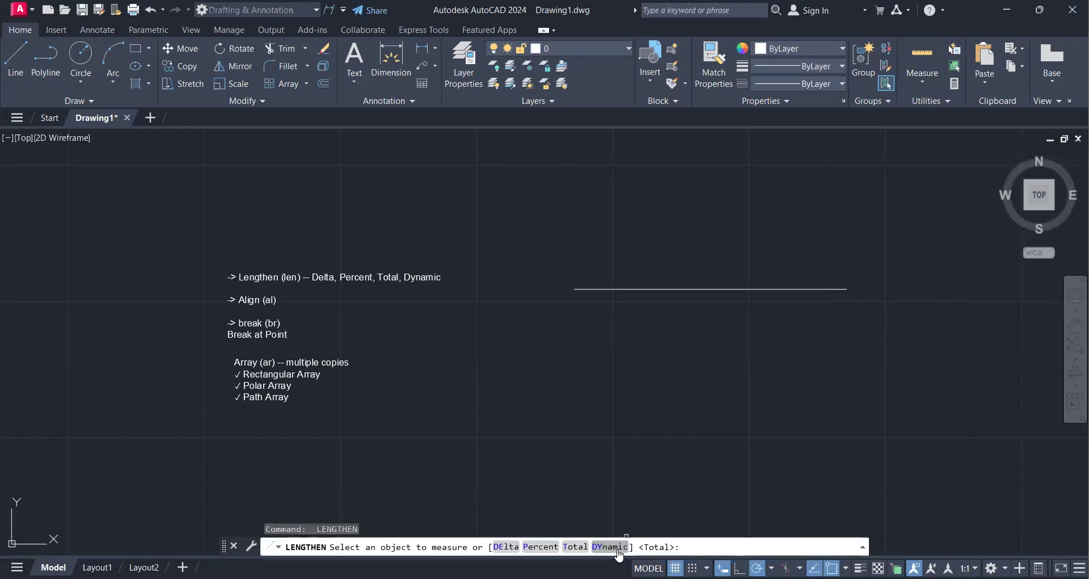
pyautogui.write('dy')
pyautogui.press('Return')
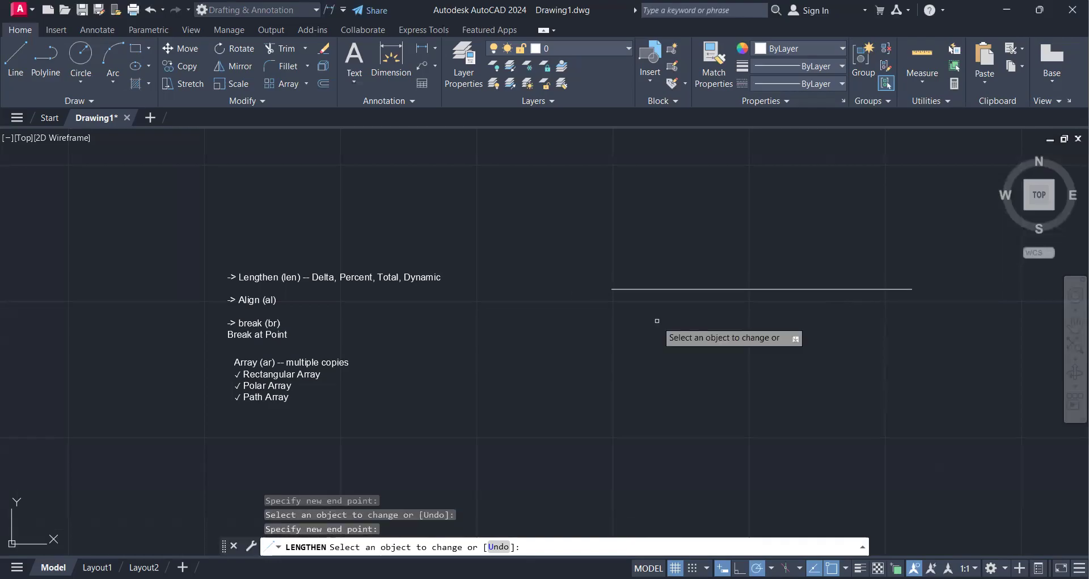
pyautogui.scroll(-2, 657, 320)
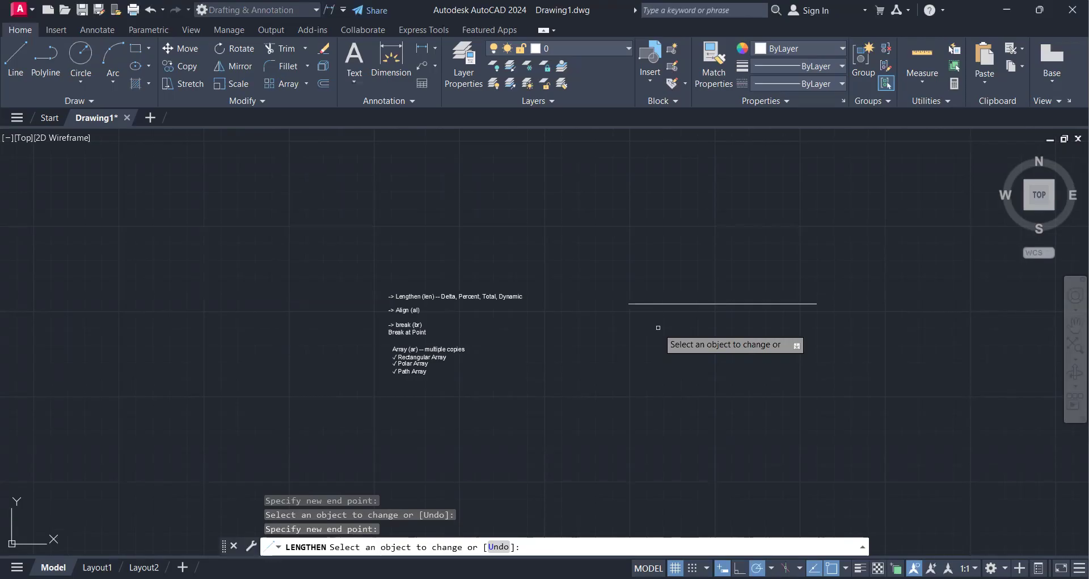
pyautogui.scroll(4, 457, 310)
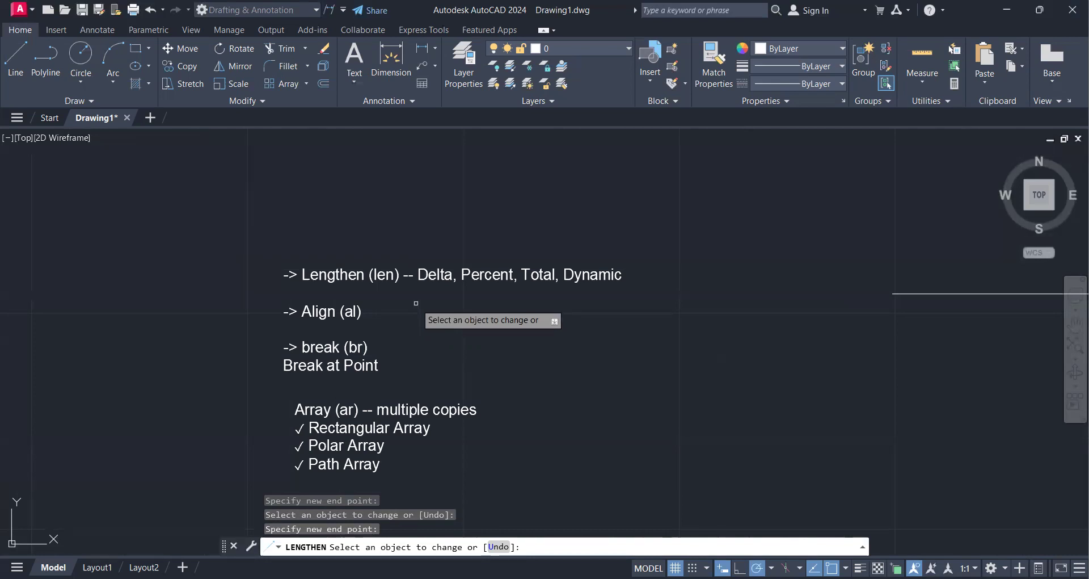
pyautogui.press('Return')
# Draw a small rectangle below the horizontal line.
pyautogui.scroll(-3, 454, 329)
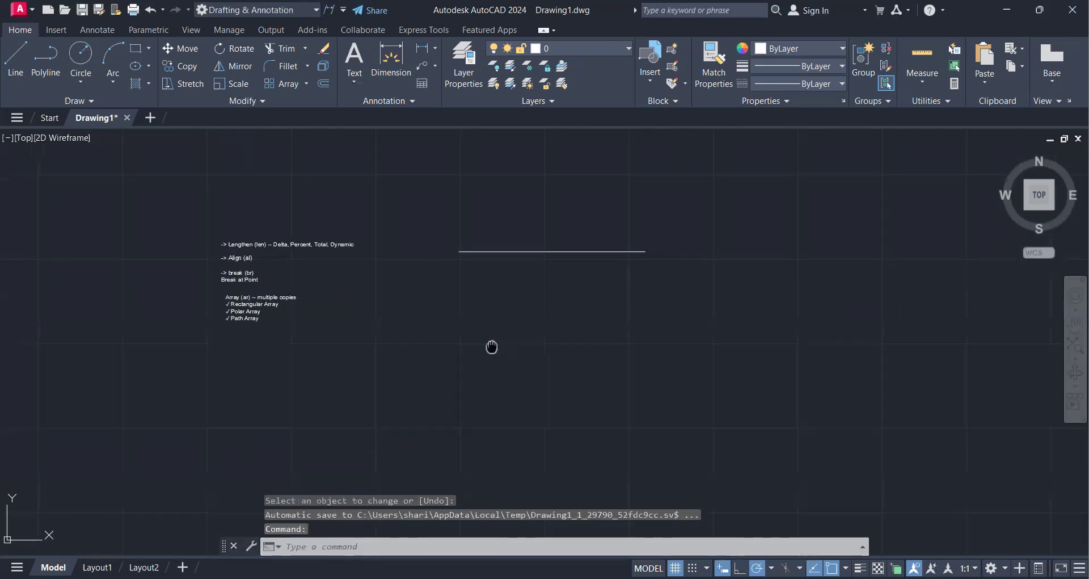
pyautogui.scroll(2, 489, 328)
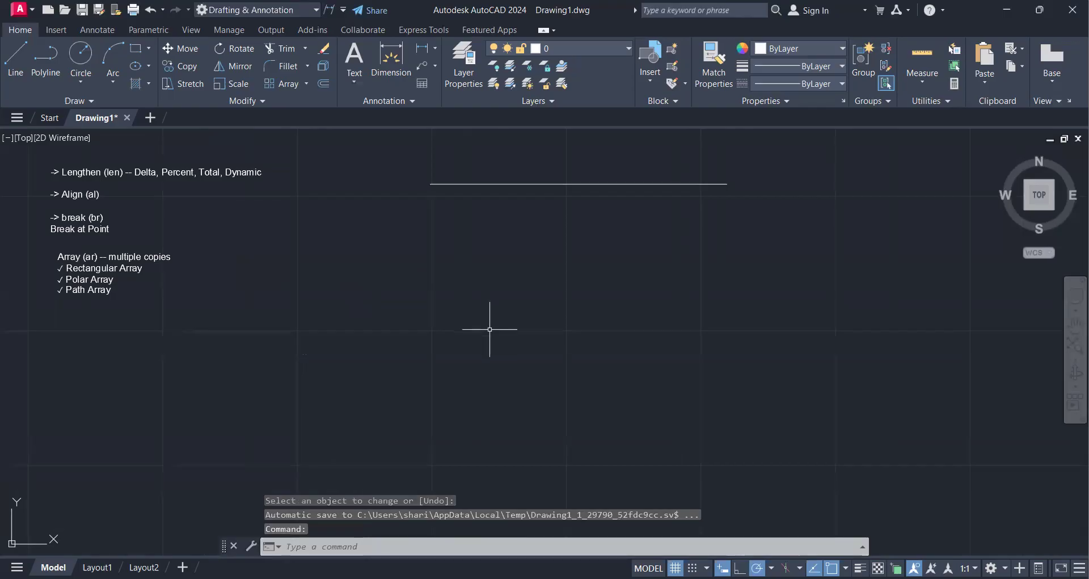
pyautogui.write('rec')
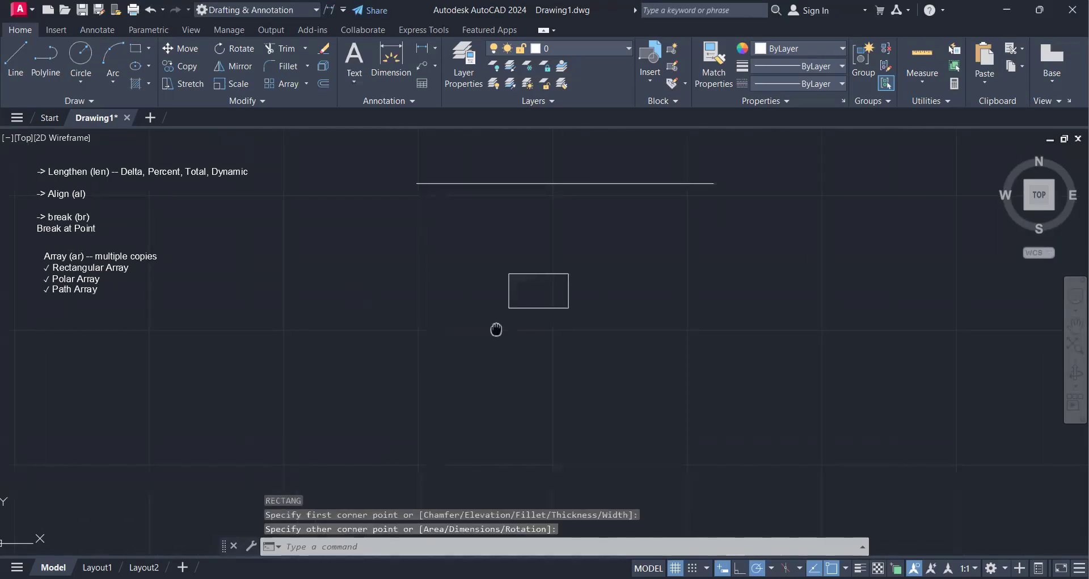
pyautogui.moveTo(495, 328); pyautogui.dragTo(487, 318, button='middle')
# Draw two connected slanted lines forming an open angle around the rectangle, undoing the extra third segment.
pyautogui.scroll(2, 488, 318)
pyautogui.scroll(-2, 488, 318)
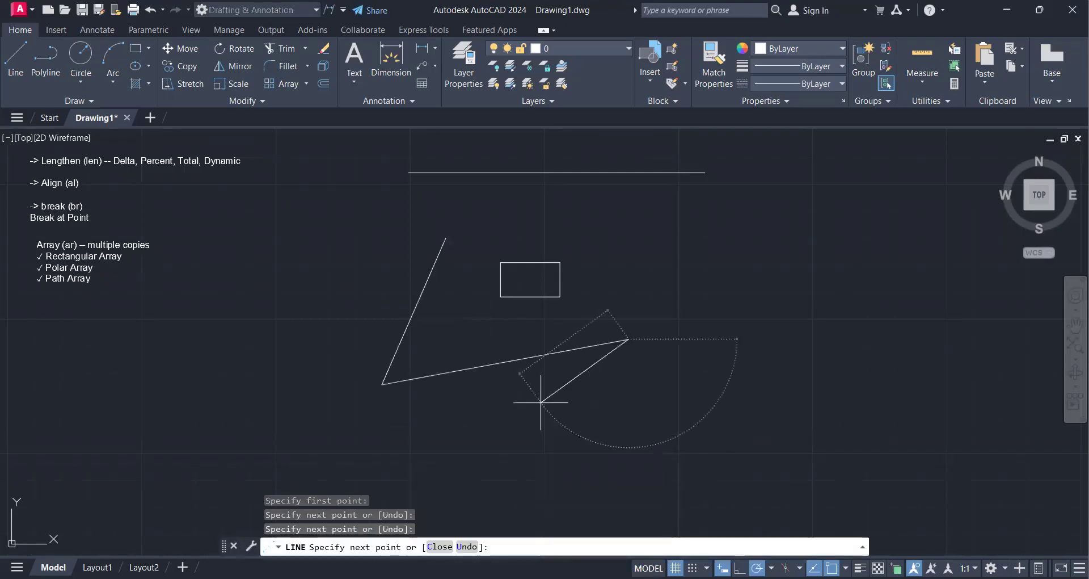
pyautogui.click(513, 430)
pyautogui.hotkey('ctrl', 'z')
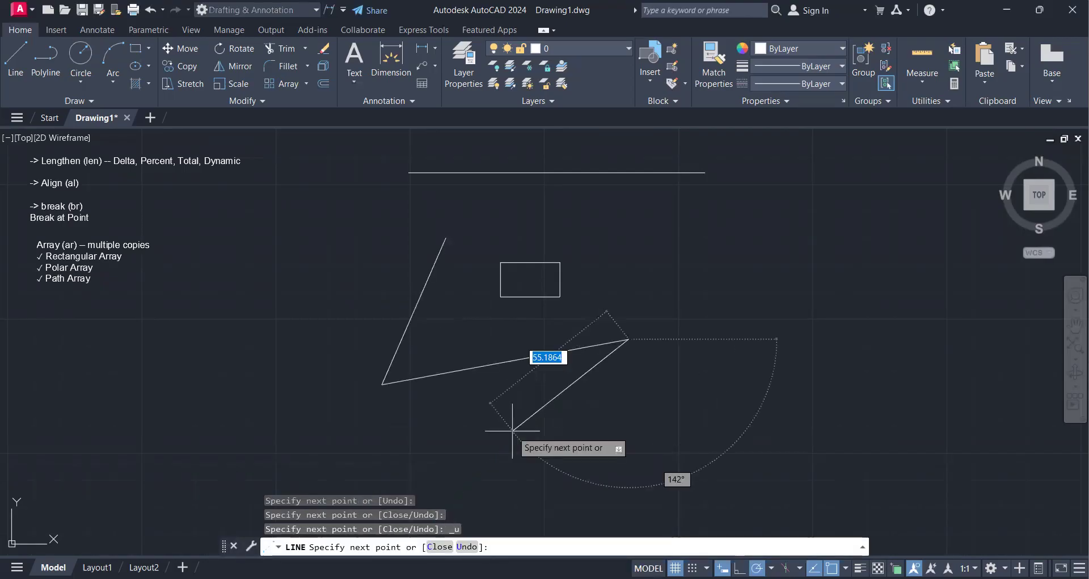
pyautogui.press('Return')
pyautogui.scroll(2, 526, 324)
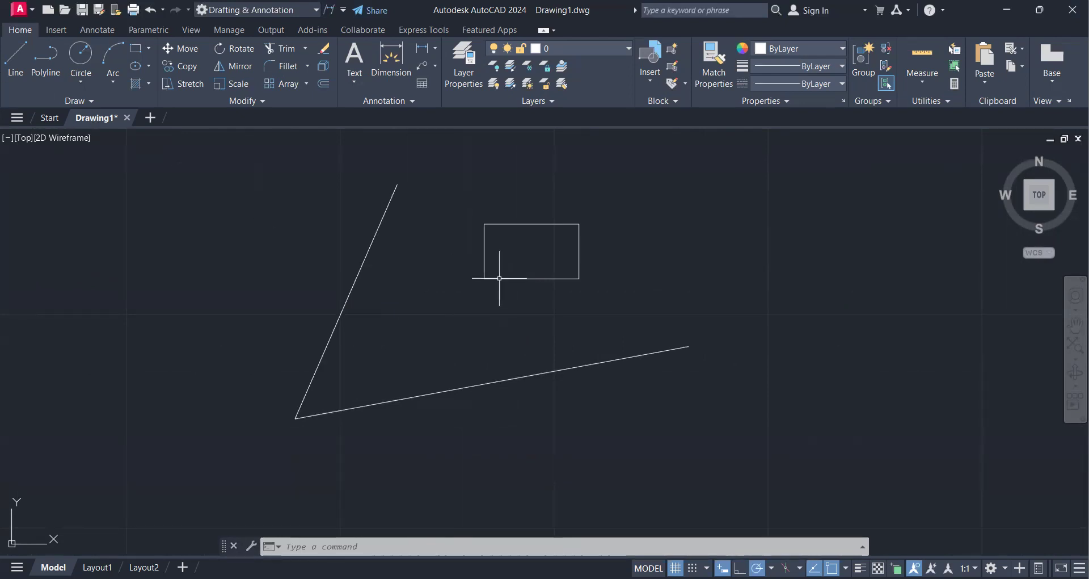
# Align the rectangle to the lower slanted line with one point pair, placing its lower-left corner on the line.
pyautogui.scroll(-3, 388, 326)
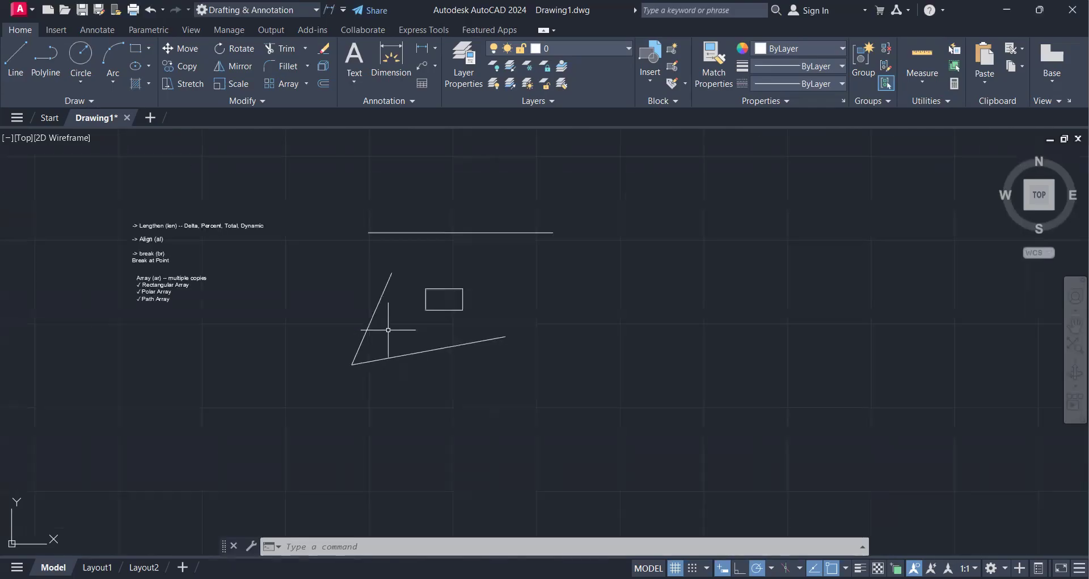
pyautogui.scroll(5, 173, 264)
pyautogui.scroll(-5, 505, 360)
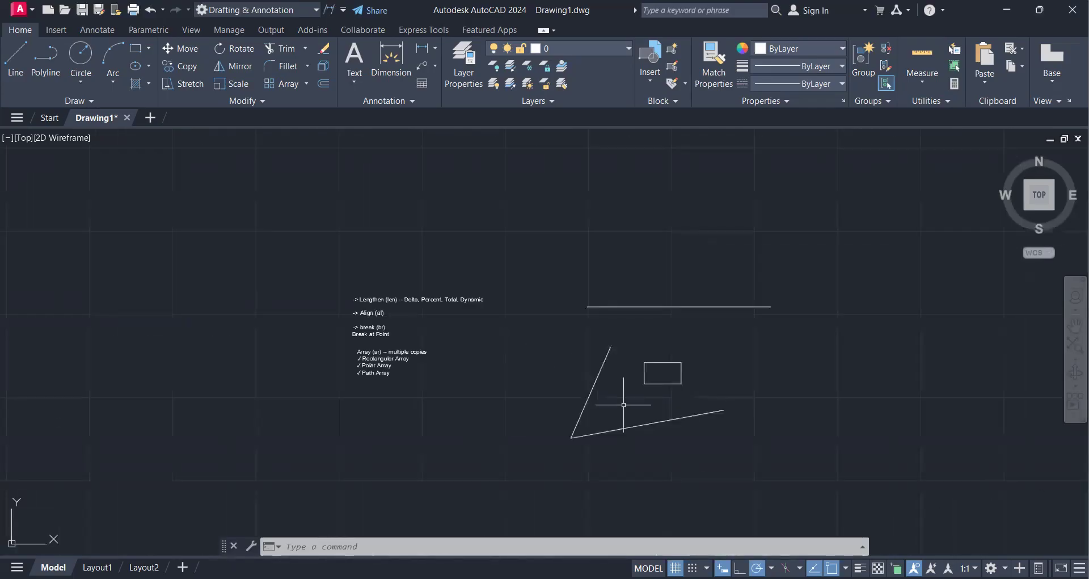
pyautogui.moveTo(643, 401); pyautogui.dragTo(636, 384, button='middle')
pyautogui.scroll(2, 635, 383)
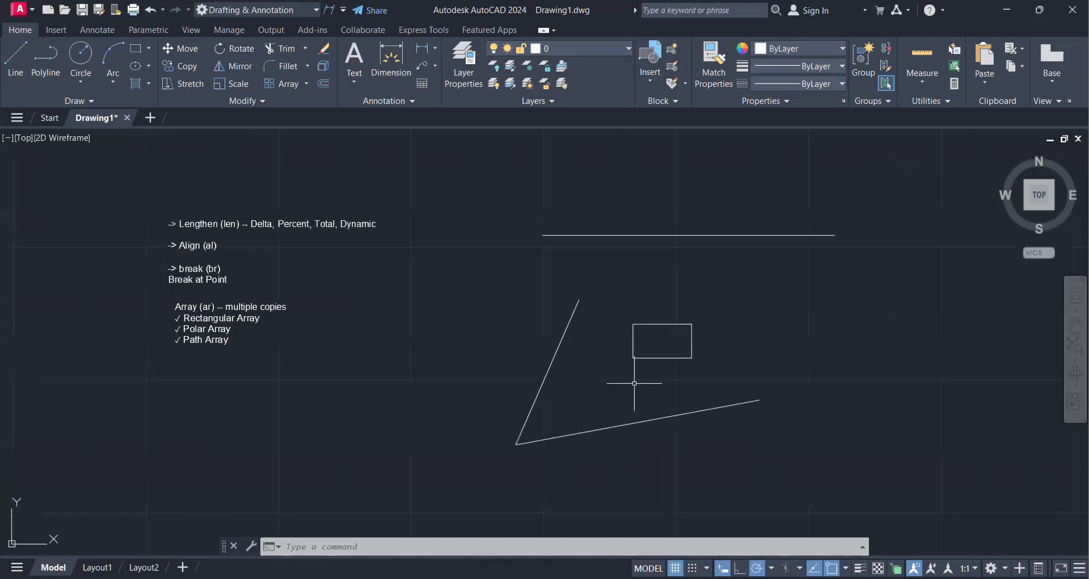
pyautogui.write('Al')
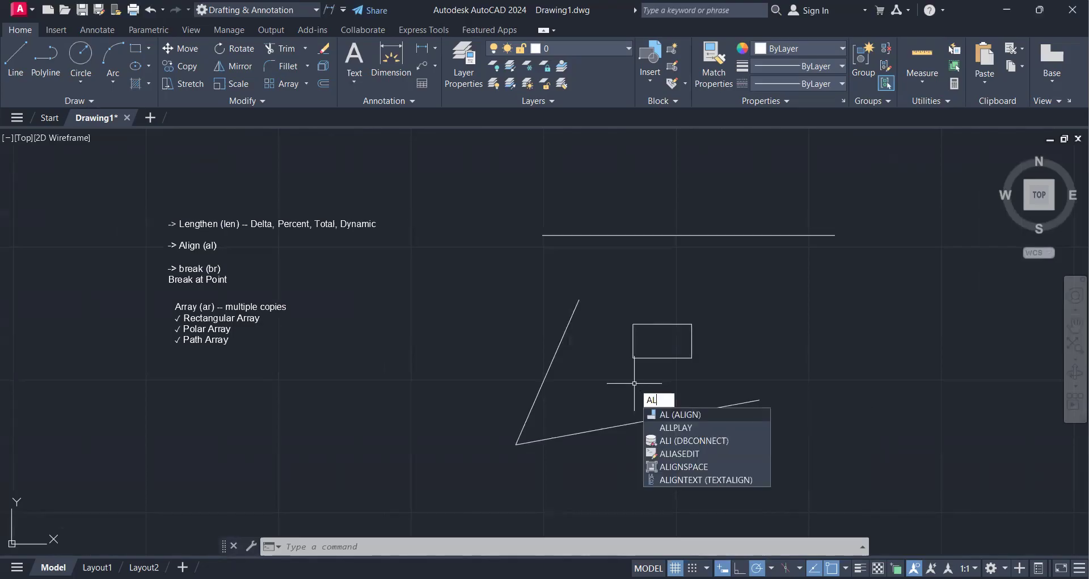
pyautogui.press('Return')
pyautogui.click(677, 358)
pyautogui.press('Return')
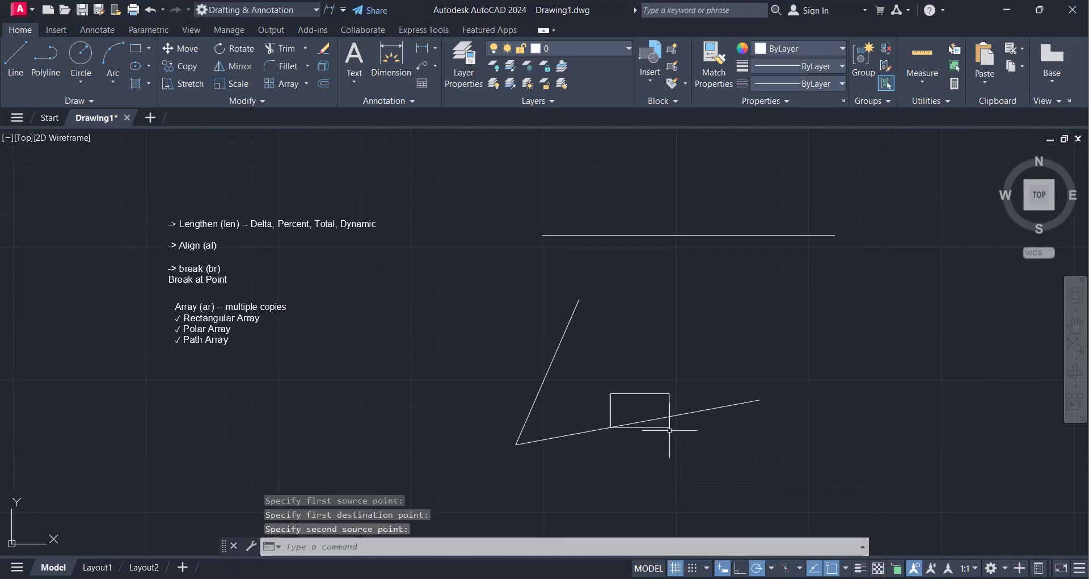
# Inspect the rectangle's corner on the slanted line and undo the one-point alignment.
pyautogui.scroll(6, 618, 434)
pyautogui.scroll(-6, 579, 386)
pyautogui.scroll(6, 580, 377)
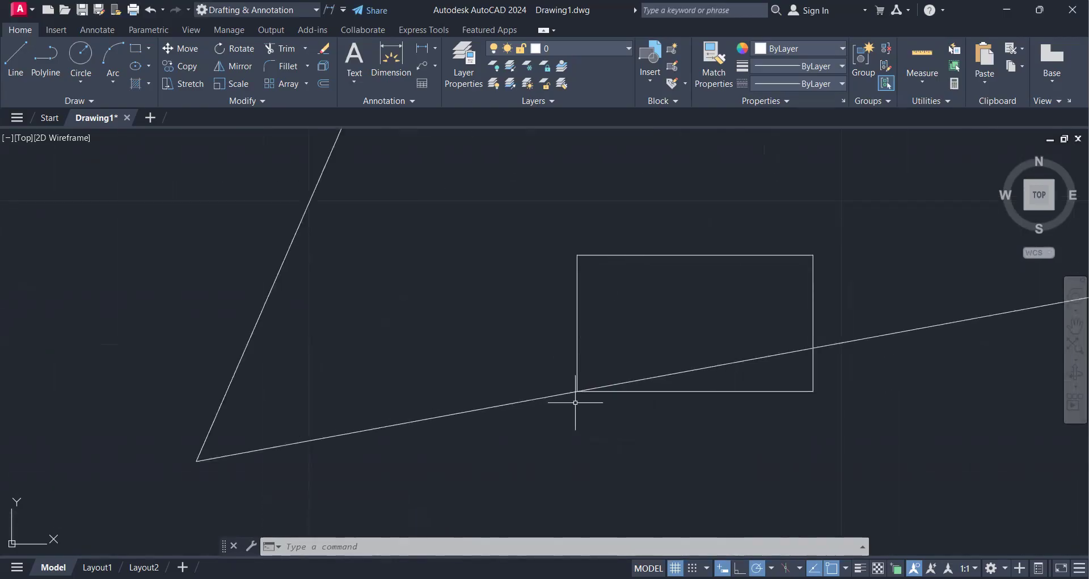
pyautogui.hotkey('ctrl', 'z')
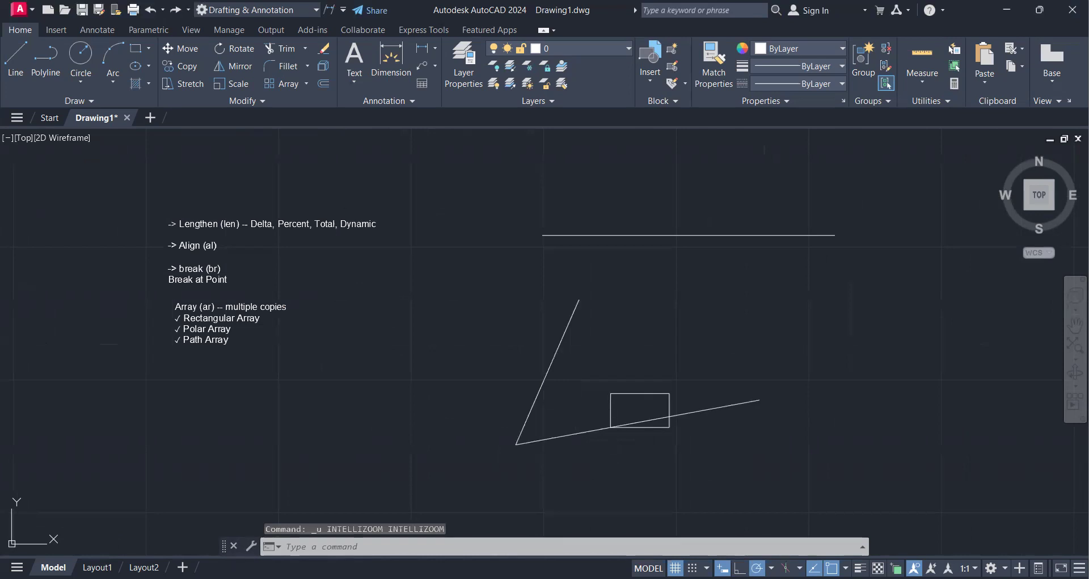
pyautogui.hotkey('ctrl', 'z')
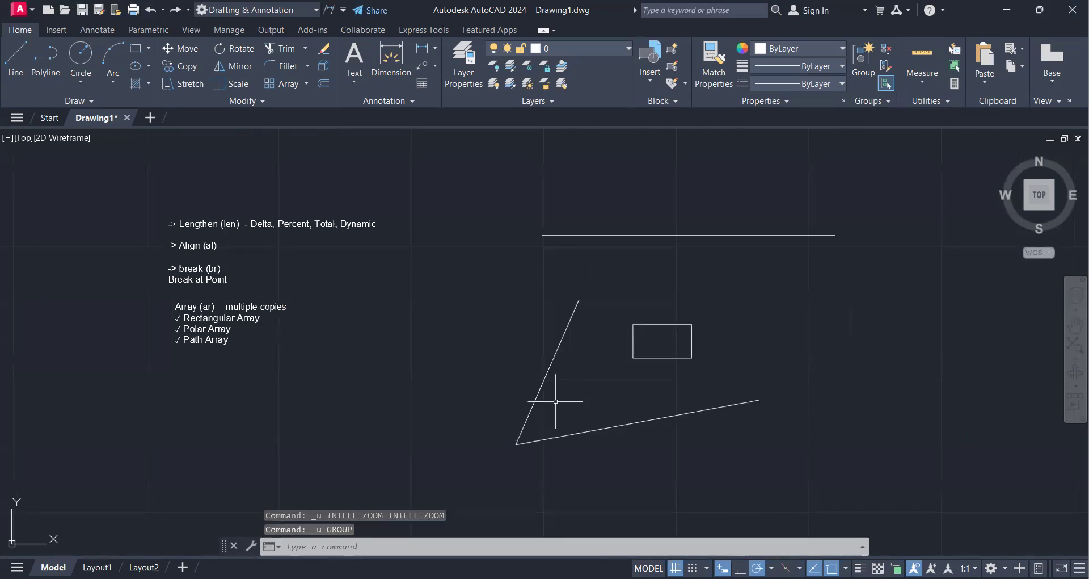
# Align the rectangle's bottom edge to the middle of the lower slanted line with two point pairs, without scaling.
pyautogui.write('AL')
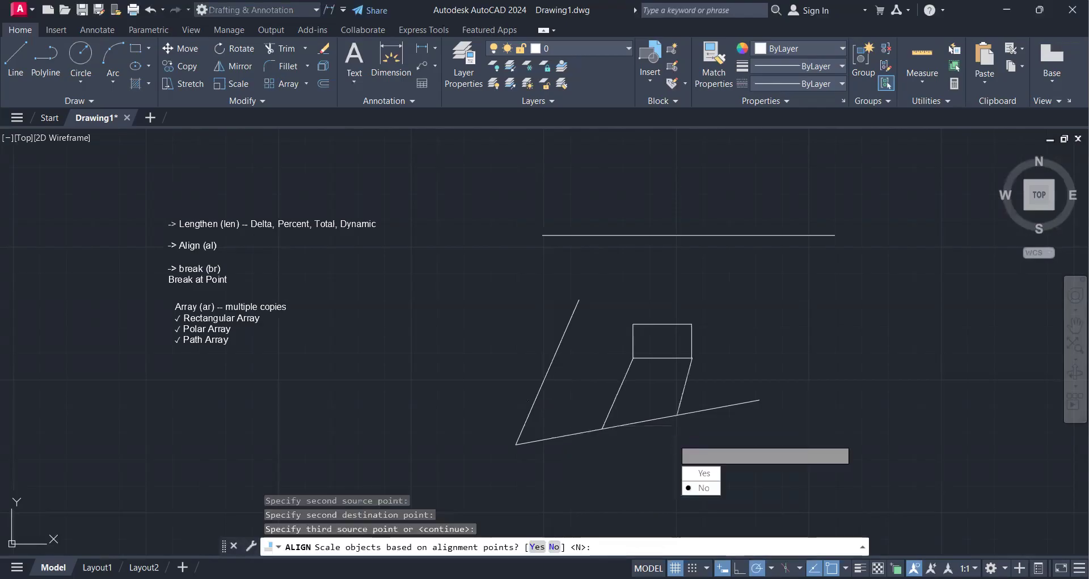
pyautogui.press('Return')
pyautogui.scroll(2, 641, 397)
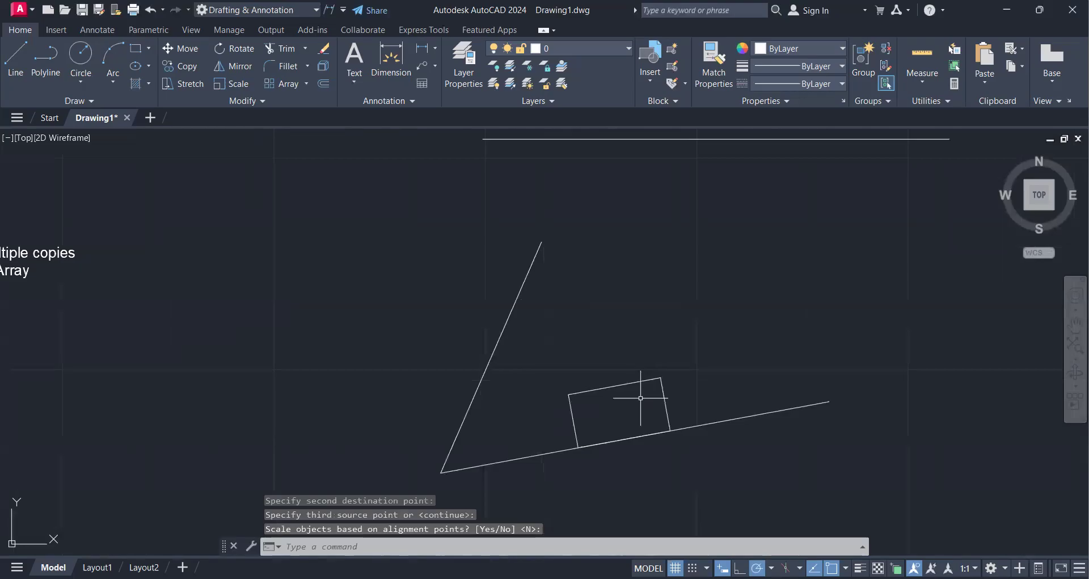
# Check the rotated rectangle and undo its two-point alignment.
pyautogui.scroll(-2, 567, 499)
pyautogui.scroll(2, 641, 419)
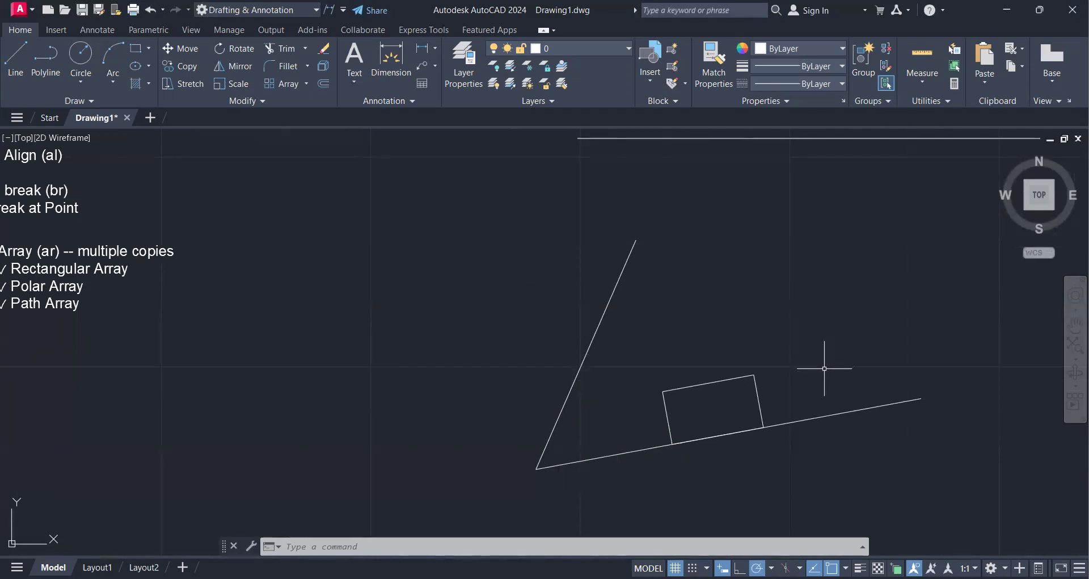
pyautogui.hotkey('ctrl', 'z')
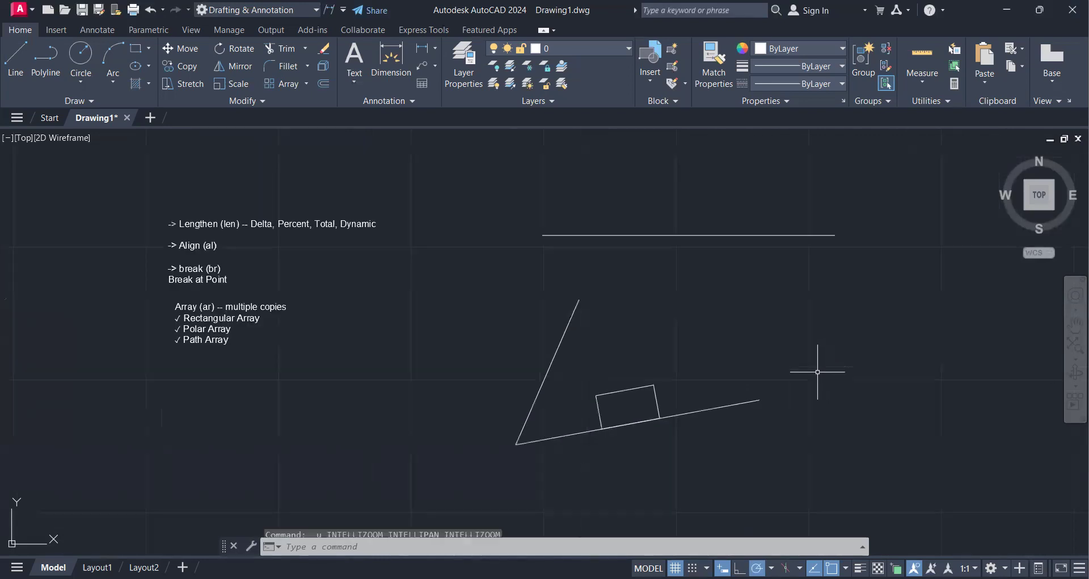
pyautogui.hotkey('ctrl', 'z')
# Align the rectangle's two bottom corners to both endpoints of the lower slanted line, without scaling.
pyautogui.write('AL')
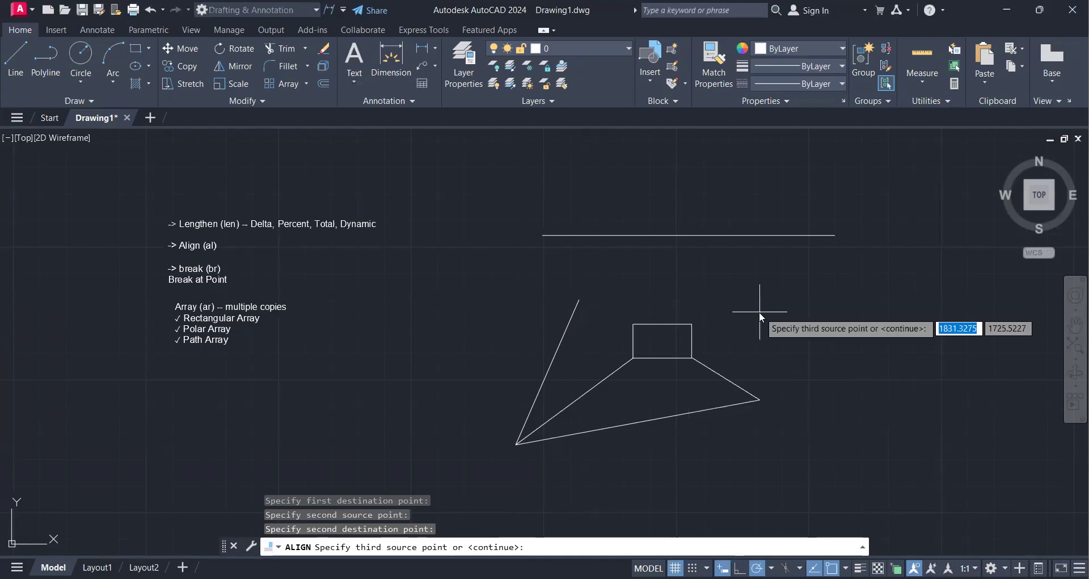
pyautogui.press('Return')
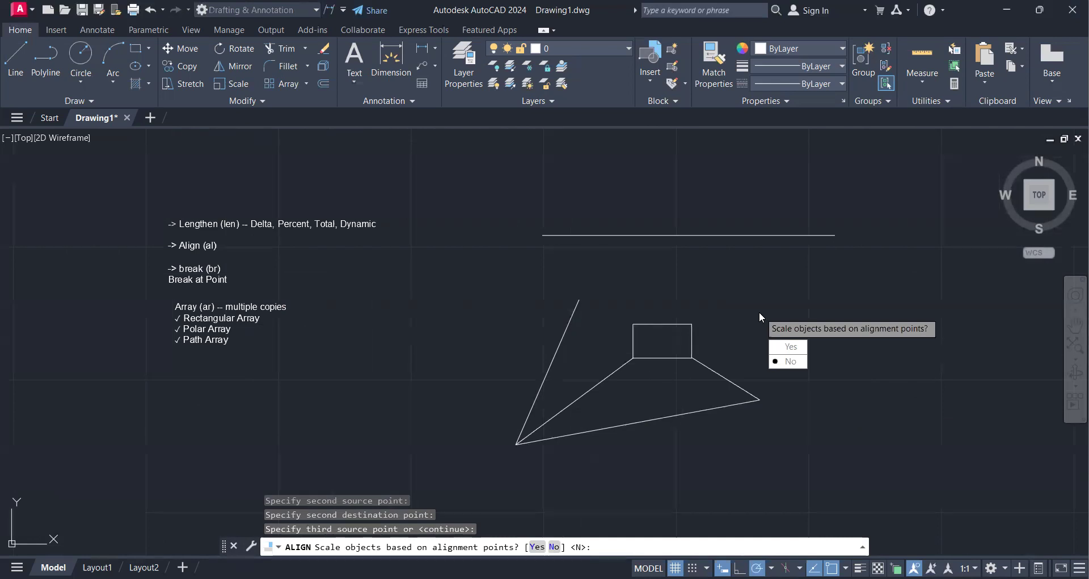
pyautogui.press('Return')
pyautogui.scroll(4, 529, 432)
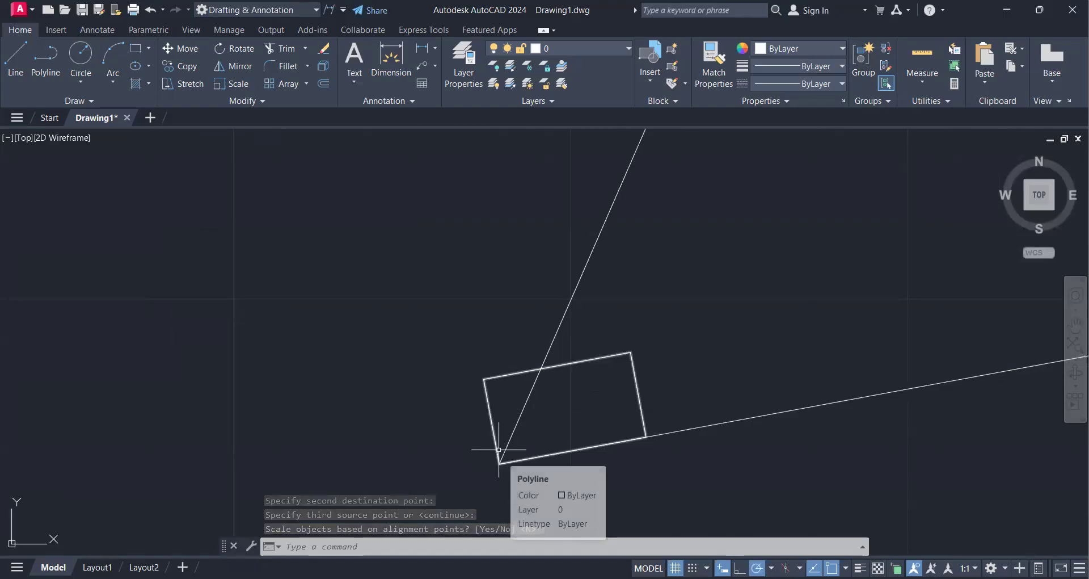
# Review the unscaled rectangle at the angle's vertex and undo that alignment.
pyautogui.scroll(-3, 769, 452)
pyautogui.moveTo(756, 433); pyautogui.dragTo(641, 434, button='middle')
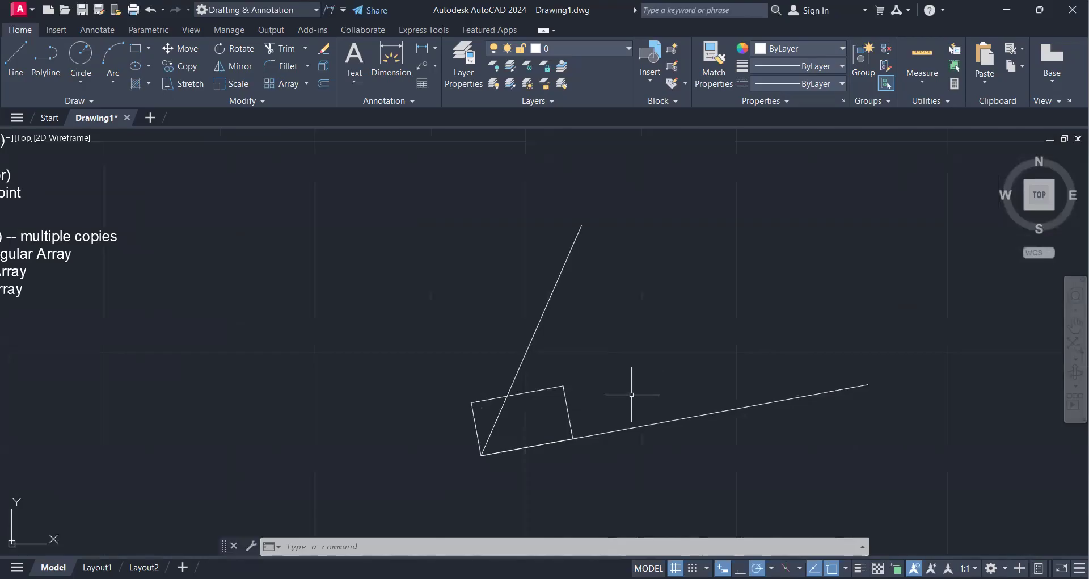
pyautogui.hotkey('ctrl', 'z')
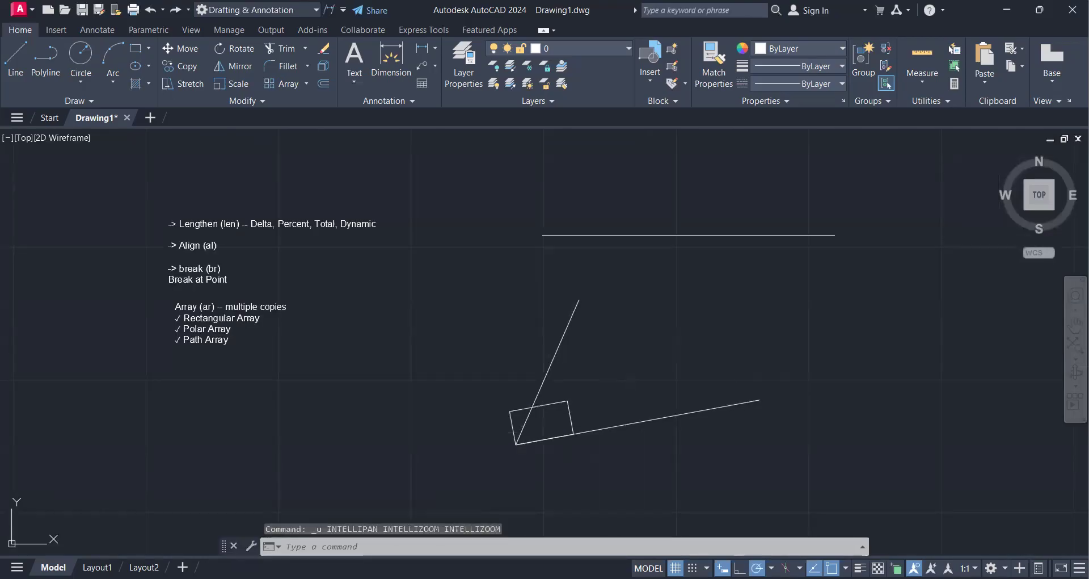
pyautogui.hotkey('ctrl', 'z')
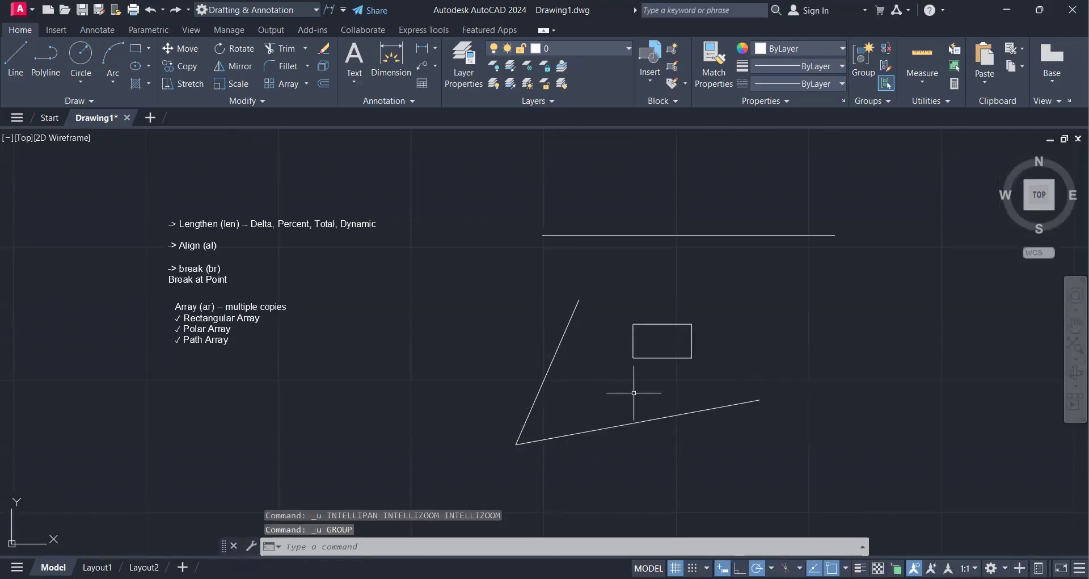
# Align the rectangle's two bottom corners to the lower slanted line's endpoints, scaling it to the alignment points.
pyautogui.write('AL')
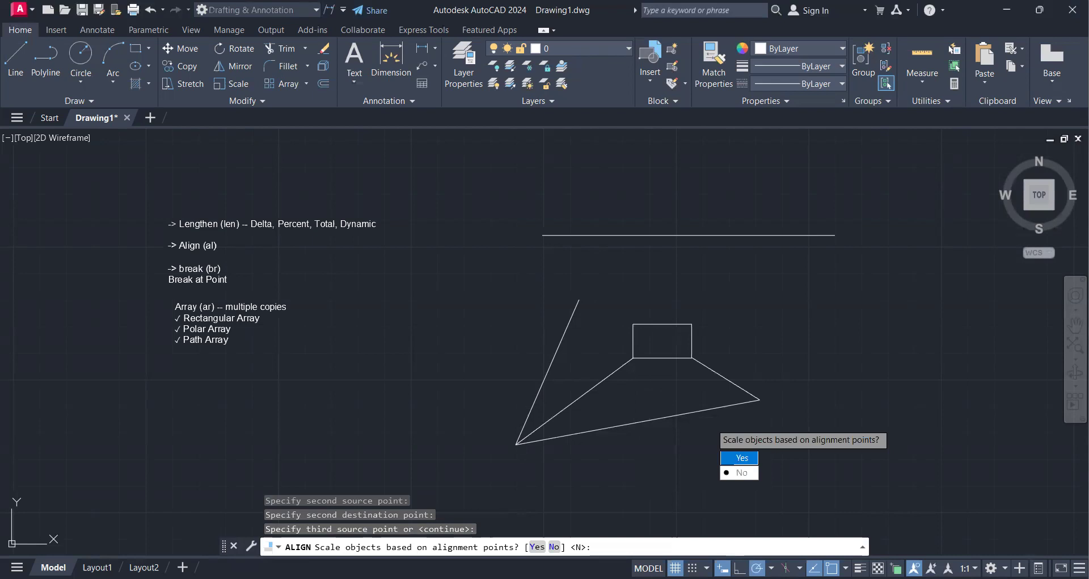
pyautogui.click(740, 461)
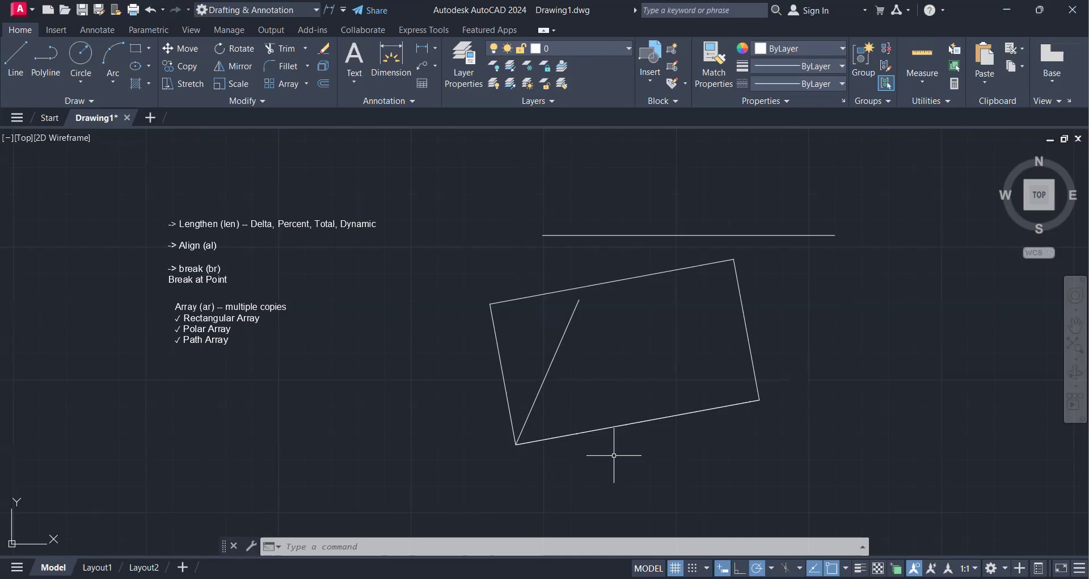
# Draw four horizontal lines in the empty area beside the rectangle, as two rows of two separated by gaps.
pyautogui.scroll(-2, 873, 300)
pyautogui.moveTo(875, 300); pyautogui.dragTo(559, 334, button='middle')
pyautogui.scroll(2, 620, 348)
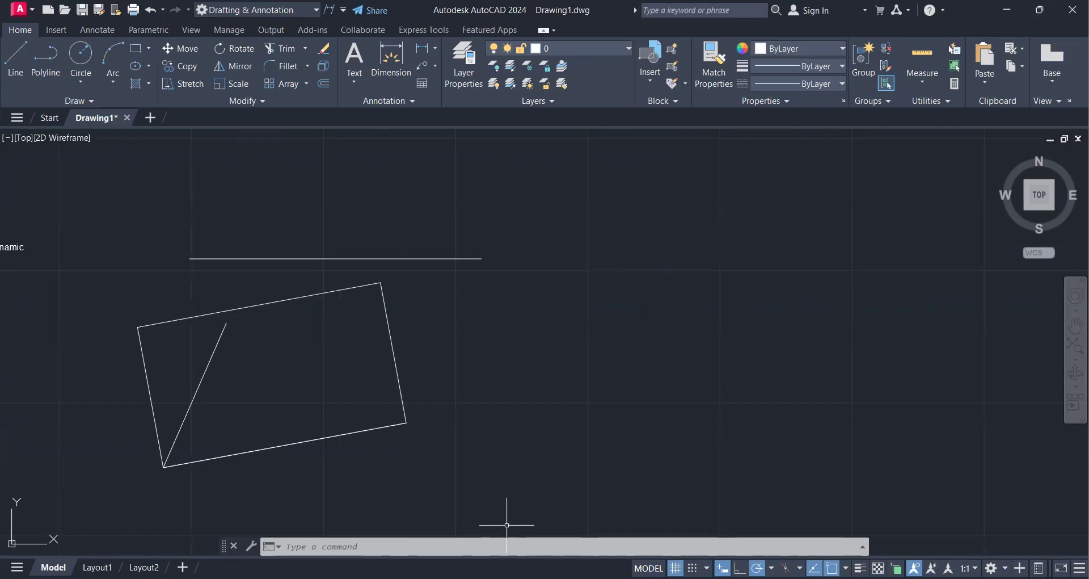
pyautogui.scroll(-2, 116, 349)
pyautogui.moveTo(486, 362); pyautogui.dragTo(407, 359, button='middle')
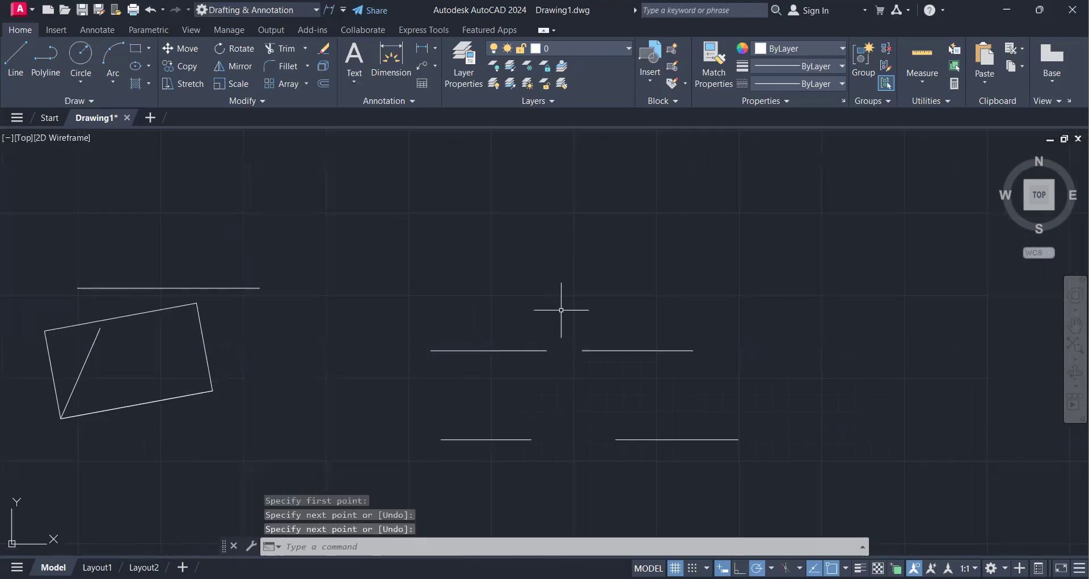
# Draw a 50 by 50 rectangle with rounded corners above the rows of horizontal lines.
pyautogui.write('REc')
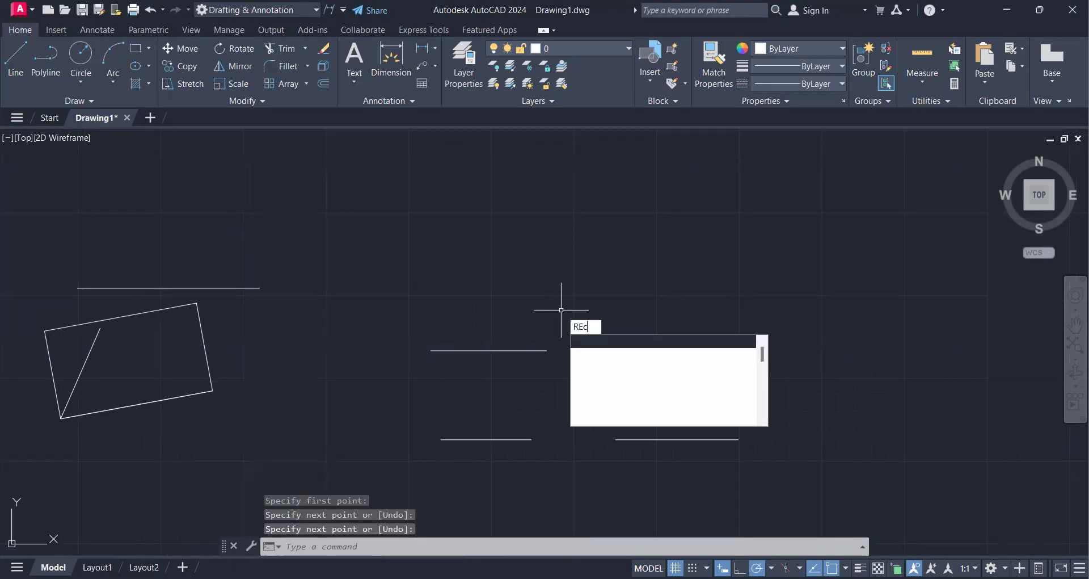
pyautogui.press('Return')
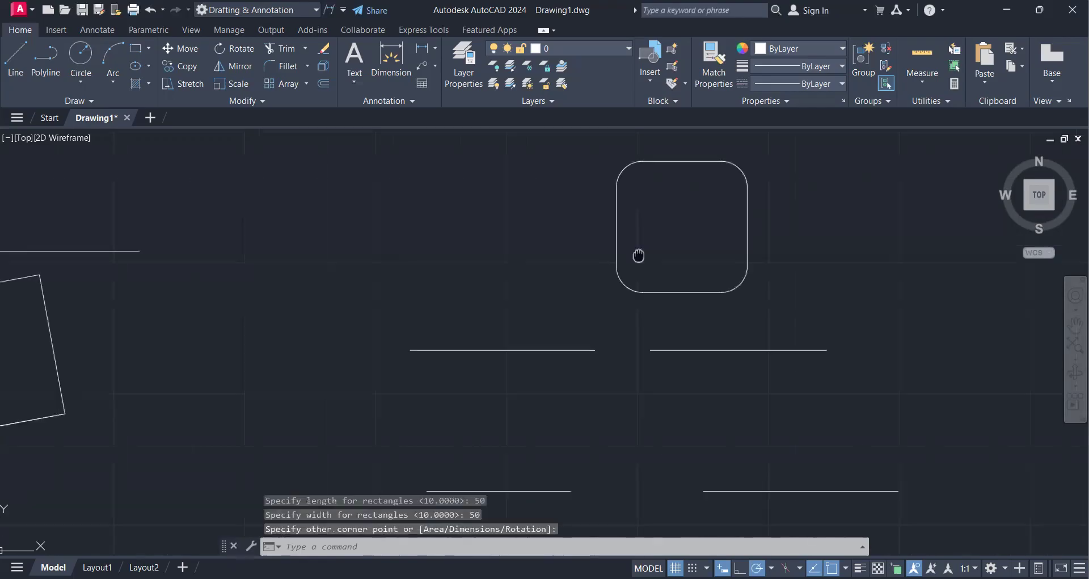
# Scale the rounded rectangle down to about half its size above the upper row of lines.
pyautogui.click(761, 295)
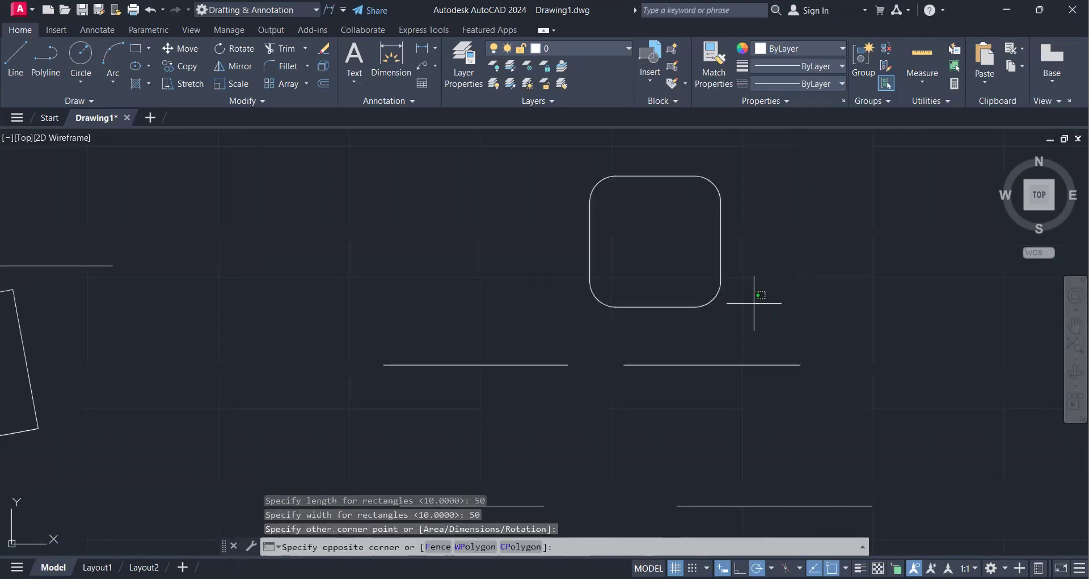
pyautogui.click(681, 284)
pyautogui.write('s')
pyautogui.press('Return')
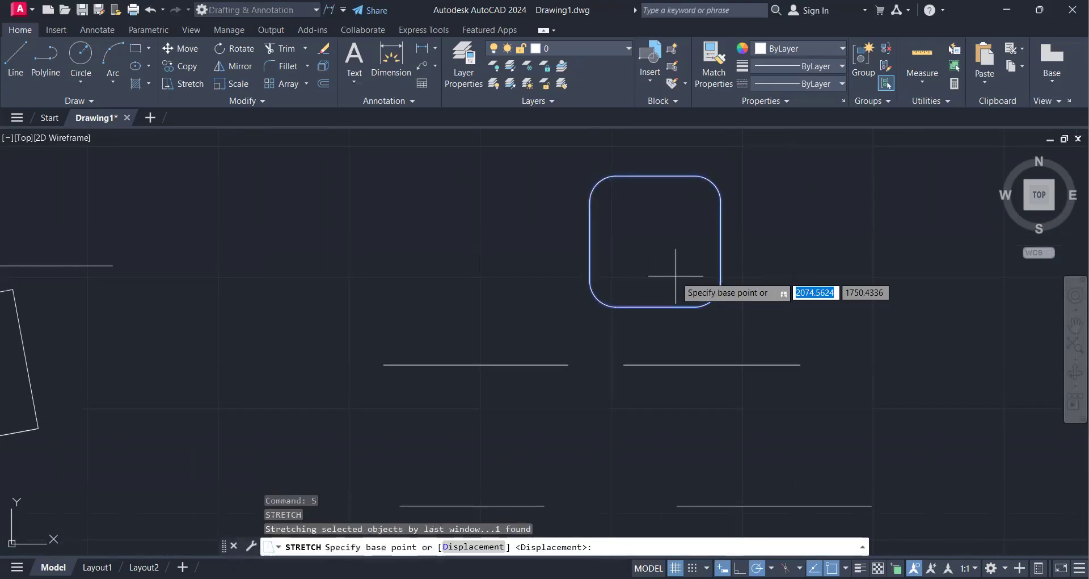
pyautogui.press('Escape')
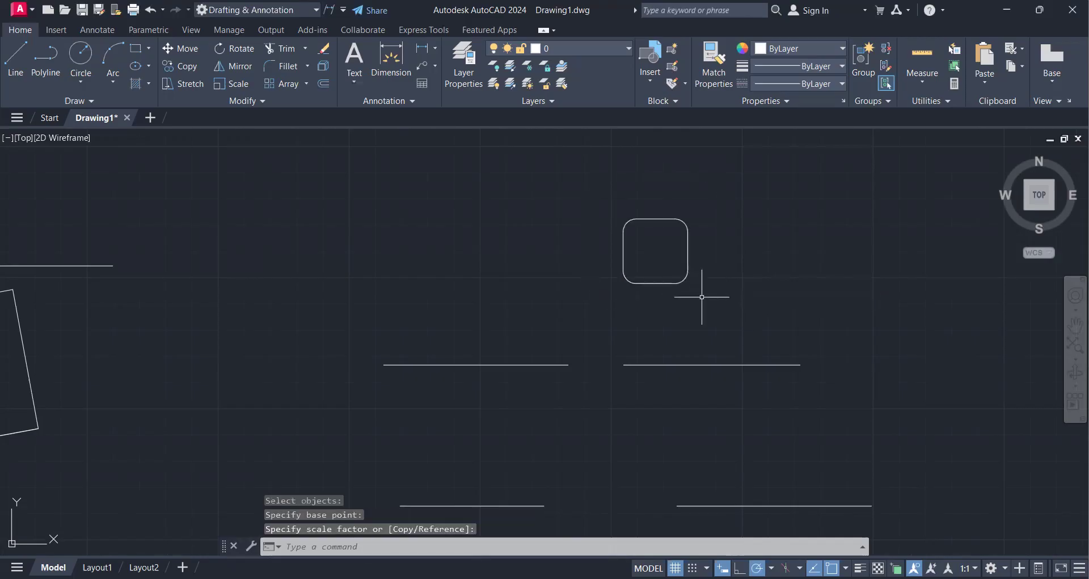
# Stretch the small rounded rectangle's bottom edge upward so that it is wider than it is tall.
pyautogui.click(708, 281)
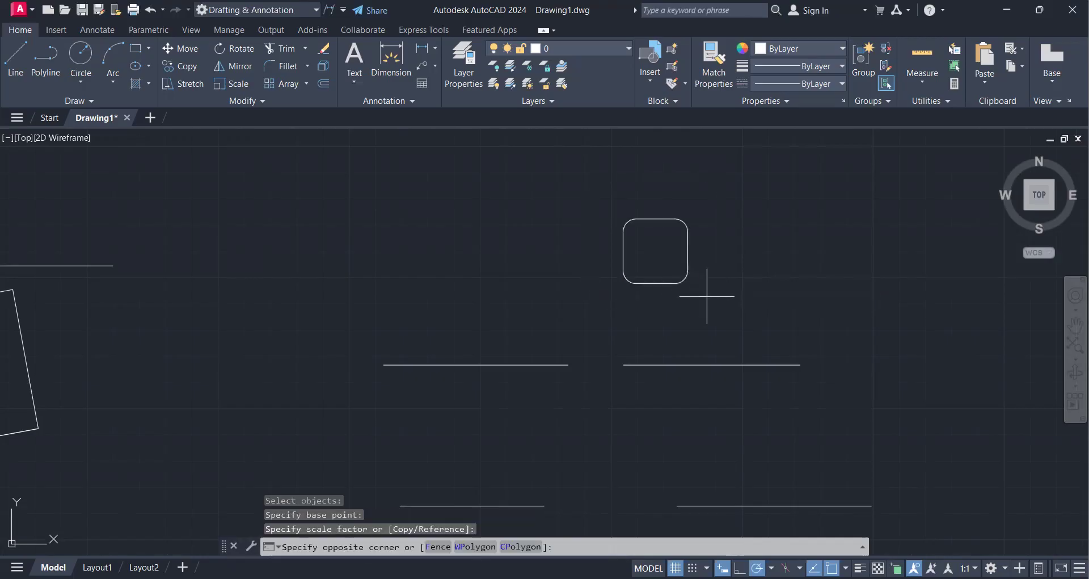
pyautogui.click(681, 277)
pyautogui.press('Escape')
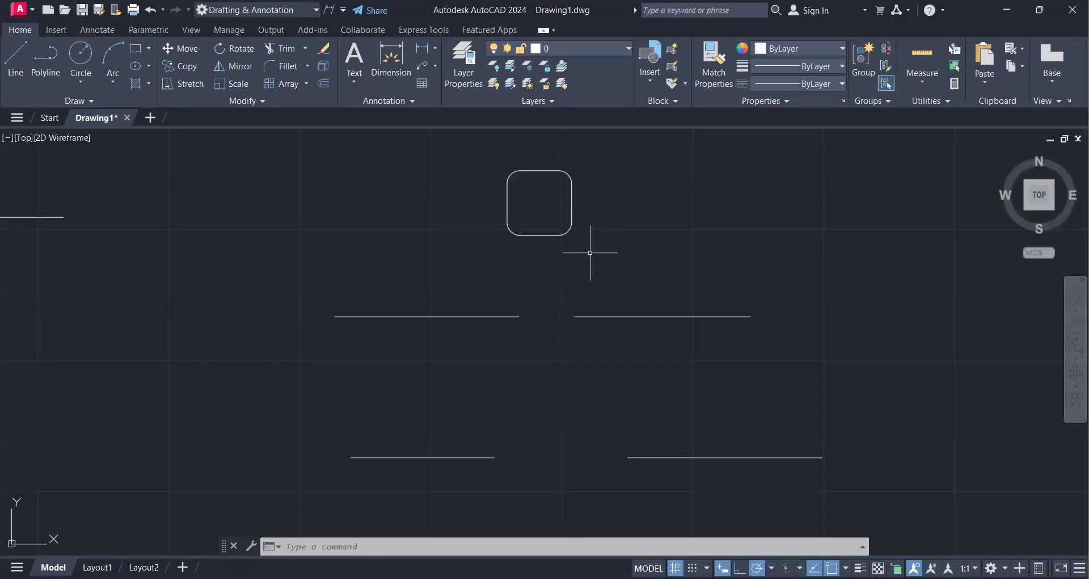
pyautogui.click(607, 233)
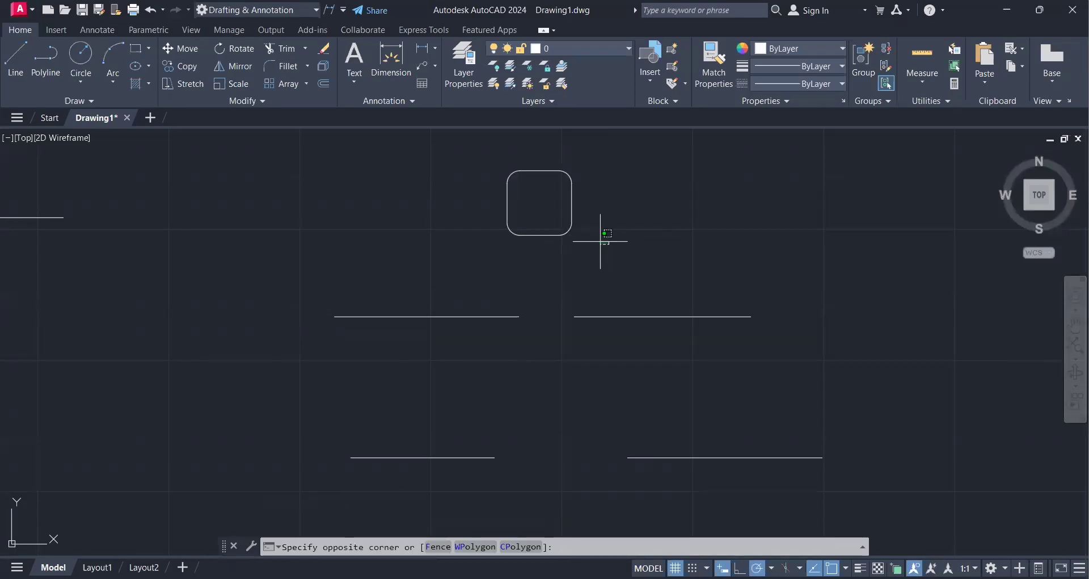
pyautogui.click(549, 211)
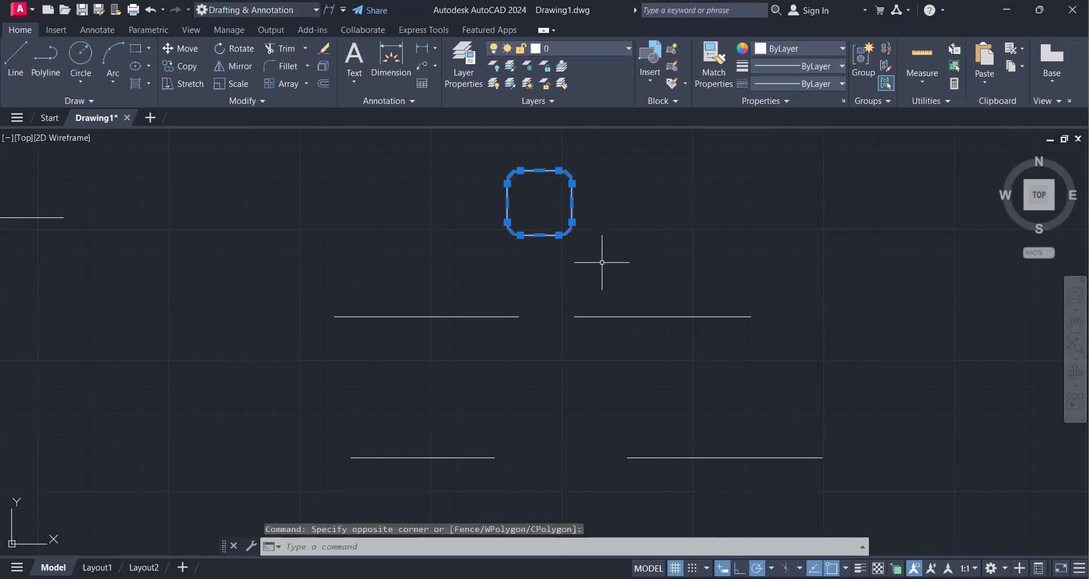
pyautogui.press('Escape')
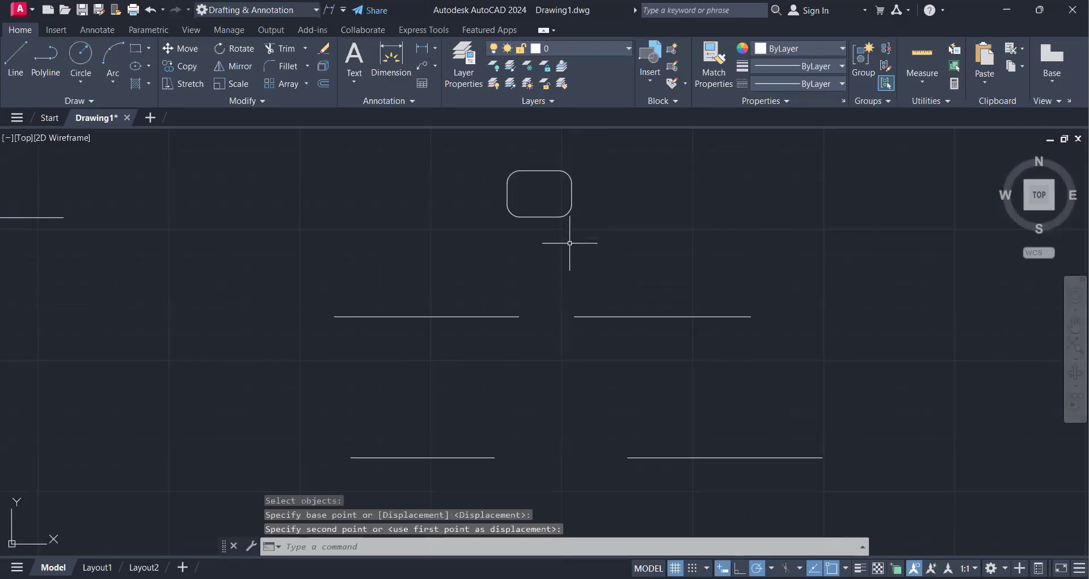
# Align the rounded rectangle's side midpoints to the inner endpoints of the upper lines with scaling, and undo that alignment.
pyautogui.click(563, 246)
pyautogui.write('AL')
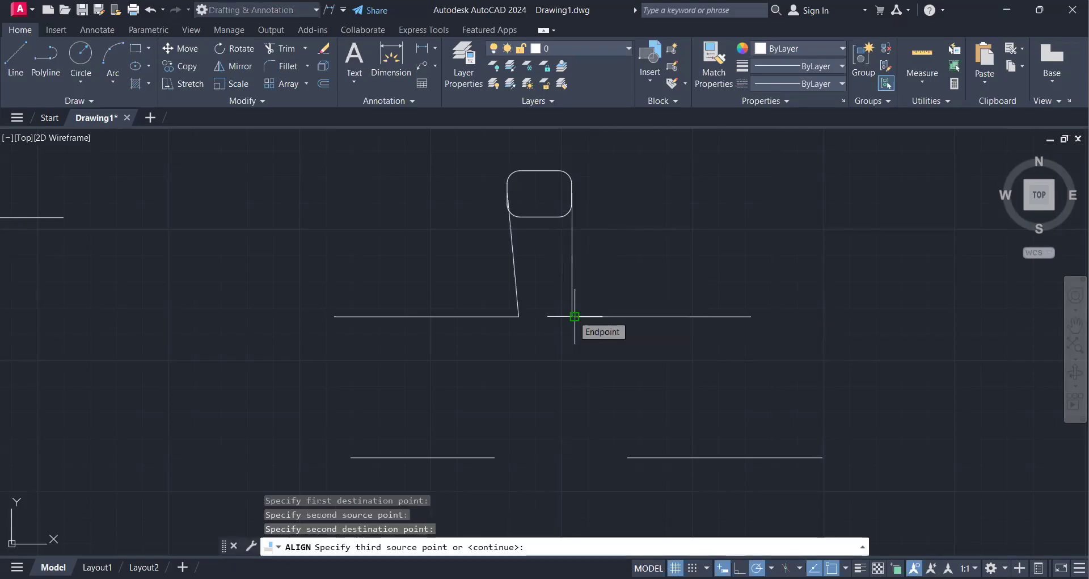
pyautogui.press('Return')
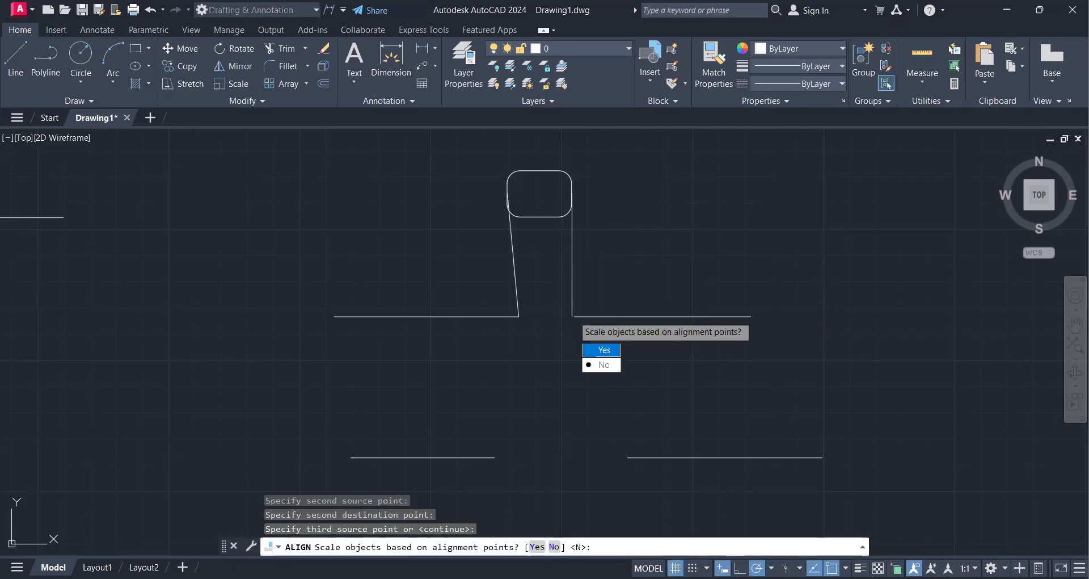
pyautogui.click(601, 350)
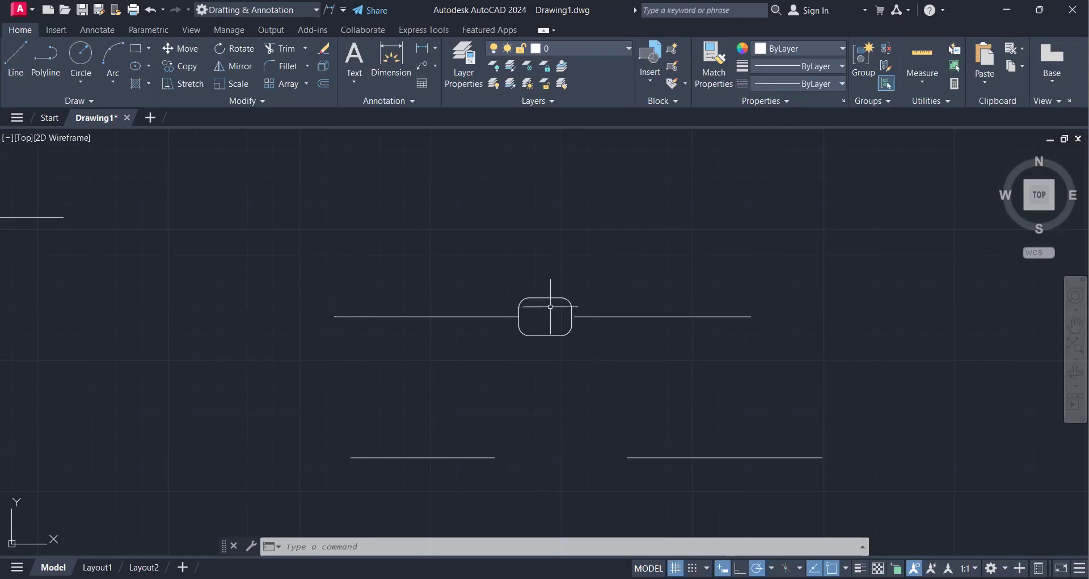
pyautogui.hotkey('ctrl', 'z')
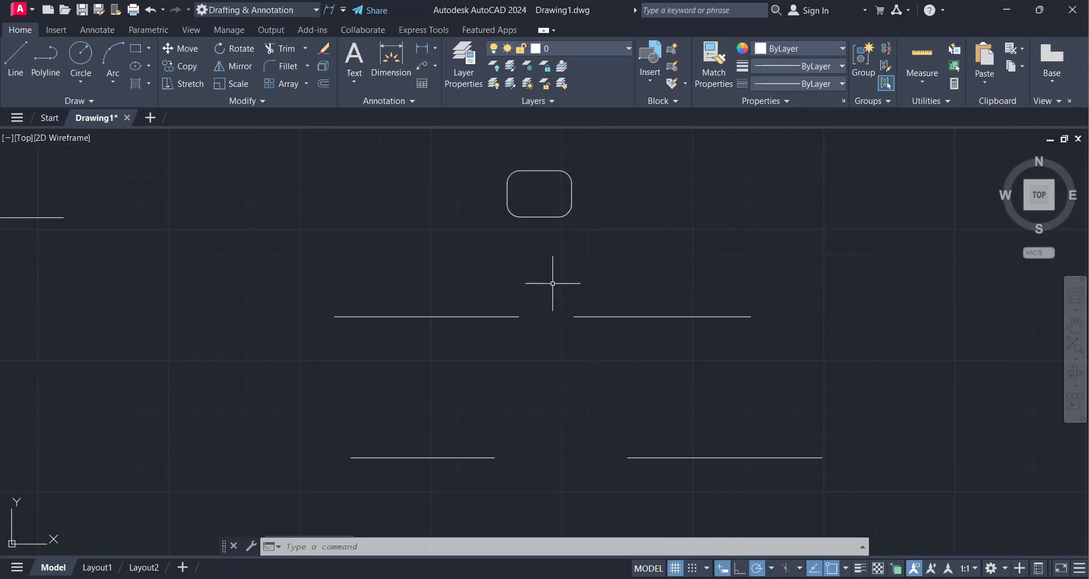
# Copy the rounded rectangle beside itself, and align the original's side midpoints to the upper lines' inner endpoints, scaling it to fit the gap.
pyautogui.click(577, 248)
pyautogui.click(598, 260)
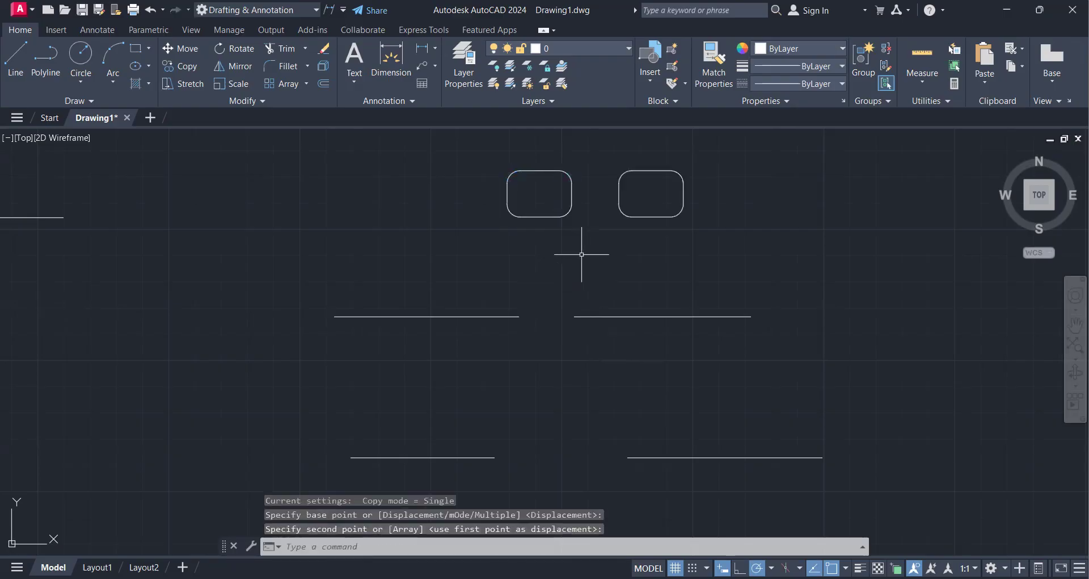
pyautogui.click(581, 254)
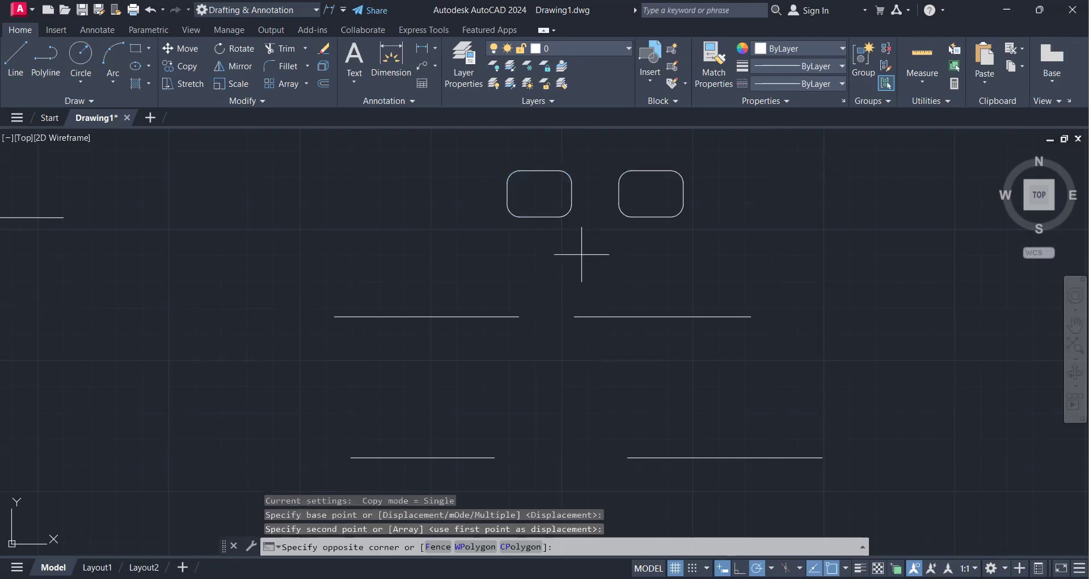
pyautogui.click(544, 263)
pyautogui.write('AL')
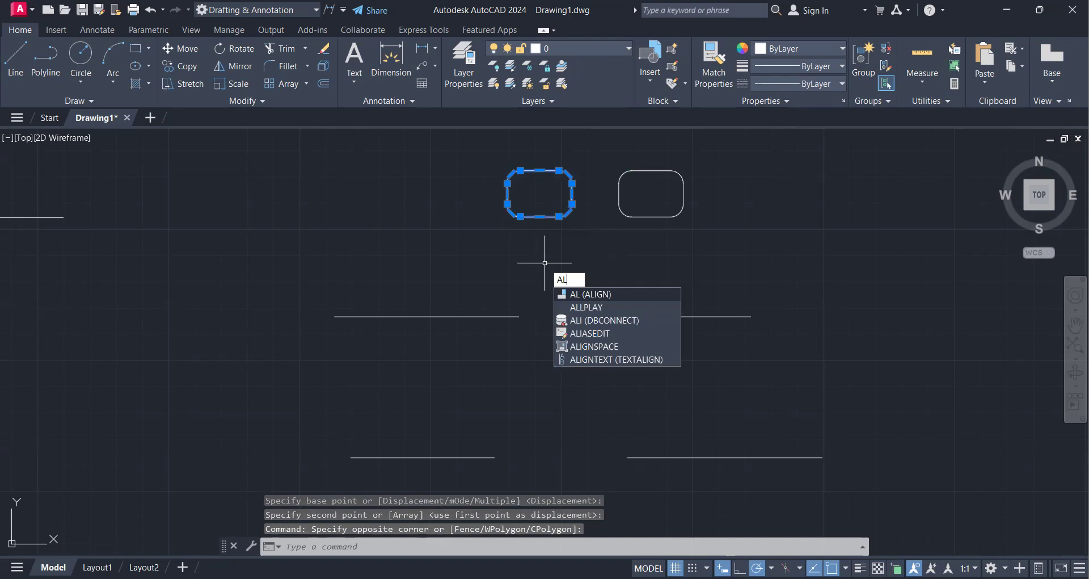
pyautogui.press('Return')
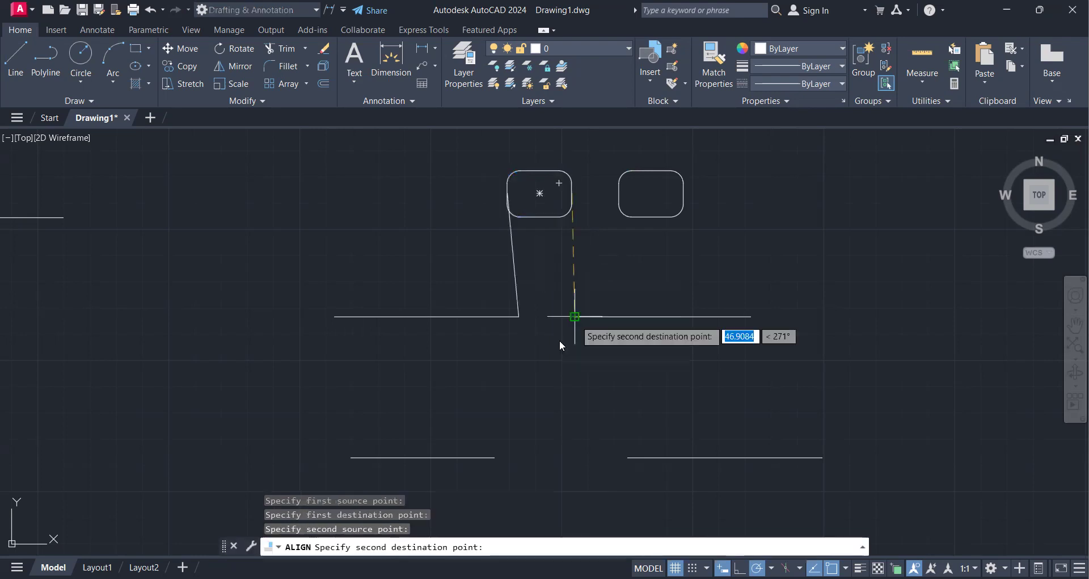
pyautogui.click(560, 341)
pyautogui.press('Return')
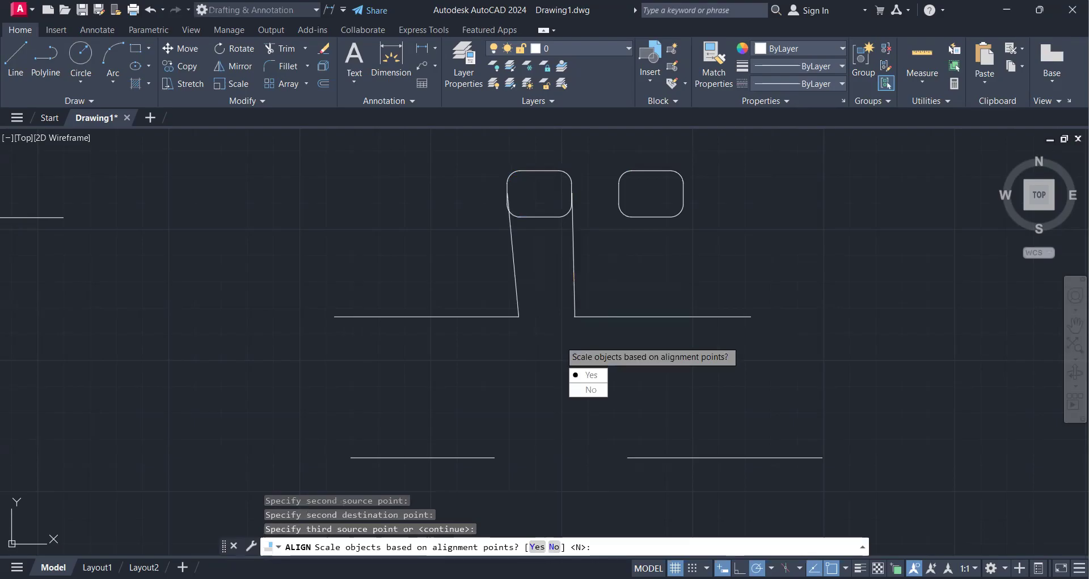
pyautogui.write('y')
pyautogui.press('Return')
# Align the copied rounded rectangle's side midpoints to the inner endpoints of the lower lines, scaling it to the alignment points.
pyautogui.click(720, 233)
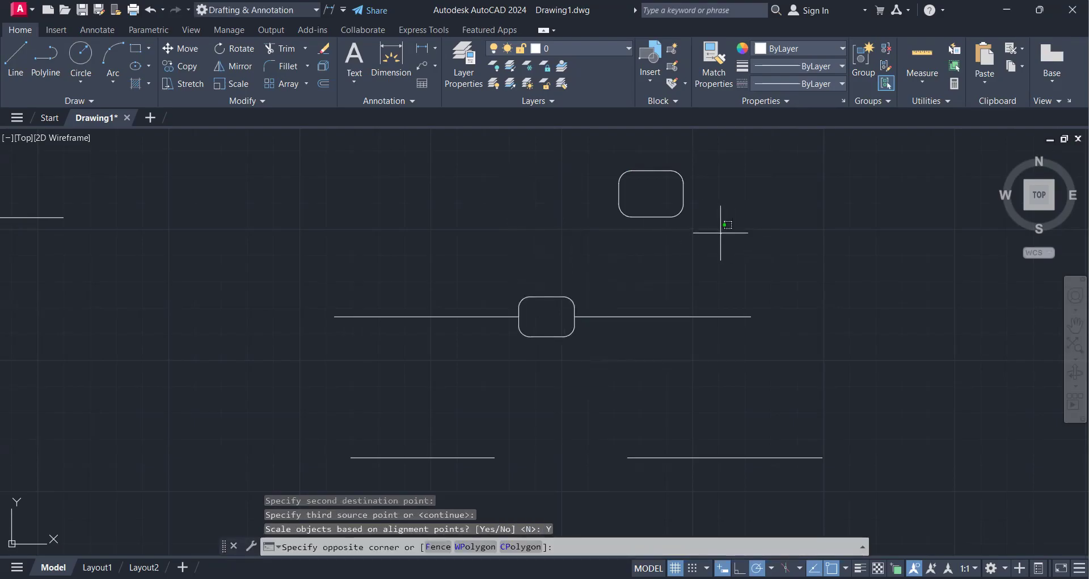
pyautogui.click(722, 273)
pyautogui.write('al')
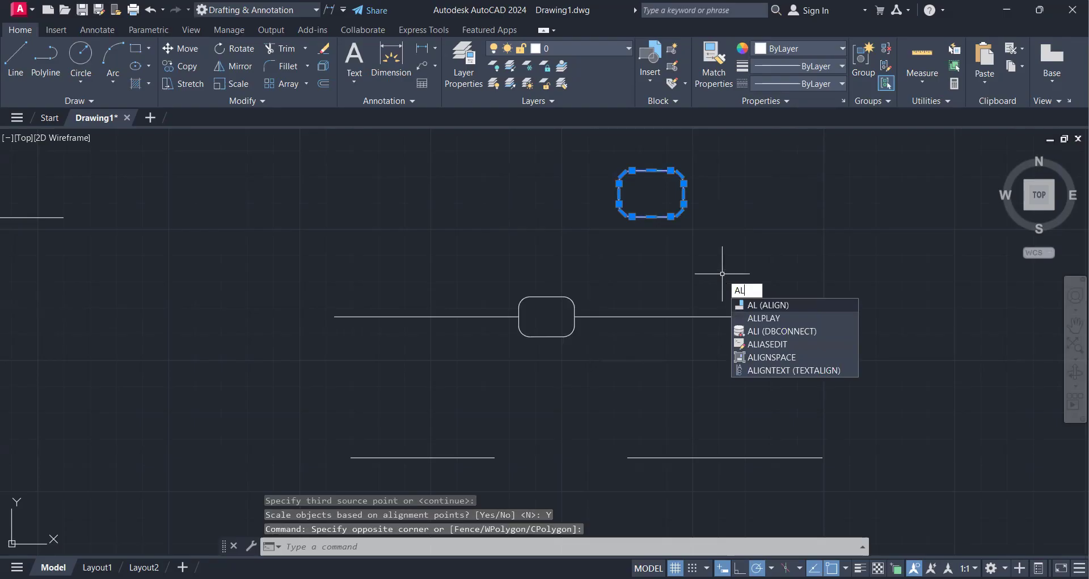
pyautogui.press('Return')
pyautogui.click(618, 194)
pyautogui.click(496, 457)
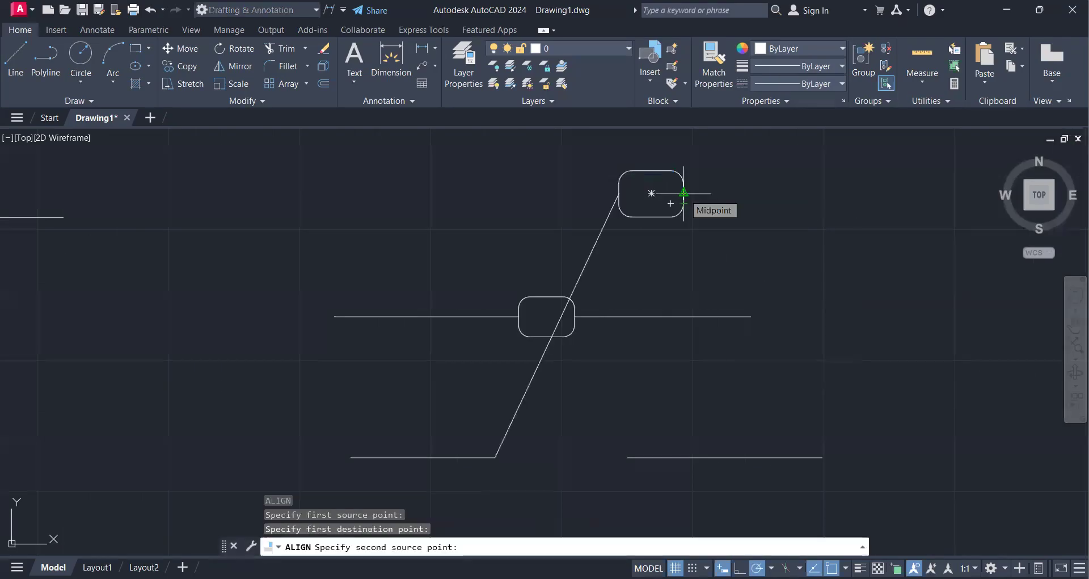
pyautogui.click(629, 457)
pyautogui.press('Return')
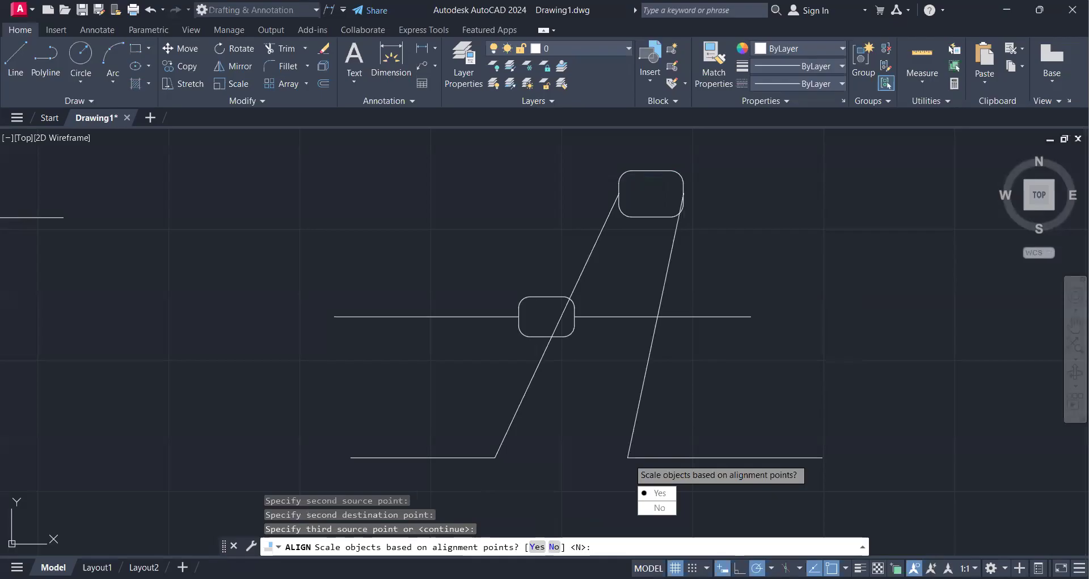
pyautogui.write('Y')
pyautogui.press('Return')
# Draw a rounded rectangle about 79 by 40, a circle and a horizontal line in the empty area below the slanted rectangle.
pyautogui.scroll(4, 533, 374)
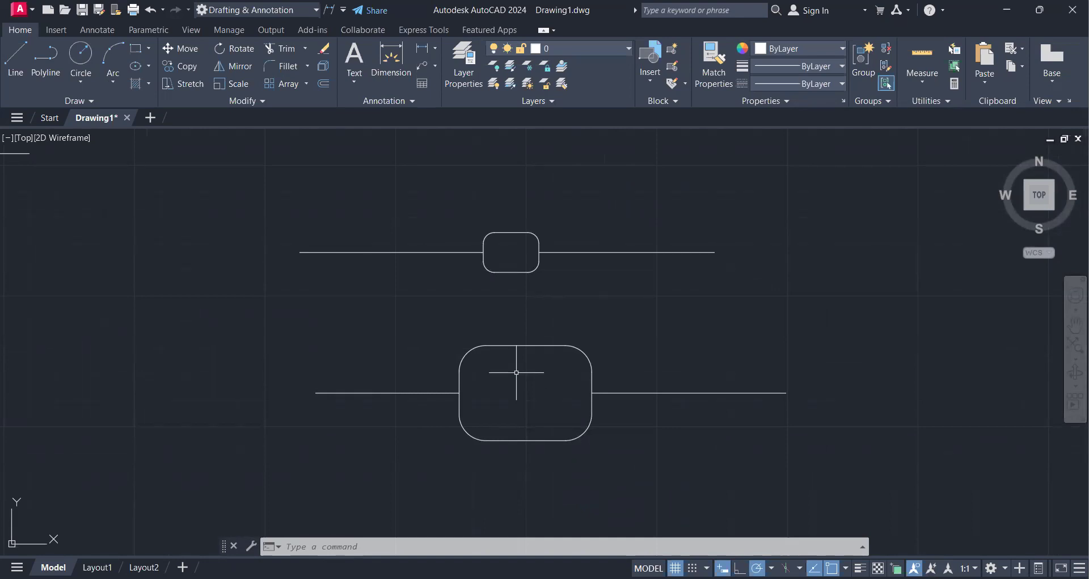
pyautogui.scroll(-4, 482, 357)
pyautogui.moveTo(341, 372); pyautogui.dragTo(548, 341, button='middle')
pyautogui.scroll(6, 272, 259)
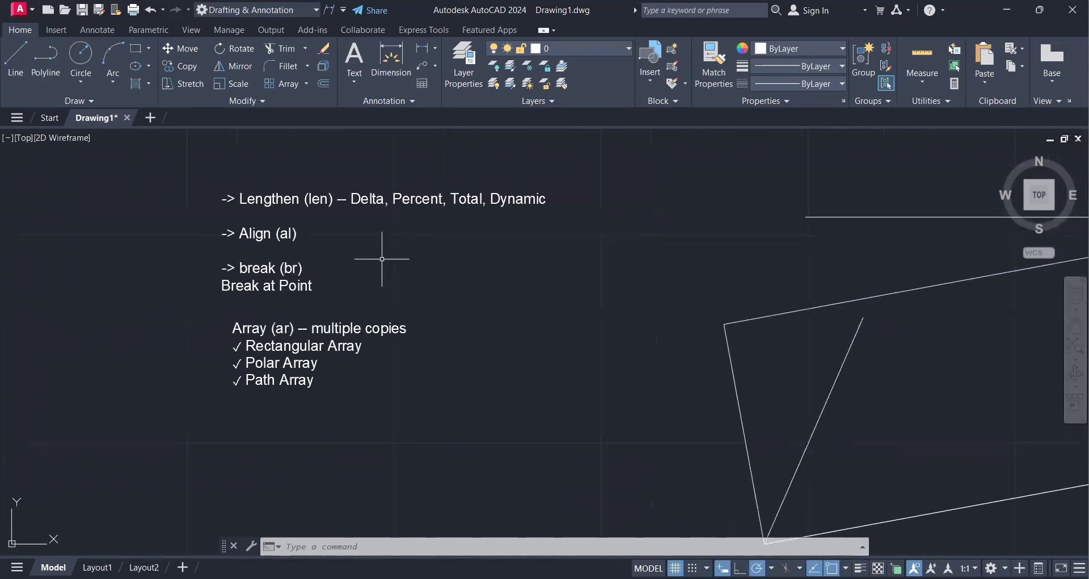
pyautogui.scroll(-4, 413, 254)
pyautogui.moveTo(415, 265); pyautogui.dragTo(382, 201, button='middle')
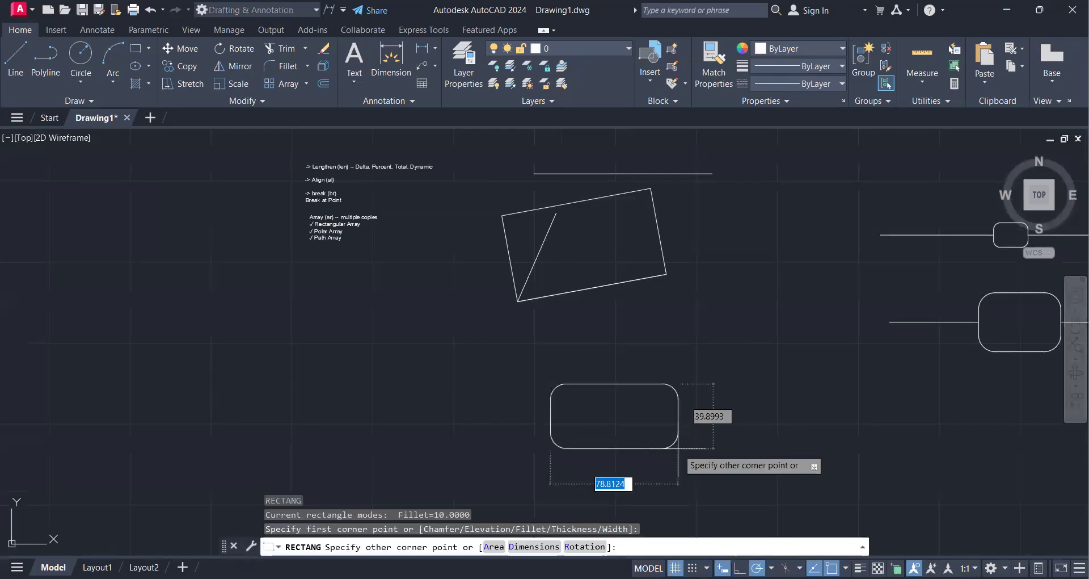
pyautogui.click(678, 449)
pyautogui.moveTo(547, 438); pyautogui.dragTo(524, 354, button='middle')
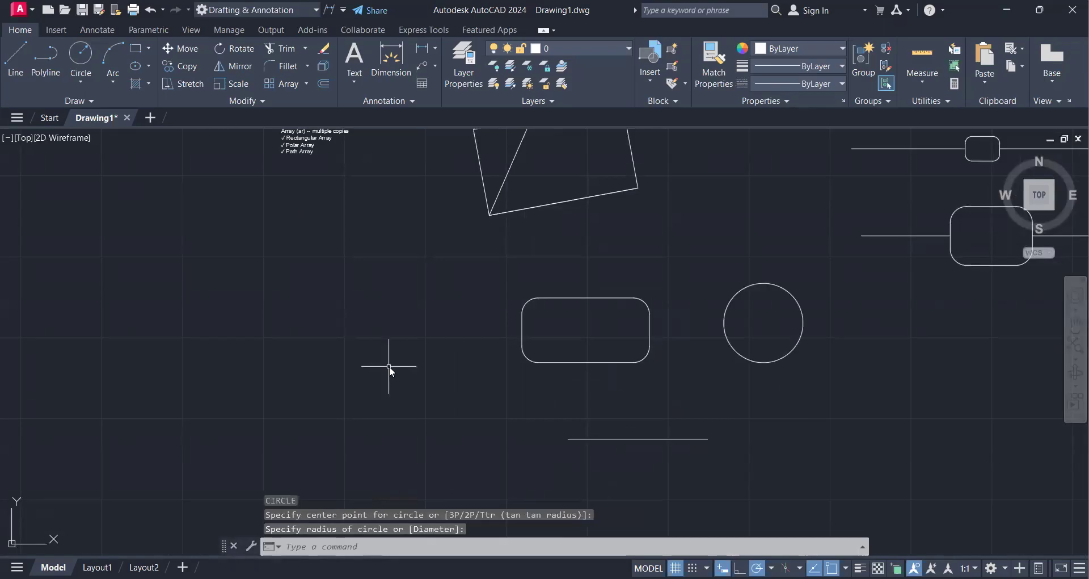
# Break gaps in the new rounded rectangle's top edge, the circle's left side and the middle of the horizontal line.
pyautogui.write('BR')
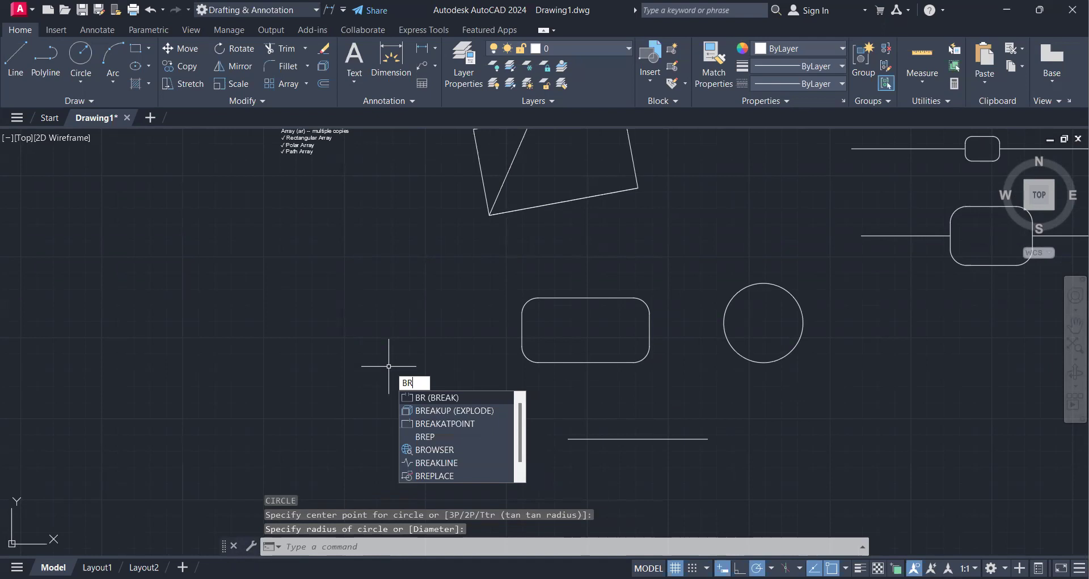
pyautogui.press('Return')
pyautogui.click(581, 297)
pyautogui.click(607, 298)
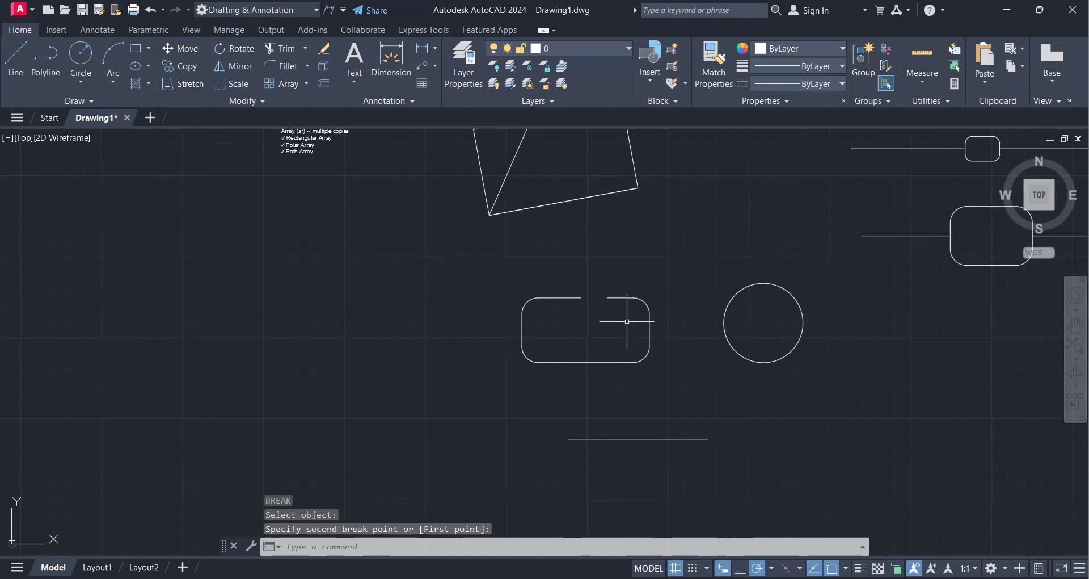
pyautogui.click(733, 328)
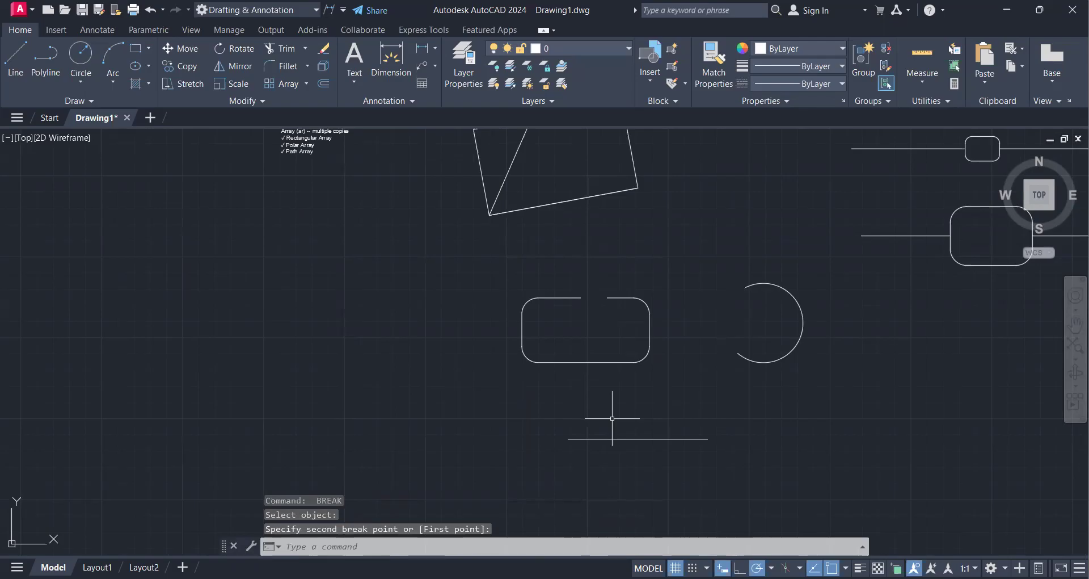
# Highlight the broken line's pieces, and break second gaps in the rounded rectangle's bottom edge and the circle's lower-right side.
pyautogui.click(627, 472)
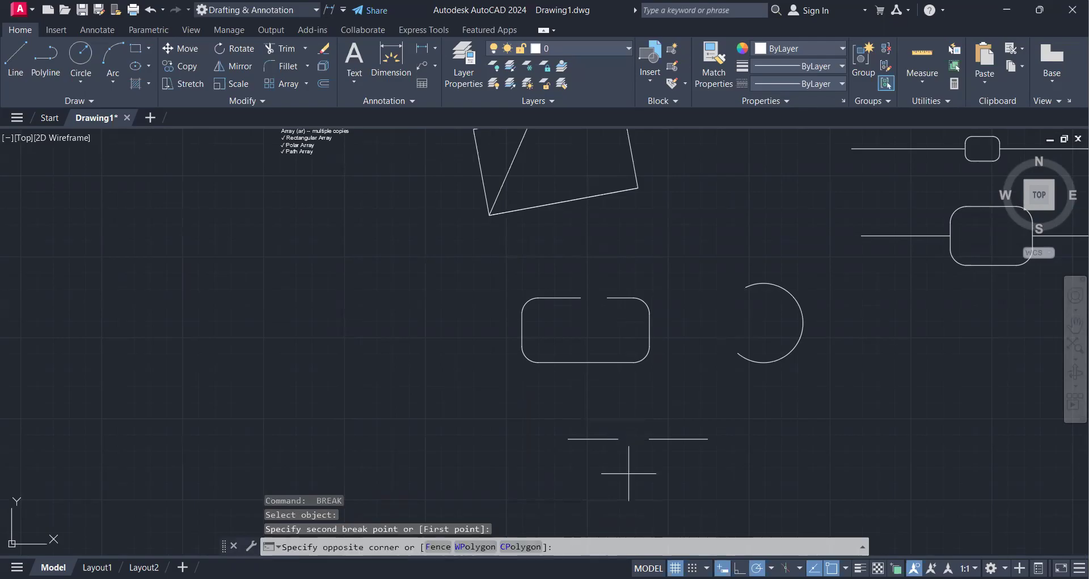
pyautogui.click(599, 422)
pyautogui.click(719, 477)
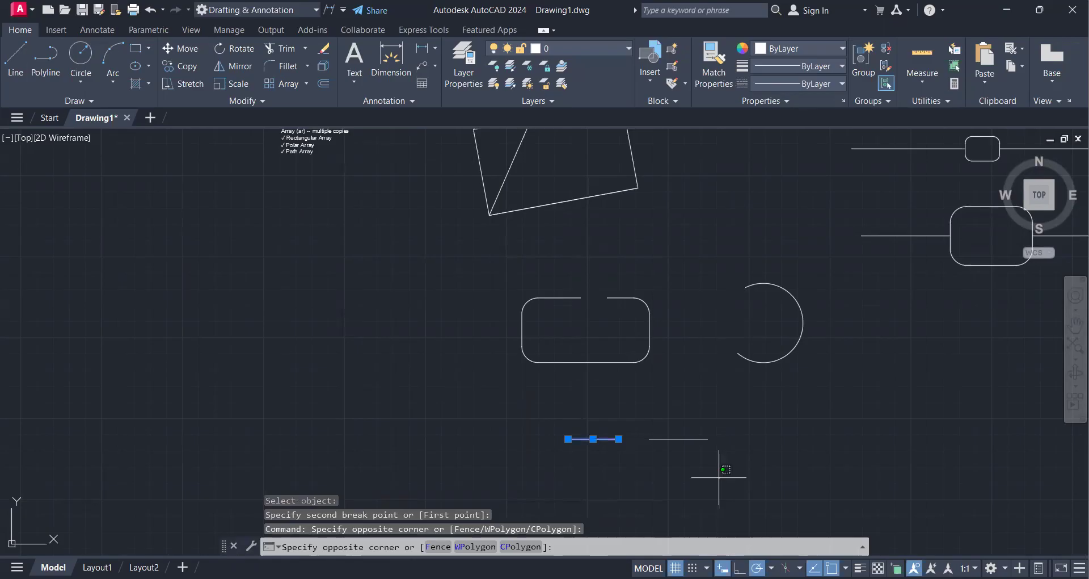
pyautogui.click(719, 477)
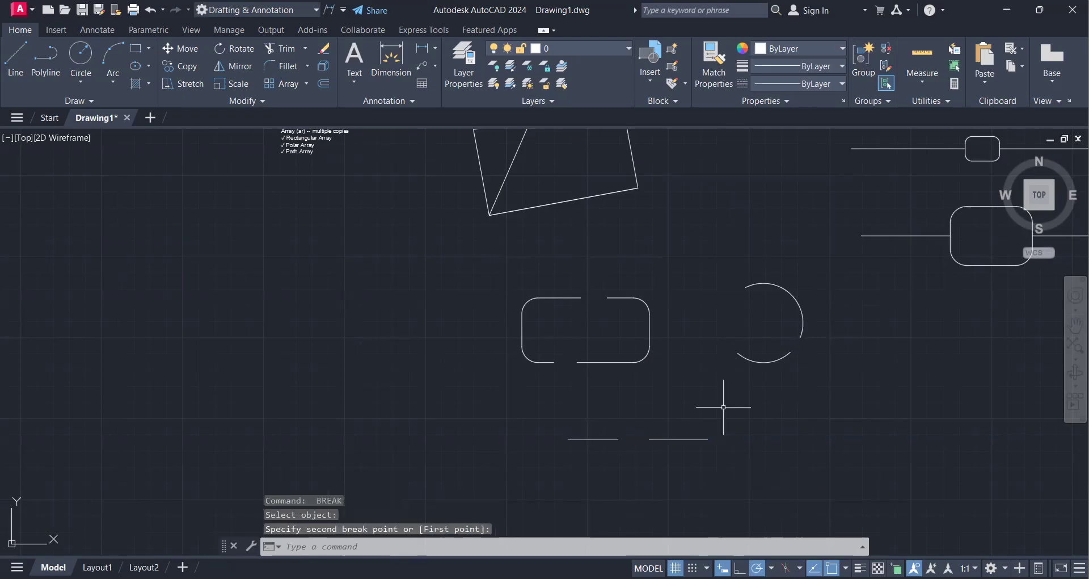
# Select the circle's arcs and the rounded rectangle's two halves to examine how the breaks divide them.
pyautogui.click(753, 390)
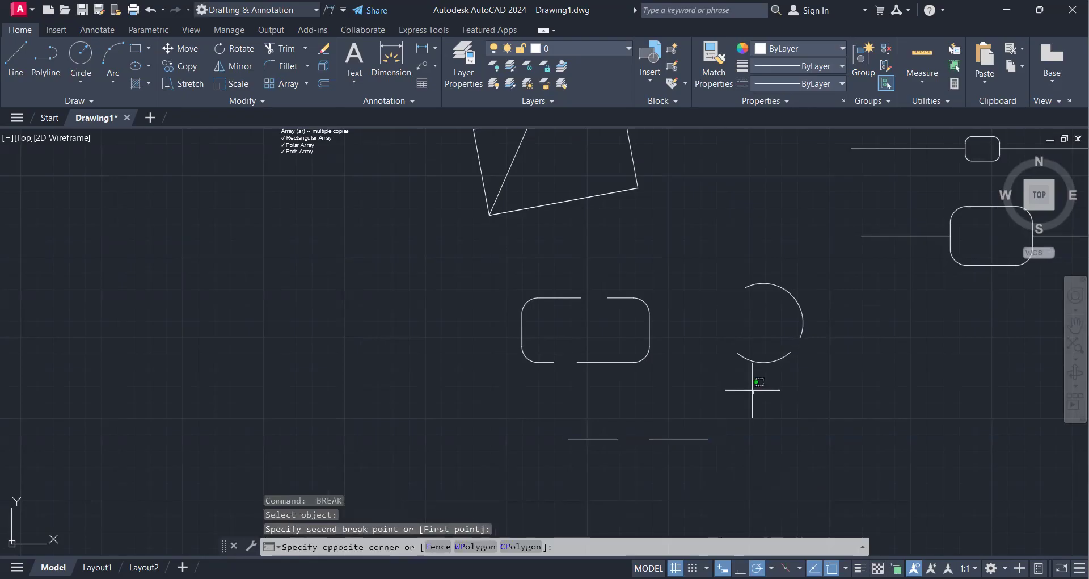
pyautogui.click(846, 333)
pyautogui.click(691, 370)
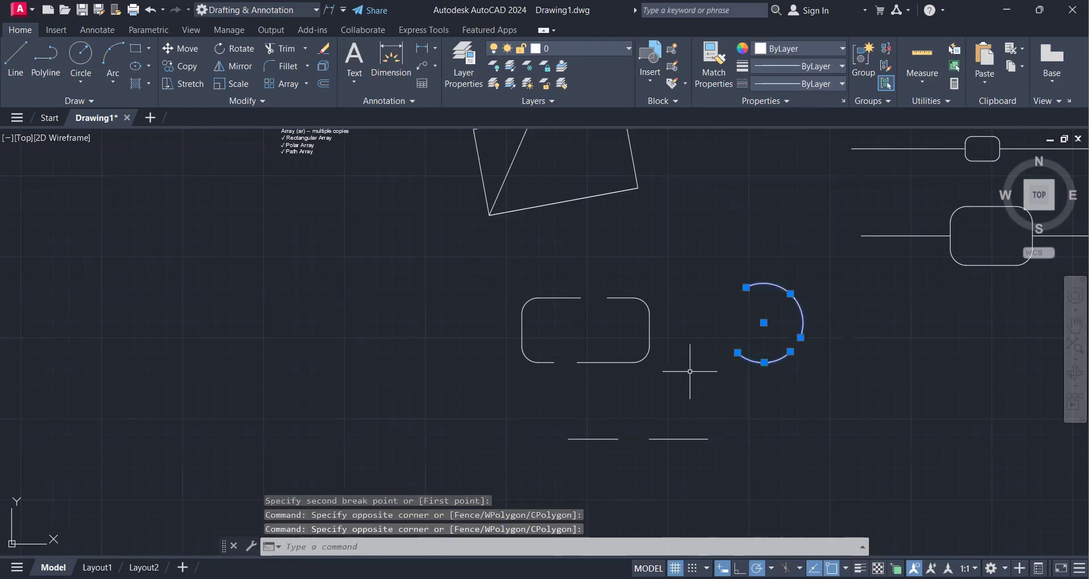
pyautogui.click(621, 337)
pyautogui.click(541, 388)
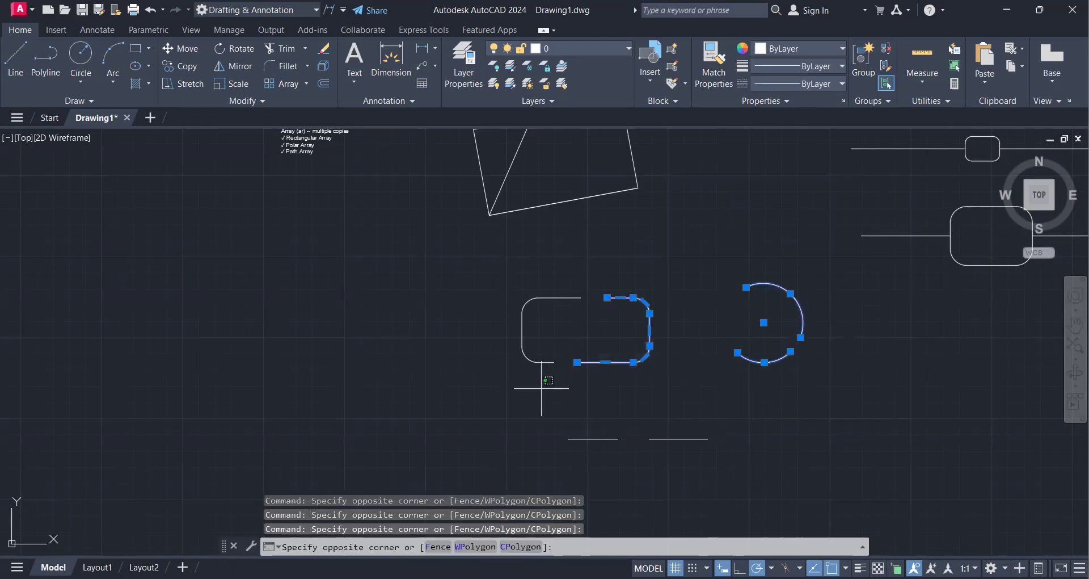
pyautogui.click(526, 362)
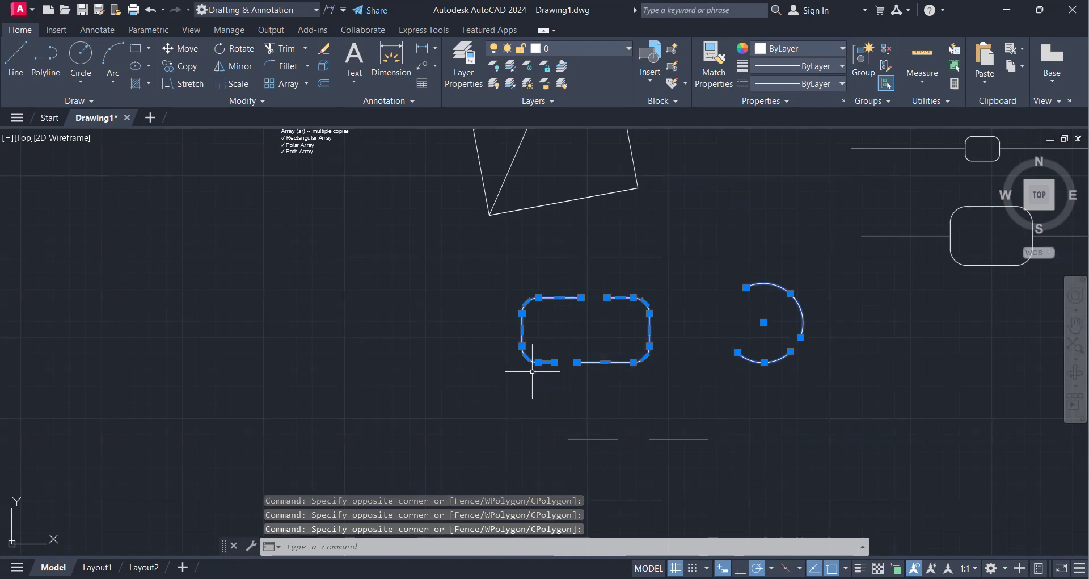
# Review the command notes from Lengthen through Break at Point and the Array types.
pyautogui.scroll(-3, 499, 303)
pyautogui.moveTo(506, 302); pyautogui.dragTo(466, 316, button='middle')
pyautogui.scroll(4, 294, 169)
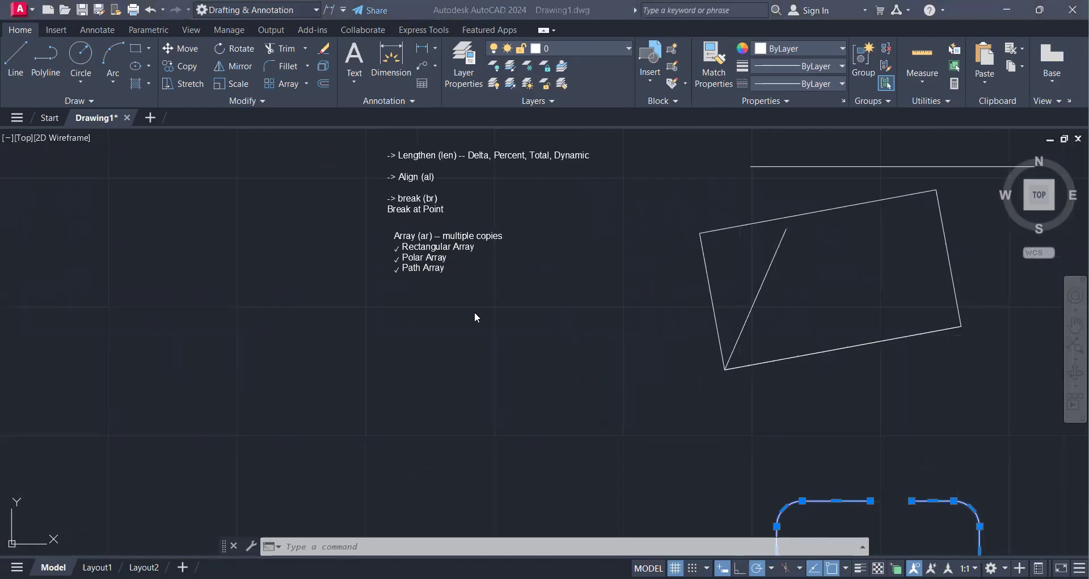
pyautogui.scroll(-4, 505, 323)
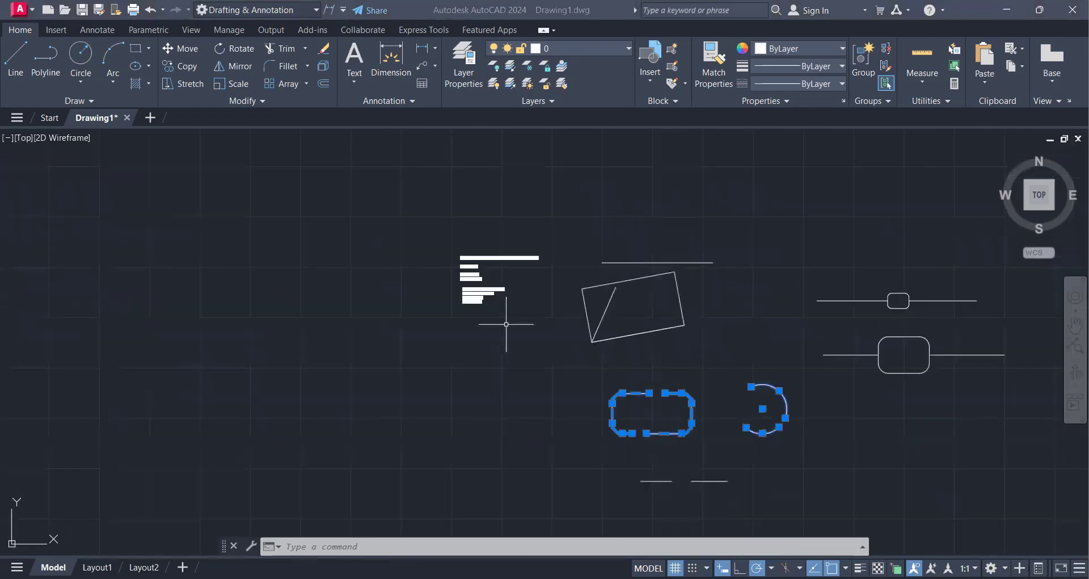
pyautogui.scroll(5, 511, 296)
pyautogui.scroll(2, 352, 246)
pyautogui.scroll(-2, 474, 338)
pyautogui.moveTo(474, 338); pyautogui.dragTo(339, 266, button='middle')
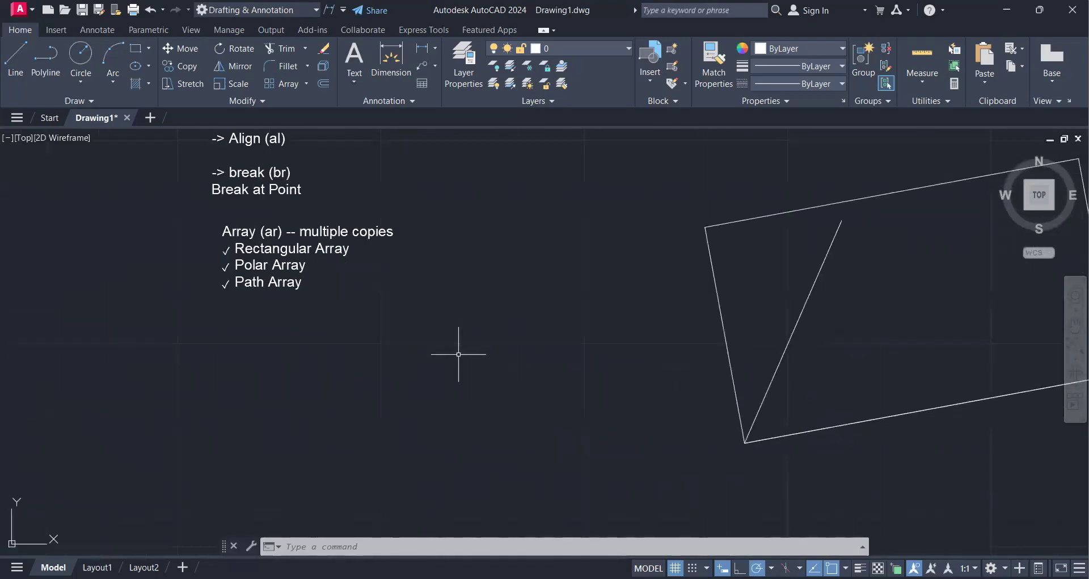
pyautogui.scroll(-3, 458, 354)
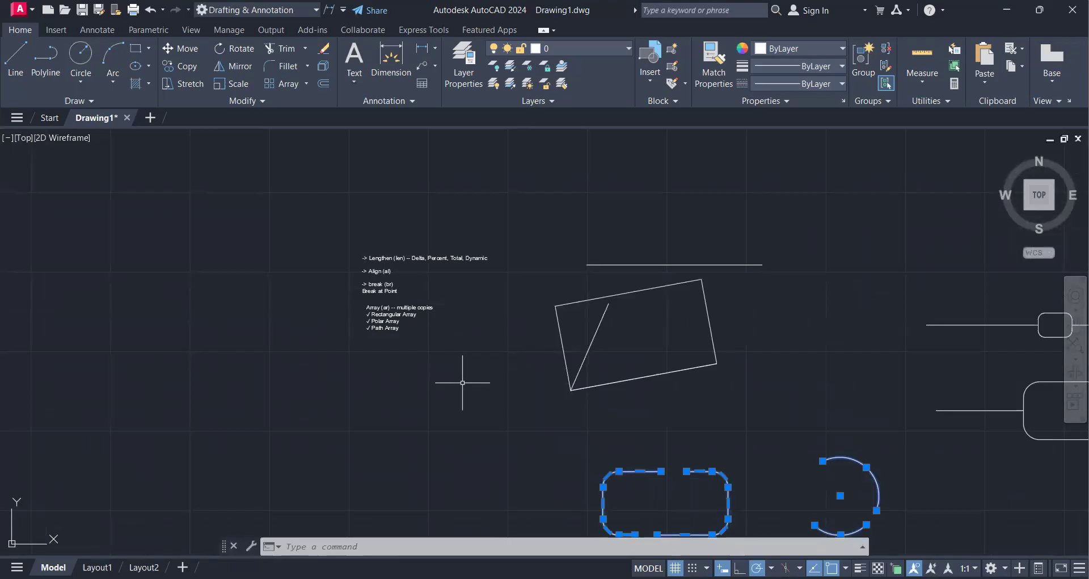
# Draw a sharp-cornered rectangle with fillet radius 0 and a horizontal line beneath it, below the larger rounded rectangle.
pyautogui.write('REc')
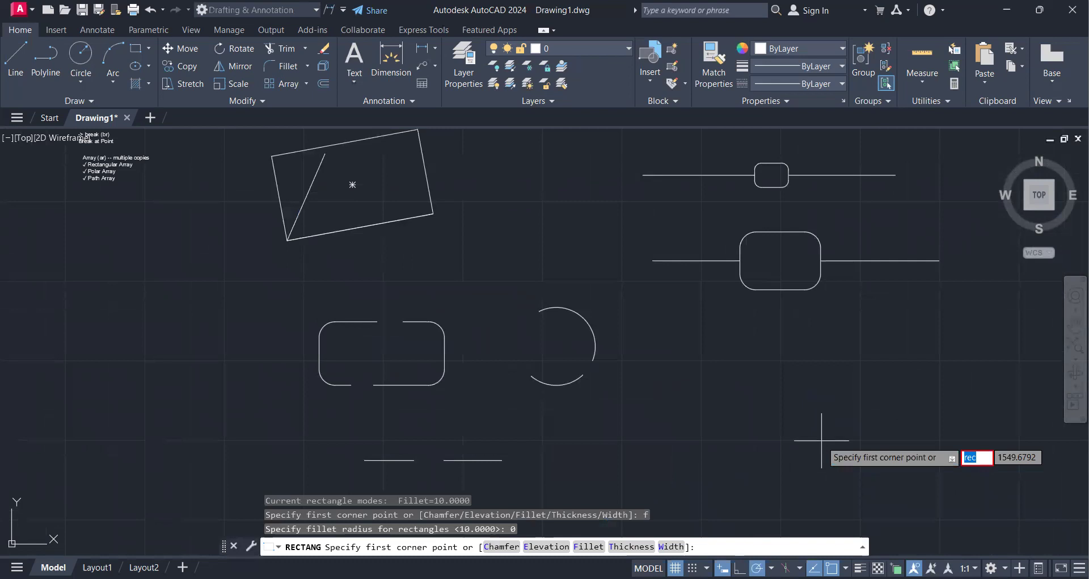
pyautogui.moveTo(827, 389); pyautogui.dragTo(624, 357, button='middle')
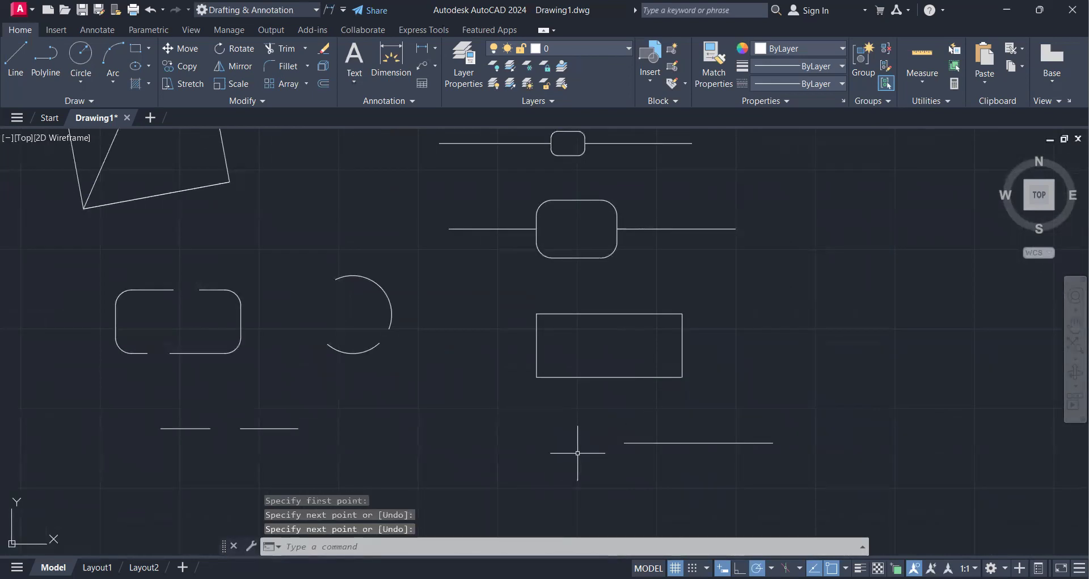
# Break the new horizontal line at its midpoint with Break at Point, and move its left half away down-left.
pyautogui.write('bre')
pyautogui.write('ak')
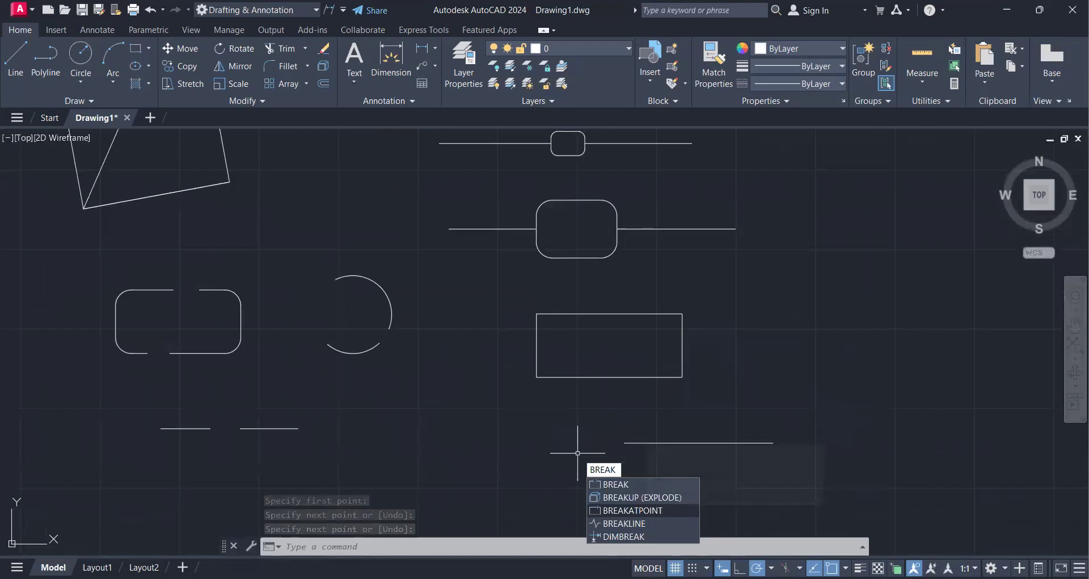
pyautogui.press('Return')
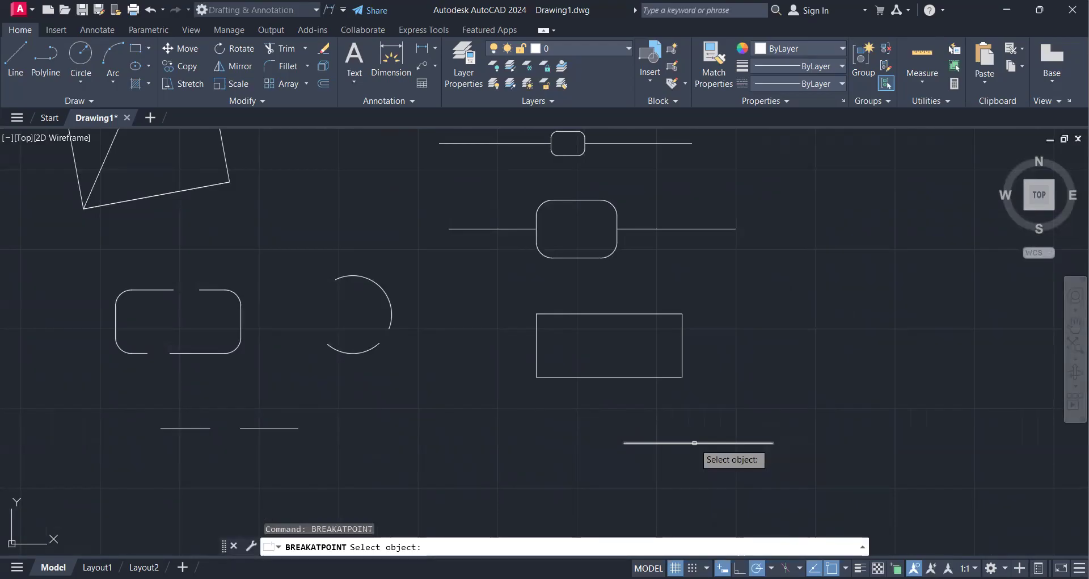
pyautogui.click(694, 442)
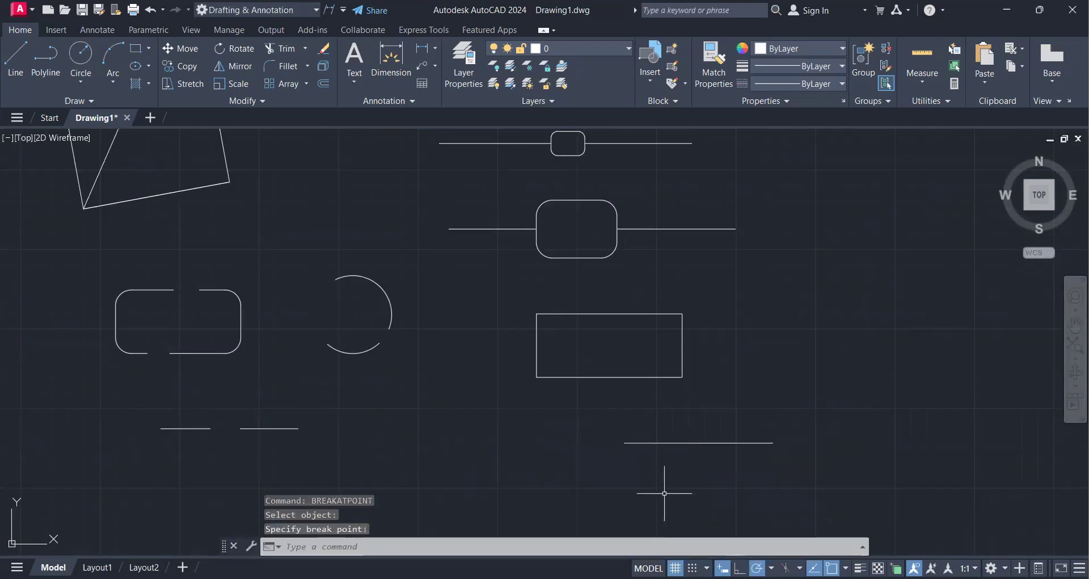
pyautogui.click(658, 448)
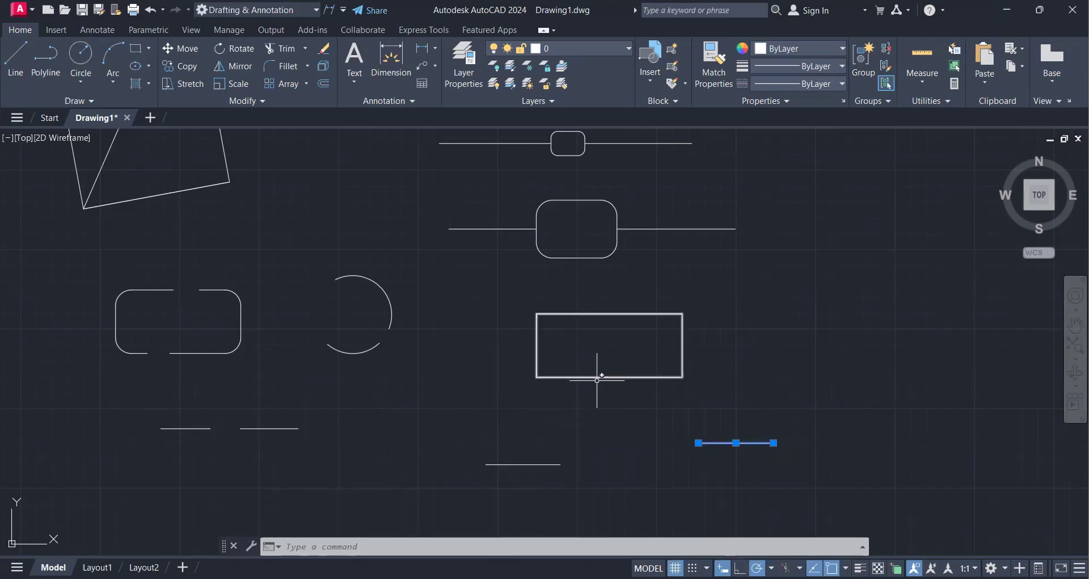
# Break the plain rectangle at its bottom edge's midpoint with Break at Point, and move the larger piece to the right.
pyautogui.write('bre')
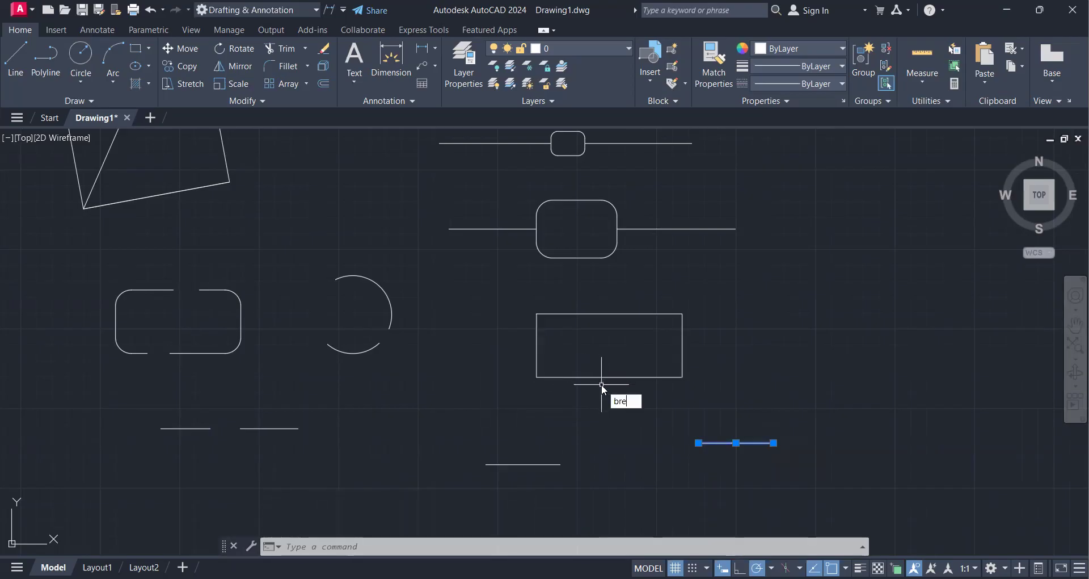
pyautogui.write('a')
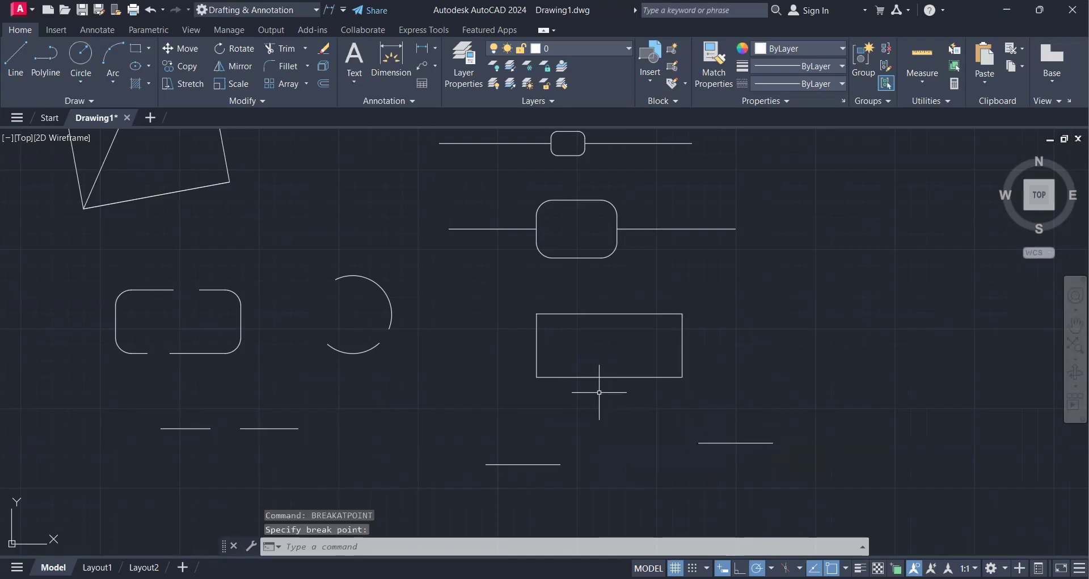
pyautogui.click(604, 395)
pyautogui.click(607, 404)
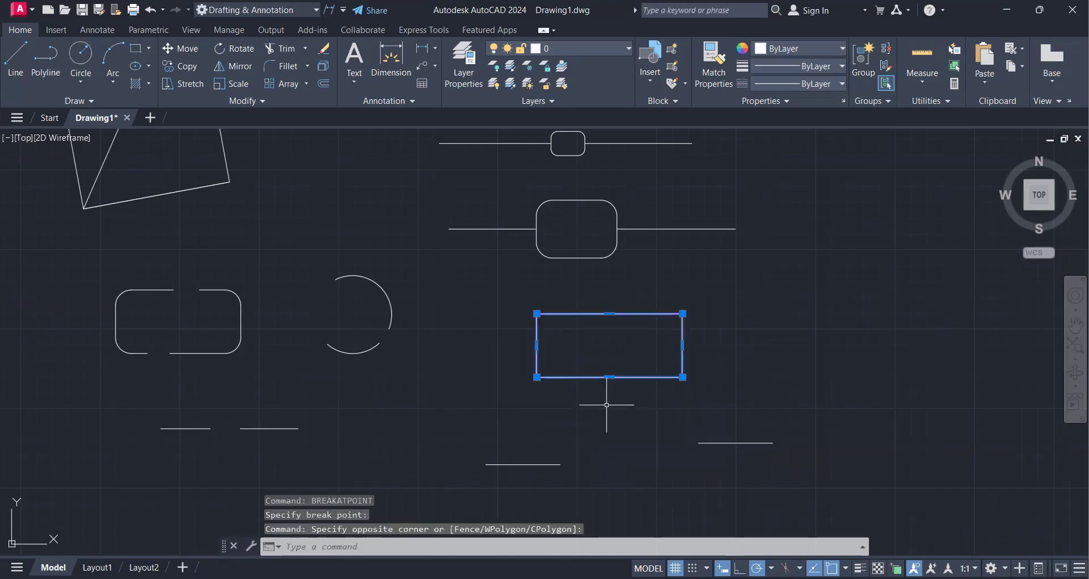
pyautogui.write('break')
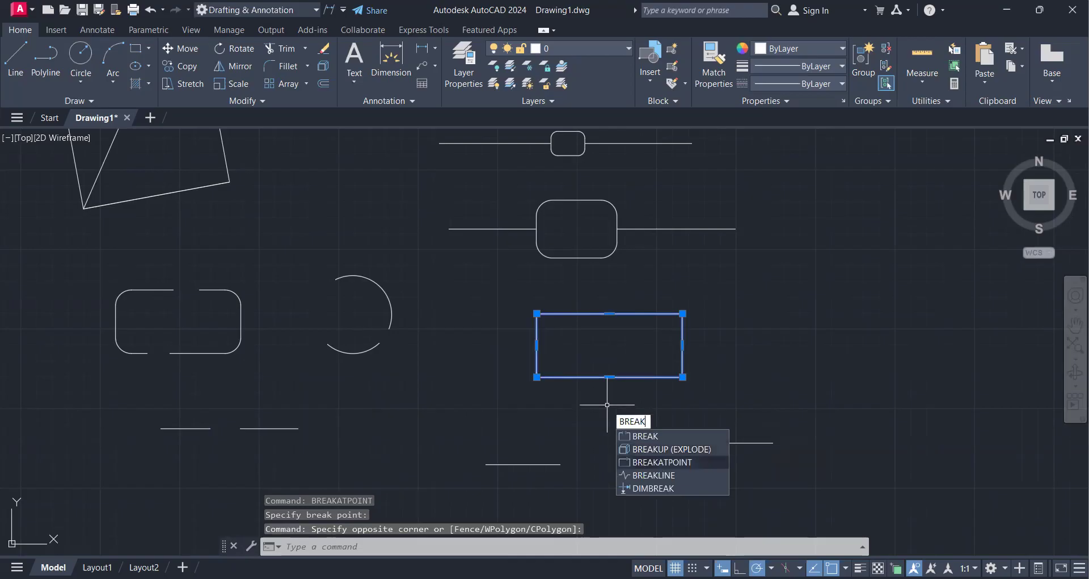
pyautogui.press('Return')
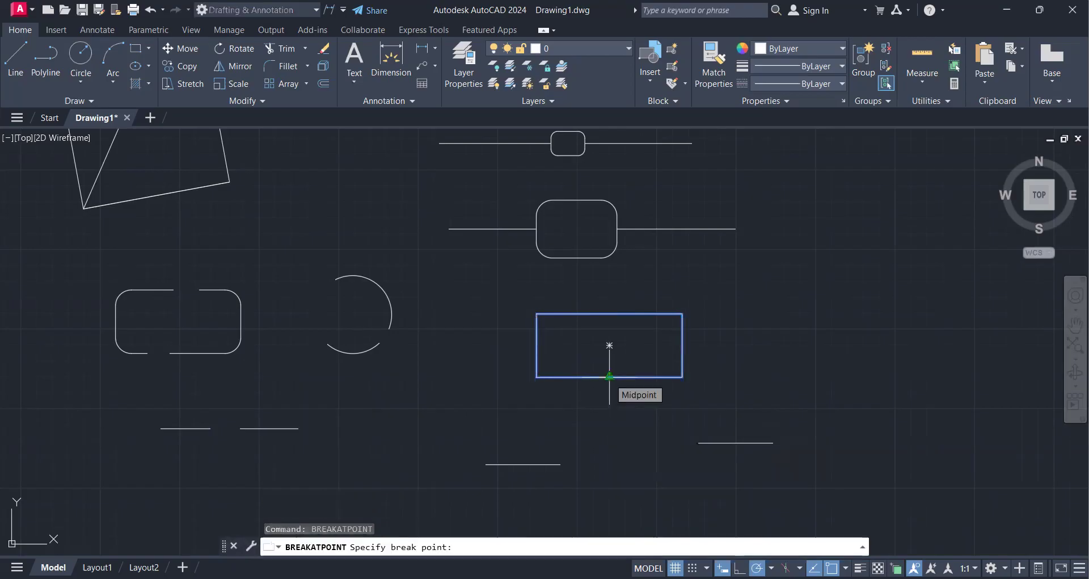
pyautogui.click(609, 344)
pyautogui.click(700, 387)
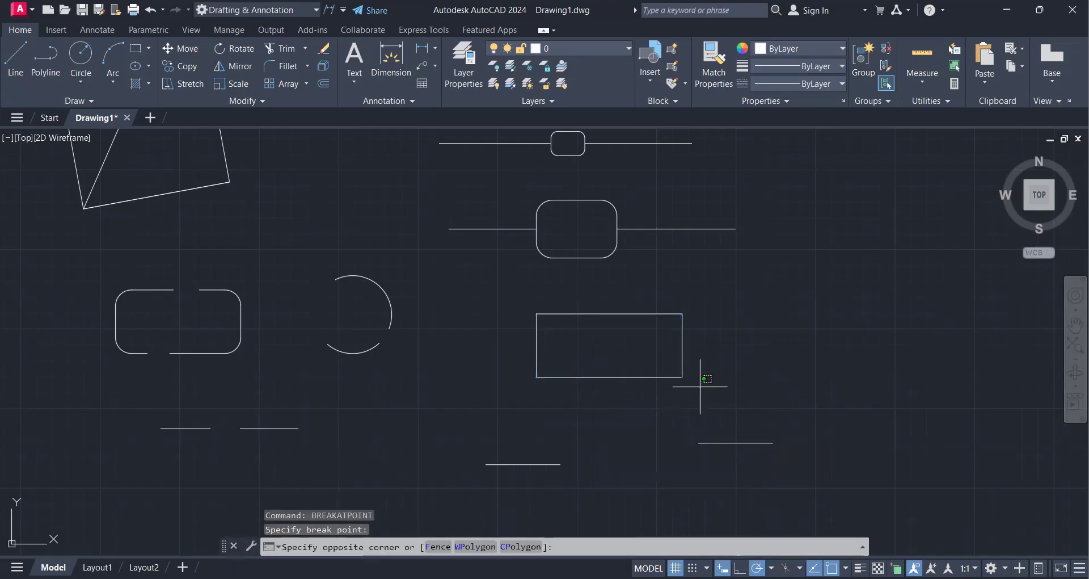
pyautogui.click(567, 369)
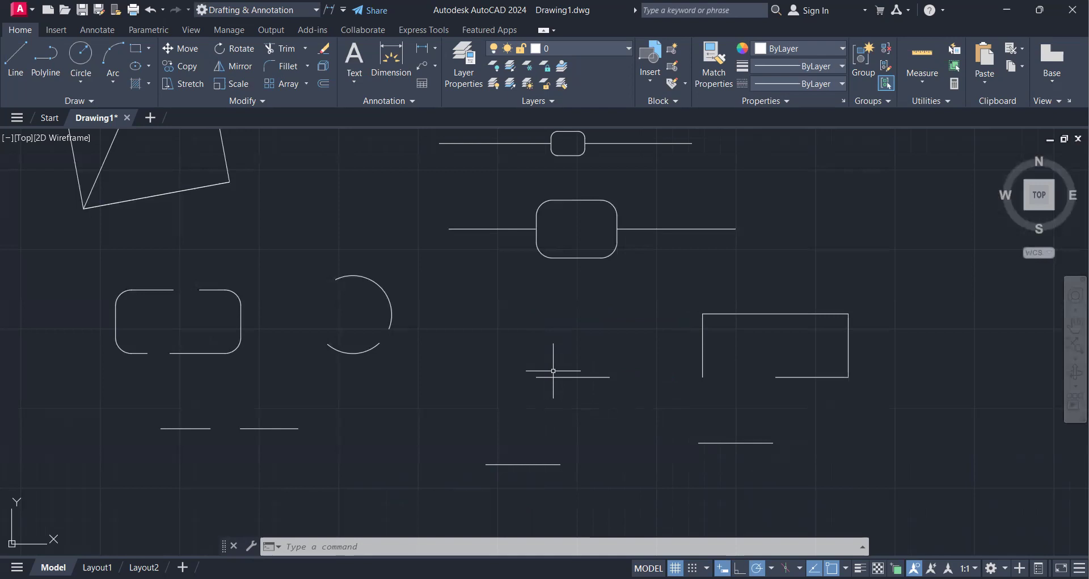
# Review the Array section of the notes, covering multiple copies and the Rectangular, Polar and Path types.
pyautogui.scroll(-6, 480, 335)
pyautogui.moveTo(481, 336); pyautogui.dragTo(476, 355, button='middle')
pyautogui.scroll(6, 372, 282)
pyautogui.scroll(4, 372, 282)
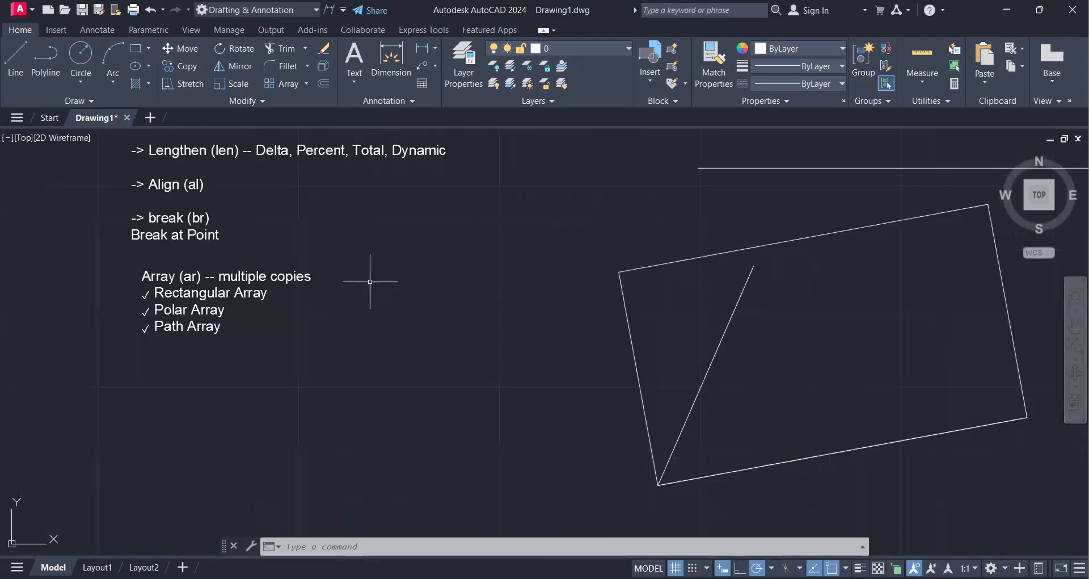
pyautogui.scroll(2, 401, 322)
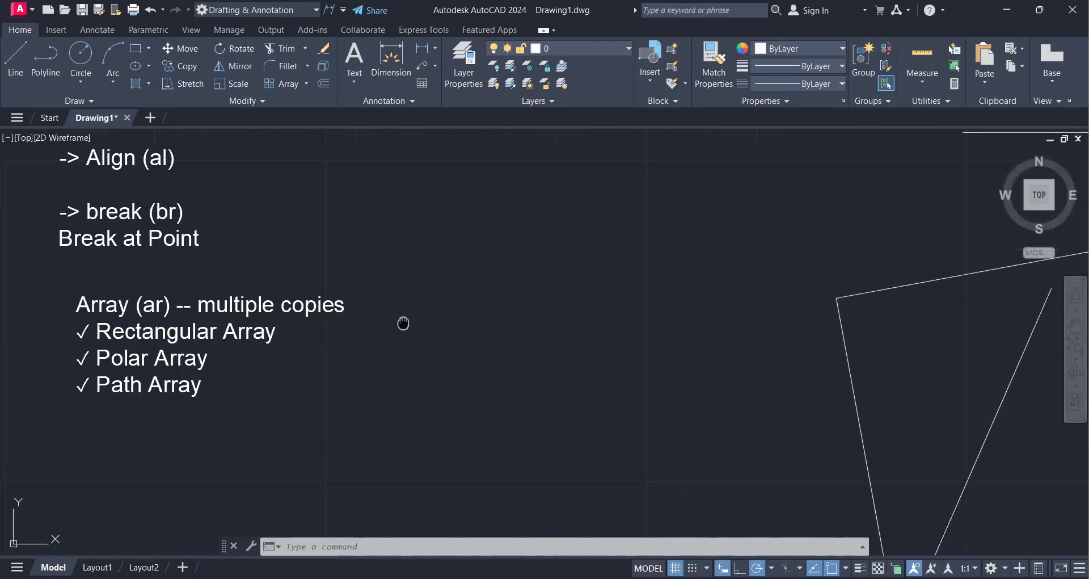
pyautogui.moveTo(401, 323); pyautogui.dragTo(522, 308, button='middle')
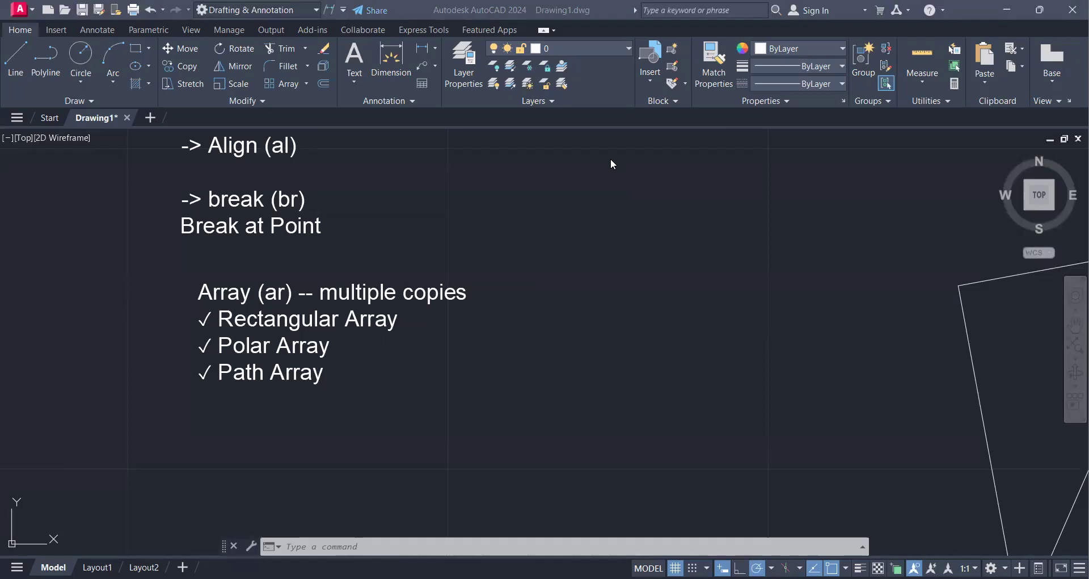
pyautogui.scroll(-1, 486, 295)
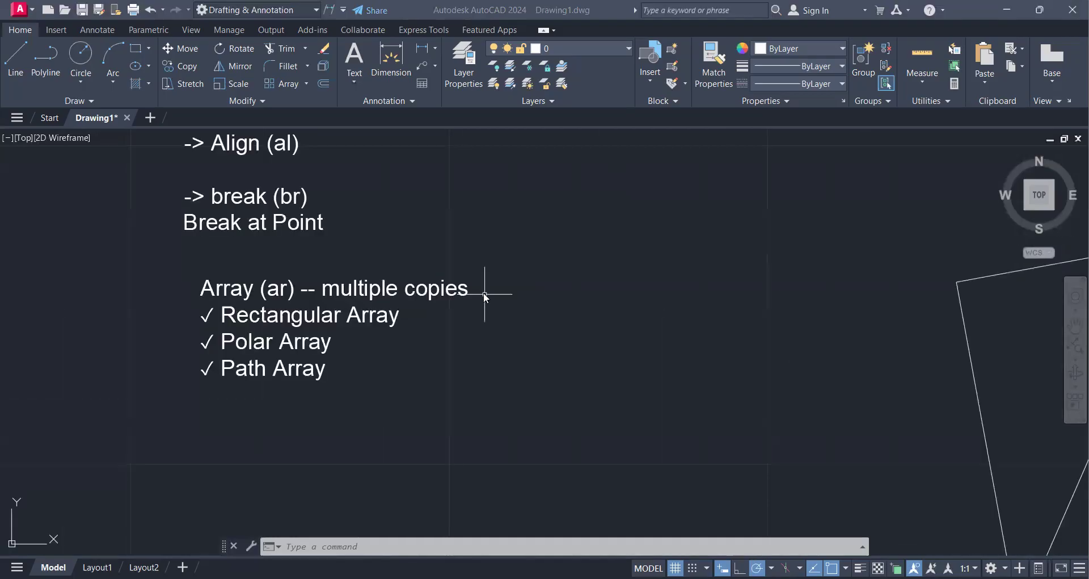
pyautogui.scroll(-4, 469, 287)
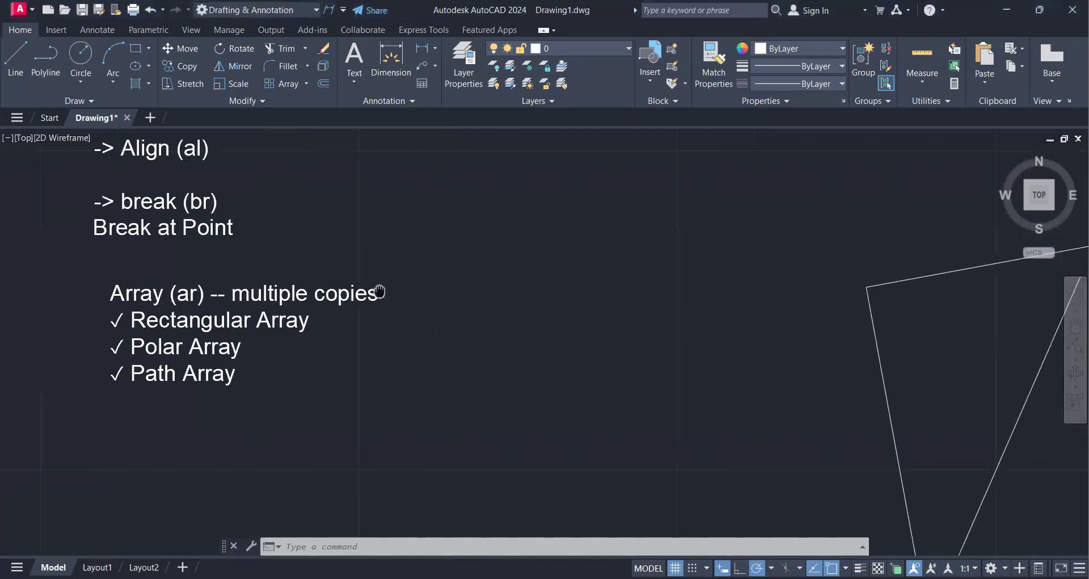
# Draw a circle of radius 50 in the empty area right of the rounded rectangles and circumscribe a 6-sided polygon about it.
pyautogui.moveTo(423, 266); pyautogui.dragTo(348, 254, button='middle')
pyautogui.moveTo(598, 312); pyautogui.dragTo(491, 227, button='middle')
pyautogui.moveTo(717, 328)
pyautogui.mouseDown(button='middle')
pyautogui.moveTo(553, 259)
pyautogui.moveTo(734, 338)
pyautogui.moveTo(691, 316)
pyautogui.moveTo(454, 312)
pyautogui.mouseUp(button='middle')
pyautogui.scroll(-5, 709, 315)
pyautogui.scroll(4, 693, 316)
pyautogui.moveTo(821, 307); pyautogui.dragTo(644, 367, button='middle')
pyautogui.scroll(-2, 645, 368)
pyautogui.moveTo(750, 332); pyautogui.dragTo(688, 364, button='middle')
pyautogui.scroll(2, 656, 326)
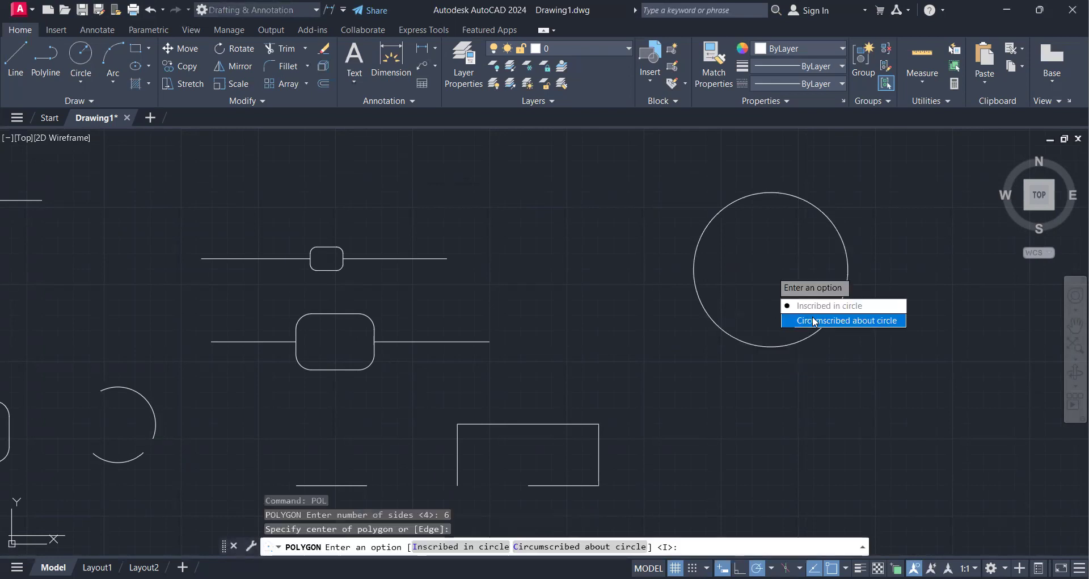
pyautogui.press('Return')
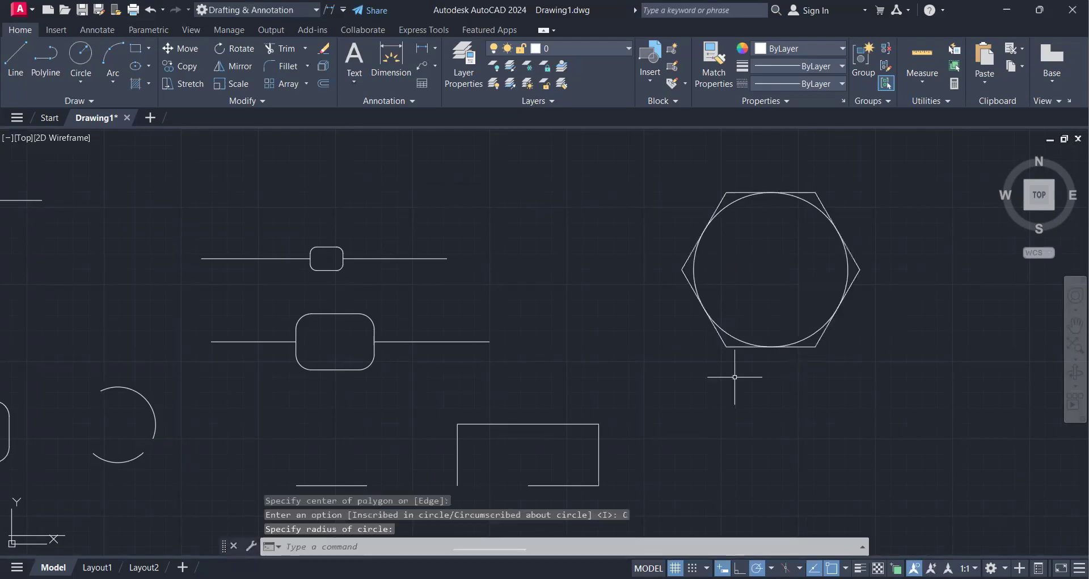
# Draw a smaller concentric circle inside the large one and circumscribe a 6-sided polygon about it.
pyautogui.press('Return')
pyautogui.press('Escape')
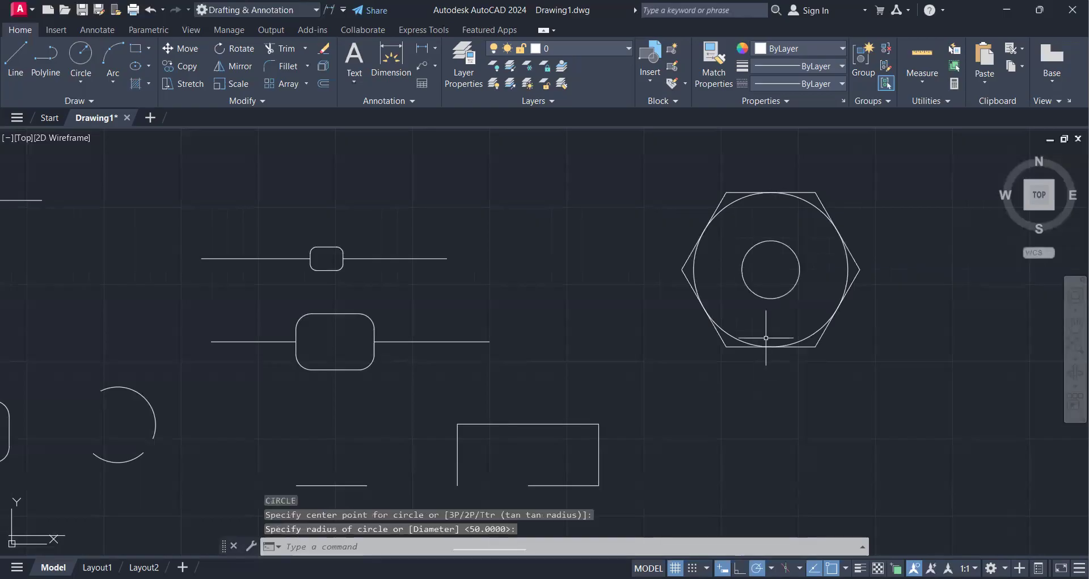
pyautogui.write('pol')
pyautogui.press('Return')
pyautogui.press('Return')
pyautogui.click(769, 274)
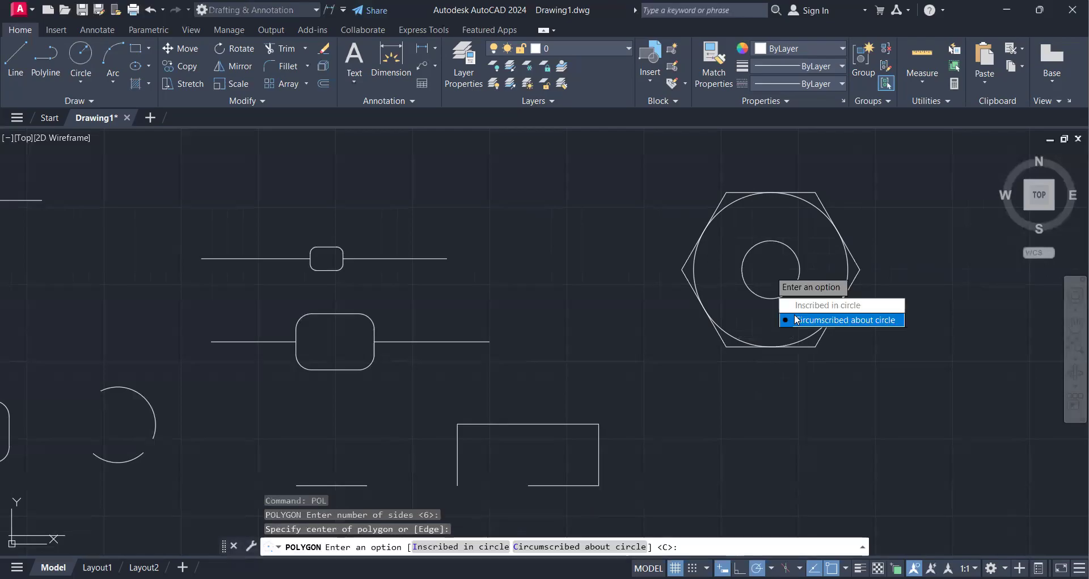
pyautogui.press('Return')
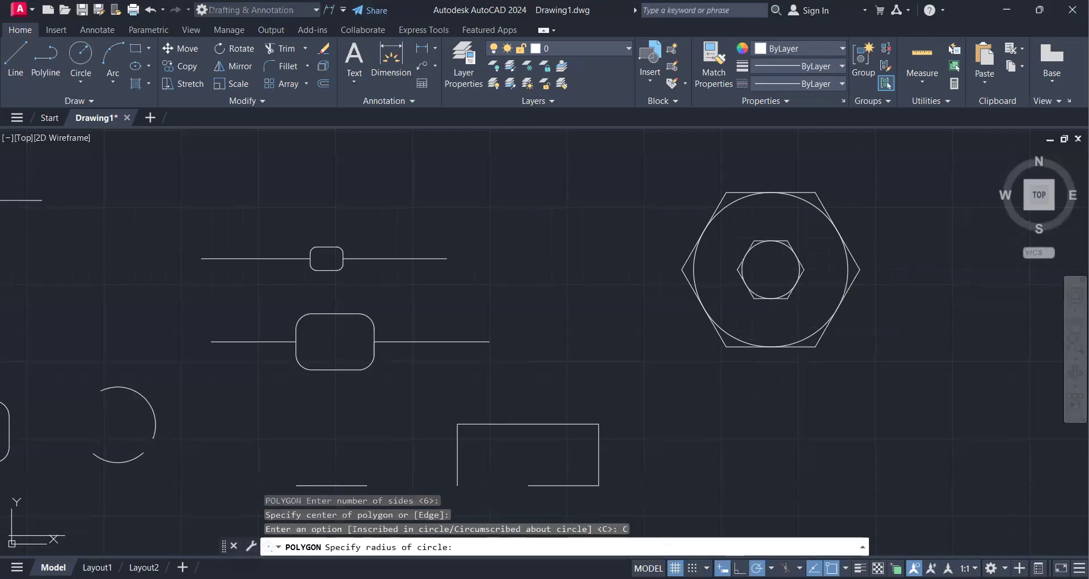
pyautogui.click(770, 298)
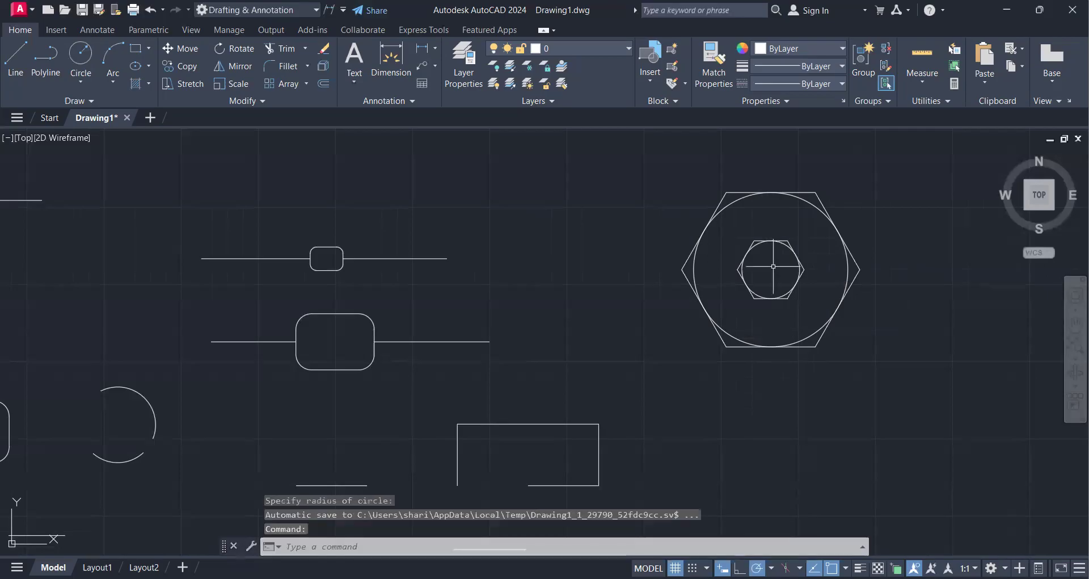
# Draw another concentric circle inside the small hexagon's circle and break a gap in its left side.
pyautogui.moveTo(774, 265); pyautogui.dragTo(705, 278, button='middle')
pyautogui.scroll(2, 705, 278)
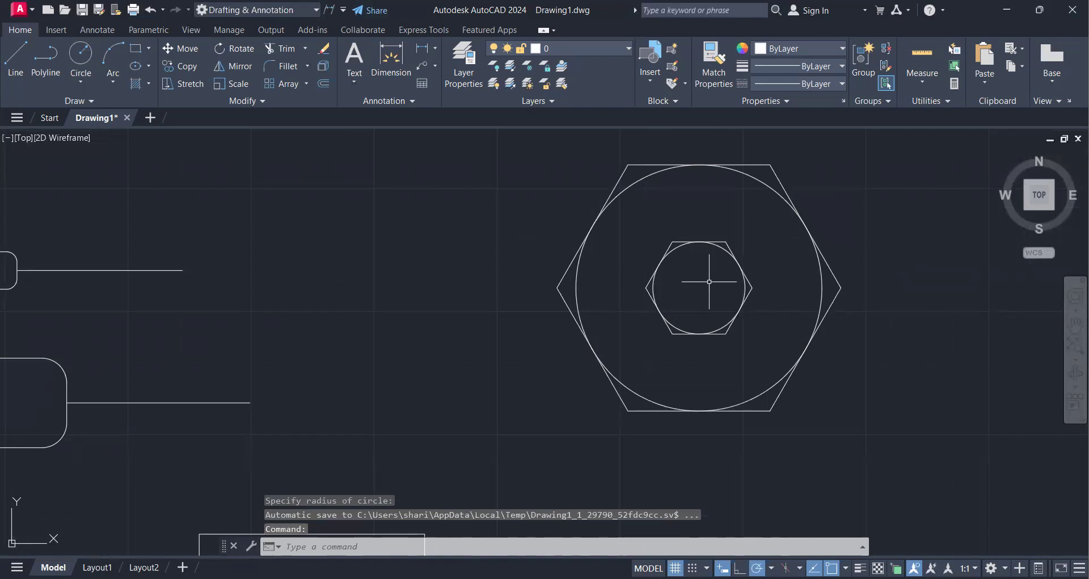
pyautogui.write('c')
pyautogui.press('Return')
pyautogui.click(709, 282)
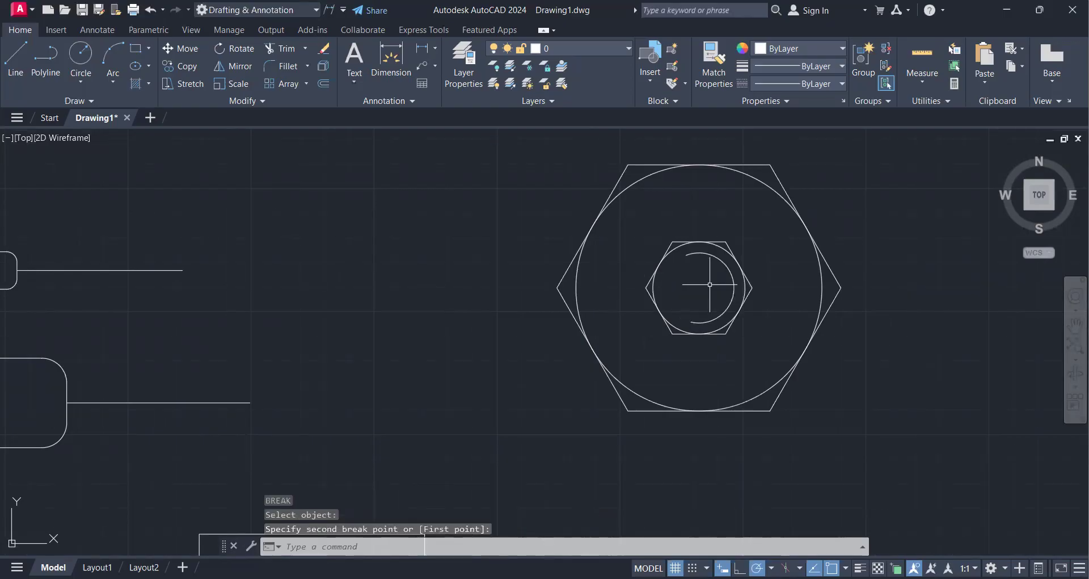
# Examine the finished nested hexagon and circle drawing, and return to the Array notes.
pyautogui.scroll(2, 709, 285)
pyautogui.scroll(-2, 709, 284)
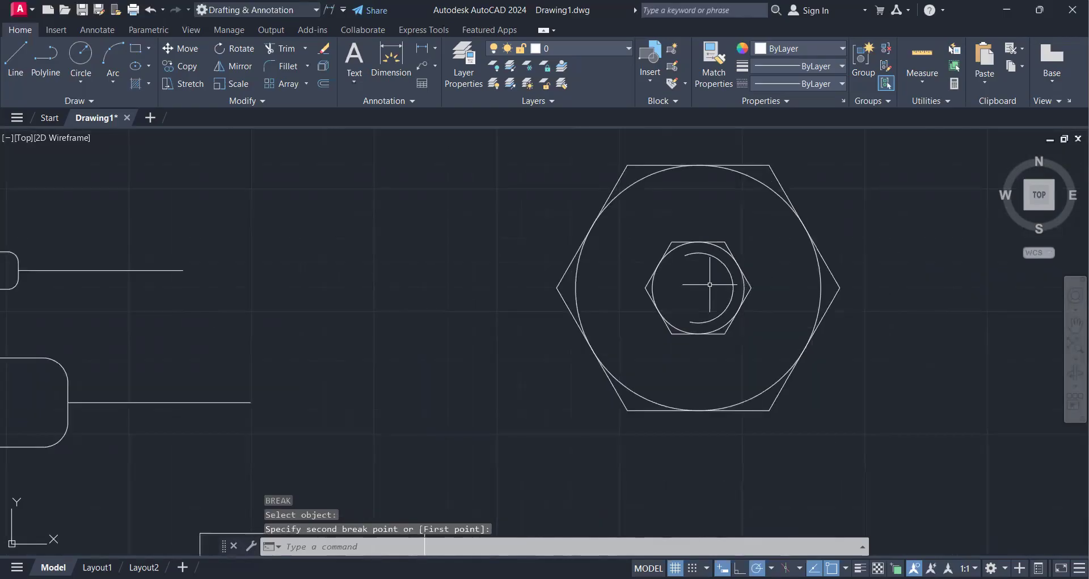
pyautogui.scroll(-2, 710, 284)
pyautogui.scroll(4, 689, 341)
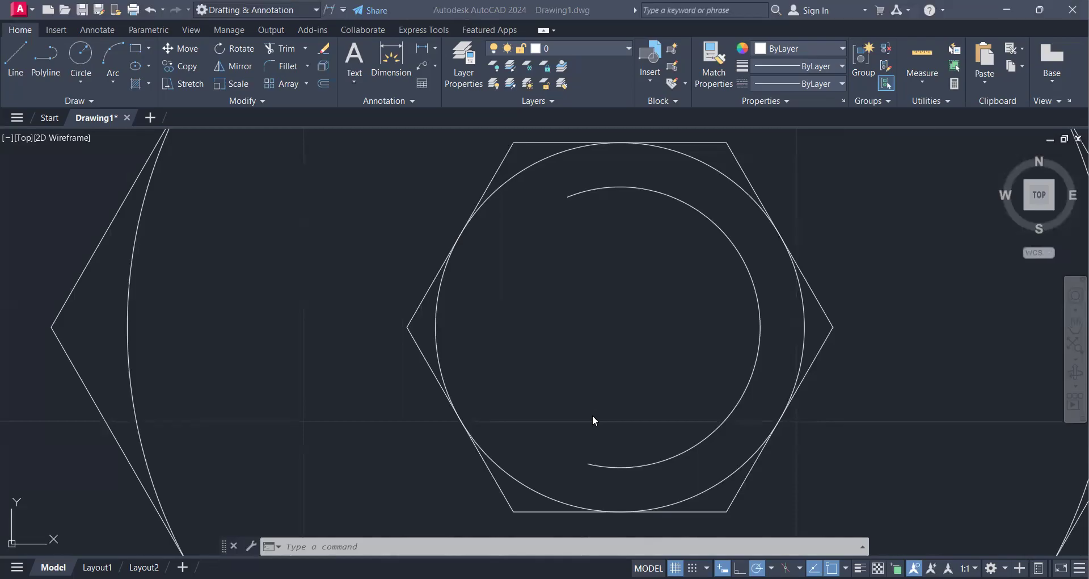
pyautogui.scroll(-2, 627, 363)
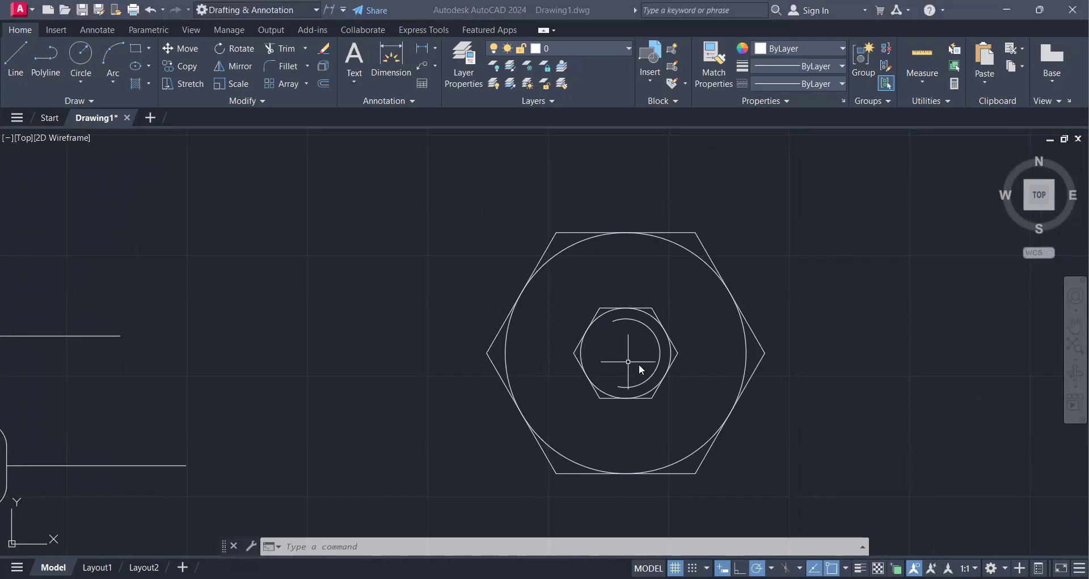
pyautogui.scroll(-4, 639, 363)
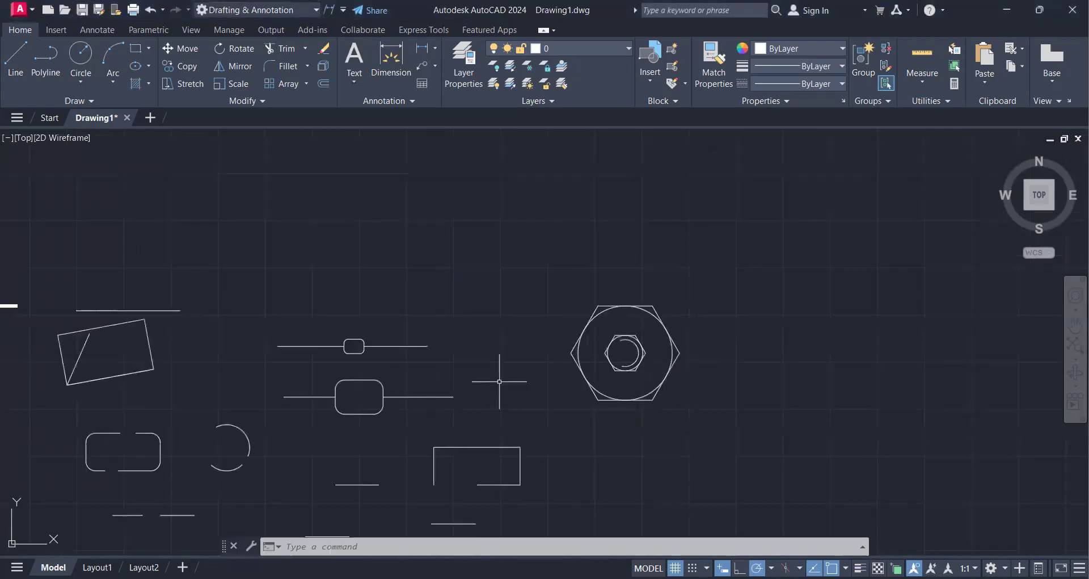
pyautogui.moveTo(500, 381); pyautogui.dragTo(647, 309, button='middle')
pyautogui.scroll(6, 95, 277)
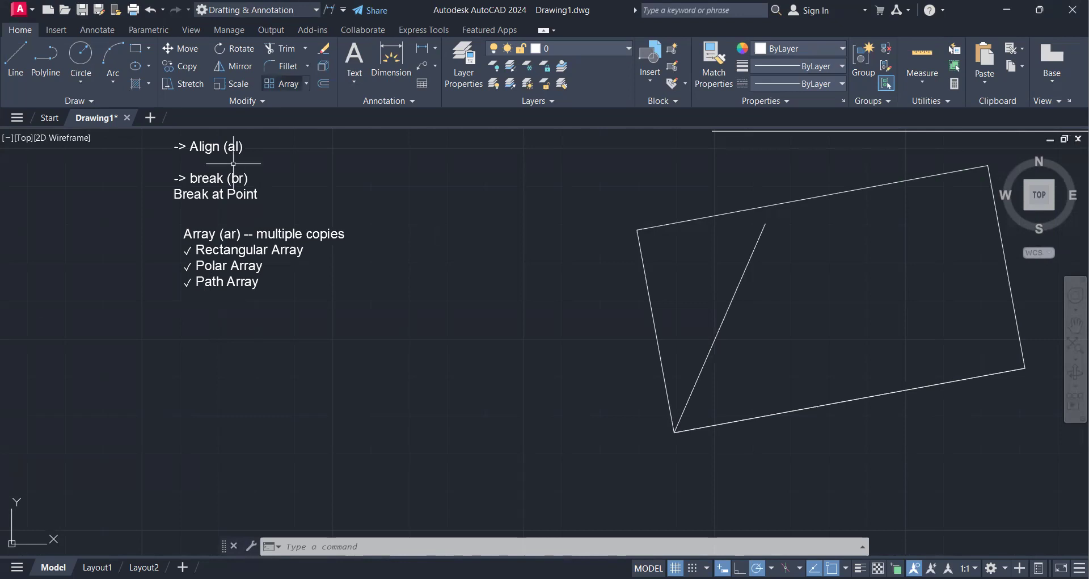
# Draw a rectangle 250 long and 200 wide in the empty area right of the nested hexagon drawing.
pyautogui.scroll(-7, 233, 163)
pyautogui.scroll(3, 386, 190)
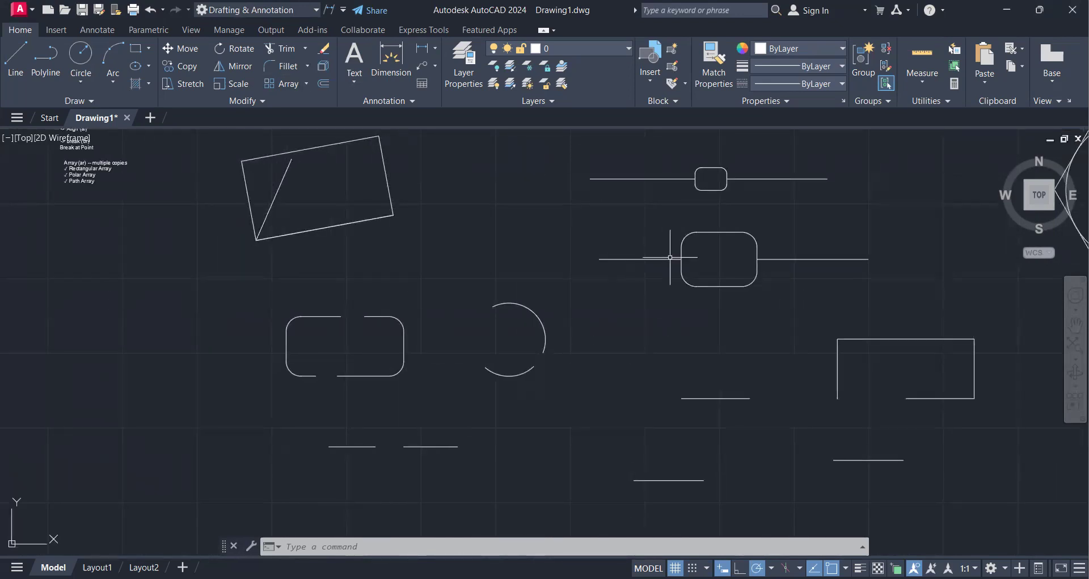
pyautogui.scroll(-2, 658, 253)
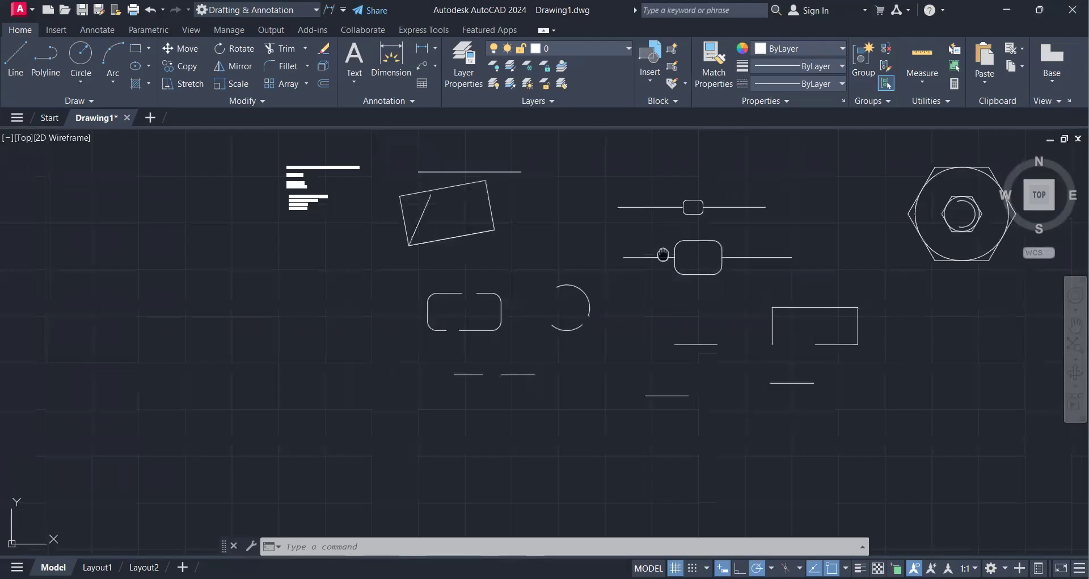
pyautogui.moveTo(659, 253); pyautogui.dragTo(318, 229, button='middle')
pyautogui.moveTo(796, 272); pyautogui.dragTo(640, 293, button='middle')
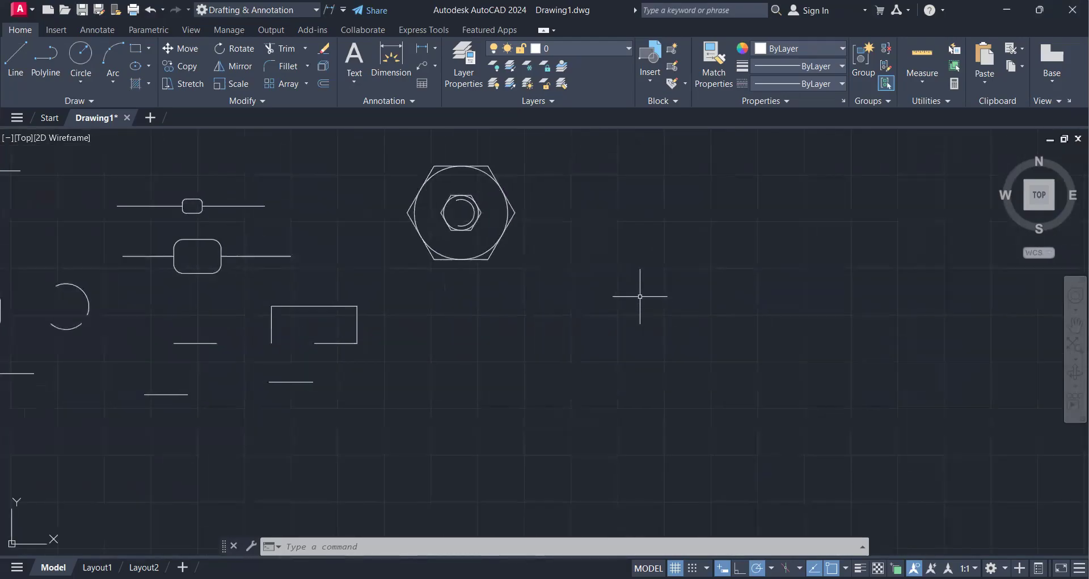
pyautogui.scroll(2, 639, 297)
pyautogui.scroll(2, 640, 297)
pyautogui.scroll(-2, 645, 302)
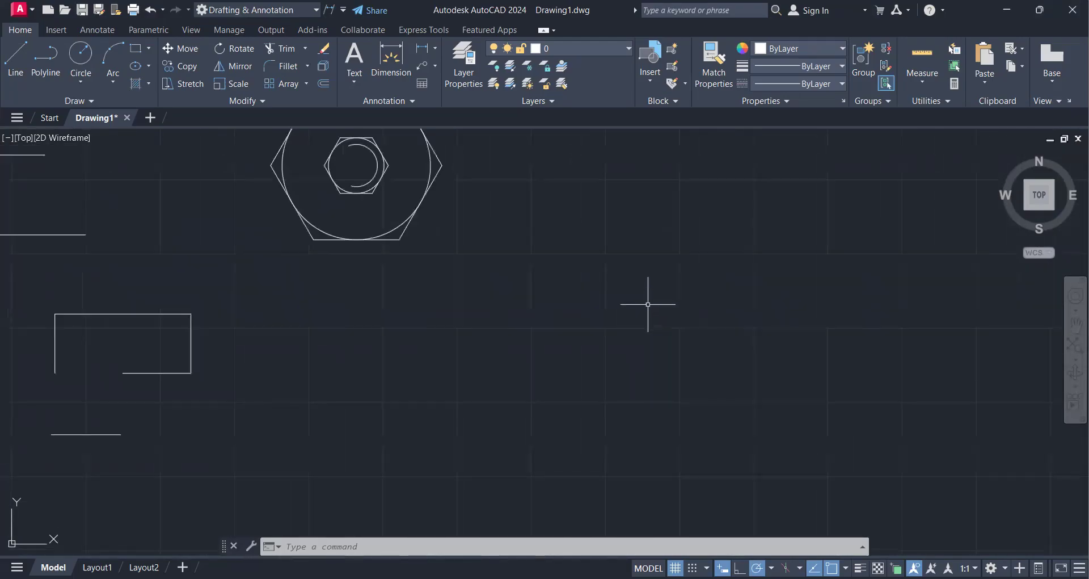
pyautogui.write('rec')
pyautogui.press('Return')
pyautogui.click(659, 364)
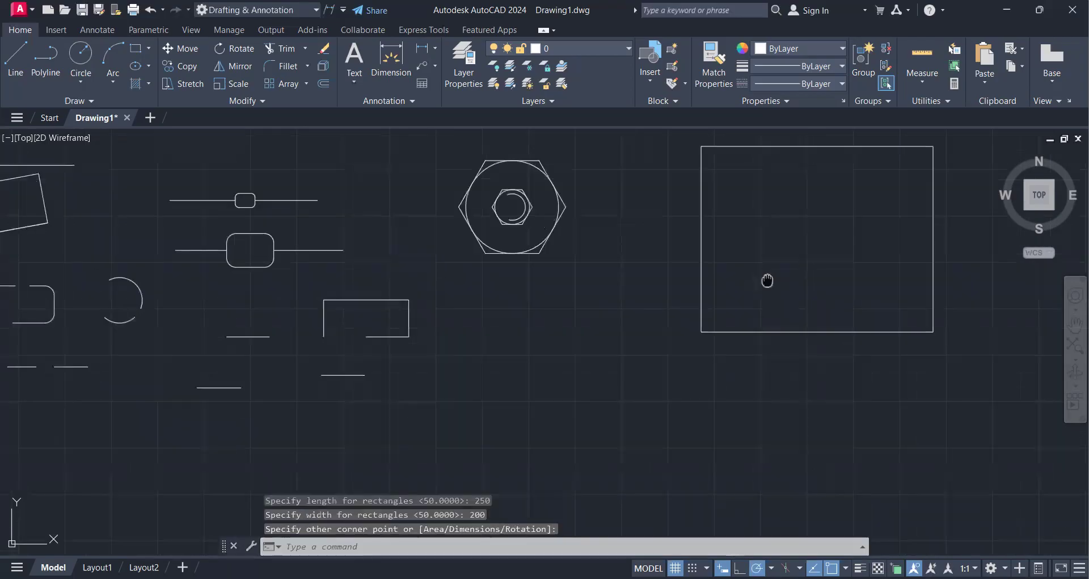
# Draw a 25 by 20 rectangle outside the large rectangle's lower-right corner and add a circle inside it.
pyautogui.moveTo(768, 280); pyautogui.dragTo(615, 315, button='middle')
pyautogui.scroll(4, 598, 319)
pyautogui.scroll(-2, 593, 328)
pyautogui.moveTo(525, 339)
pyautogui.mouseDown(button='middle')
pyautogui.moveTo(509, 340)
pyautogui.moveTo(552, 338)
pyautogui.moveTo(444, 341)
pyautogui.mouseUp(button='middle')
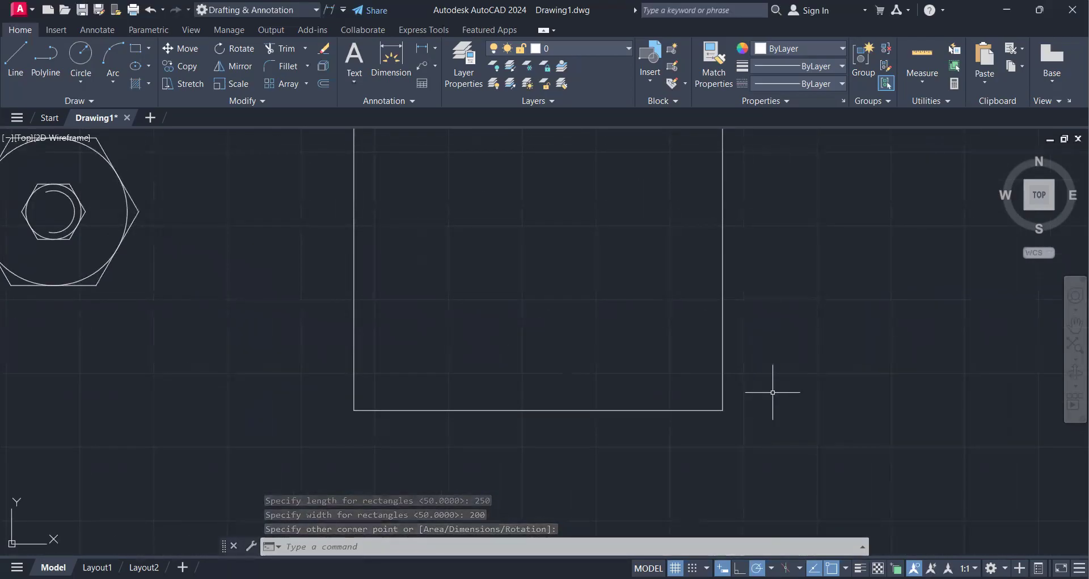
pyautogui.scroll(-2, 773, 392)
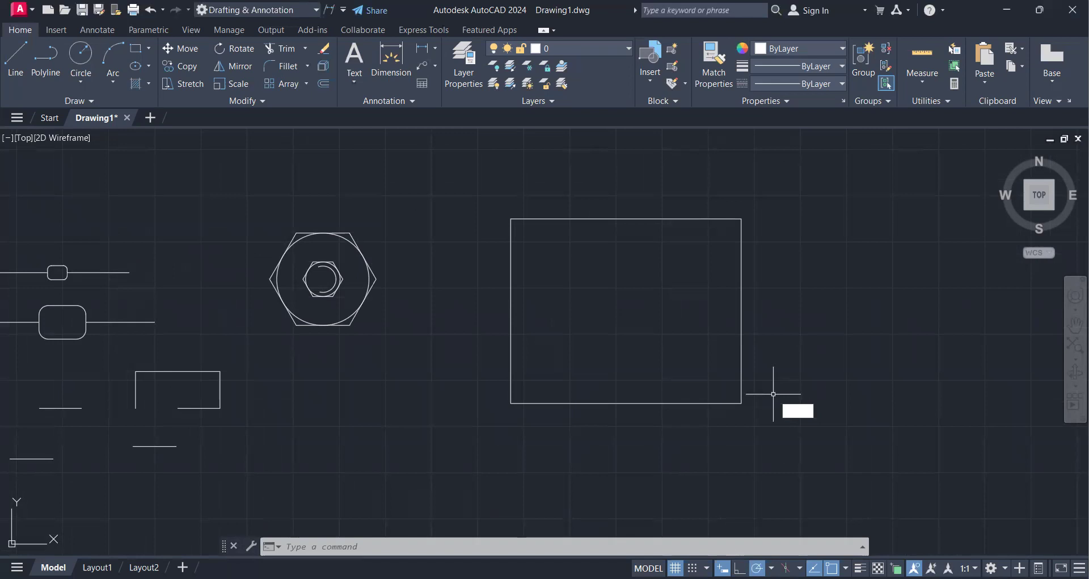
pyautogui.write('rec')
pyautogui.press('Return')
pyautogui.click(819, 396)
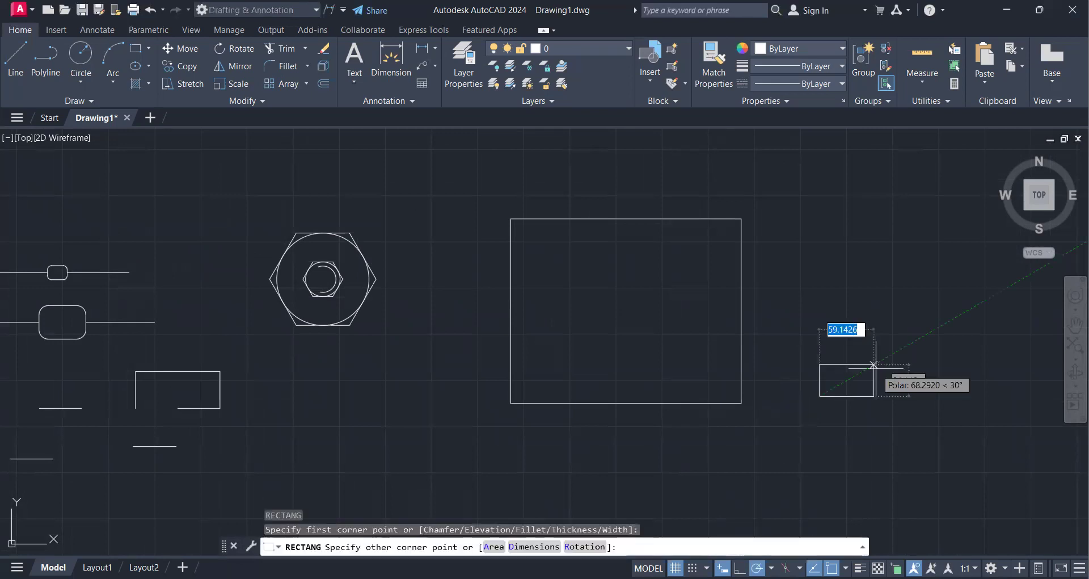
pyautogui.write('d')
pyautogui.press('Return')
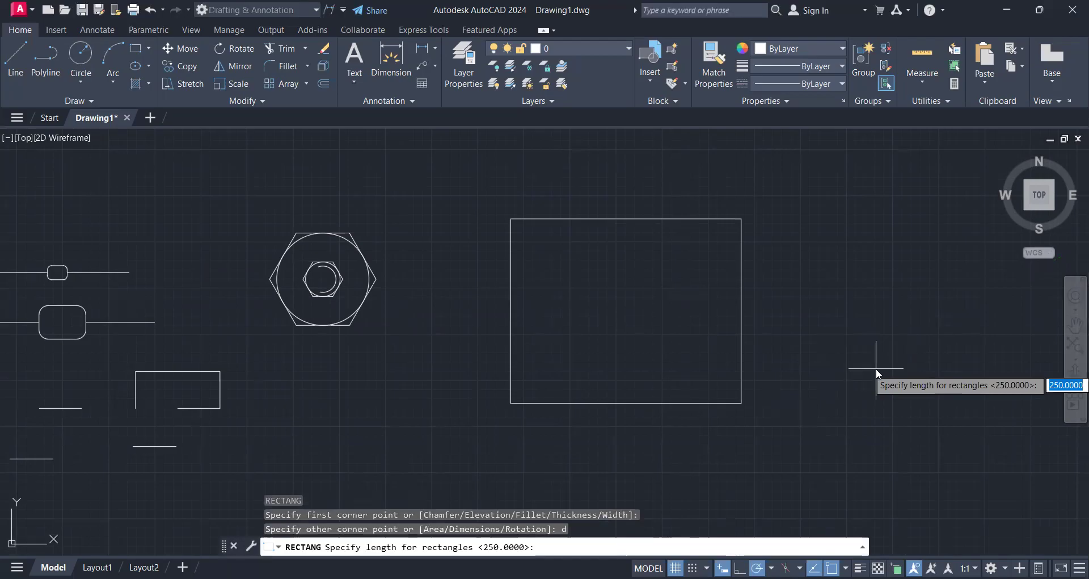
pyautogui.write('25')
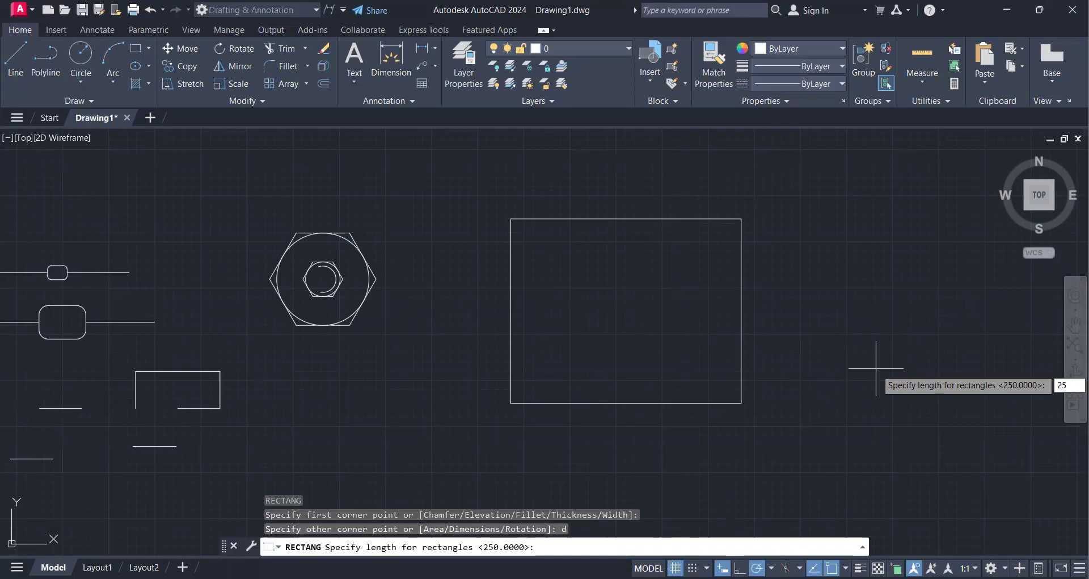
pyautogui.press('Return')
pyautogui.write('20')
pyautogui.press('Return')
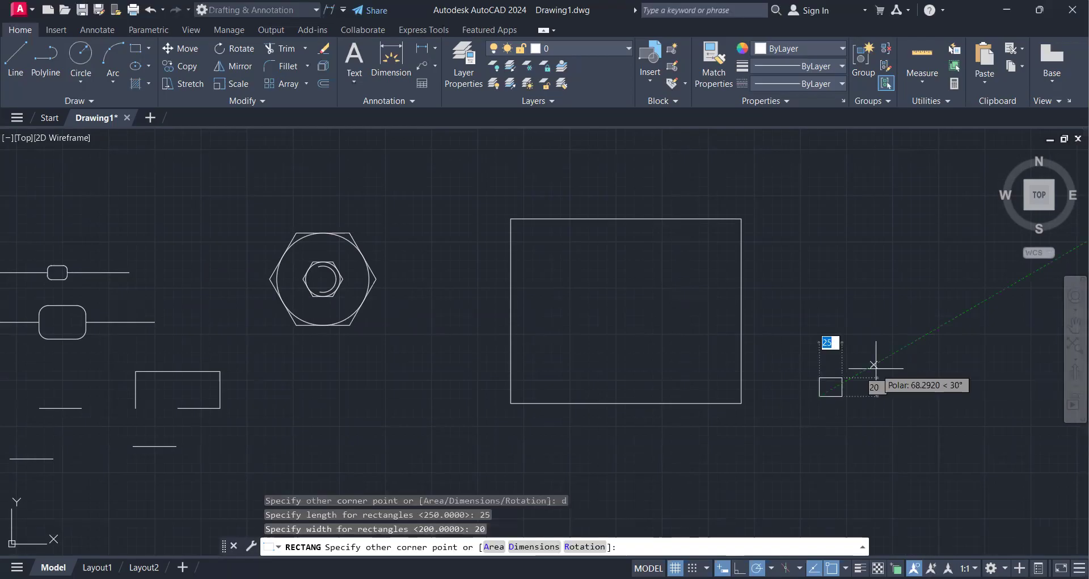
pyautogui.click(853, 363)
pyautogui.scroll(2, 831, 397)
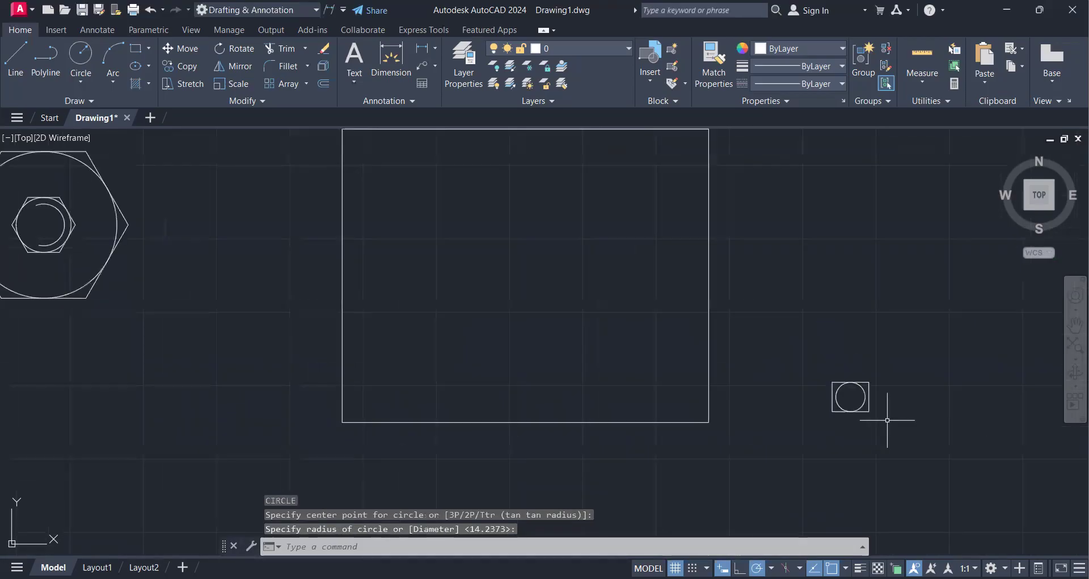
# Move the small rectangle and its circle so their lower-left corner meets the large rectangle's lower-left corner.
pyautogui.click(897, 429)
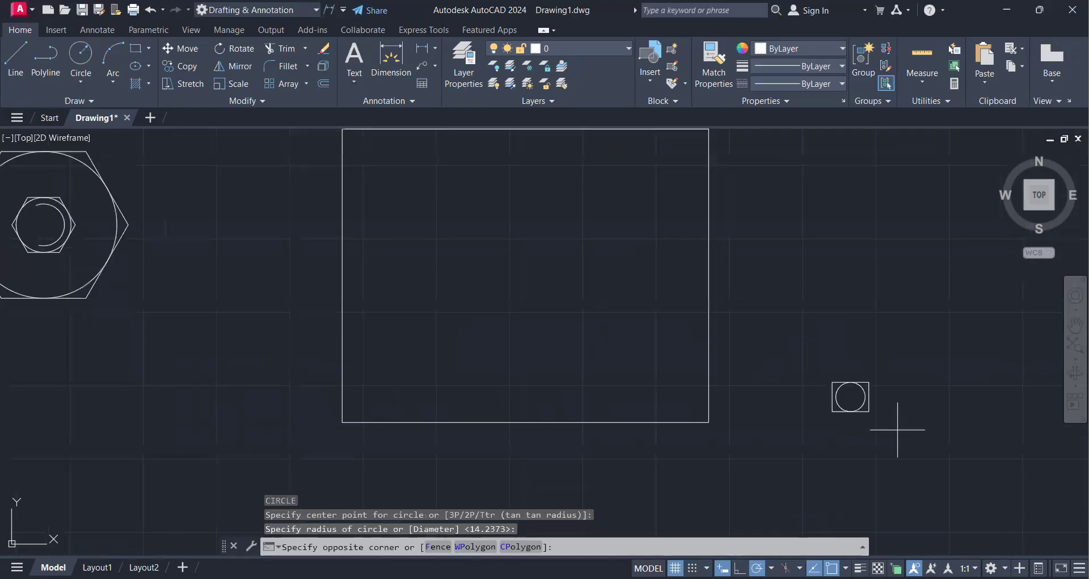
pyautogui.click(829, 381)
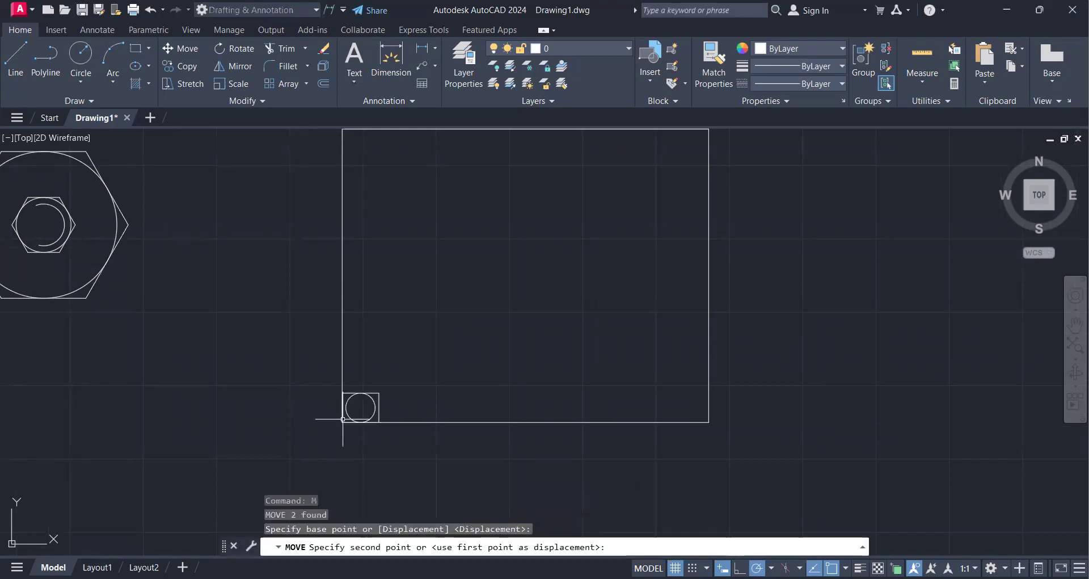
pyautogui.click(342, 422)
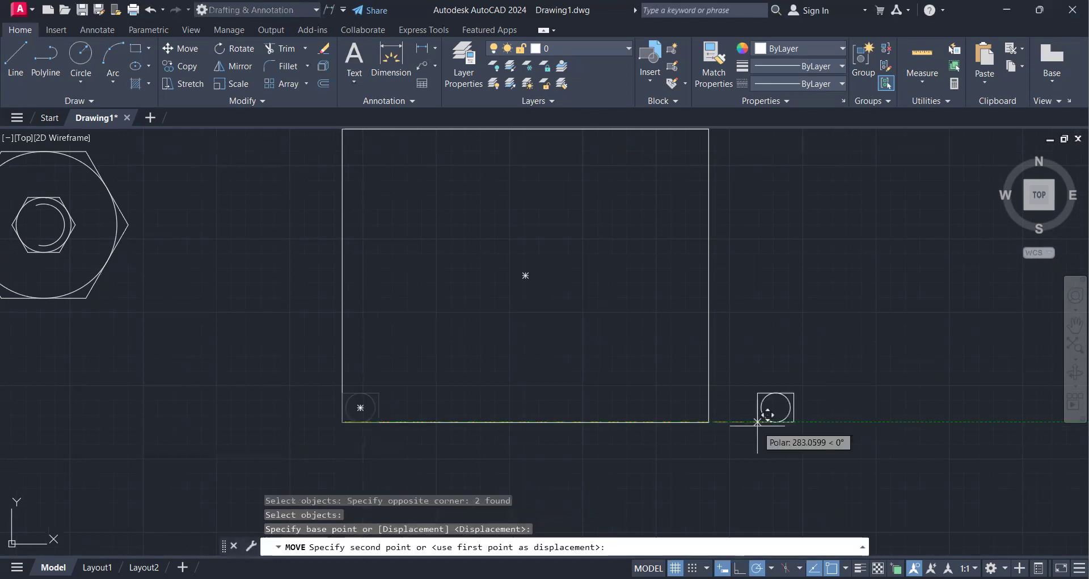
# Shift the small rectangle and its circle 10 units right and 10 units up from the large rectangle's corner.
pyautogui.write('10')
pyautogui.press('Return')
pyautogui.click(287, 353)
pyautogui.click(456, 437)
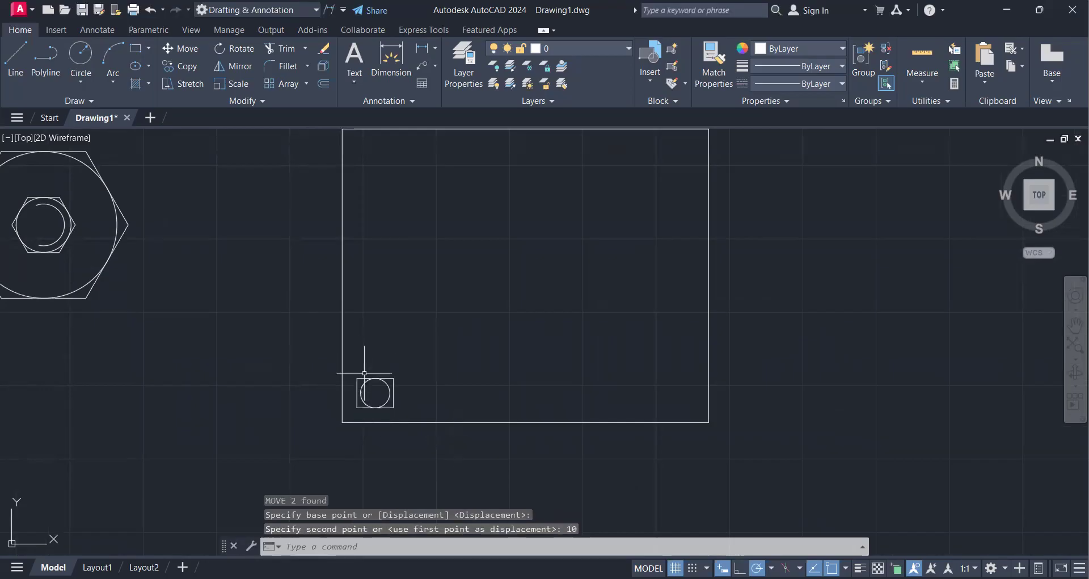
# Copy the large rectangle together with its small rectangle and circle to the empty area on its right.
pyautogui.scroll(-2, 364, 363)
pyautogui.scroll(2, 365, 361)
pyautogui.scroll(-2, 364, 360)
pyautogui.scroll(2, 364, 363)
pyautogui.scroll(-2, 364, 363)
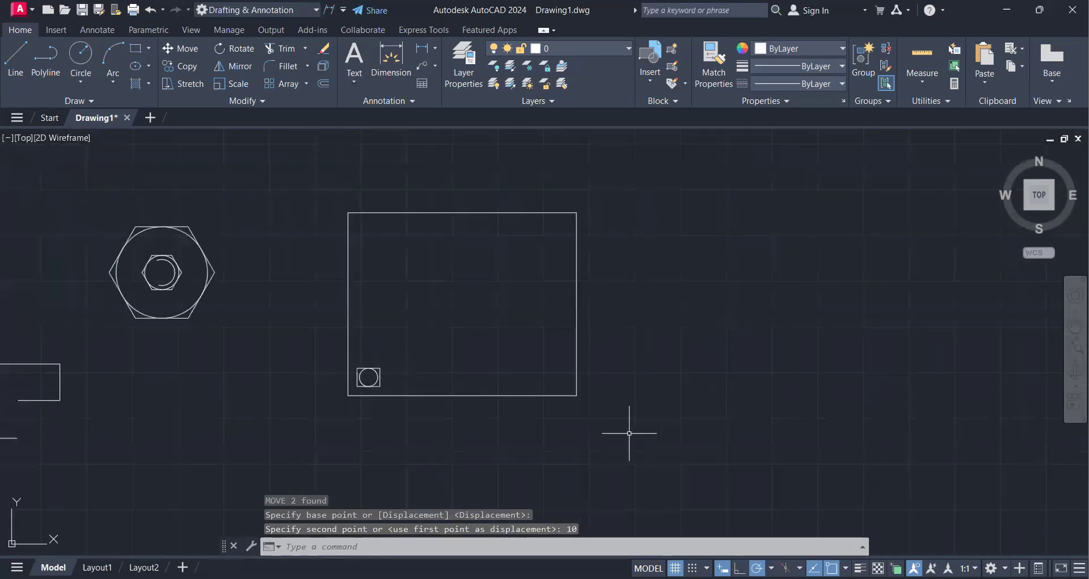
pyautogui.click(647, 431)
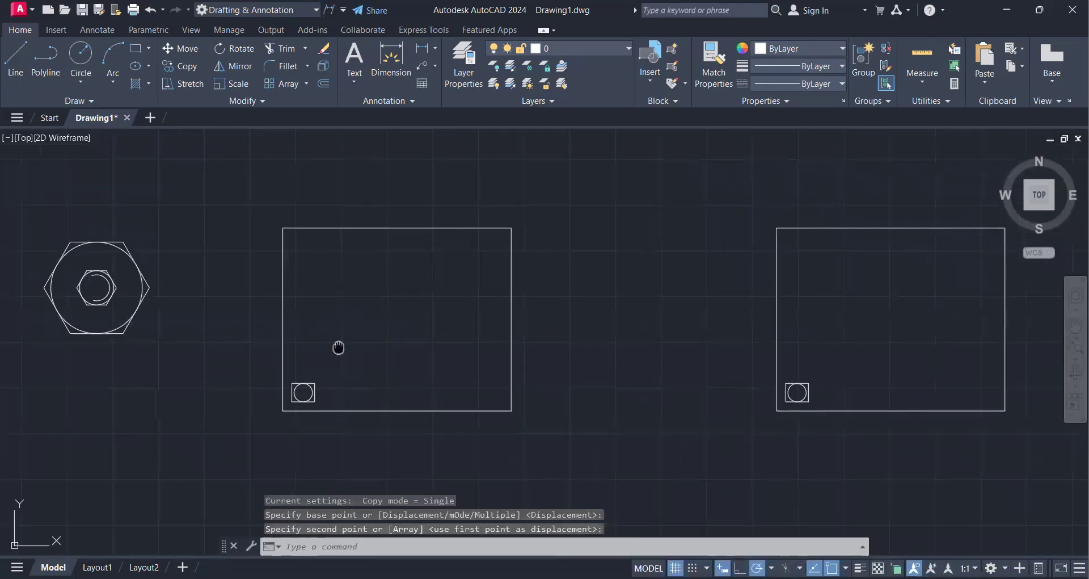
pyautogui.scroll(-2, 340, 347)
pyautogui.scroll(4, 343, 349)
pyautogui.scroll(-4, 343, 349)
pyautogui.scroll(2, 340, 348)
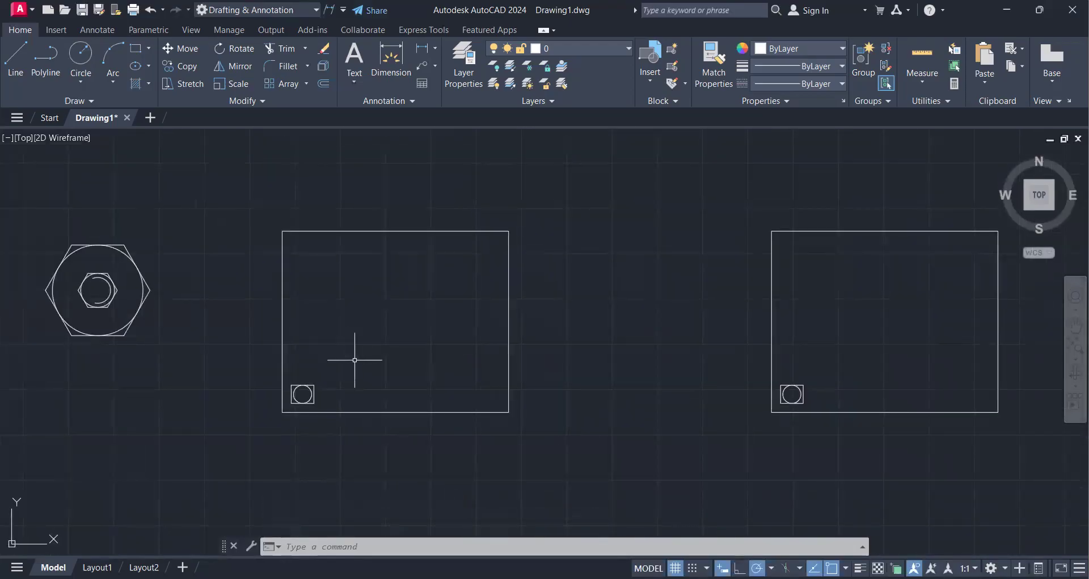
# Copy the first large rectangle's small rectangle and circle horizontally with the Array option, using 5 items and Fit.
pyautogui.write('co')
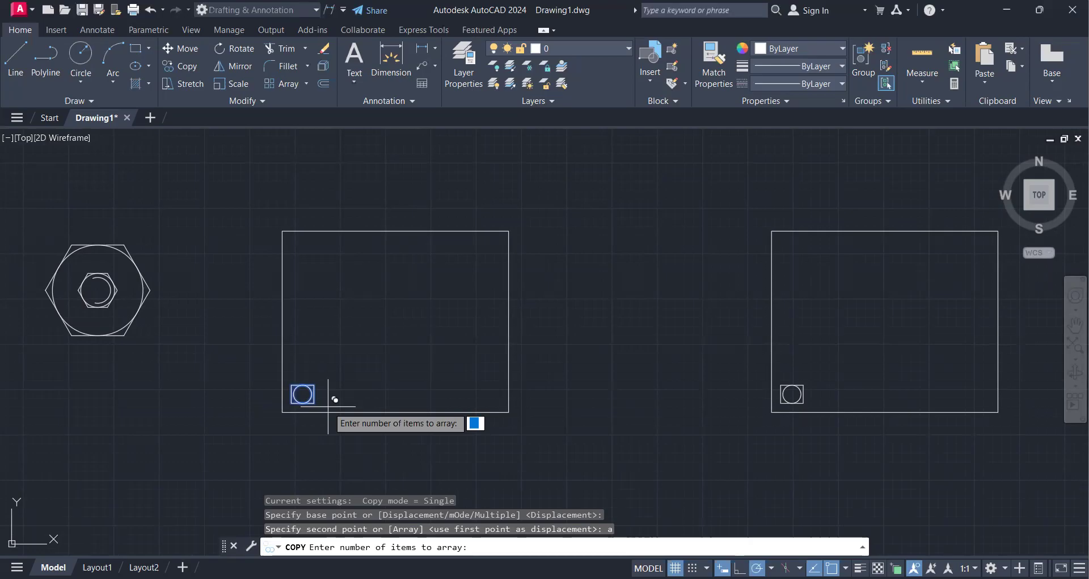
pyautogui.write('5')
pyautogui.press('Return')
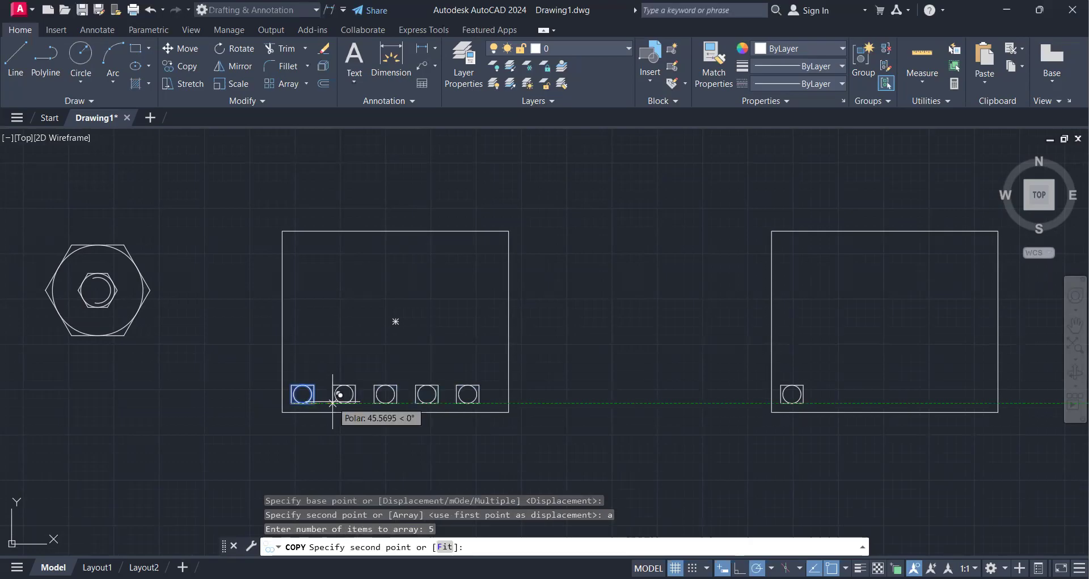
pyautogui.write('f')
pyautogui.press('Return')
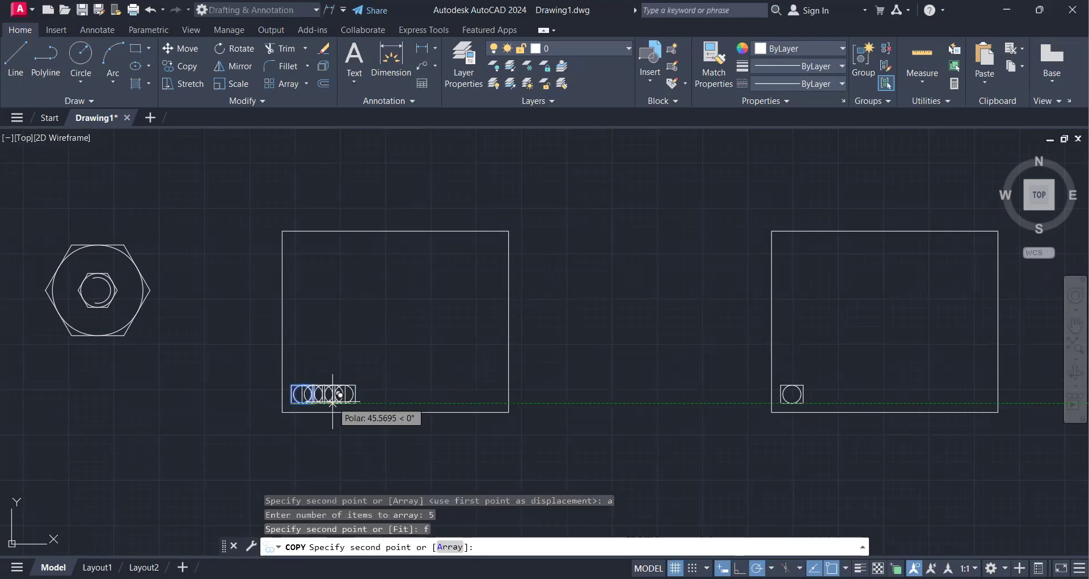
pyautogui.click(423, 400)
# Create a rectangular array of the small rectangle and circle inside the second large rectangle.
pyautogui.scroll(-2, 396, 413)
pyautogui.moveTo(397, 413); pyautogui.dragTo(249, 410, button='middle')
pyautogui.scroll(4, 513, 419)
pyautogui.moveTo(512, 419); pyautogui.dragTo(406, 452, button='middle')
pyautogui.scroll(-4, 382, 442)
pyautogui.scroll(2, 377, 414)
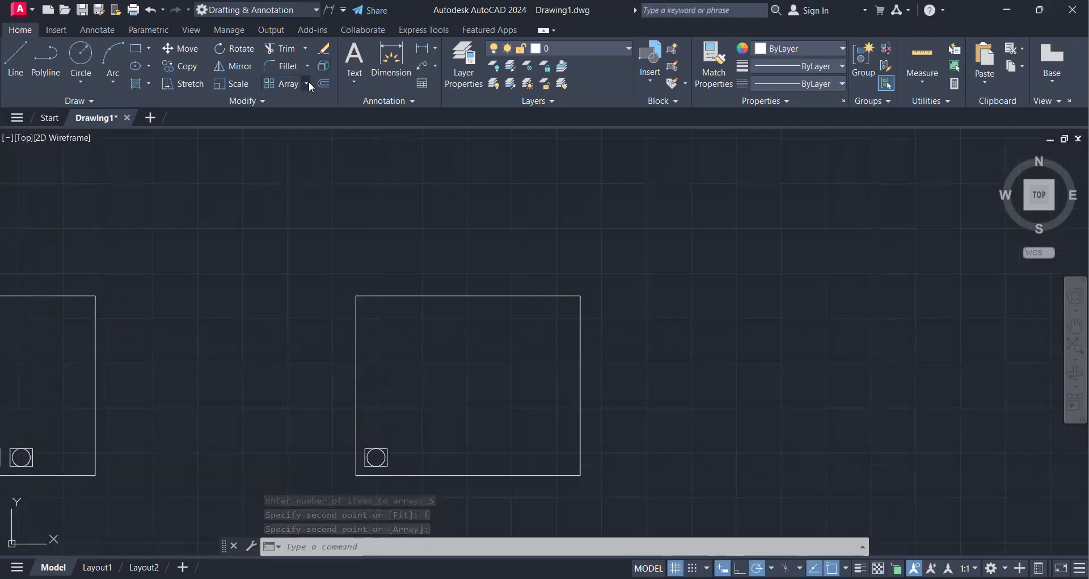
pyautogui.click(307, 83)
pyautogui.click(307, 83)
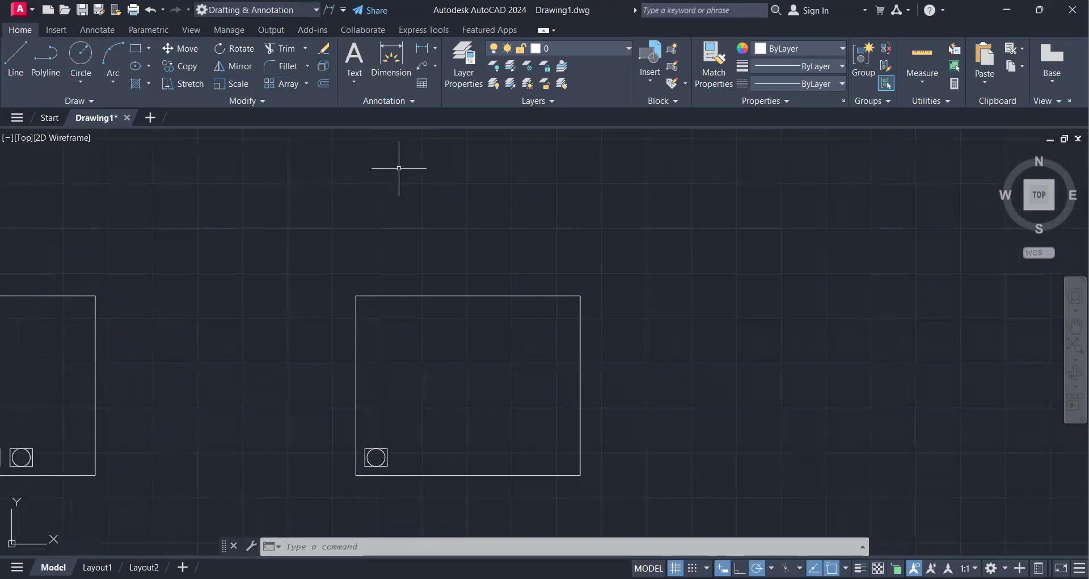
pyautogui.write('AR')
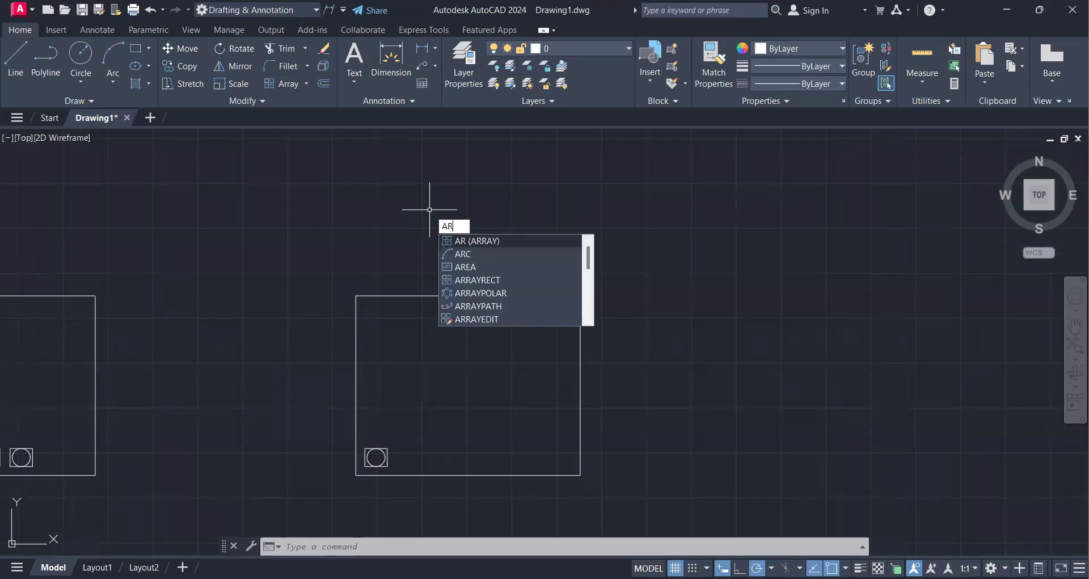
pyautogui.press('Return')
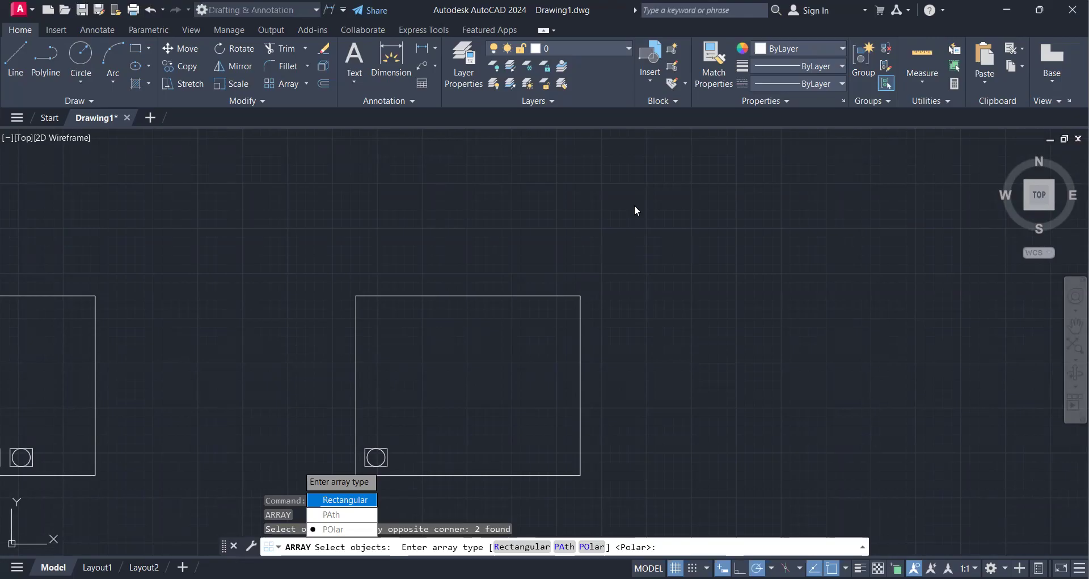
pyautogui.write('R')
pyautogui.press('Return')
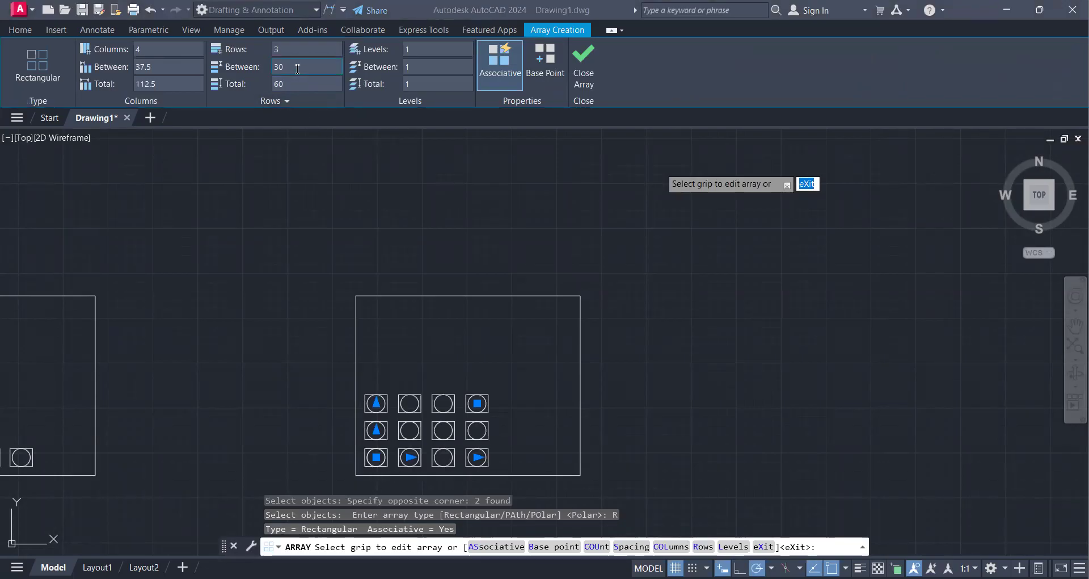
# Set the array's column spacing to 35 and its column count first to 6 and finally to 7.
pyautogui.click(293, 65)
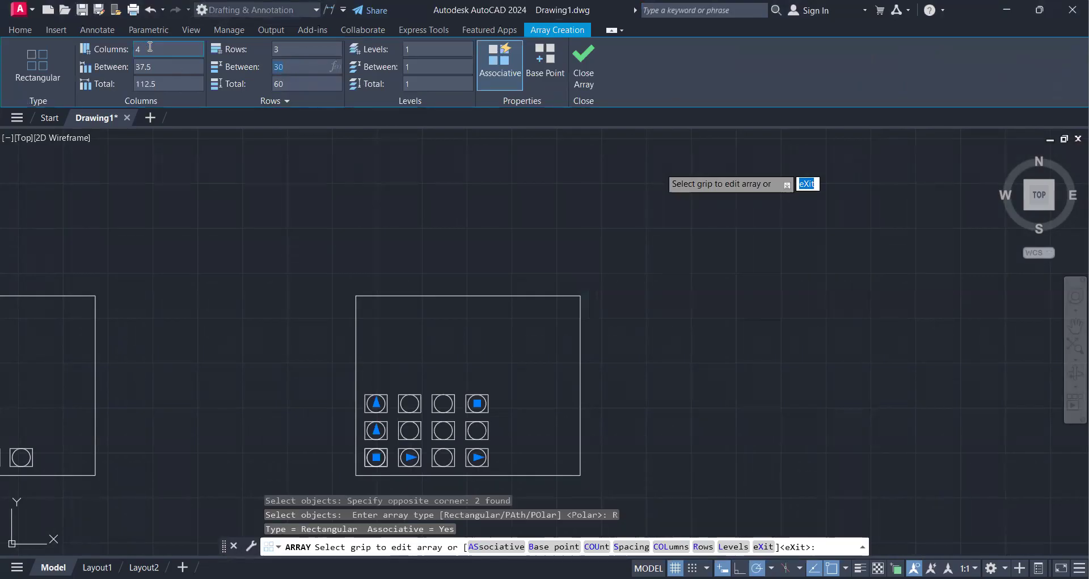
pyautogui.click(139, 66)
pyautogui.write('35')
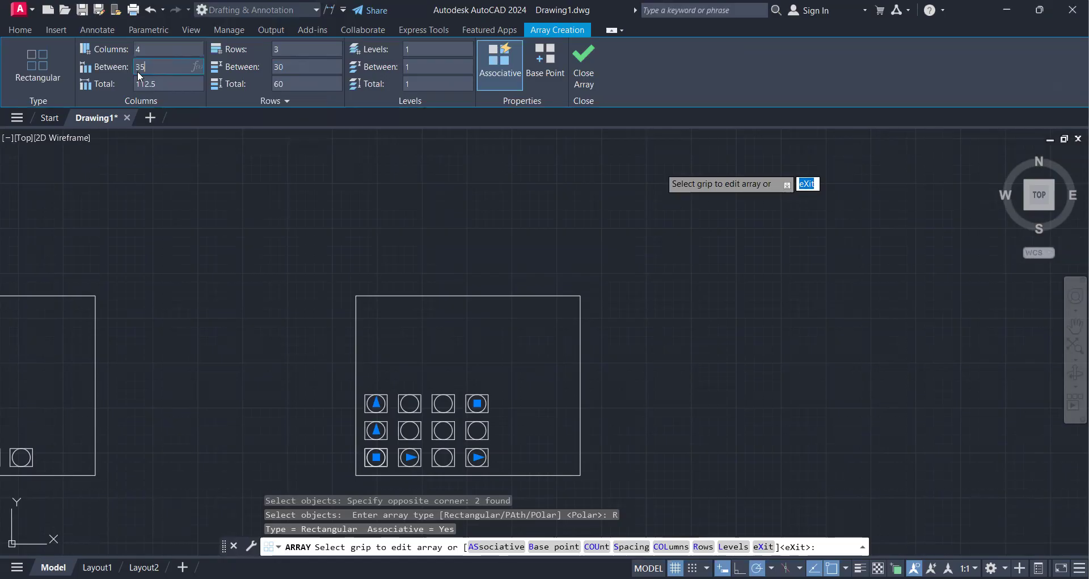
pyautogui.press('Return')
pyautogui.click(150, 45)
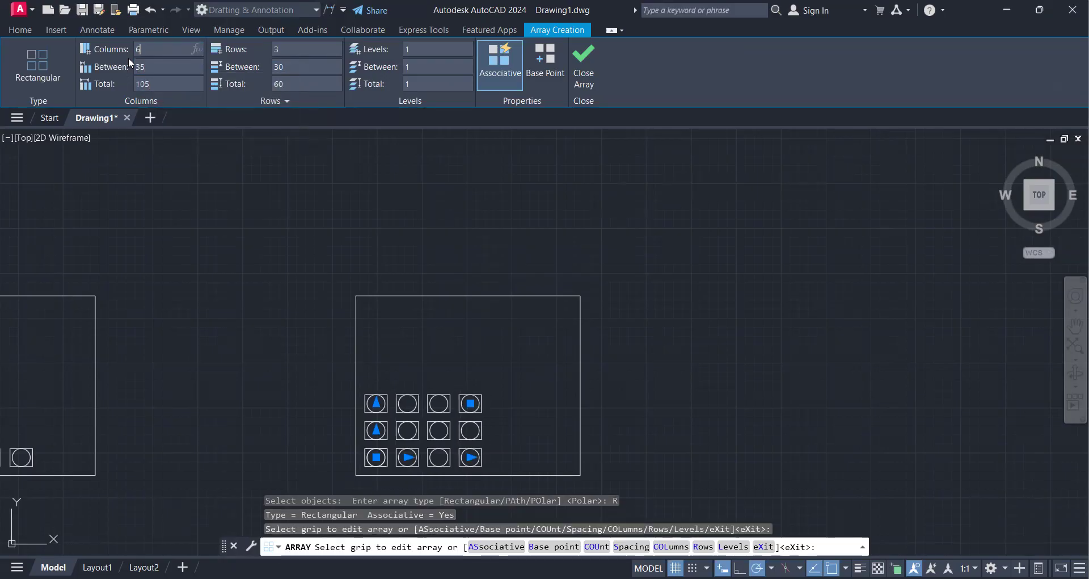
pyautogui.press('Return')
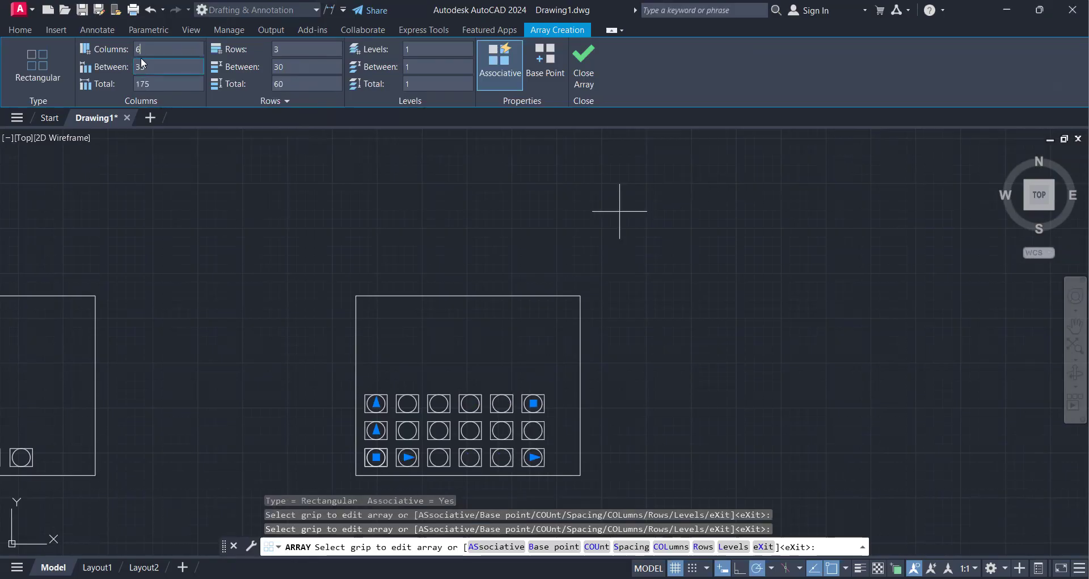
pyautogui.moveTo(143, 50); pyautogui.dragTo(123, 49)
pyautogui.write('7')
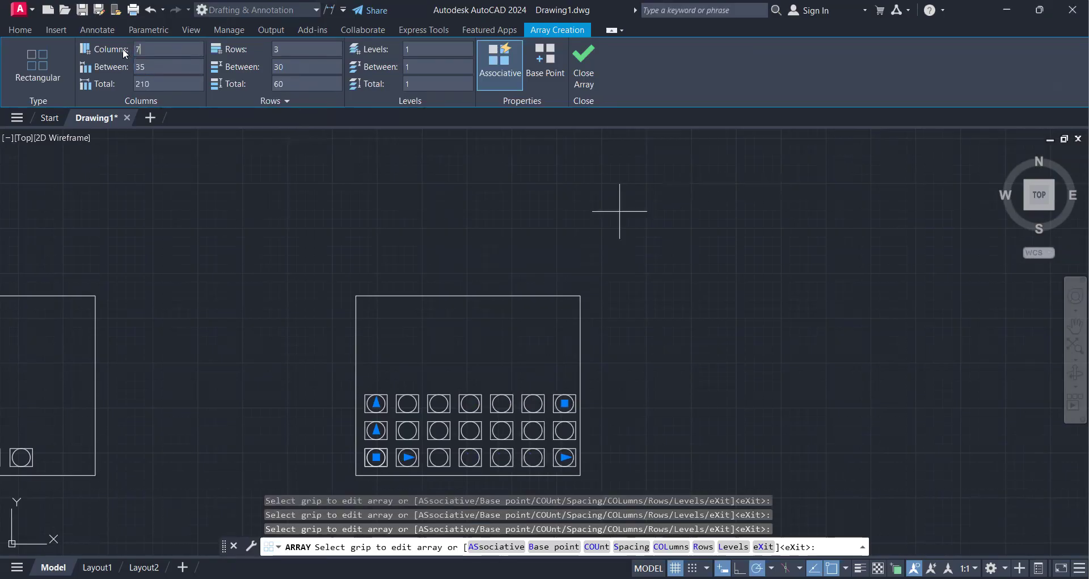
# Try a column spacing of 33, change it to 34, and set the array's row count to 6.
pyautogui.moveTo(152, 67); pyautogui.dragTo(132, 67)
pyautogui.write('33')
pyautogui.click(132, 67)
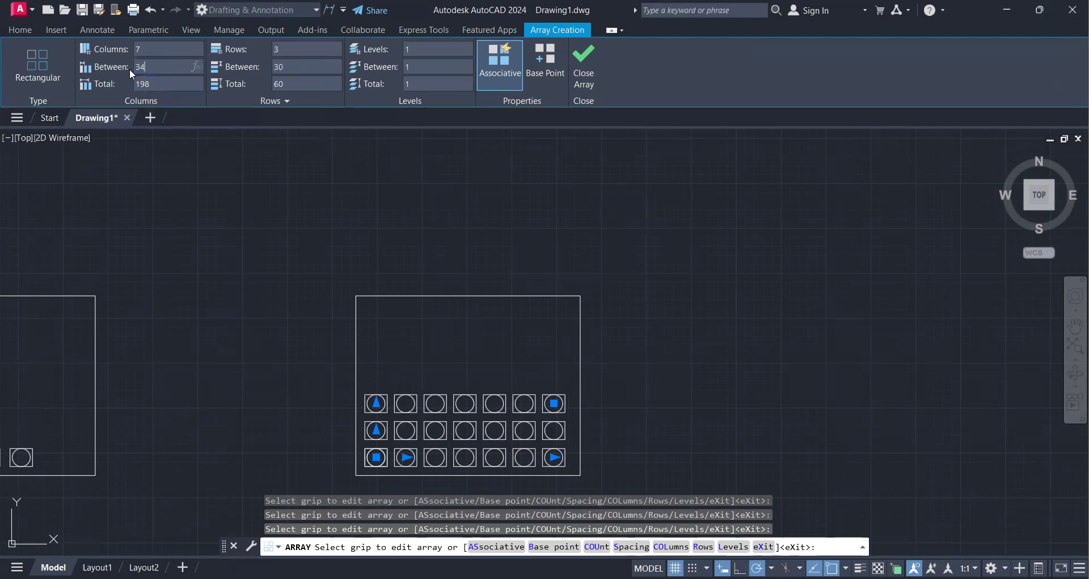
pyautogui.write('34')
pyautogui.click(260, 51)
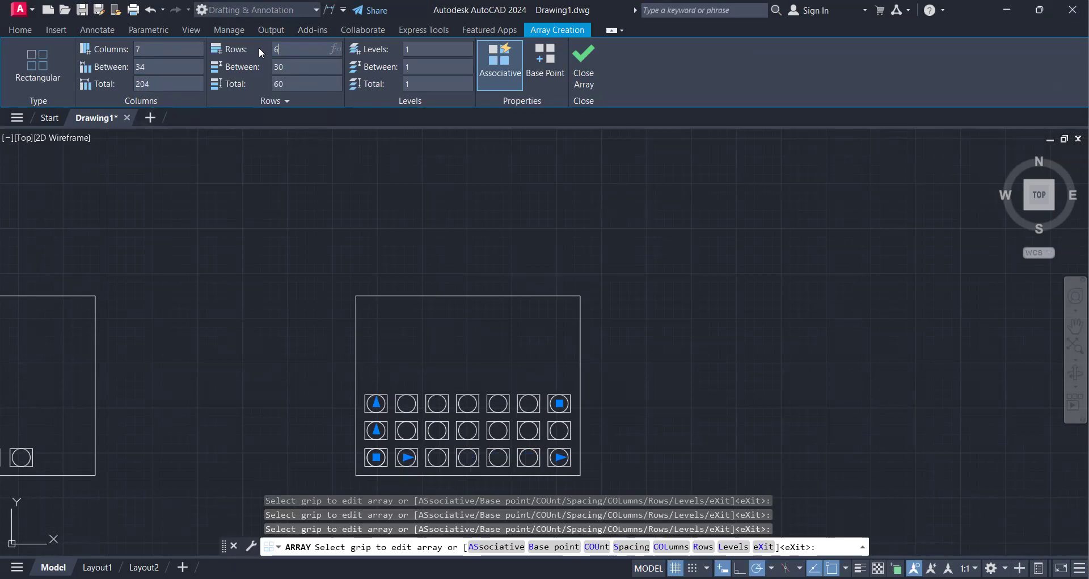
pyautogui.write('6')
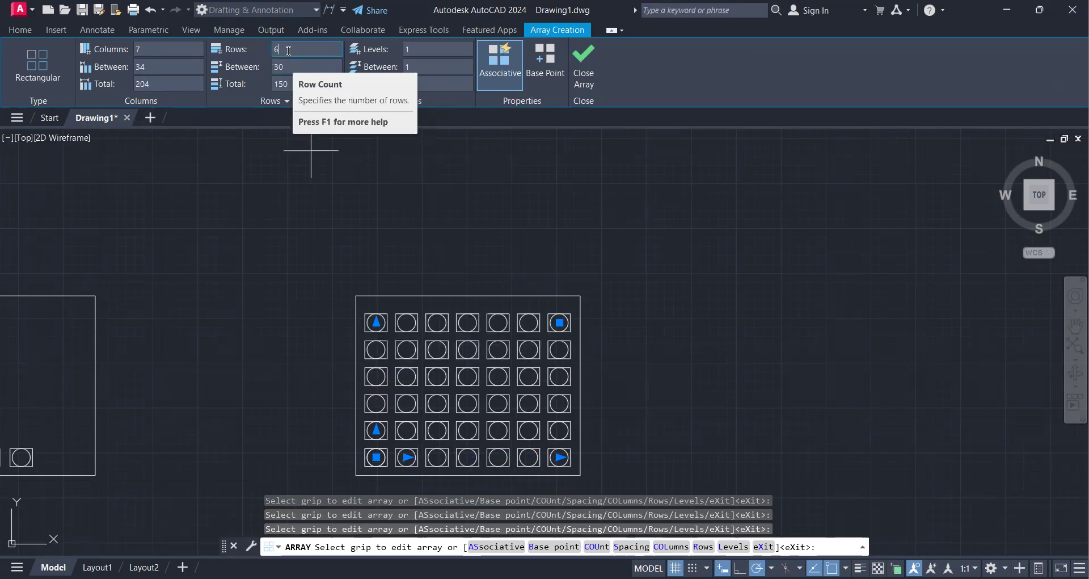
# Set the array's row count to 7 and its row spacing to 25.
pyautogui.moveTo(288, 51); pyautogui.dragTo(262, 50)
pyautogui.write('7')
pyautogui.press('Return')
pyautogui.moveTo(291, 65); pyautogui.dragTo(258, 70)
pyautogui.write('25')
pyautogui.press('Return')
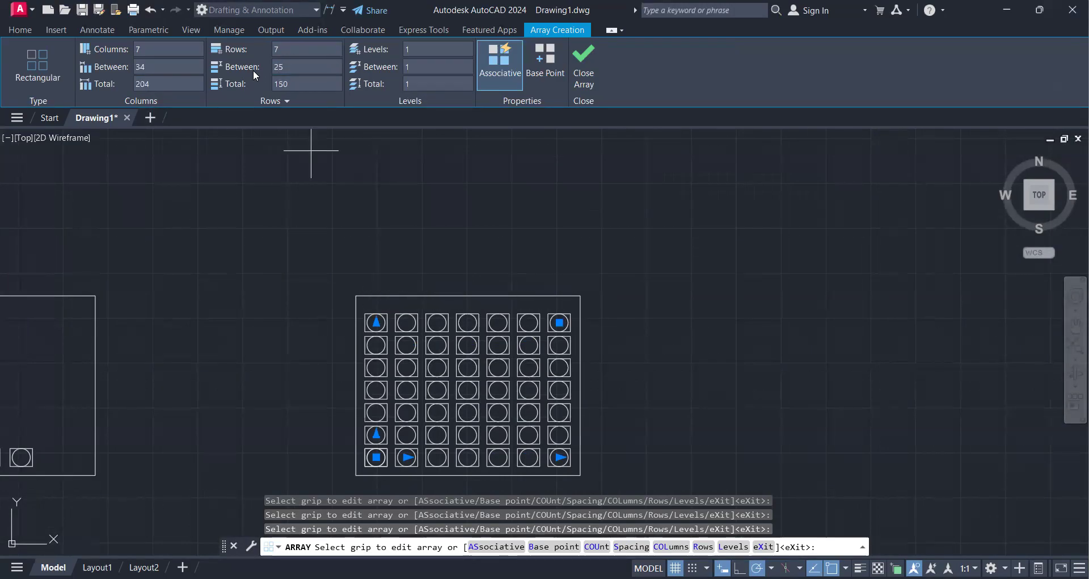
# Try a row spacing of 28, change it to 27, and finish the array.
pyautogui.moveTo(290, 67); pyautogui.dragTo(263, 65)
pyautogui.write('28')
pyautogui.press('Return')
pyautogui.moveTo(291, 66); pyautogui.dragTo(259, 68)
pyautogui.write('27')
pyautogui.press('Return')
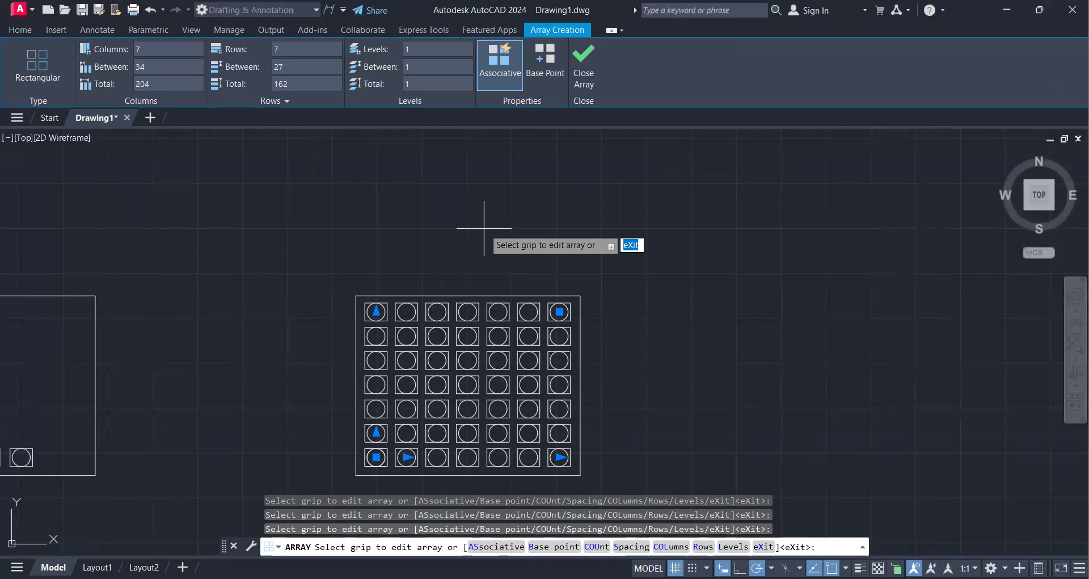
pyautogui.click(588, 67)
# Compare the copied row in the first large rectangle with the rectangular array in the second one.
pyautogui.scroll(-5, 576, 195)
pyautogui.scroll(2, 503, 246)
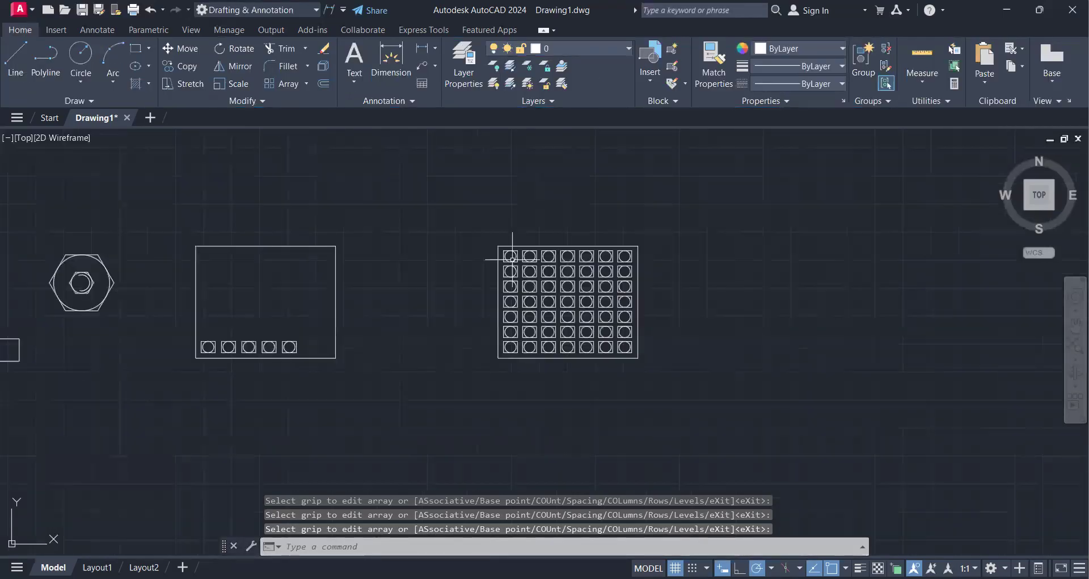
pyautogui.moveTo(250, 346); pyautogui.dragTo(334, 344, button='middle')
pyautogui.scroll(4, 332, 336)
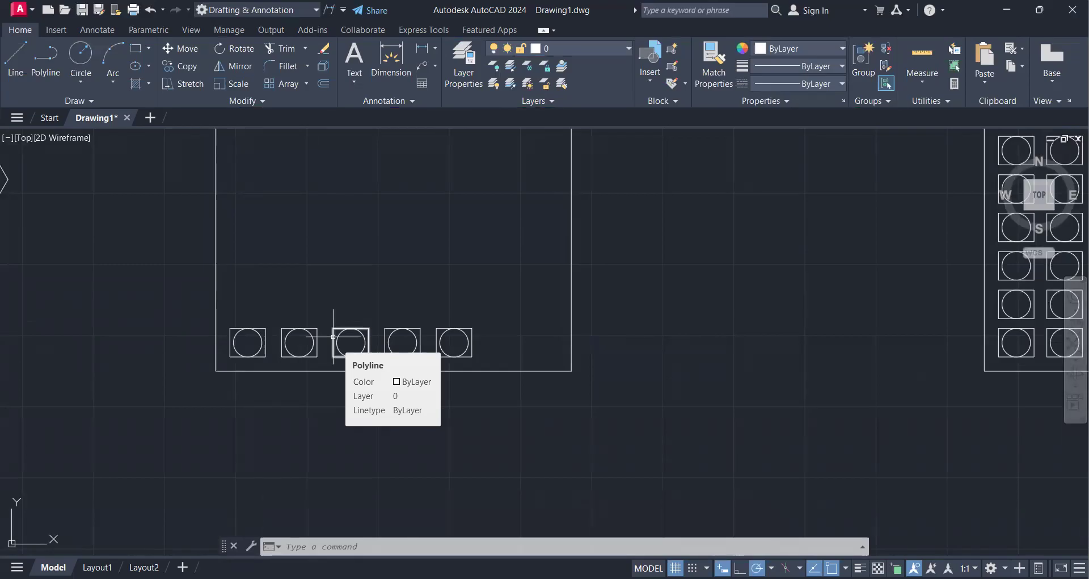
pyautogui.scroll(-2, 343, 319)
pyautogui.scroll(1, 561, 308)
pyautogui.moveTo(561, 308); pyautogui.dragTo(363, 315, button='middle')
pyautogui.scroll(2, 537, 291)
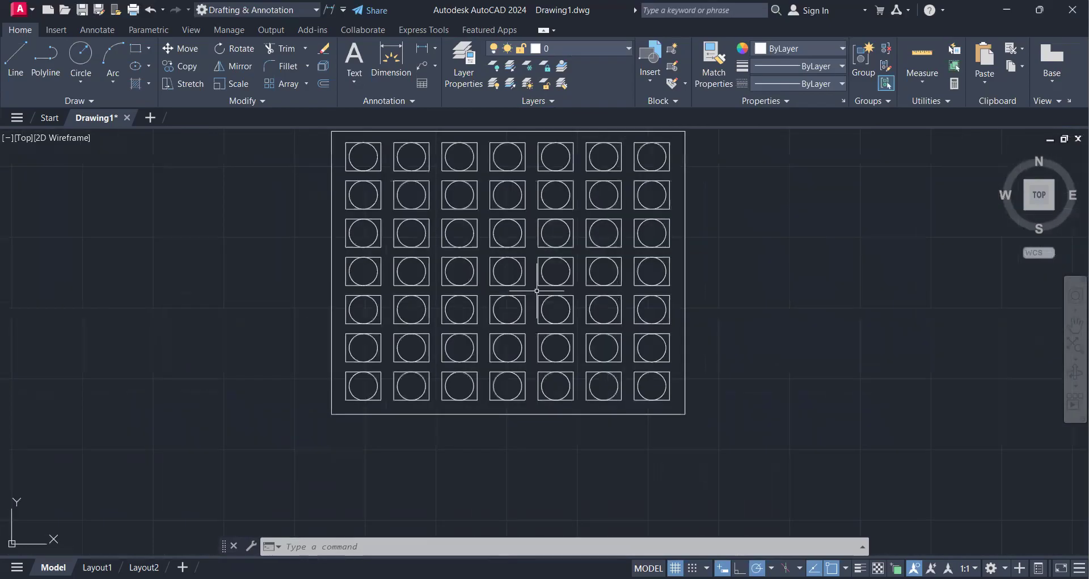
pyautogui.scroll(-2, 537, 291)
pyautogui.moveTo(537, 291); pyautogui.dragTo(422, 292, button='middle')
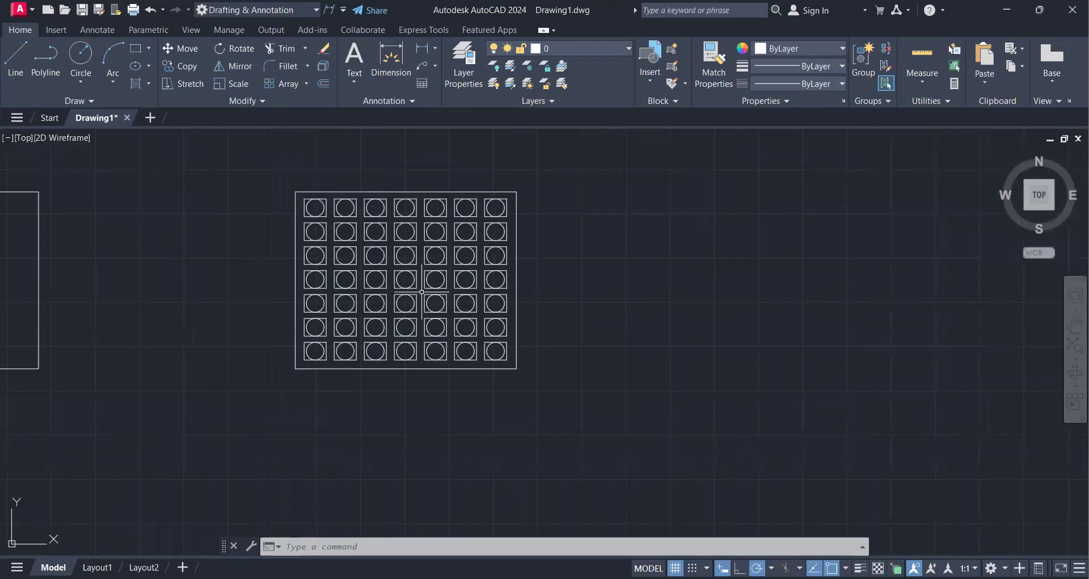
# Draw a small rectangle in the empty area beside the filled rectangle and create a rectangular array of it.
pyautogui.moveTo(589, 312); pyautogui.dragTo(517, 314, button='middle')
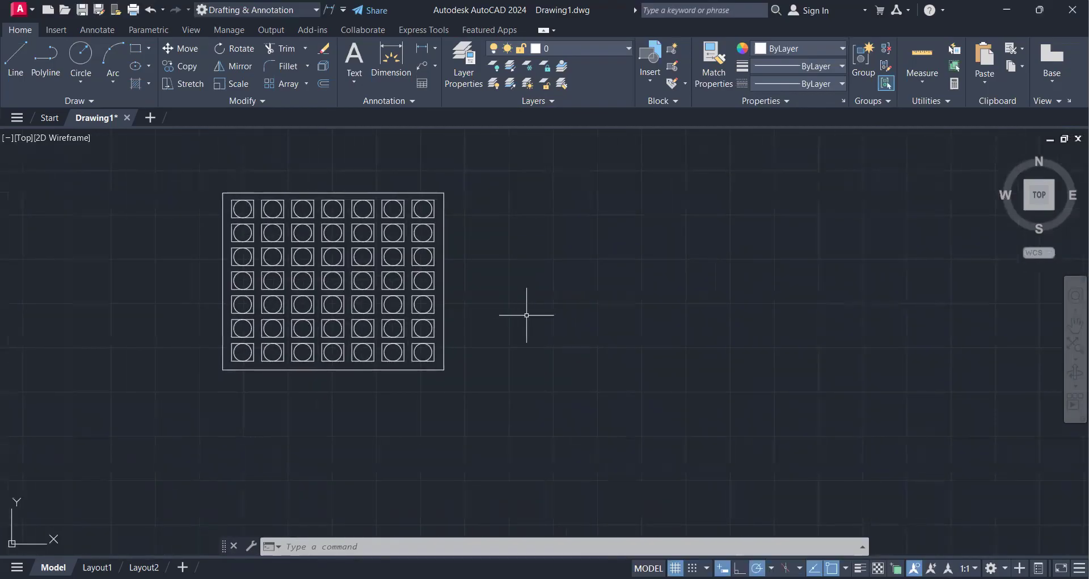
pyautogui.write('rec')
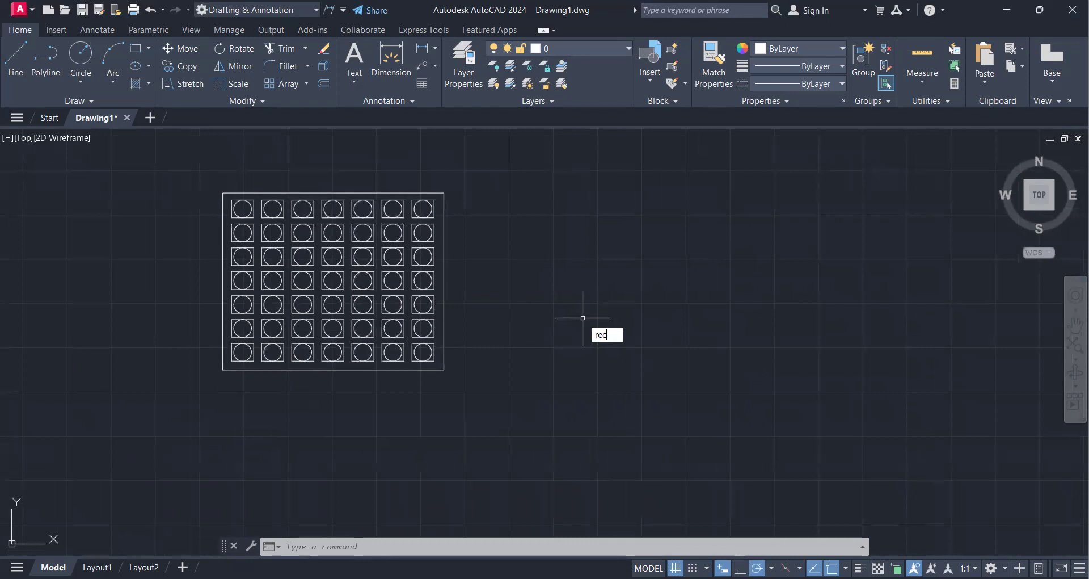
pyautogui.moveTo(577, 312); pyautogui.dragTo(453, 340, button='middle')
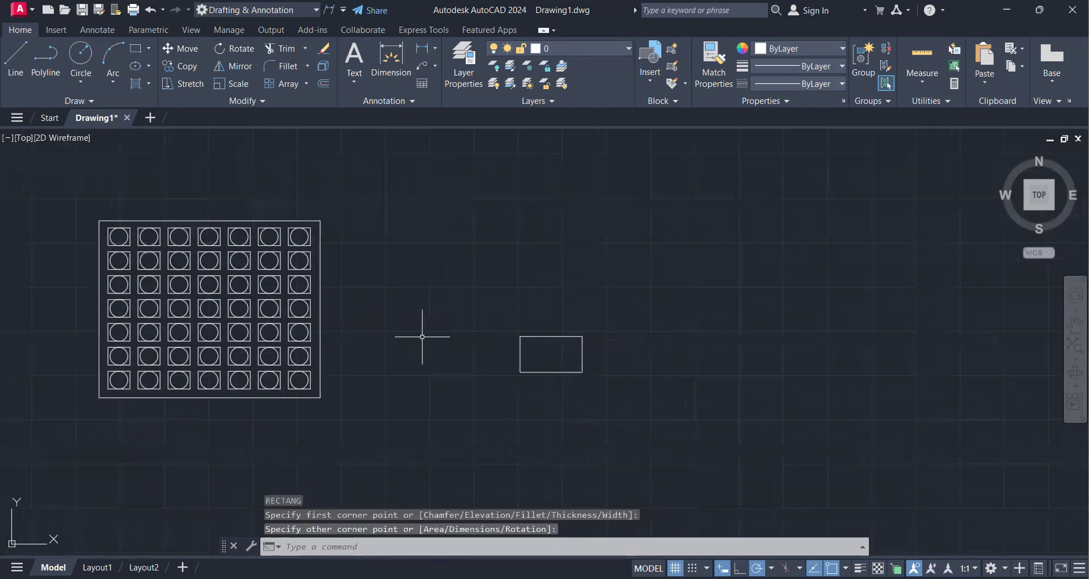
pyautogui.click(305, 86)
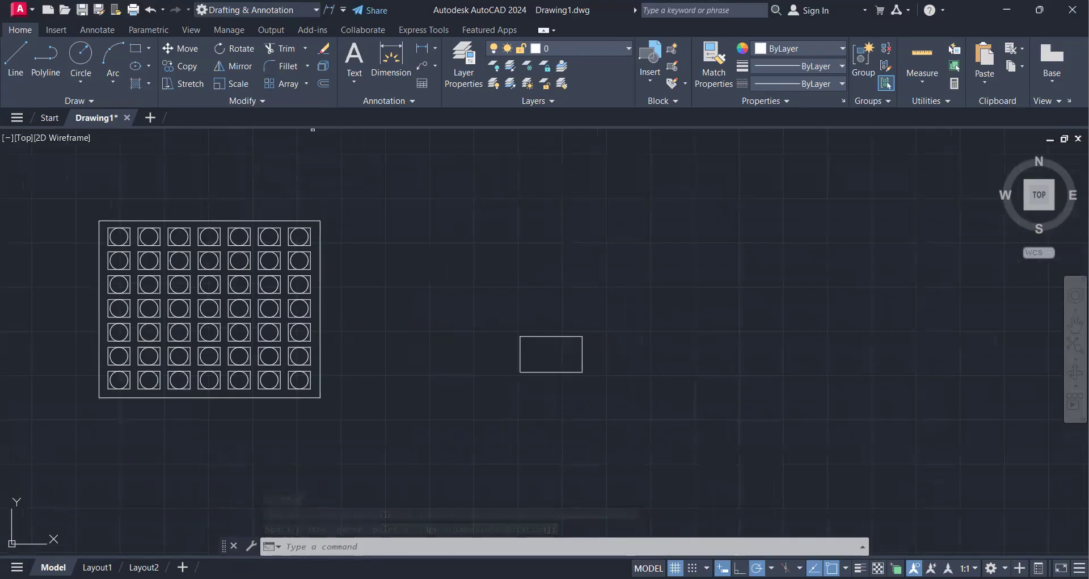
pyautogui.click(560, 371)
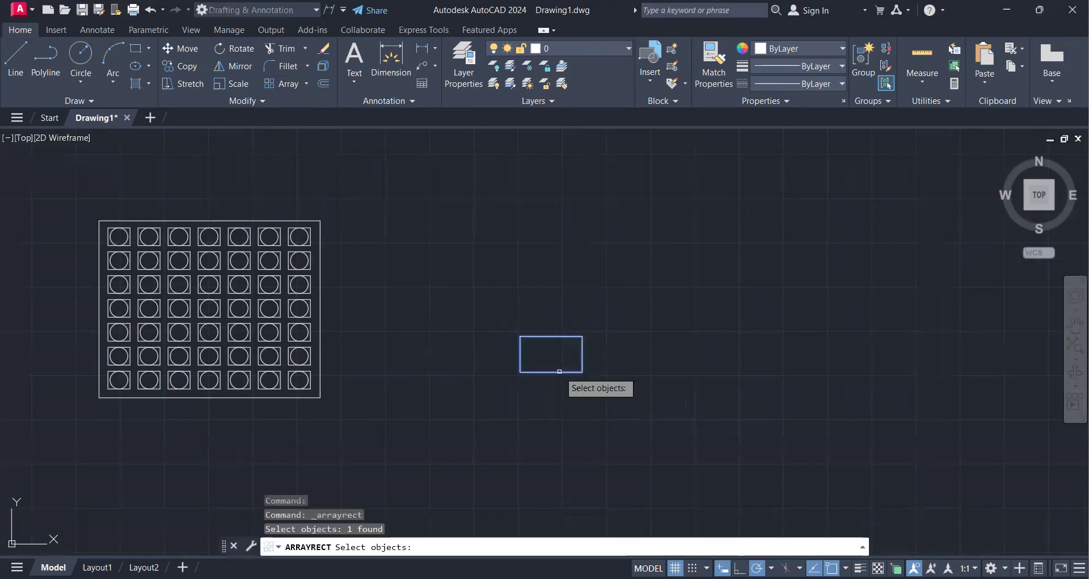
pyautogui.press('Return')
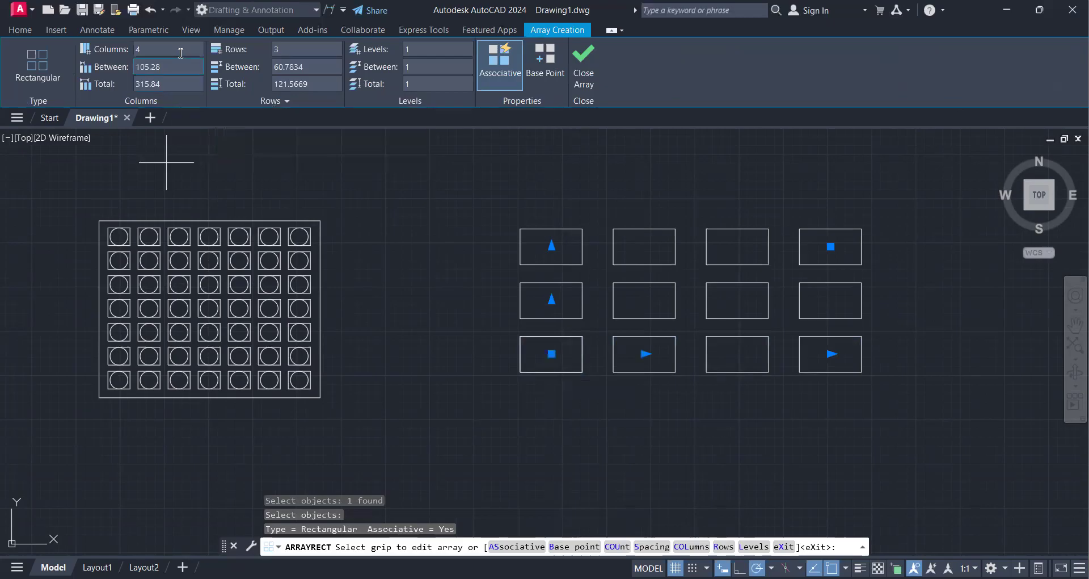
# Set the new rectangle array to 5 columns and 5 rows.
pyautogui.click(139, 50)
pyautogui.write('5')
pyautogui.press('Return')
pyautogui.click(276, 49)
pyautogui.write('5')
pyautogui.press('Return')
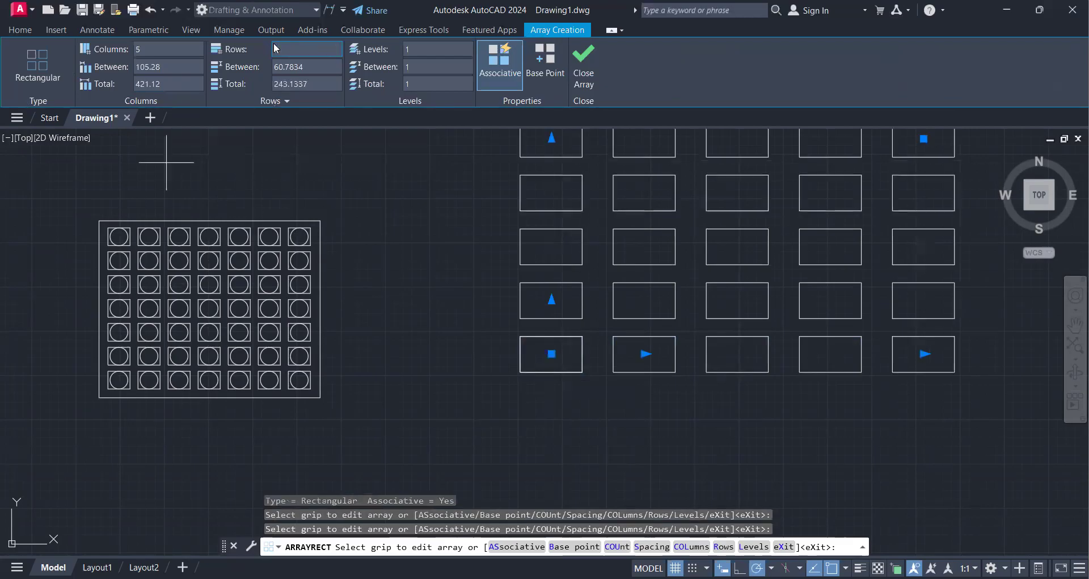
pyautogui.scroll(-5, 533, 289)
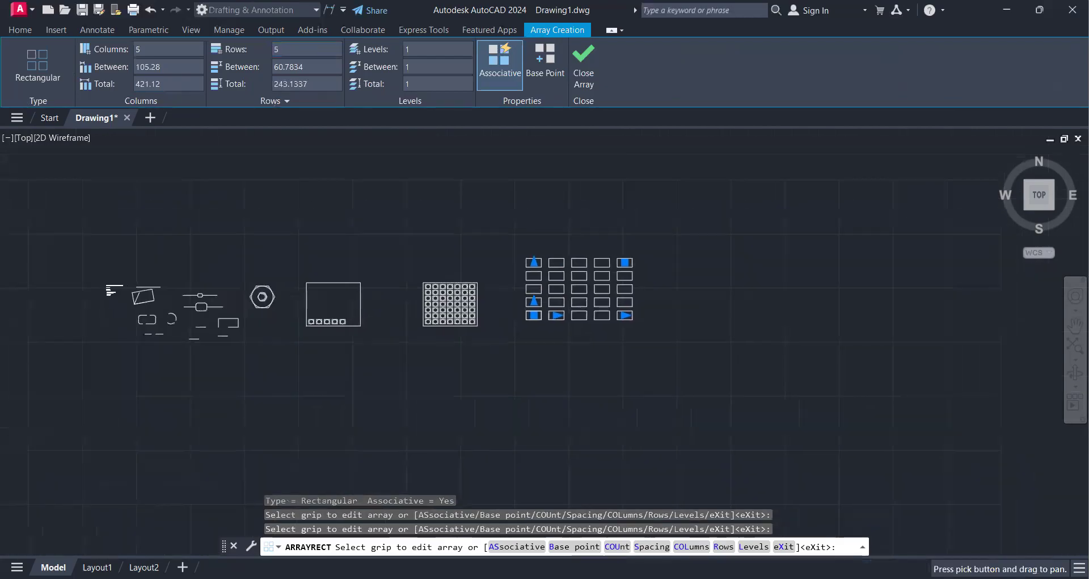
pyautogui.scroll(5, 564, 283)
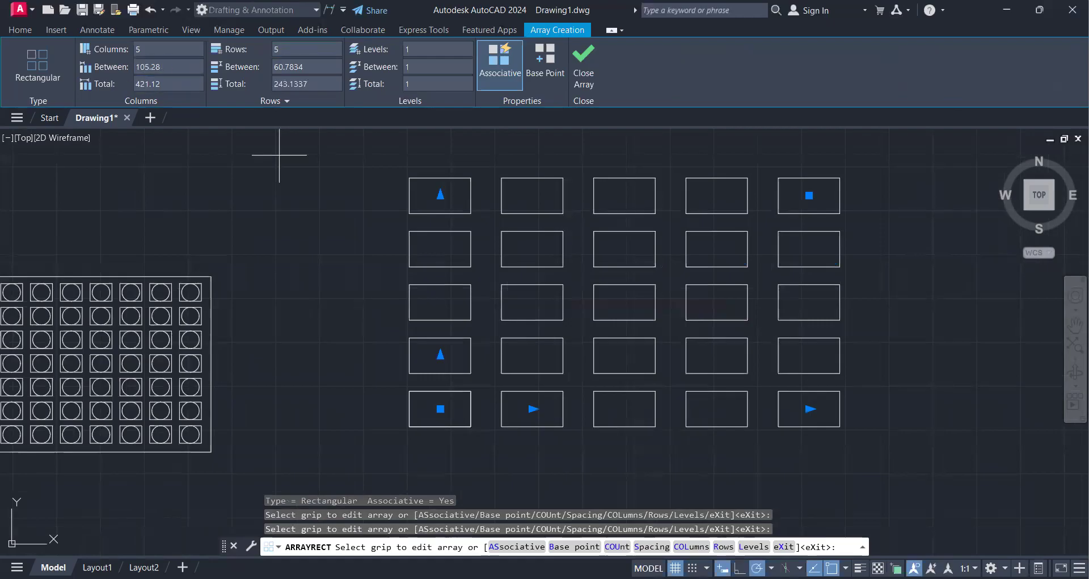
# Try a column spacing of 100, set the row spacing to 50, and change the column spacing to 80.
pyautogui.click(158, 67)
pyautogui.write('100')
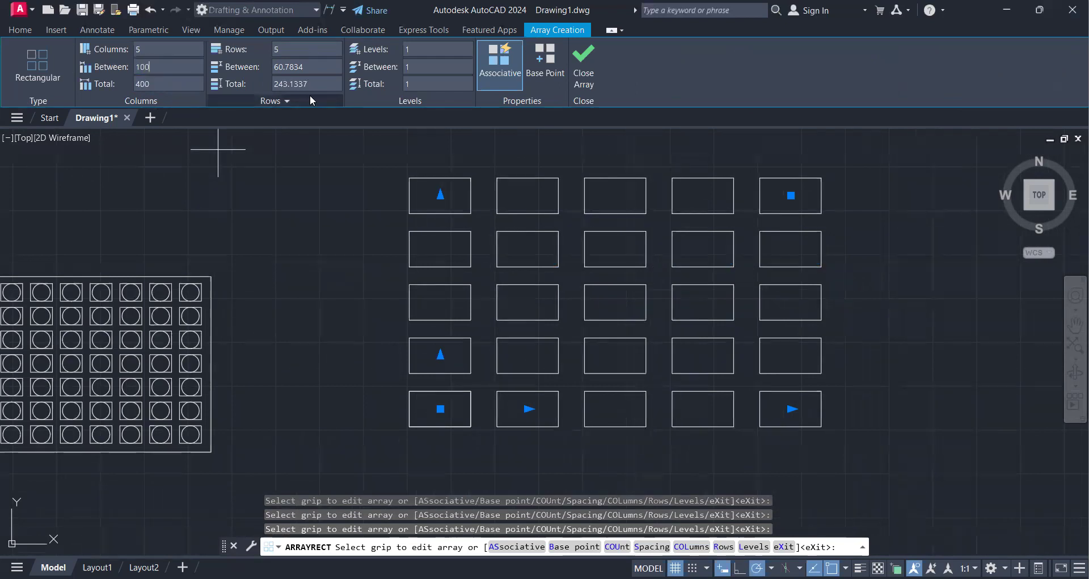
pyautogui.click(315, 67)
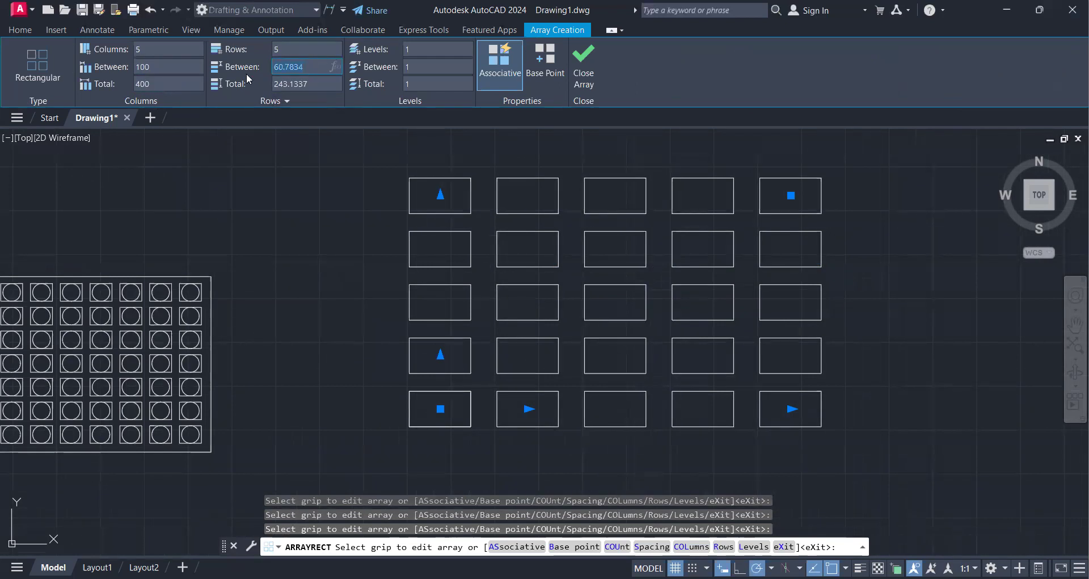
pyautogui.write('50')
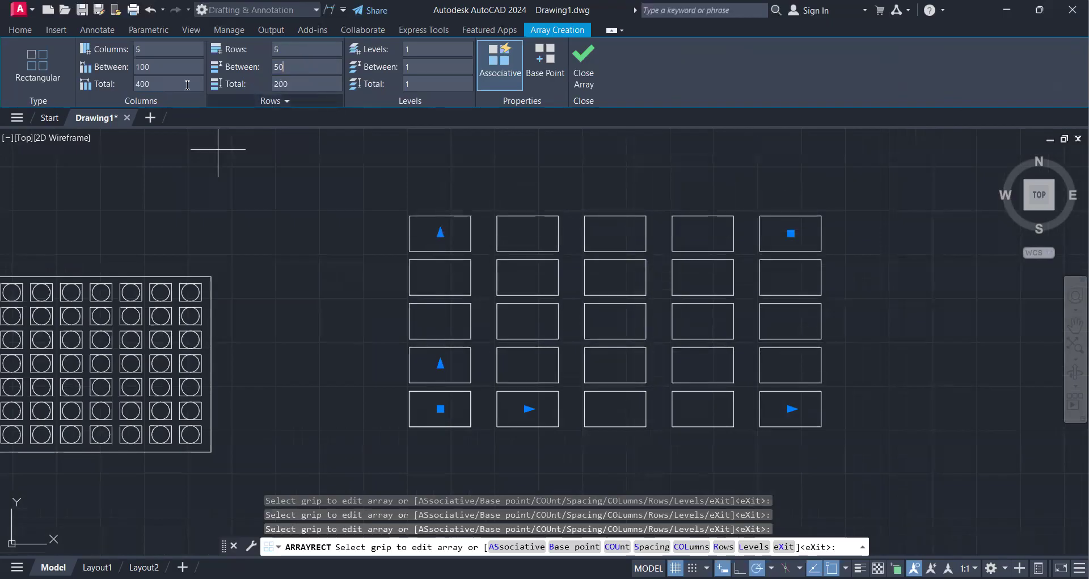
pyautogui.click(154, 67)
pyautogui.write('80')
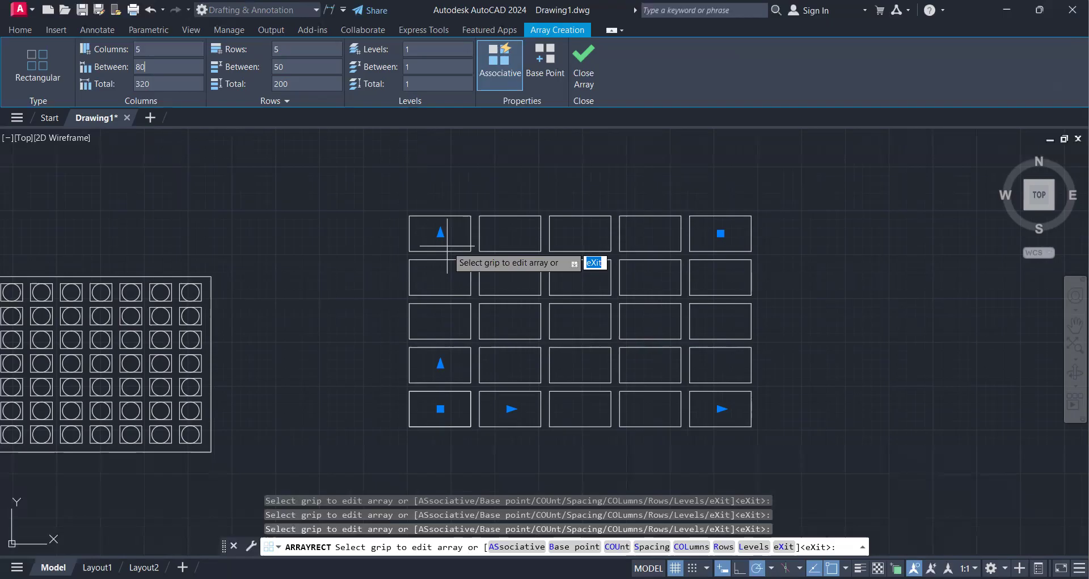
pyautogui.press('Return')
# Select the finished rectangle array and set its column spacing to 80 and its row spacing to 55.
pyautogui.scroll(-2, 487, 360)
pyautogui.moveTo(491, 360)
pyautogui.mouseDown(button='middle')
pyautogui.moveTo(376, 370)
pyautogui.moveTo(372, 391)
pyautogui.mouseUp(button='middle')
pyautogui.scroll(-2, 376, 369)
pyautogui.scroll(5, 408, 389)
pyautogui.scroll(-2, 413, 365)
pyautogui.scroll(-2, 291, 437)
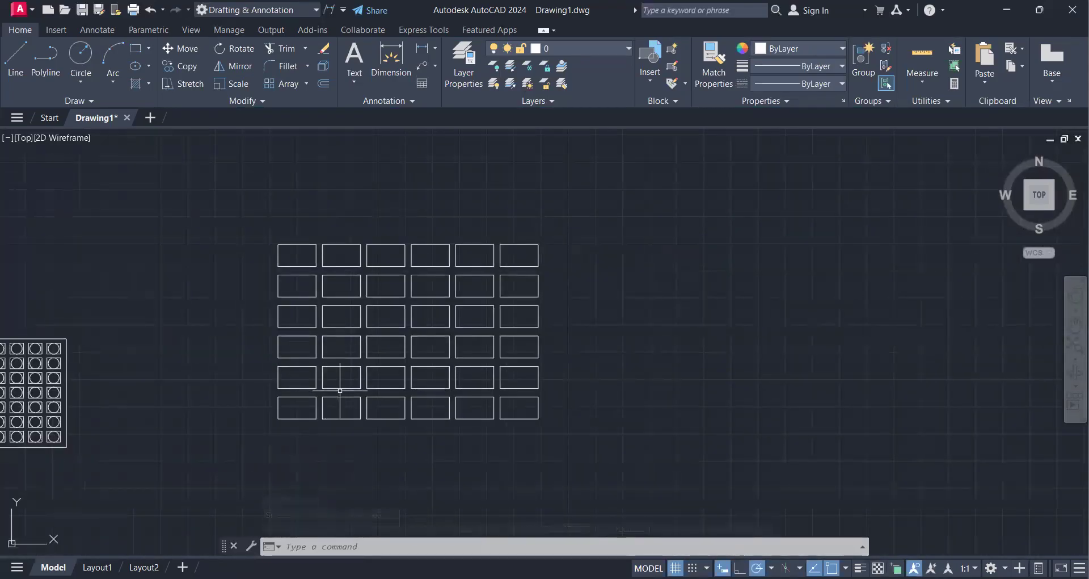
pyautogui.click(385, 357)
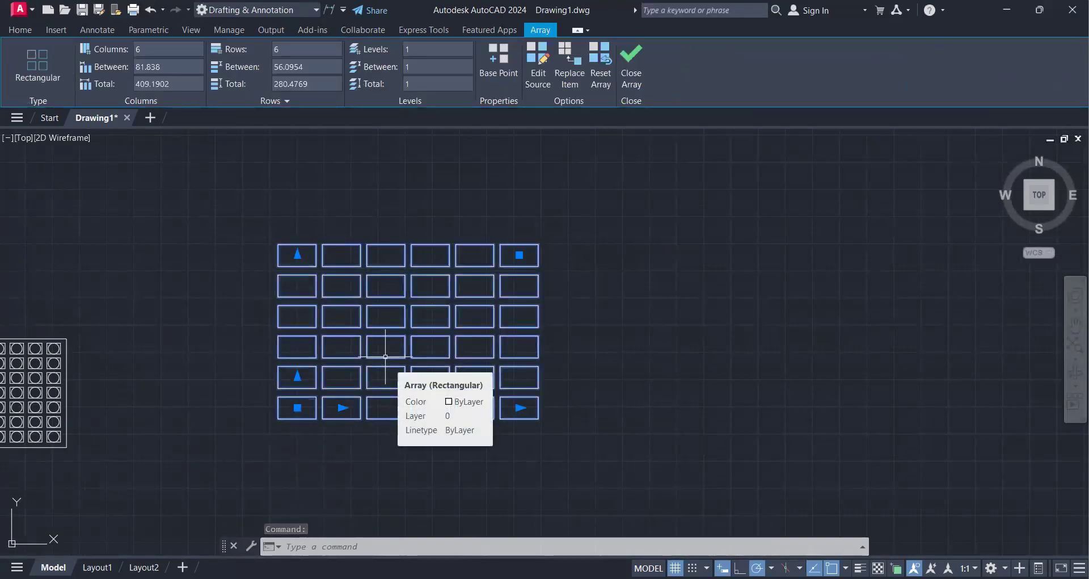
pyautogui.click(180, 67)
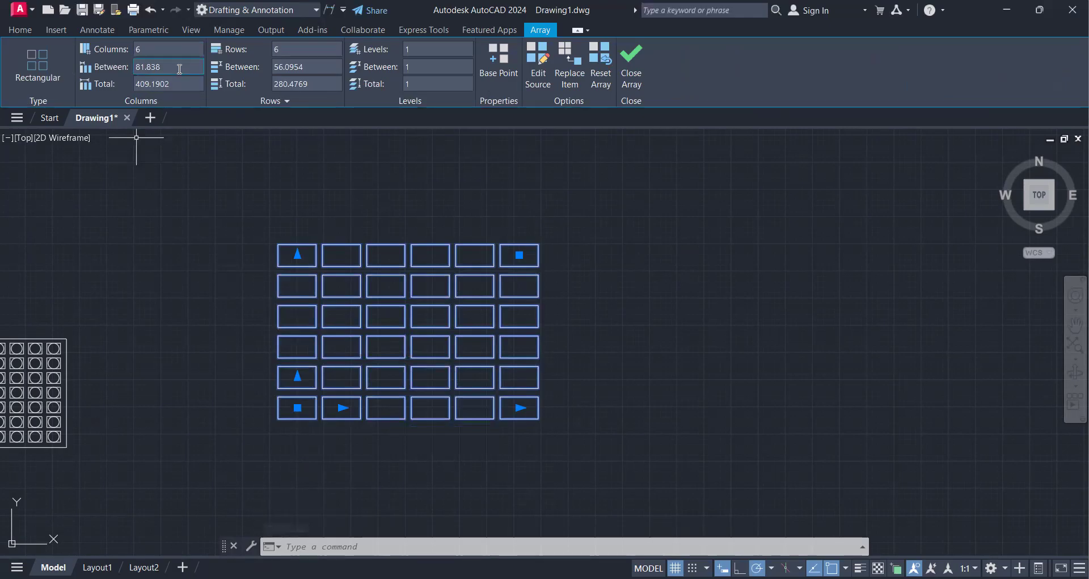
pyautogui.write('80')
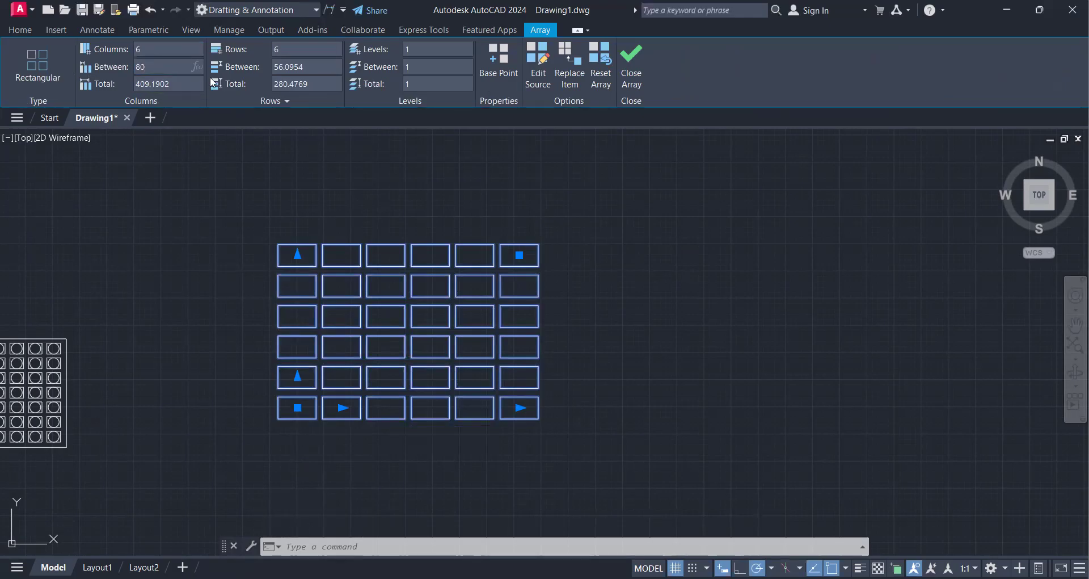
pyautogui.press('Return')
pyautogui.click(310, 67)
pyautogui.write('55')
pyautogui.press('Return')
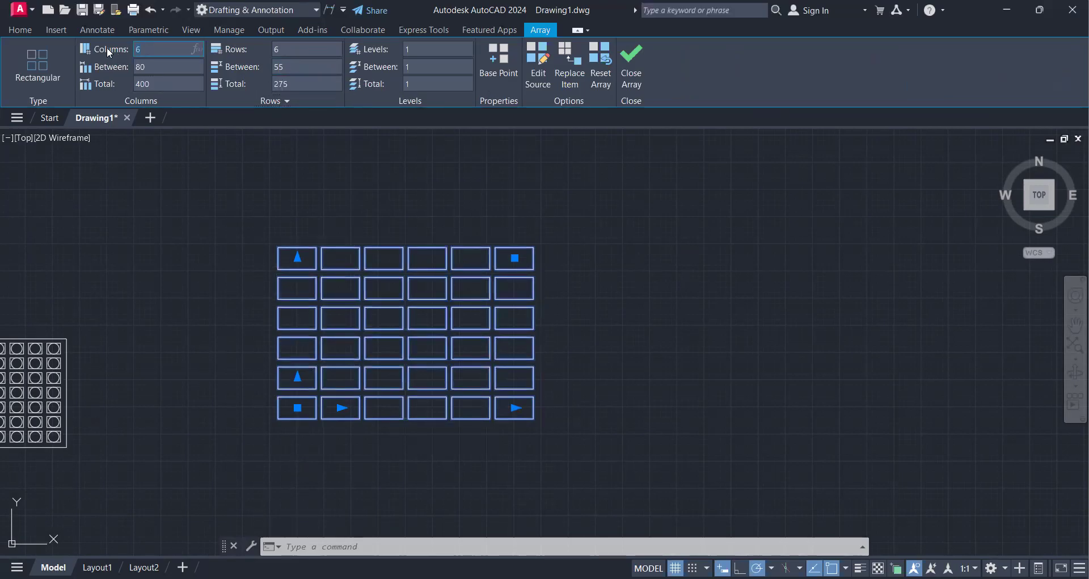
# Reduce the rectangle array to 5 columns and 5 rows and finish editing it.
pyautogui.press('Return')
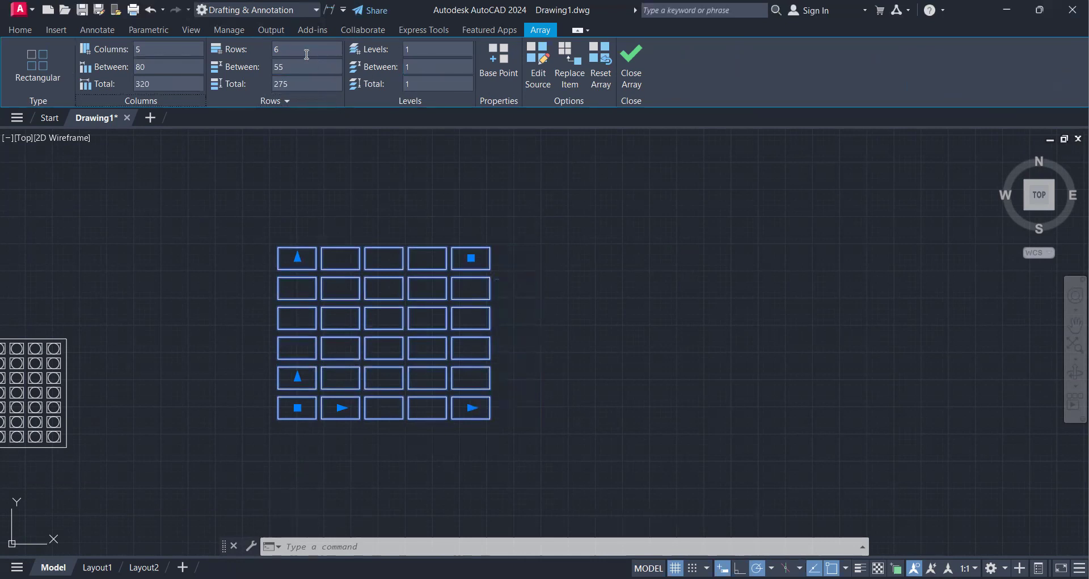
pyautogui.write('5')
pyautogui.press('Return')
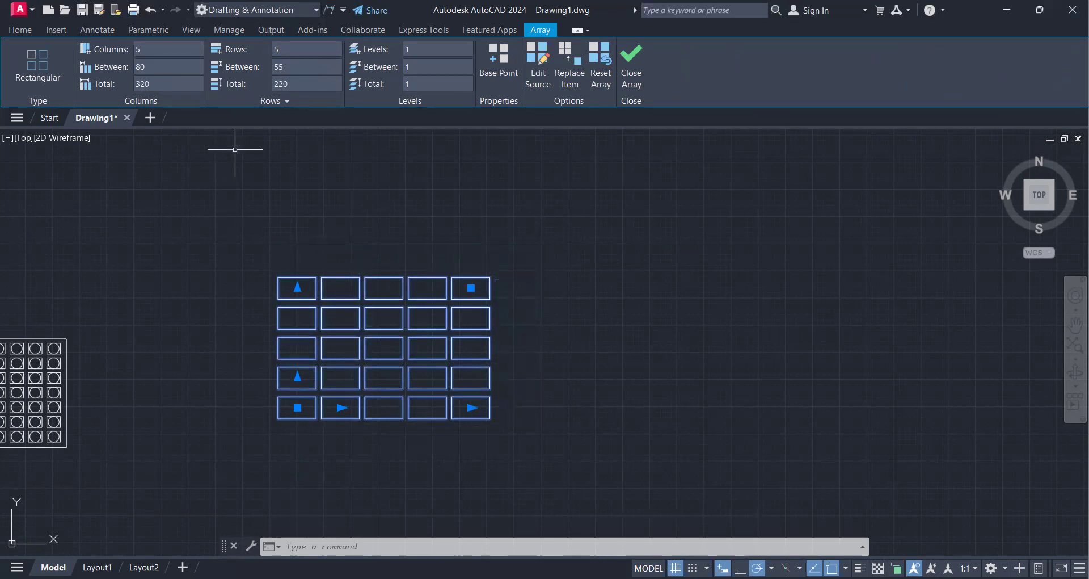
pyautogui.scroll(2, 331, 382)
pyautogui.scroll(-4, 331, 382)
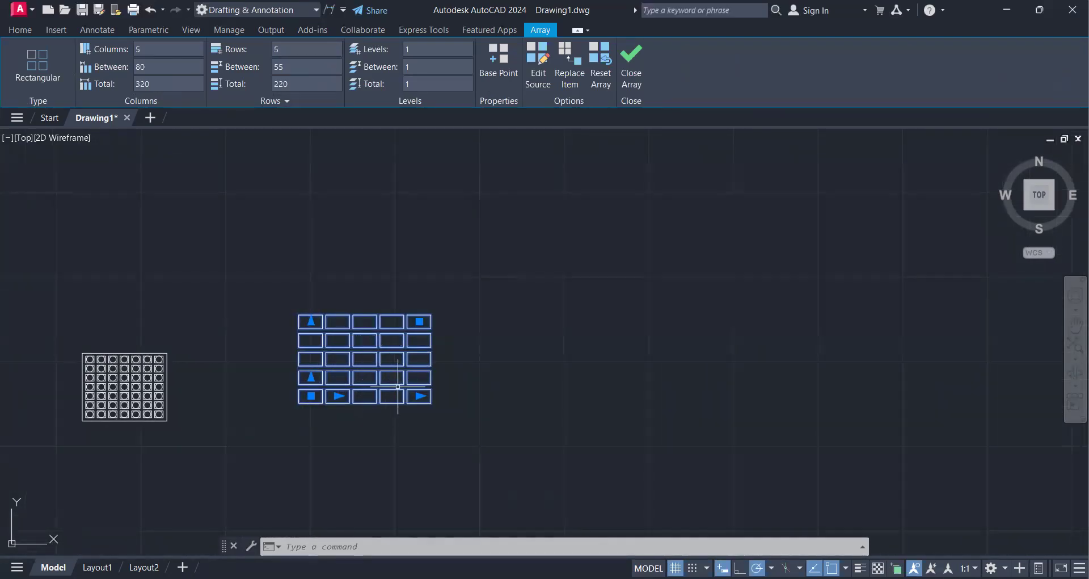
pyautogui.moveTo(388, 362); pyautogui.dragTo(363, 363, button='middle')
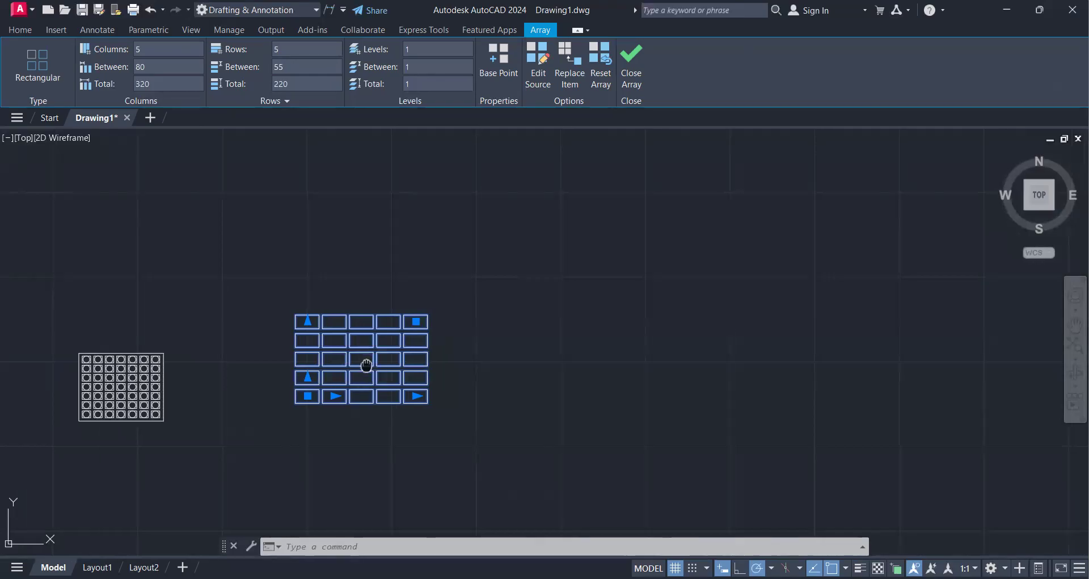
pyautogui.click(631, 62)
# Draw a circle beside the rectangle array and create a rectangular array of it with the Array command.
pyautogui.moveTo(414, 369); pyautogui.dragTo(384, 372, button='middle')
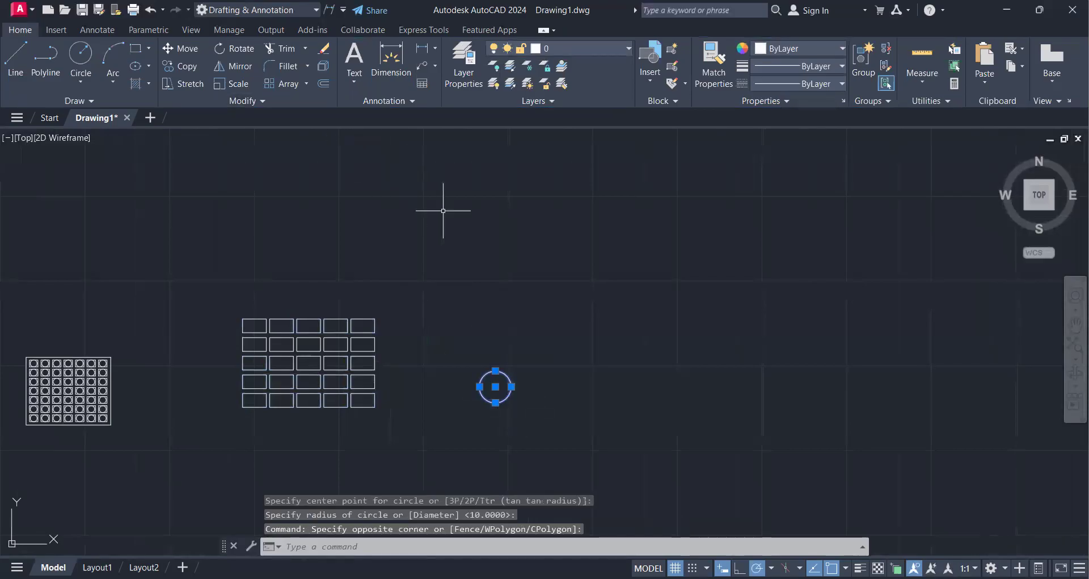
pyautogui.write('ar')
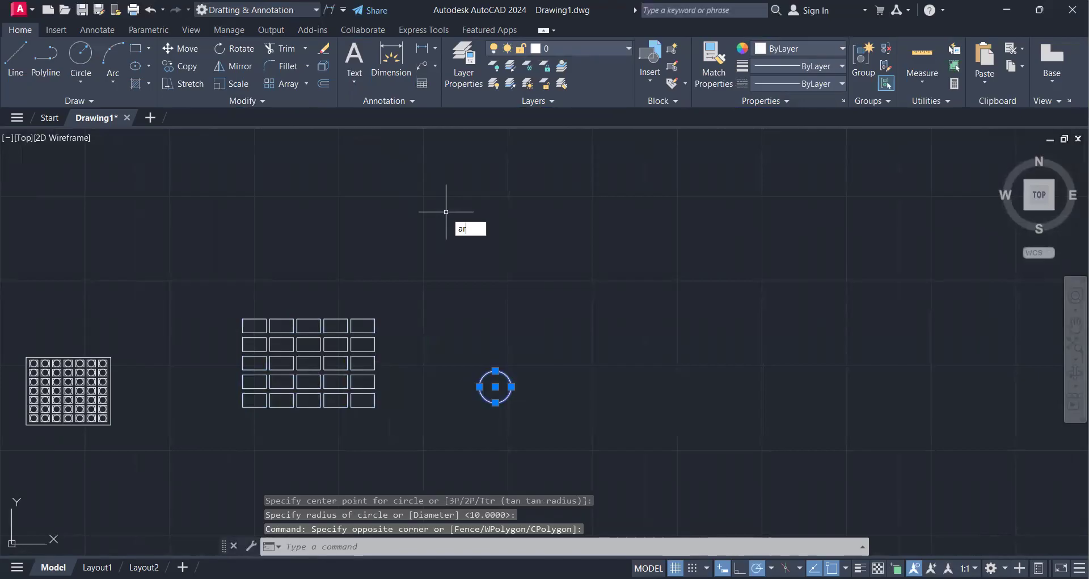
pyautogui.press('Return')
pyautogui.write('r')
pyautogui.press('Return')
# Set the circle array's column spacing and row spacing to 120.
pyautogui.click(176, 66)
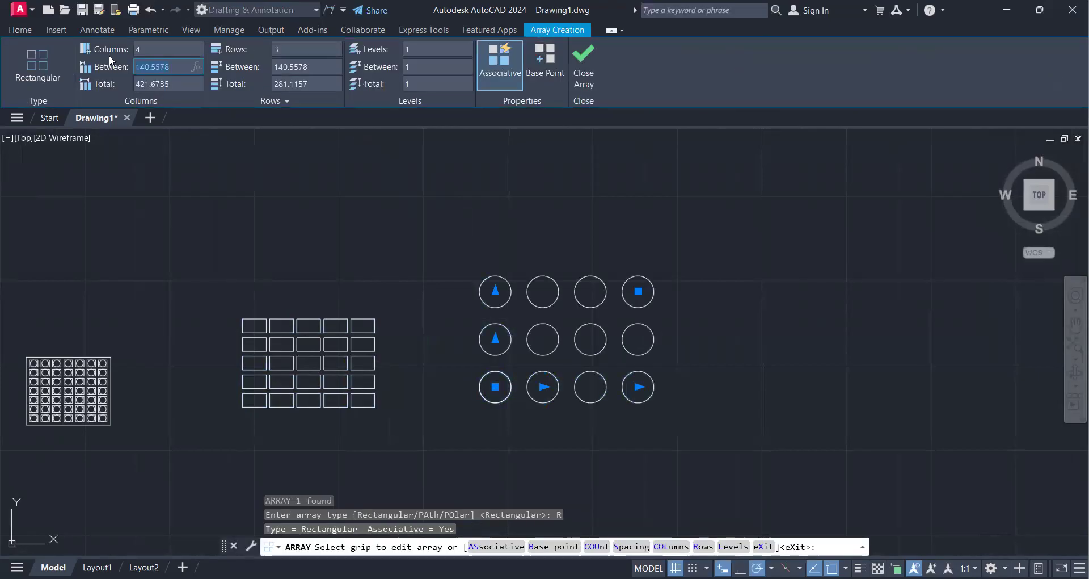
pyautogui.write('120')
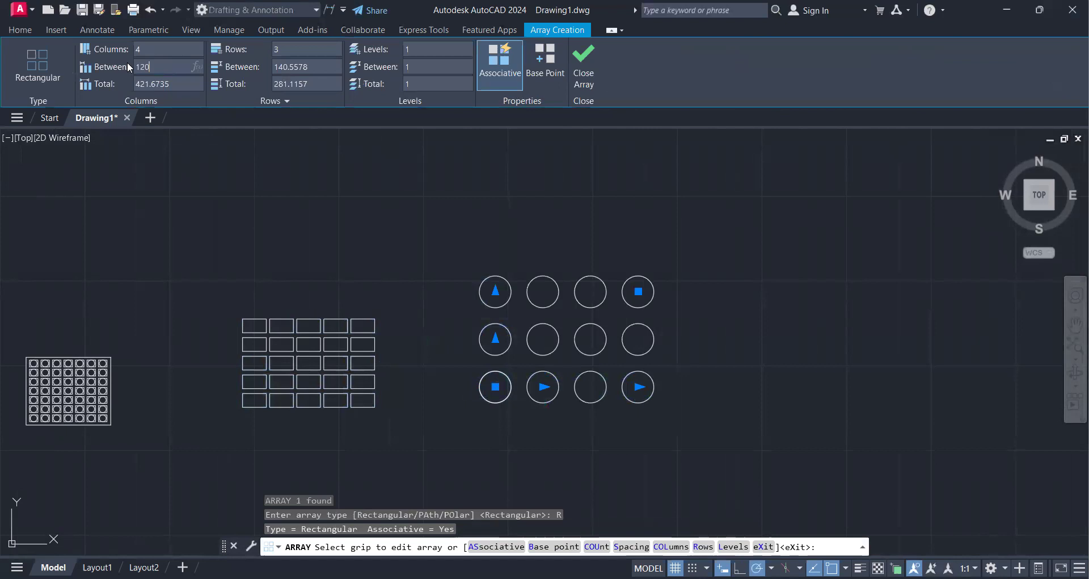
pyautogui.click(271, 66)
pyautogui.write('120')
pyautogui.press('Return')
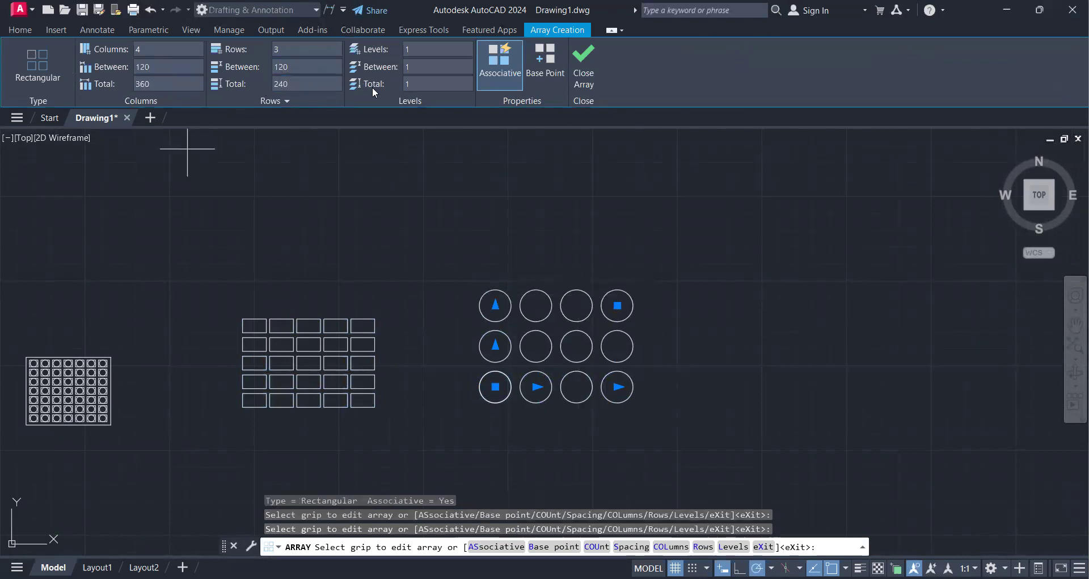
# Set the circle array's column count and row count to 5.
pyautogui.moveTo(148, 49); pyautogui.dragTo(69, 50)
pyautogui.write('5')
pyautogui.press('Return')
pyautogui.moveTo(286, 50); pyautogui.dragTo(243, 48)
pyautogui.write('5')
pyautogui.press('Return')
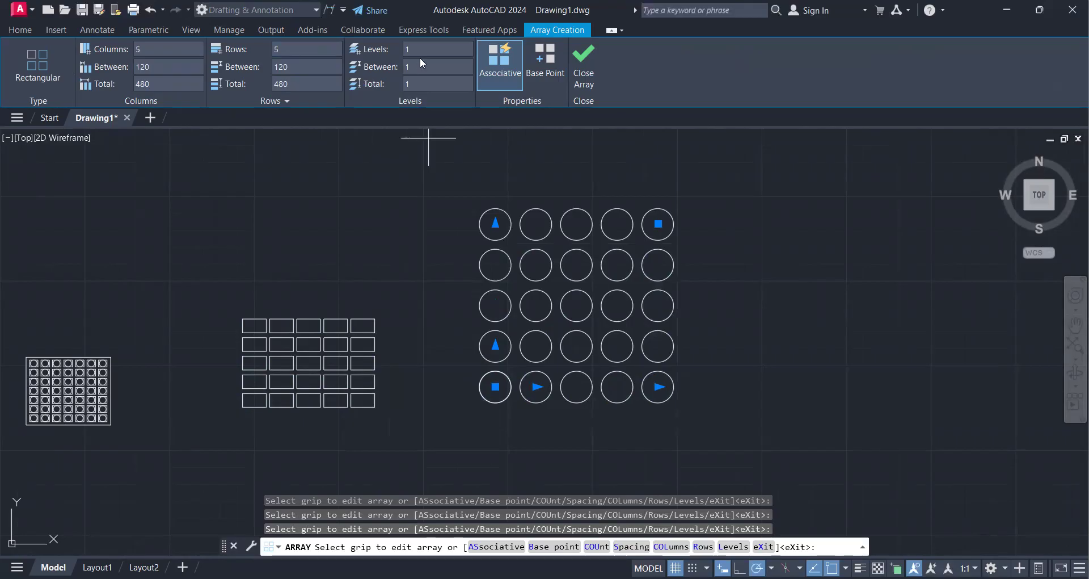
# Give the circle array 3 levels with a level spacing of 100 and finish creating it.
pyautogui.moveTo(431, 49); pyautogui.dragTo(373, 47)
pyautogui.write('3')
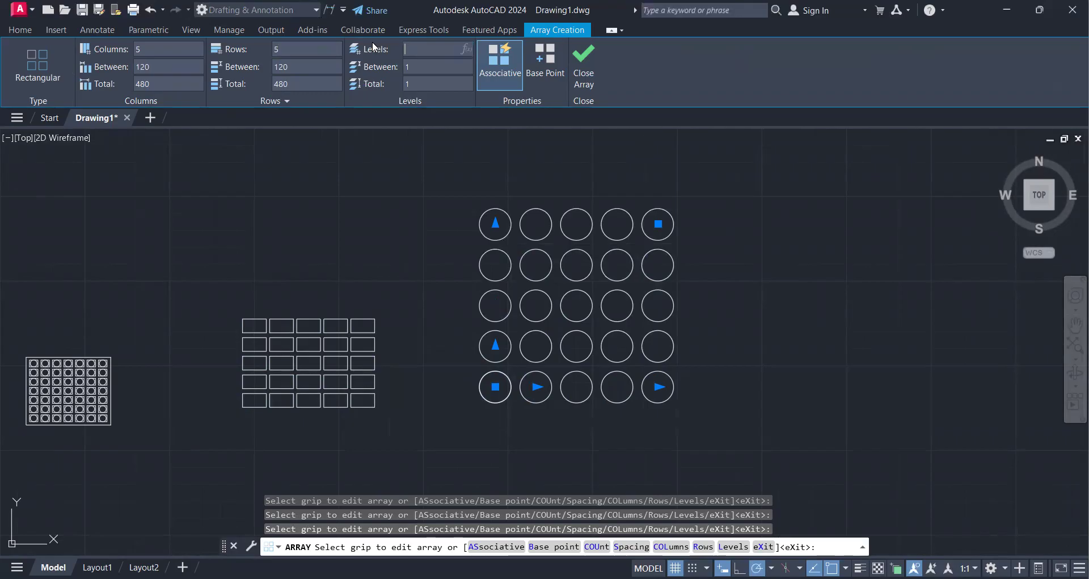
pyautogui.press('Tab')
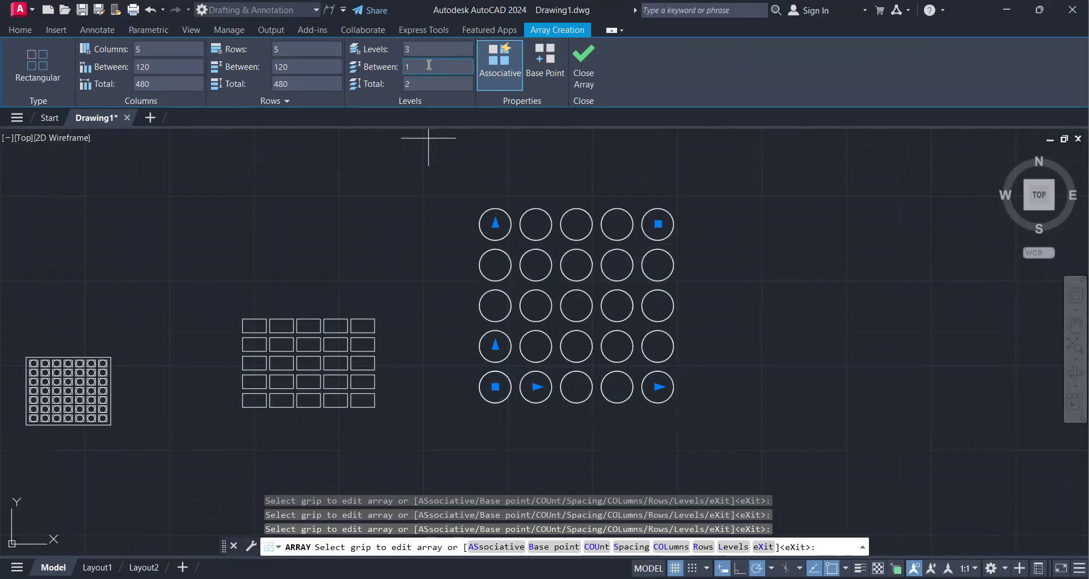
pyautogui.write('50')
pyautogui.write('0')
pyautogui.press('Return')
pyautogui.click(586, 64)
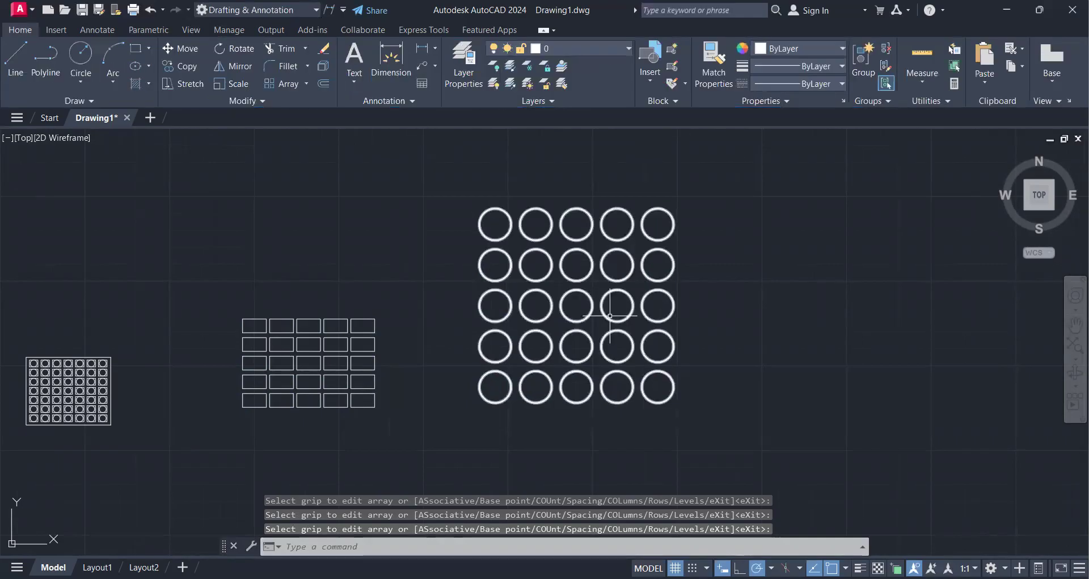
# Inspect the circle array's stacked levels in a tilted 3D view and return to the Top view.
pyautogui.keyDown('shift'); pyautogui.moveTo(638, 266); pyautogui.dragTo(655, 148, button='middle'); pyautogui.keyUp('shift')
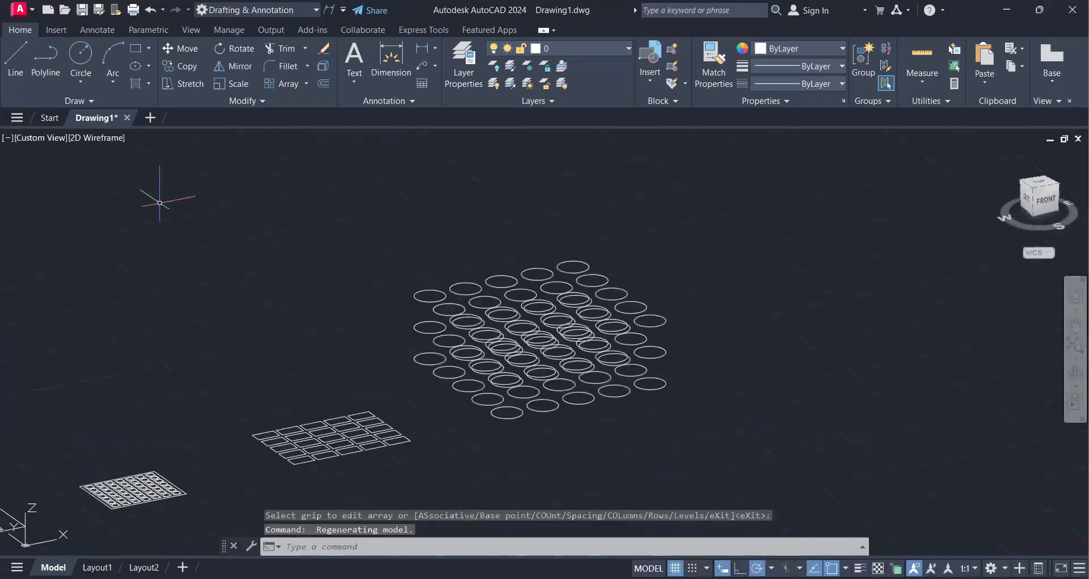
pyautogui.click(48, 137)
pyautogui.click(80, 174)
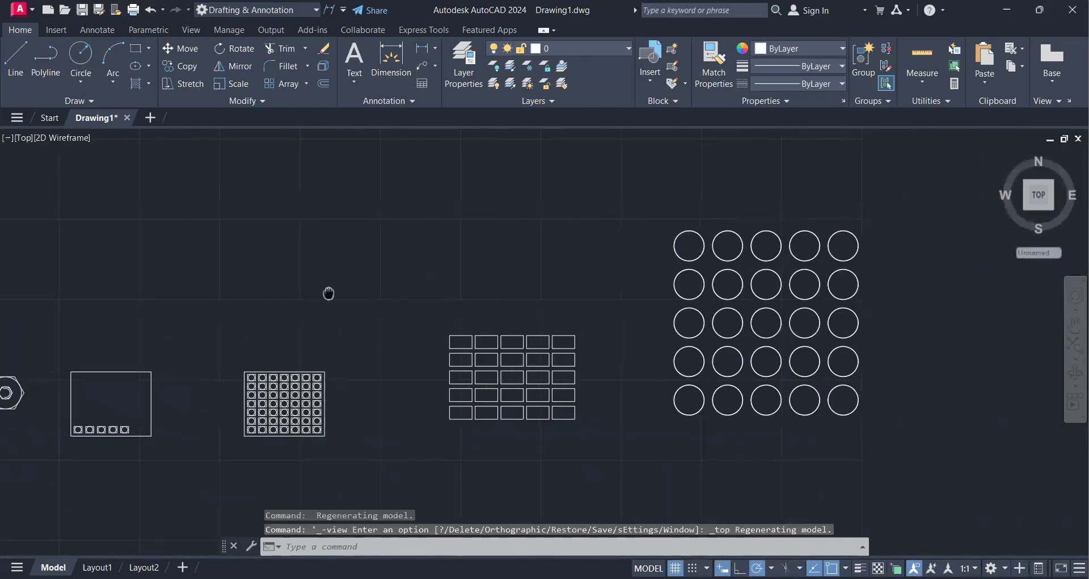
# Set the circle array's level count back to 1 and finish editing the array.
pyautogui.click(595, 336)
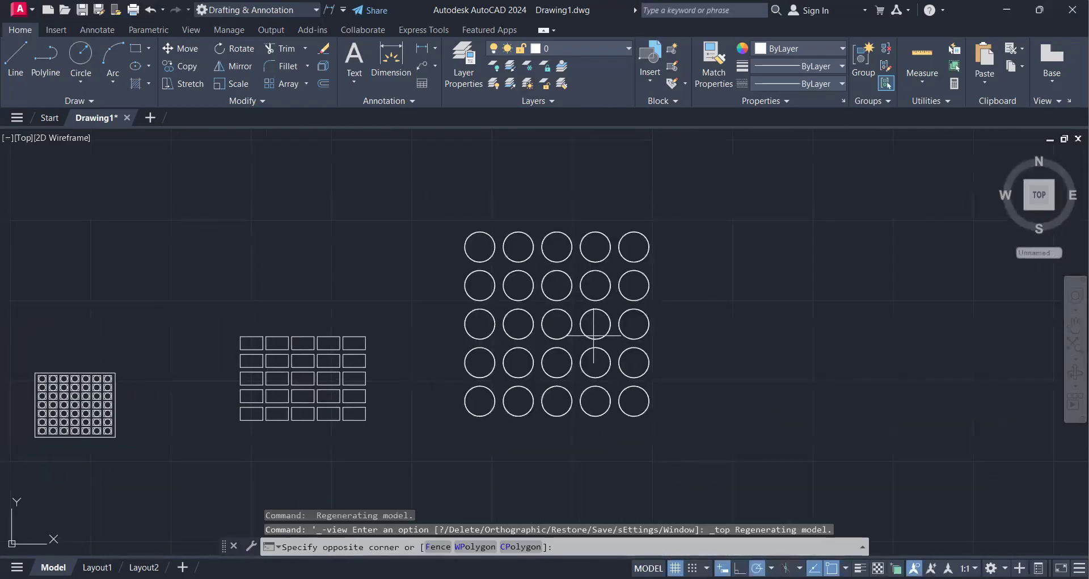
pyautogui.click(582, 336)
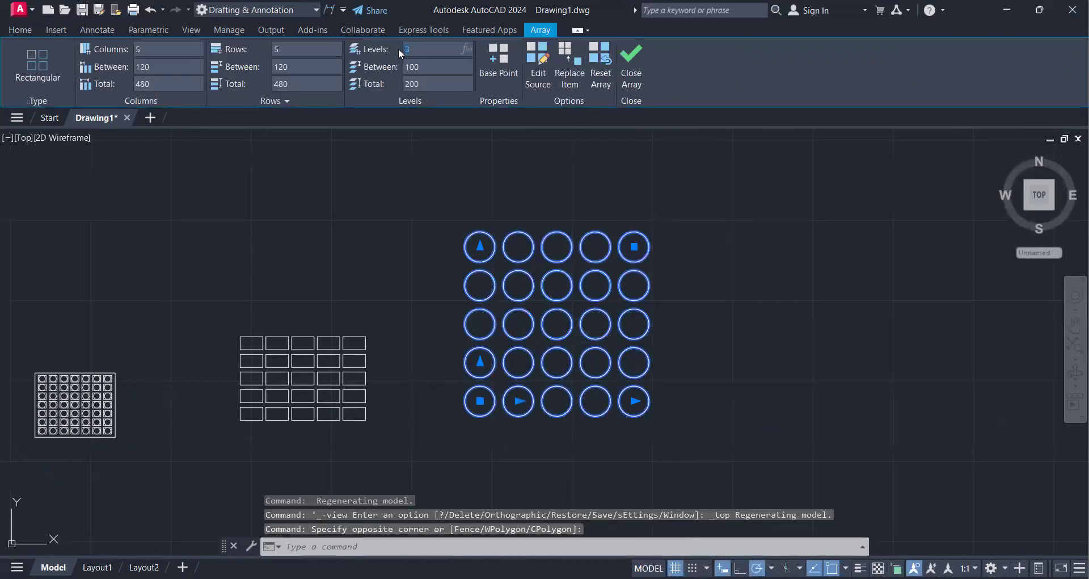
pyautogui.press('Tab')
pyautogui.write('1')
pyautogui.press('Return')
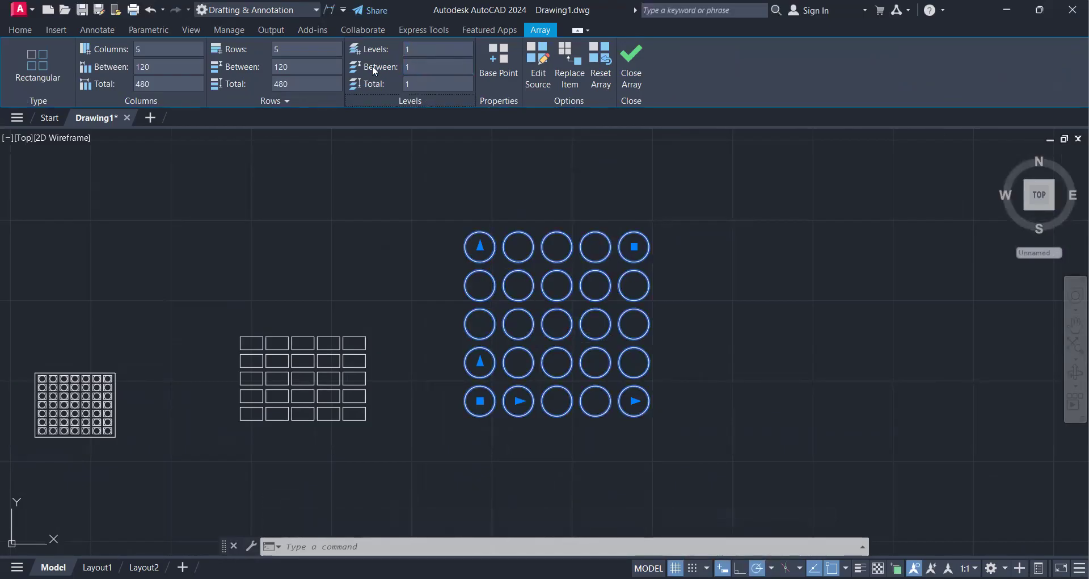
pyautogui.click(395, 209)
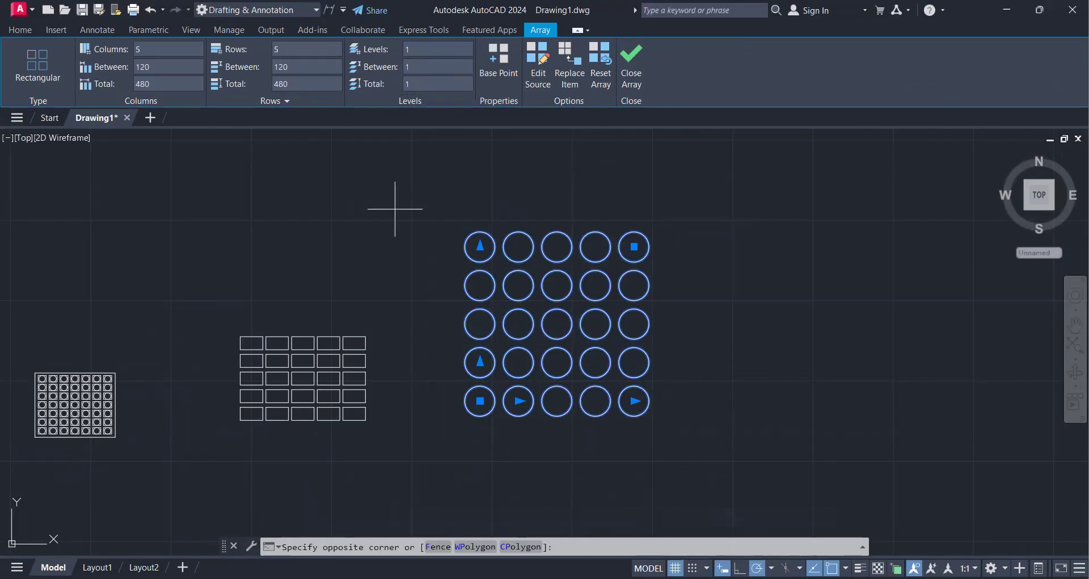
pyautogui.click(460, 227)
pyautogui.scroll(-2, 460, 227)
pyautogui.moveTo(592, 268); pyautogui.dragTo(490, 289, button='middle')
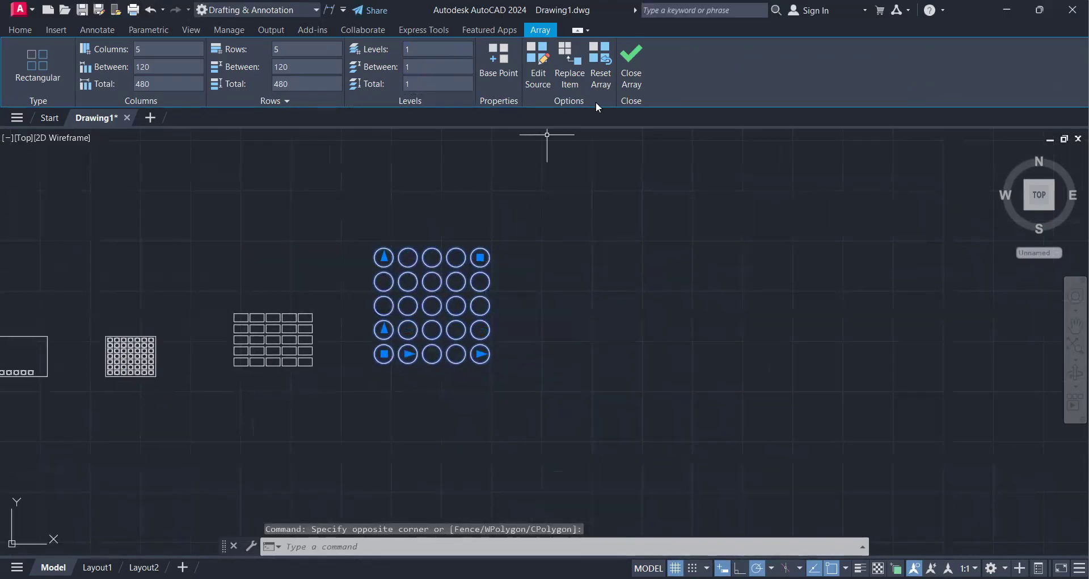
pyautogui.click(624, 85)
pyautogui.scroll(2, 378, 359)
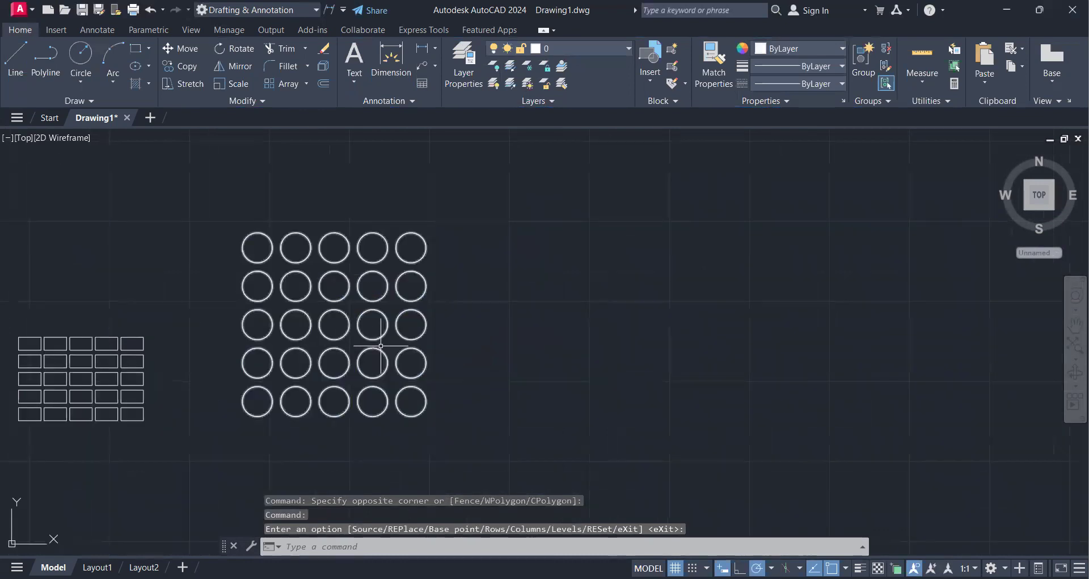
pyautogui.click(372, 348)
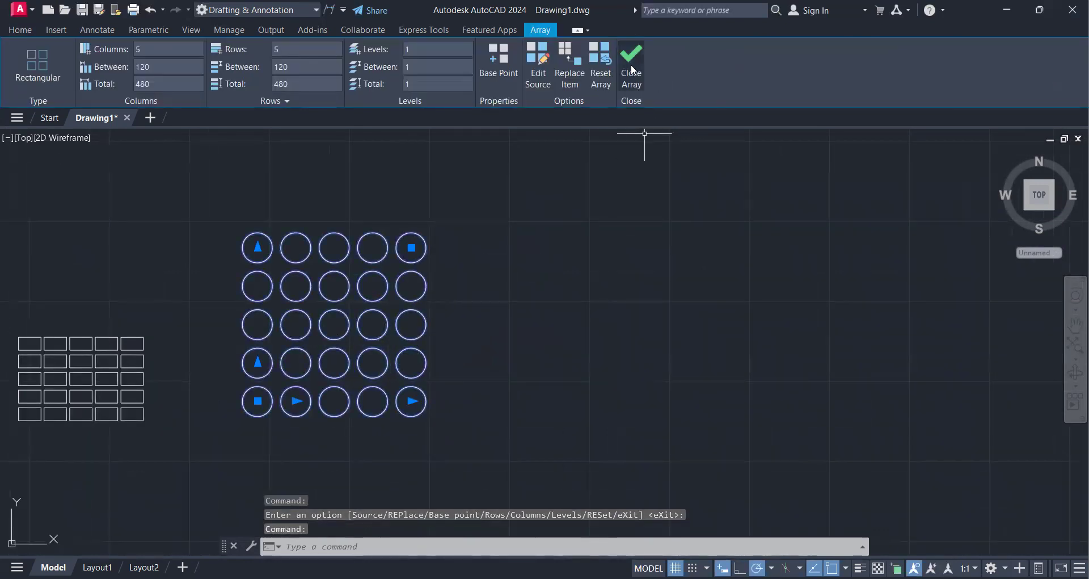
pyautogui.press('Escape')
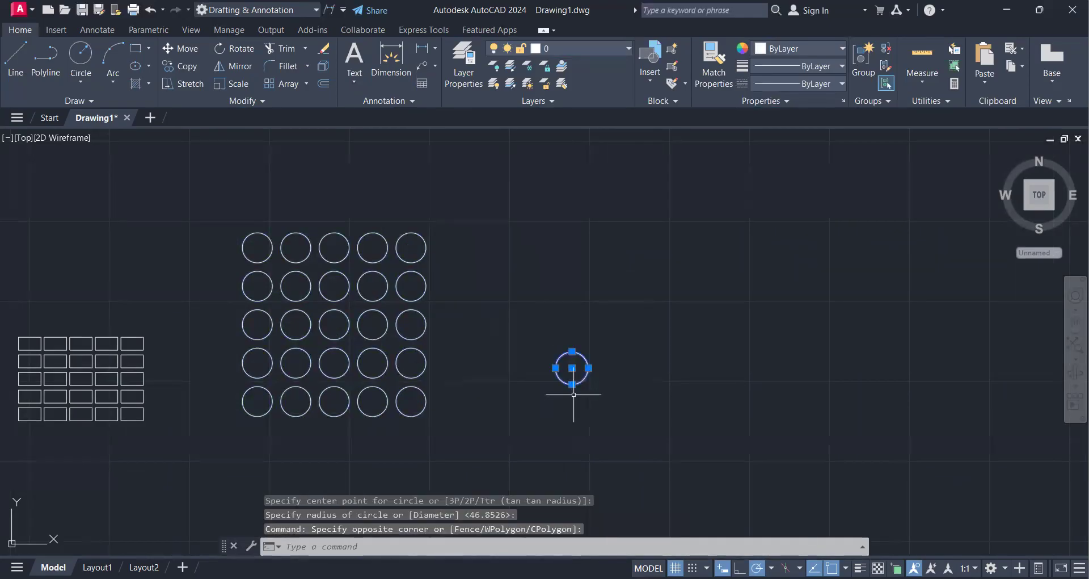
# Draw another circle beside the 5 by 5 circle array and create a non-associative rectangular array of it.
pyautogui.write('ar')
pyautogui.press('Return')
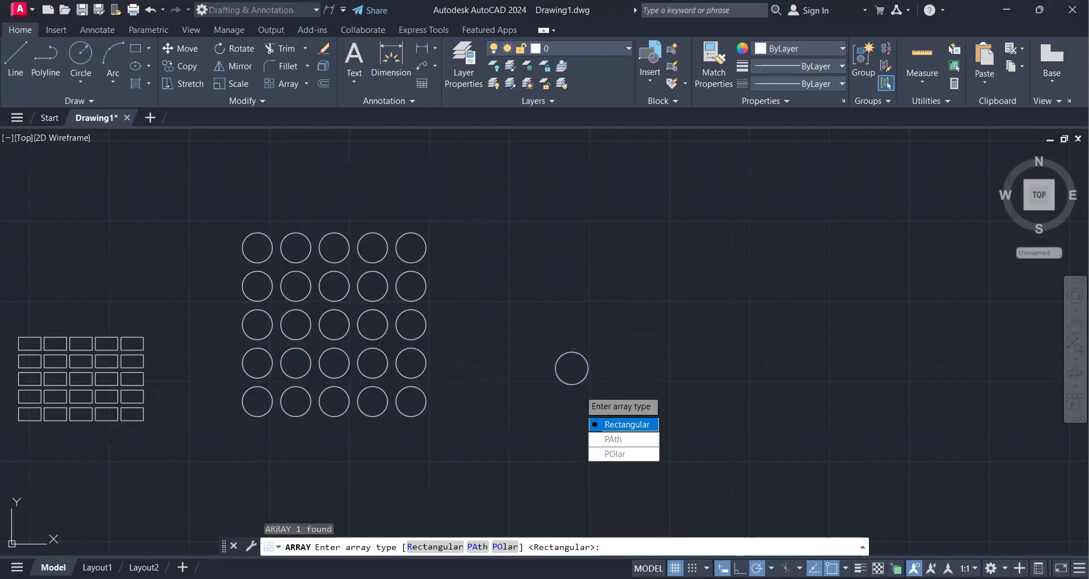
pyautogui.write('r')
pyautogui.press('Return')
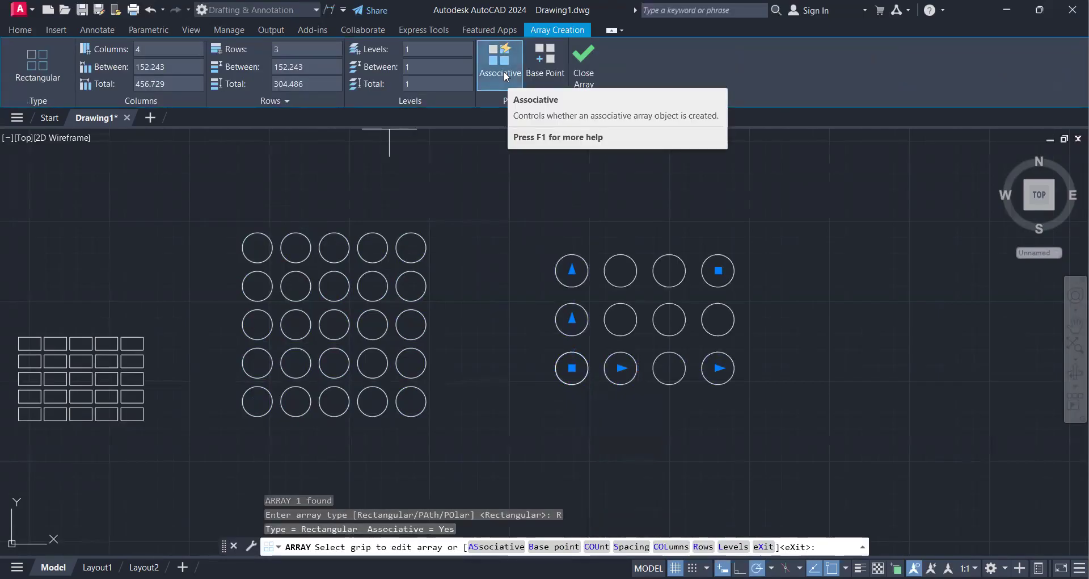
pyautogui.click(505, 64)
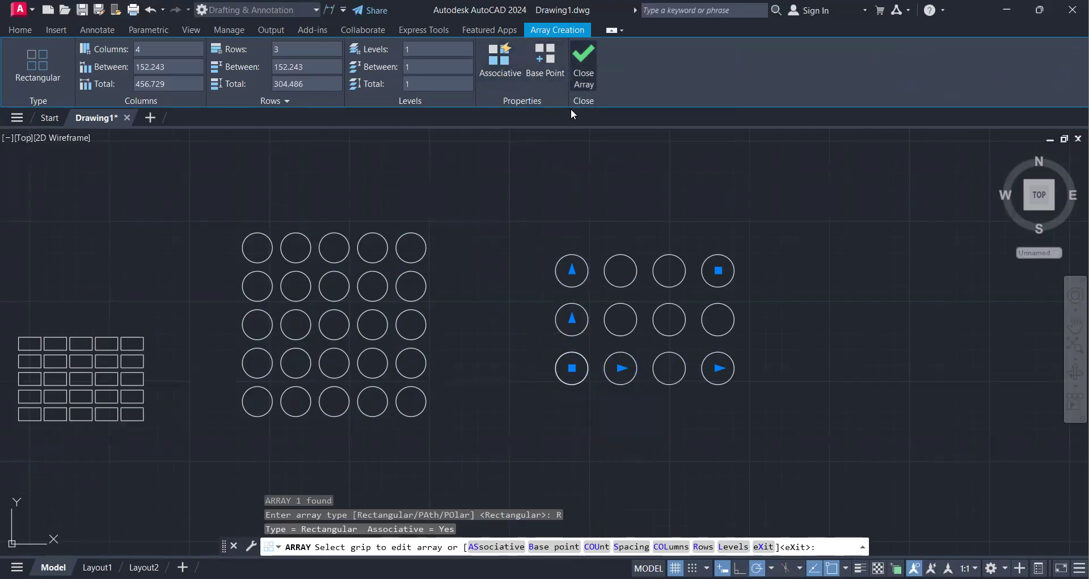
pyautogui.click(584, 68)
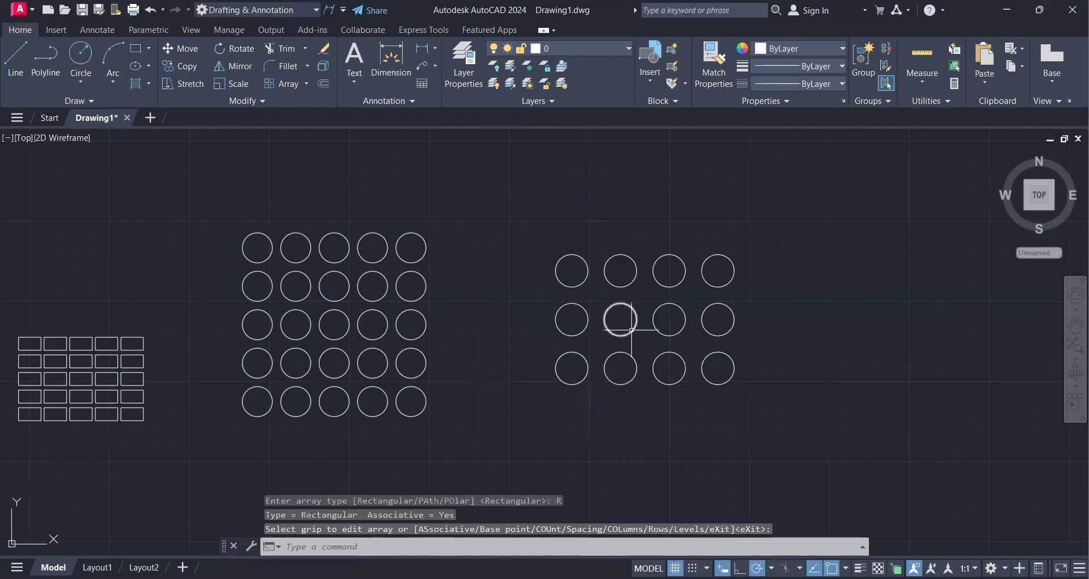
# Compare selecting a circle in the non-associative array with selecting one in the associative 5 by 5 array.
pyautogui.click(631, 336)
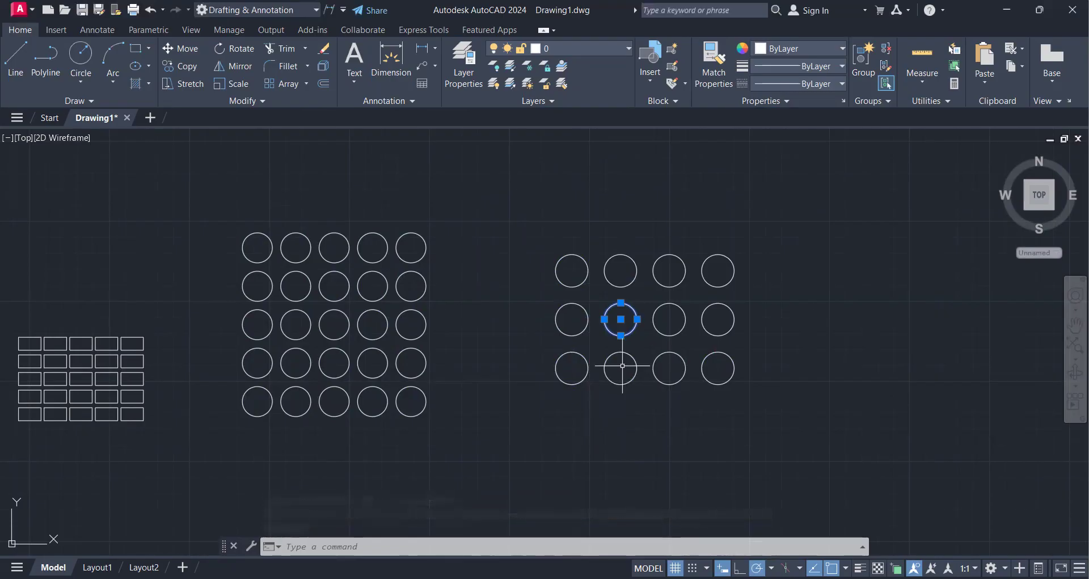
pyautogui.click(360, 398)
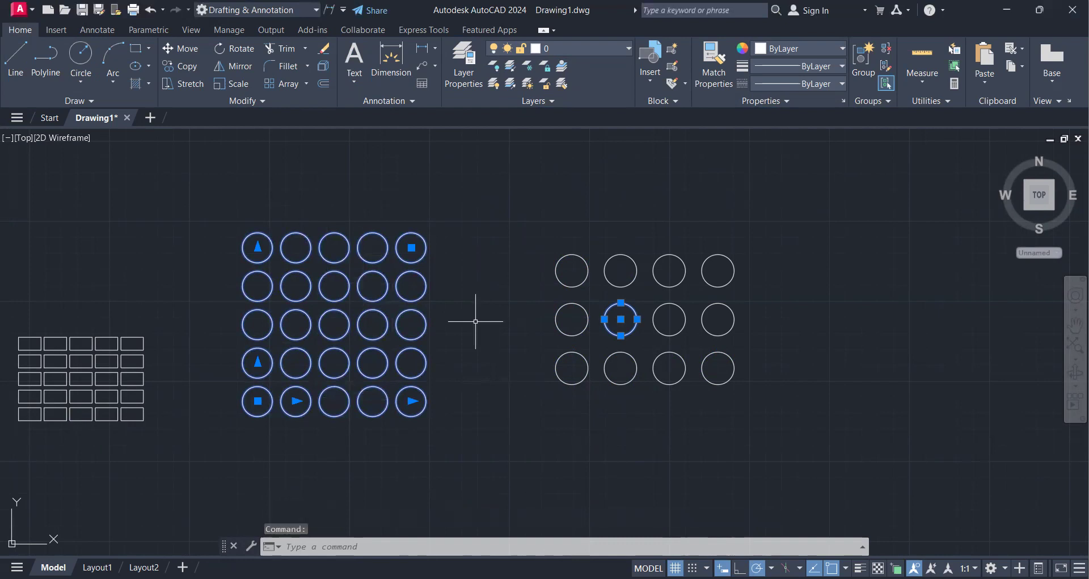
pyautogui.press('Escape')
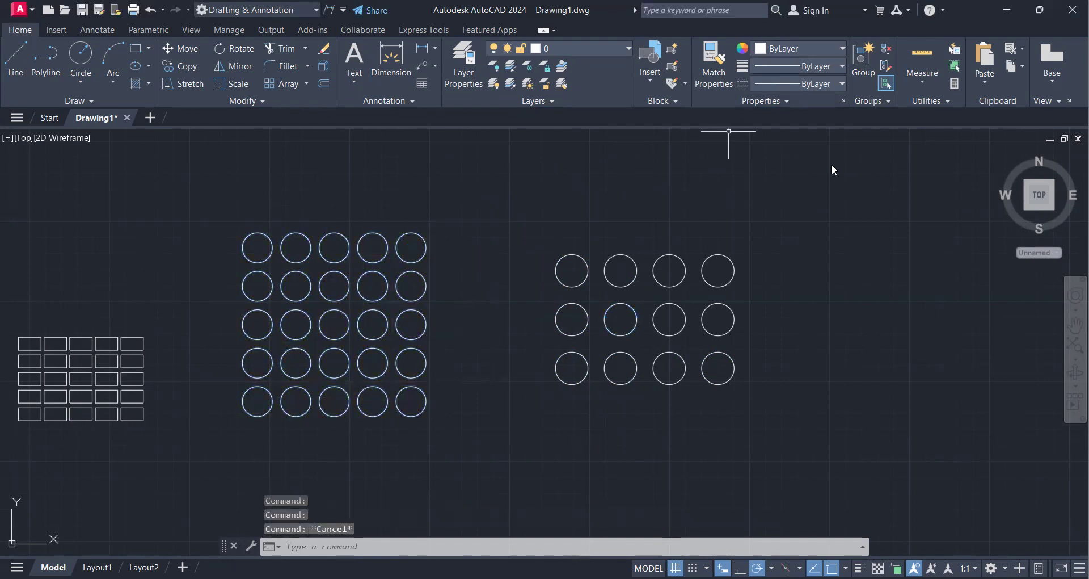
pyautogui.click(331, 341)
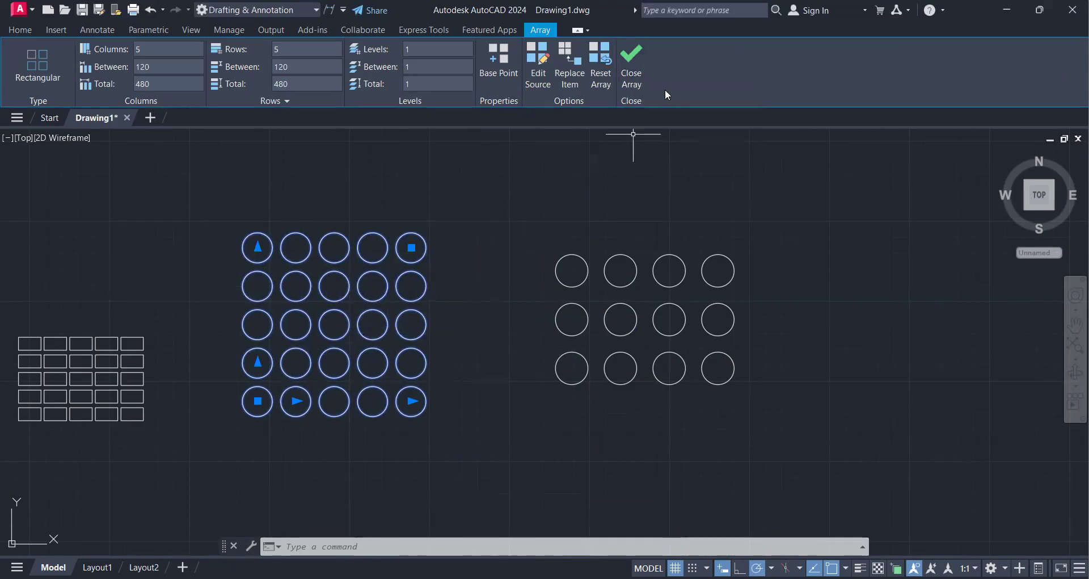
pyautogui.click(631, 69)
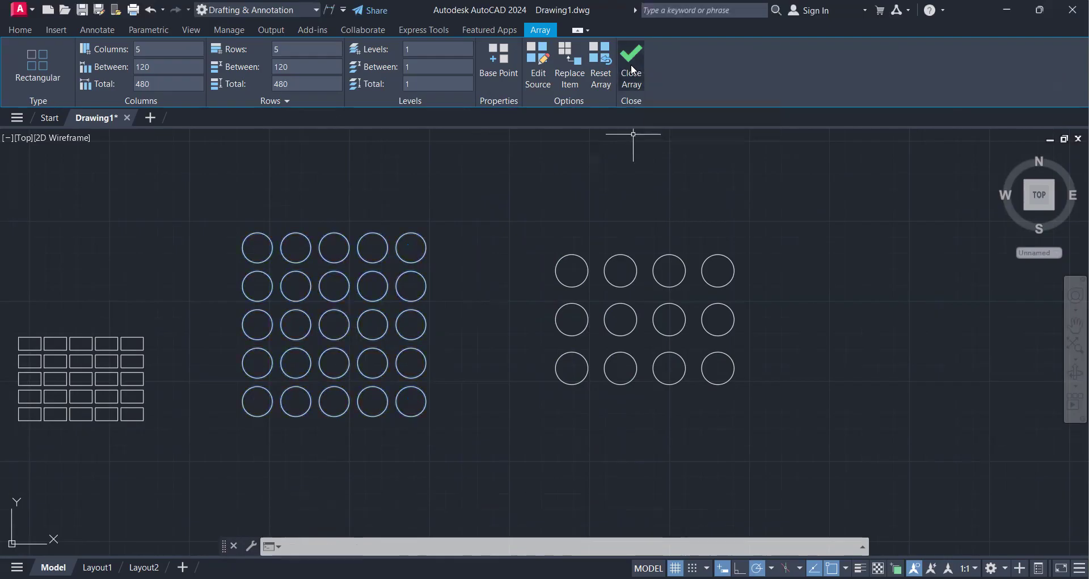
pyautogui.click(566, 336)
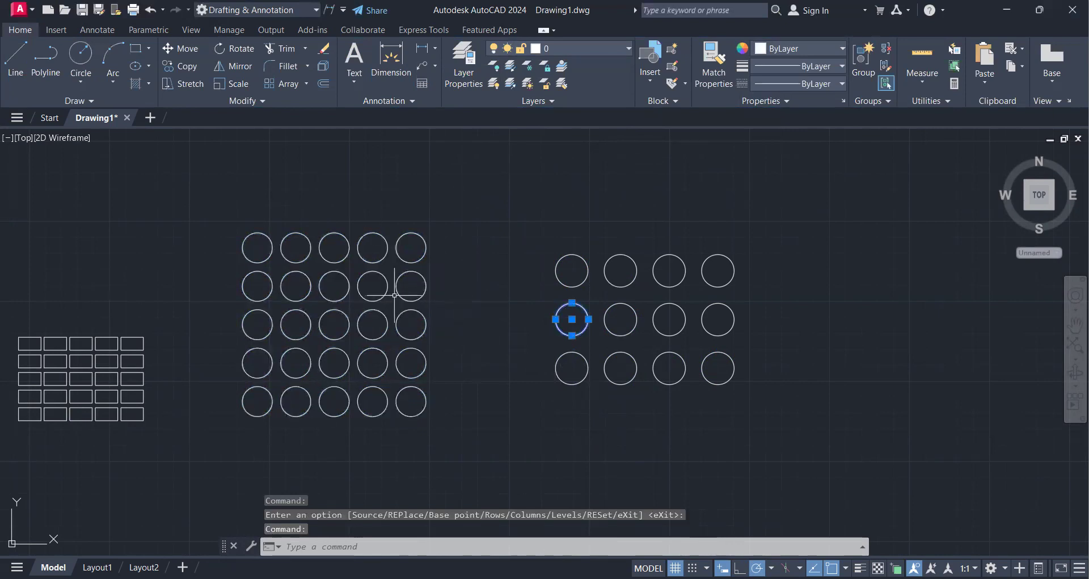
pyautogui.press('Escape')
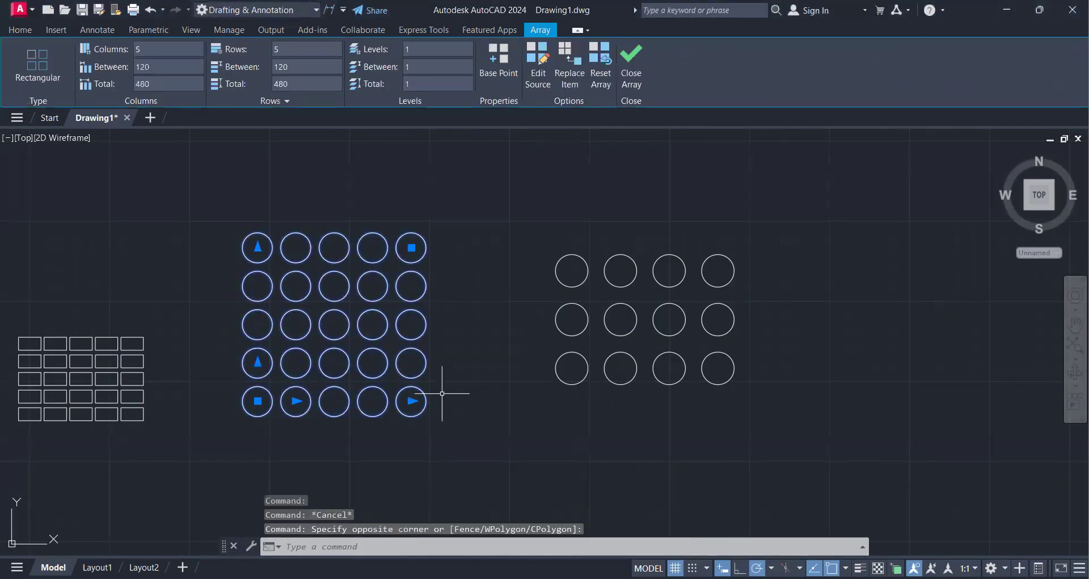
# Explode the 5 by 5 circle array and select its lower-right circle to check it as a separate object.
pyautogui.write('x')
pyautogui.press('Return')
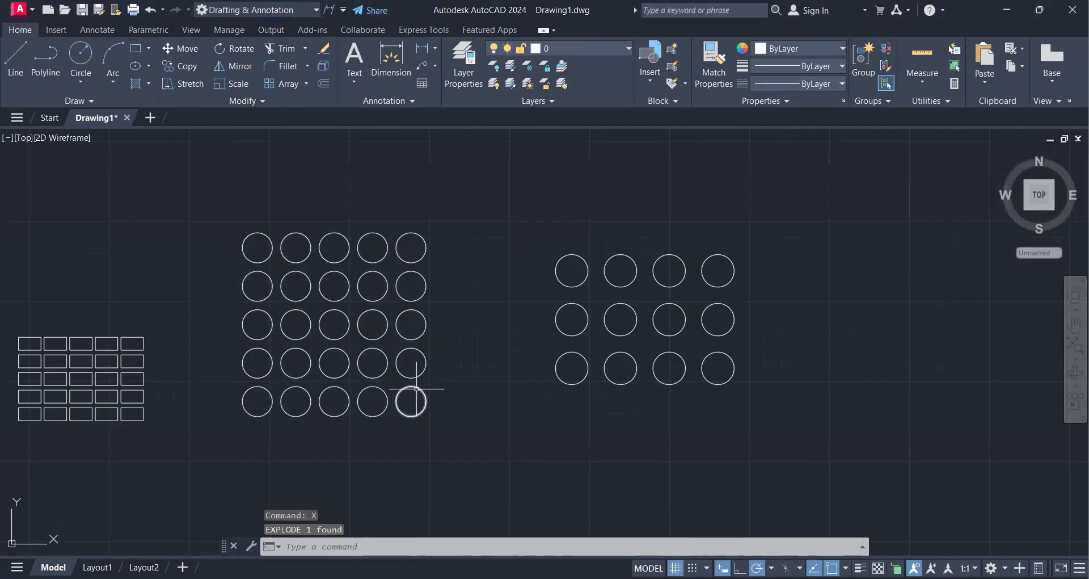
pyautogui.click(417, 388)
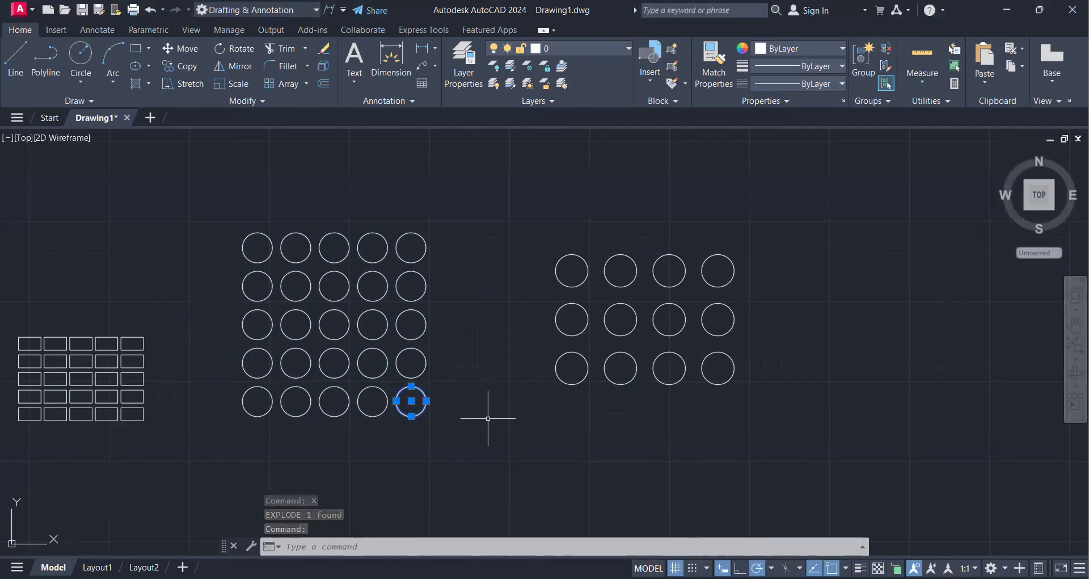
# Draw a rectangle beyond the circle arrays and create an associative rectangular array of it.
pyautogui.scroll(-4, 744, 269)
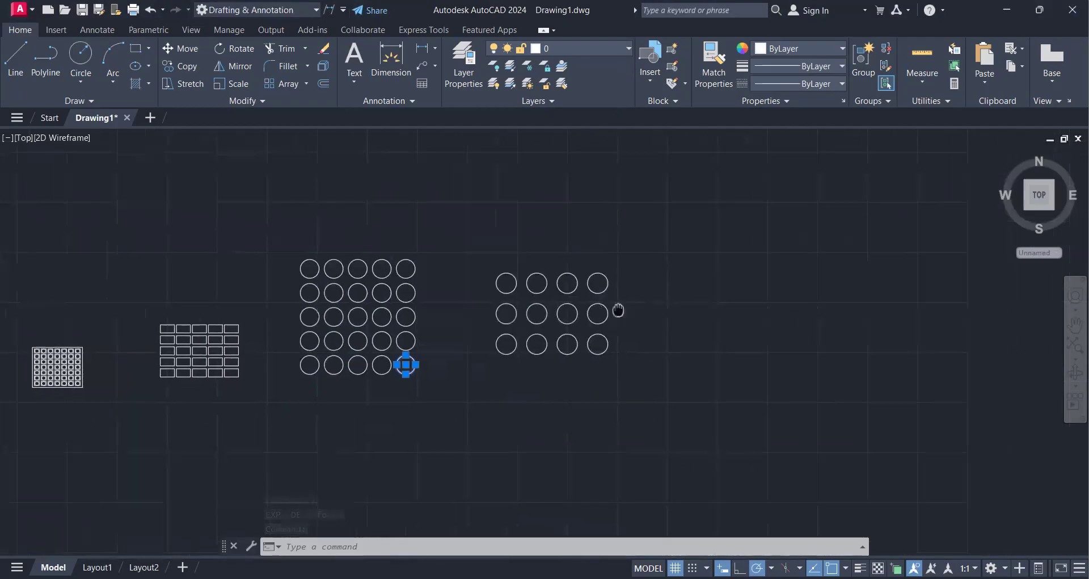
pyautogui.write('rec')
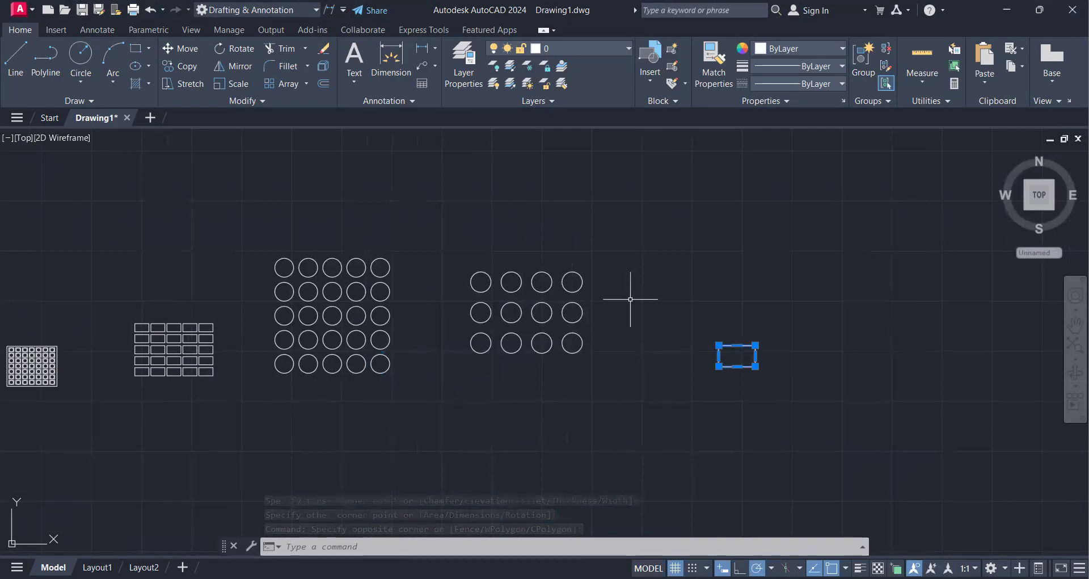
pyautogui.write('a')
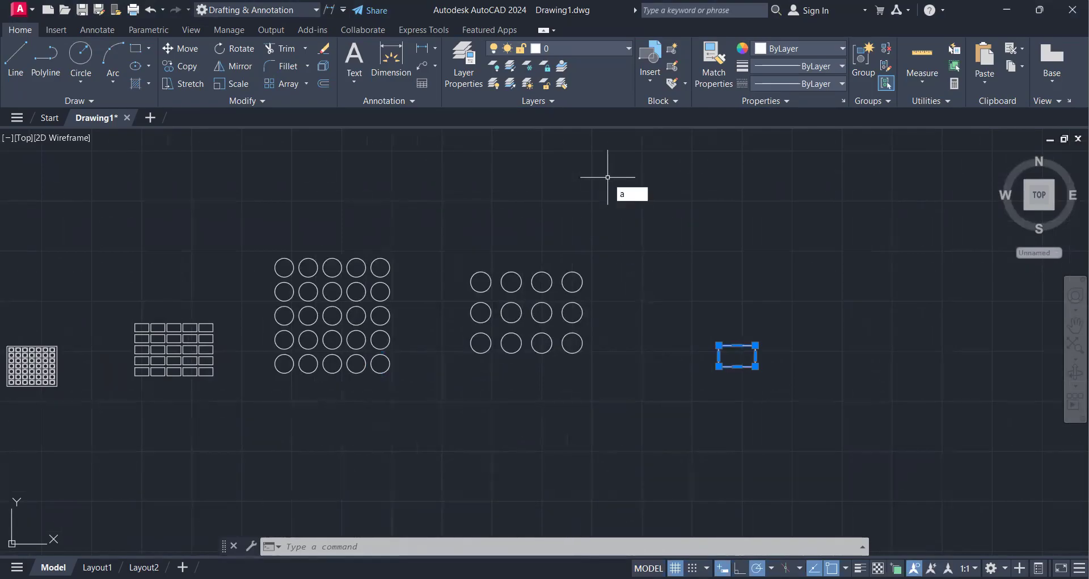
pyautogui.write('r')
pyautogui.press('Return')
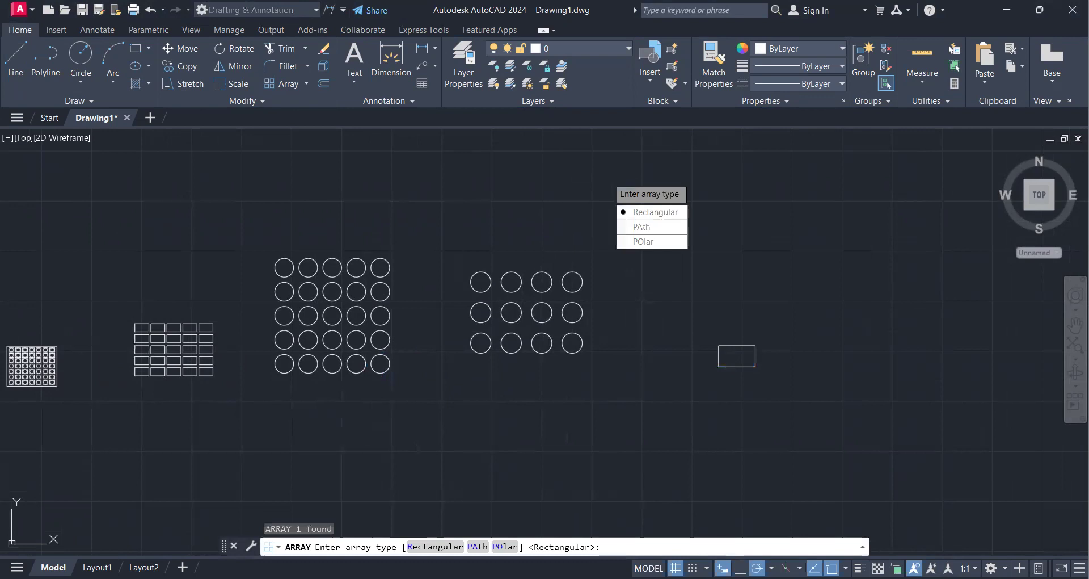
pyautogui.write('r')
pyautogui.press('Return')
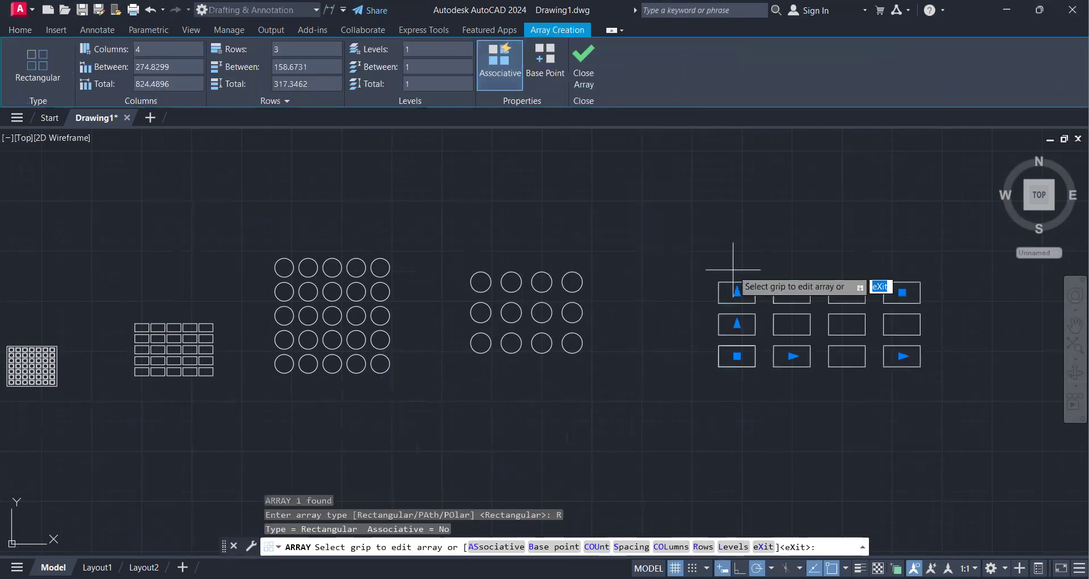
pyautogui.click(590, 60)
# Review the earlier array drawings and the written list of array types in the notes.
pyautogui.scroll(-3, 510, 238)
pyautogui.scroll(4, 375, 287)
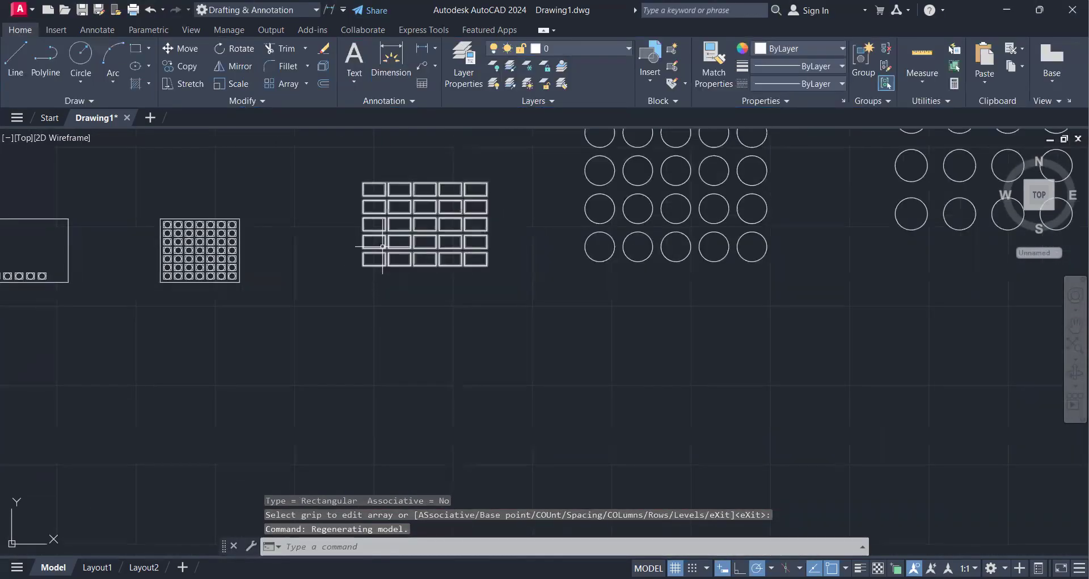
pyautogui.moveTo(316, 251); pyautogui.dragTo(528, 270, button='middle')
pyautogui.scroll(5, 401, 274)
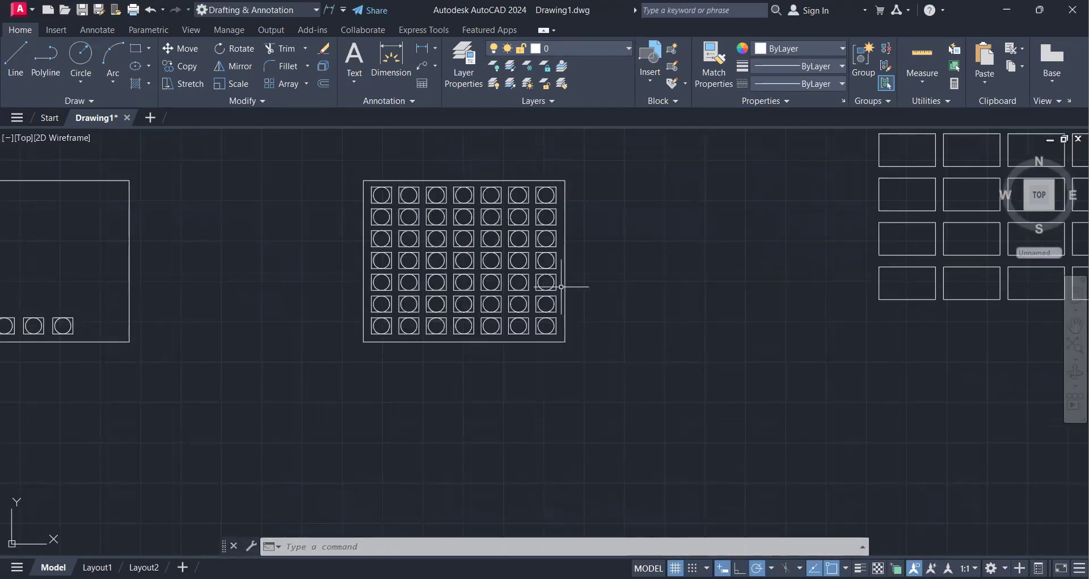
pyautogui.scroll(-2, 559, 284)
pyautogui.moveTo(560, 285); pyautogui.dragTo(692, 245, button='middle')
pyautogui.moveTo(231, 320); pyautogui.dragTo(557, 357, button='middle')
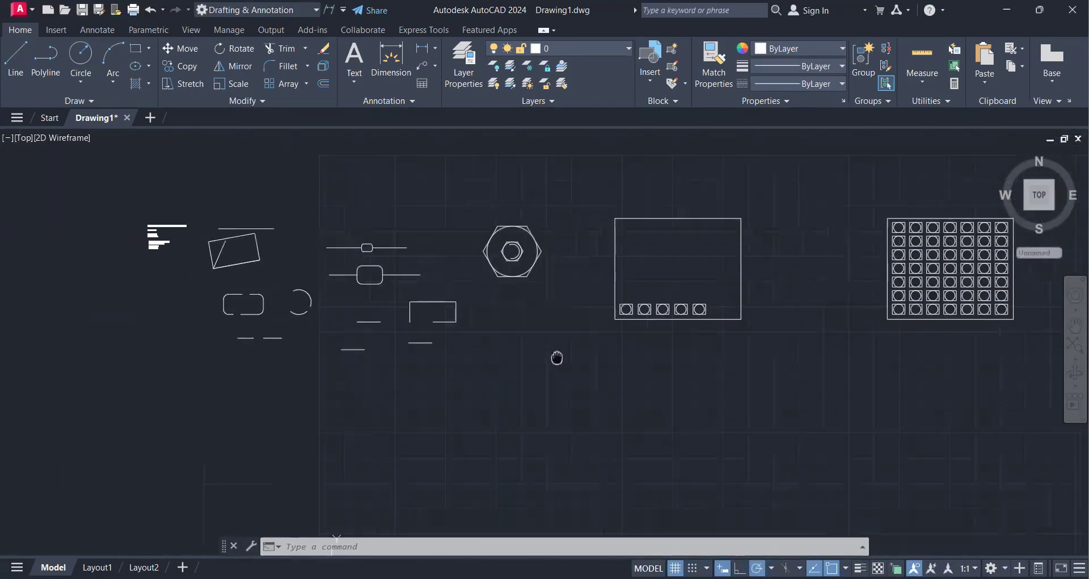
pyautogui.scroll(4, 195, 253)
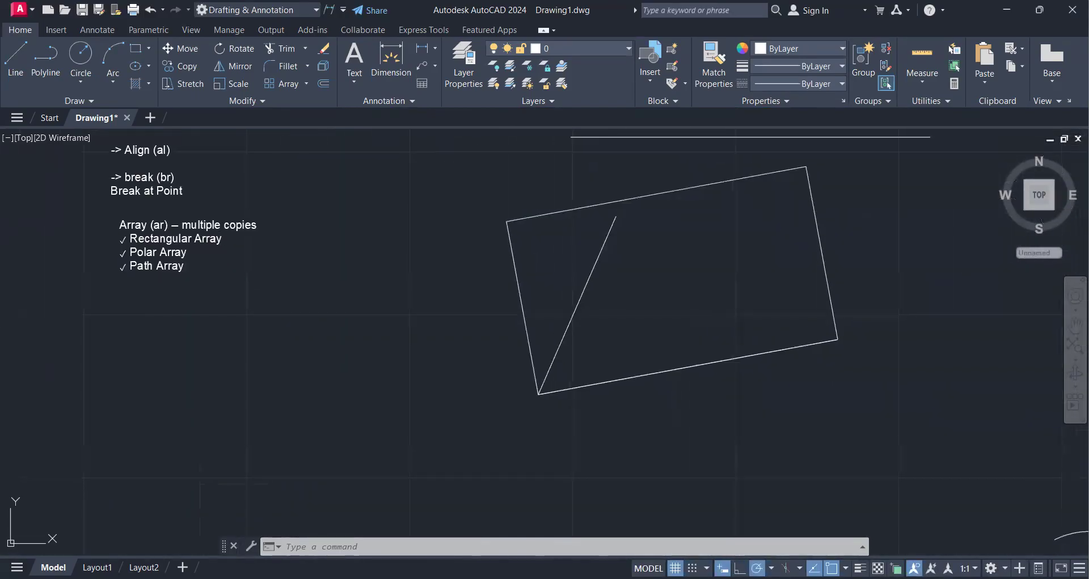
# Draw a circle of about 127 radius in the empty area below the earlier drawings and a small circle on its right quadrant.
pyautogui.moveTo(222, 261); pyautogui.dragTo(204, 232, button='middle')
pyautogui.scroll(1, 195, 236)
pyautogui.scroll(-2, 195, 243)
pyautogui.scroll(-3, 163, 238)
pyautogui.moveTo(695, 389); pyautogui.dragTo(353, 287, button='middle')
pyautogui.moveTo(848, 412)
pyautogui.mouseDown(button='middle')
pyautogui.moveTo(706, 361)
pyautogui.moveTo(613, 289)
pyautogui.moveTo(594, 289)
pyautogui.moveTo(624, 275)
pyautogui.mouseUp(button='middle')
pyautogui.scroll(-1, 614, 285)
pyautogui.scroll(-1, 567, 306)
pyautogui.scroll(1, 620, 294)
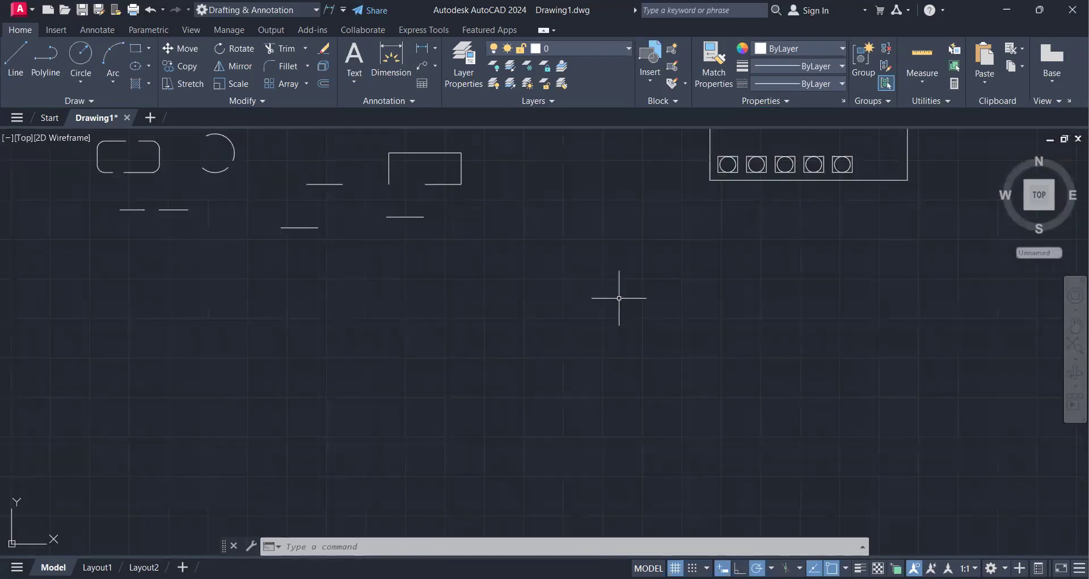
pyautogui.scroll(-1, 619, 298)
pyautogui.moveTo(607, 311); pyautogui.dragTo(590, 311, button='middle')
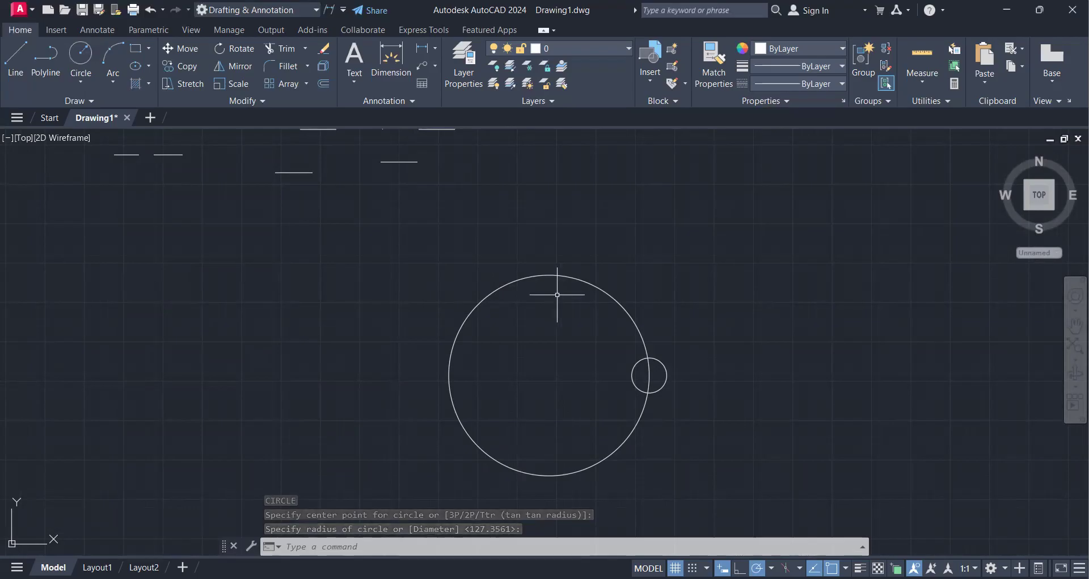
# Create an associative polar array of the small circle around the large circle's center.
pyautogui.write('AR')
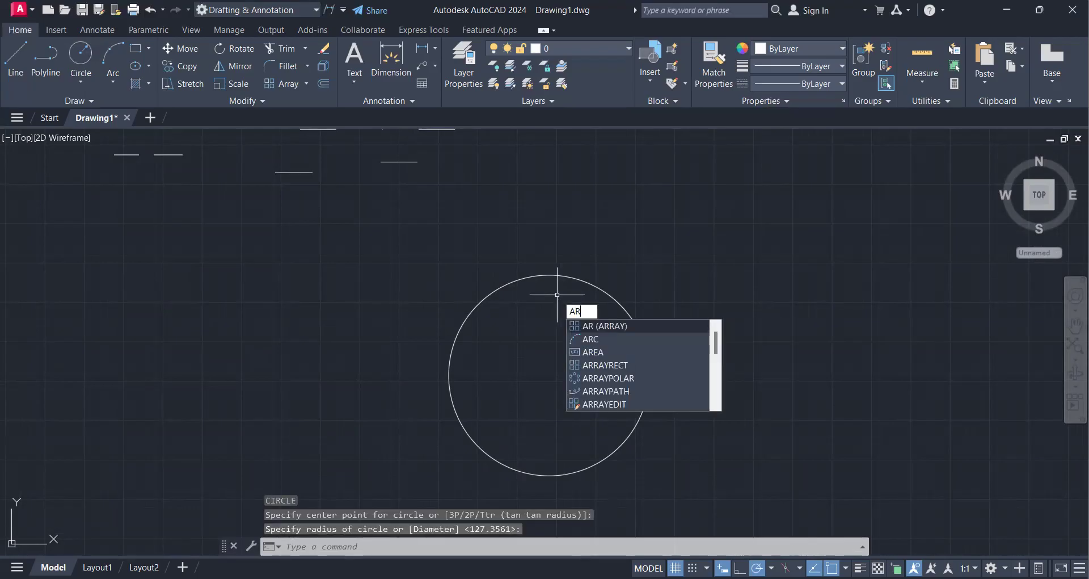
pyautogui.press('Return')
pyautogui.click(667, 378)
pyautogui.press('Return')
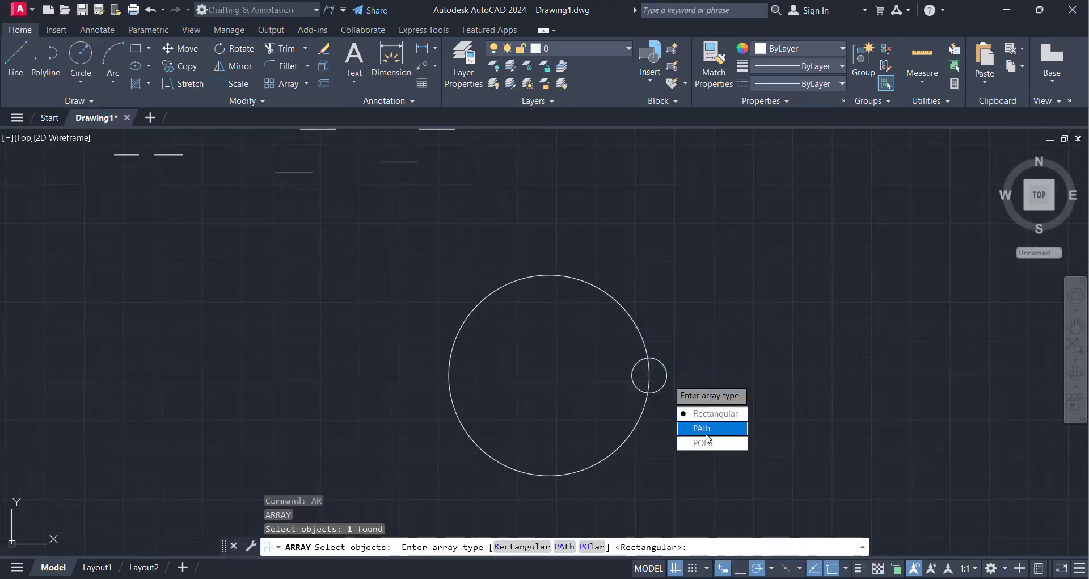
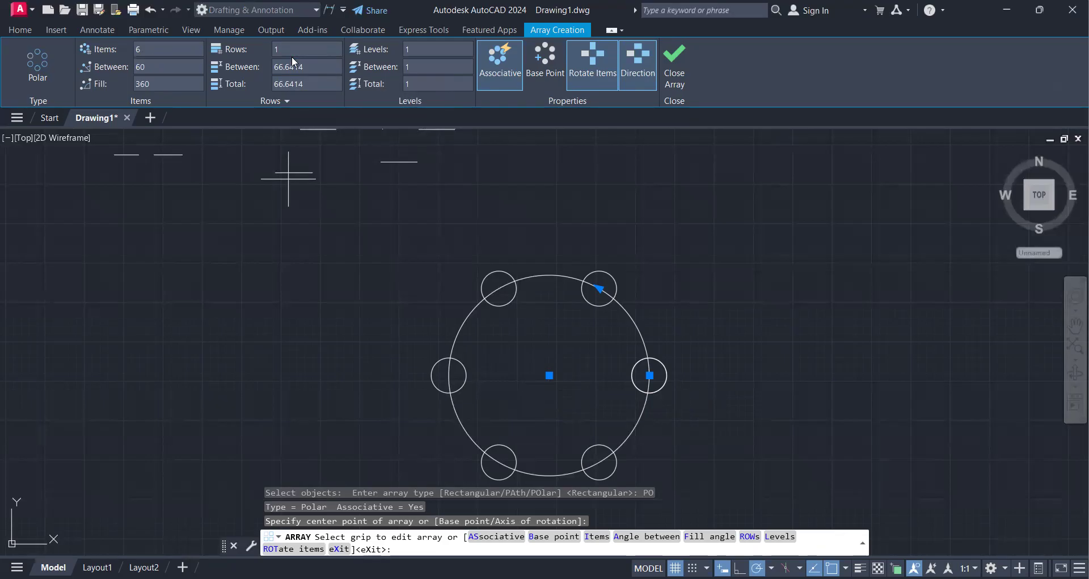
# Set the polar array's item count to 10.
pyautogui.click(137, 49)
pyautogui.write('10')
pyautogui.press('Return')
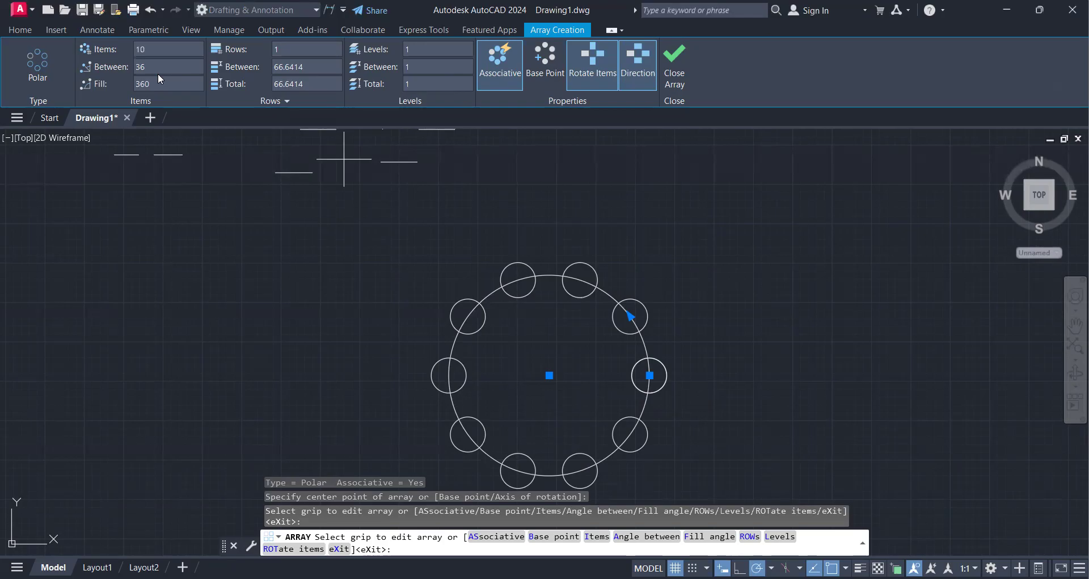
# Set the polar array to 6 items with a fill angle of 180 degrees.
pyautogui.click(134, 52)
pyautogui.write('6')
pyautogui.press('Return')
pyautogui.click(129, 84)
pyautogui.write('180')
pyautogui.press('Return')
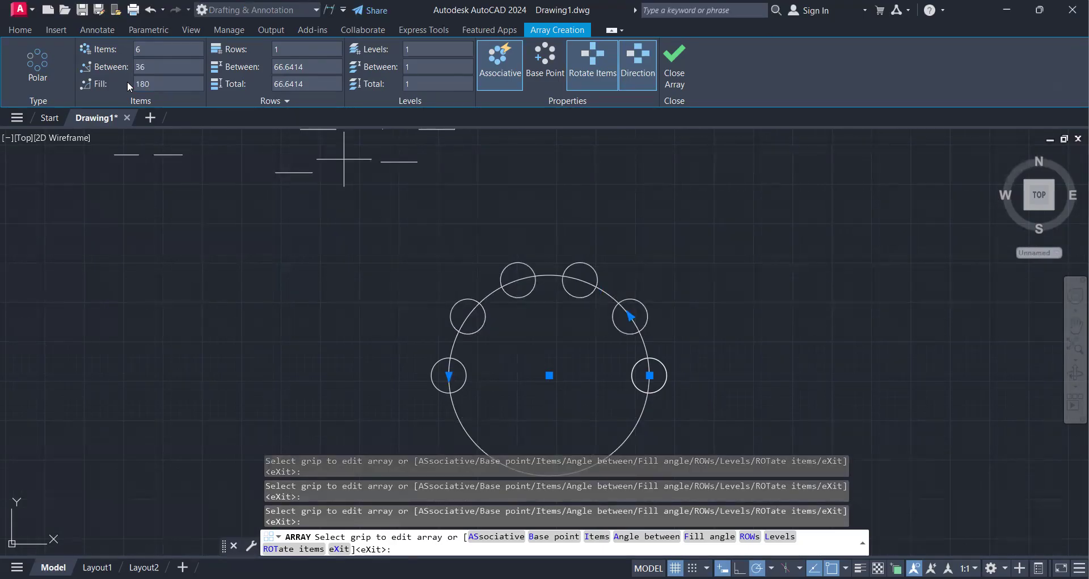
# Set the polar array's fill angle to 360 degrees and finish the array.
pyautogui.click(128, 83)
pyautogui.write('360')
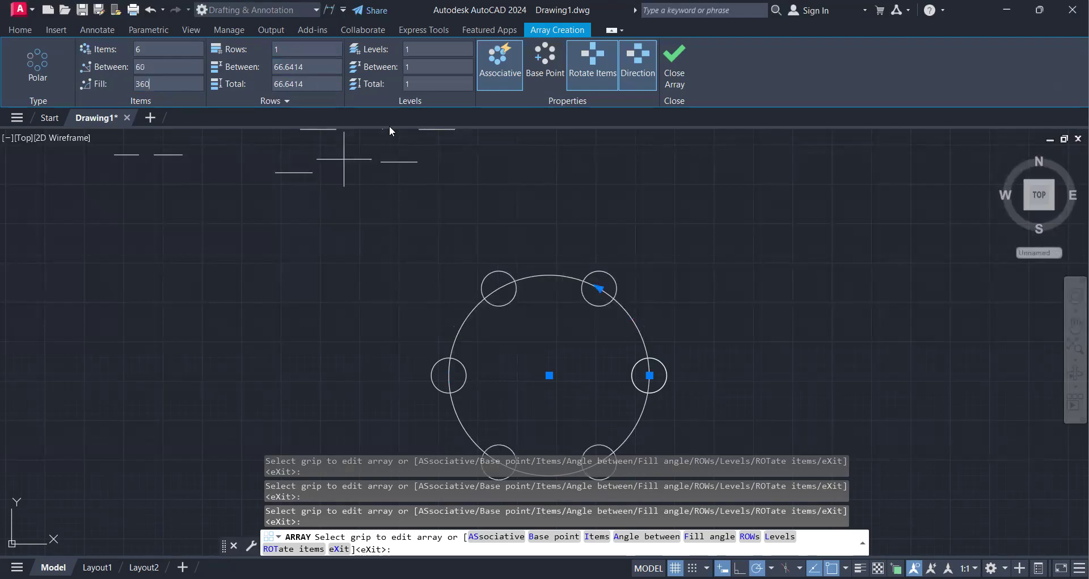
pyautogui.scroll(-2, 533, 312)
pyautogui.moveTo(545, 321); pyautogui.dragTo(421, 304, button='middle')
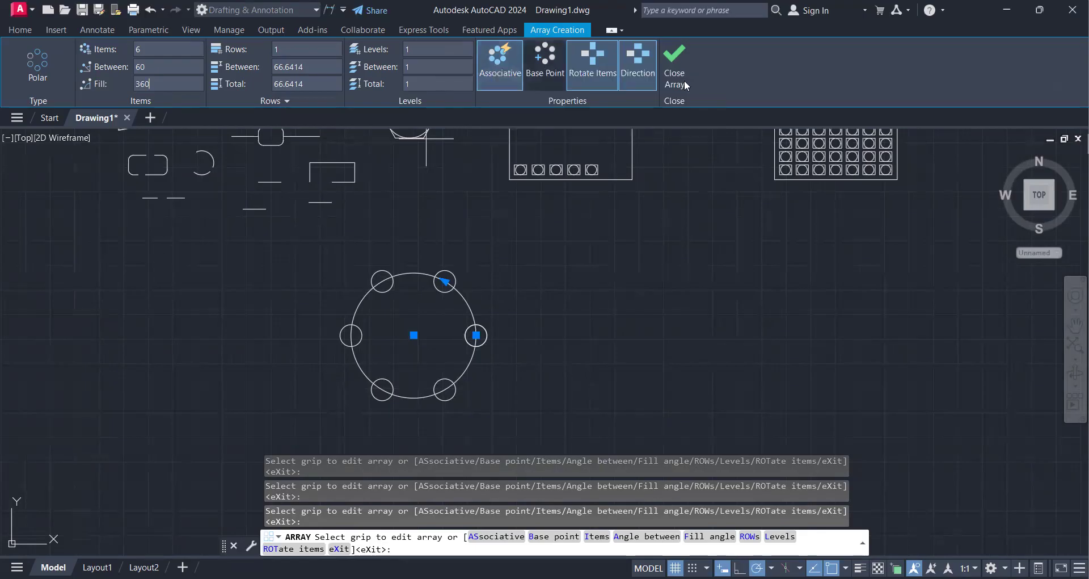
pyautogui.click(684, 80)
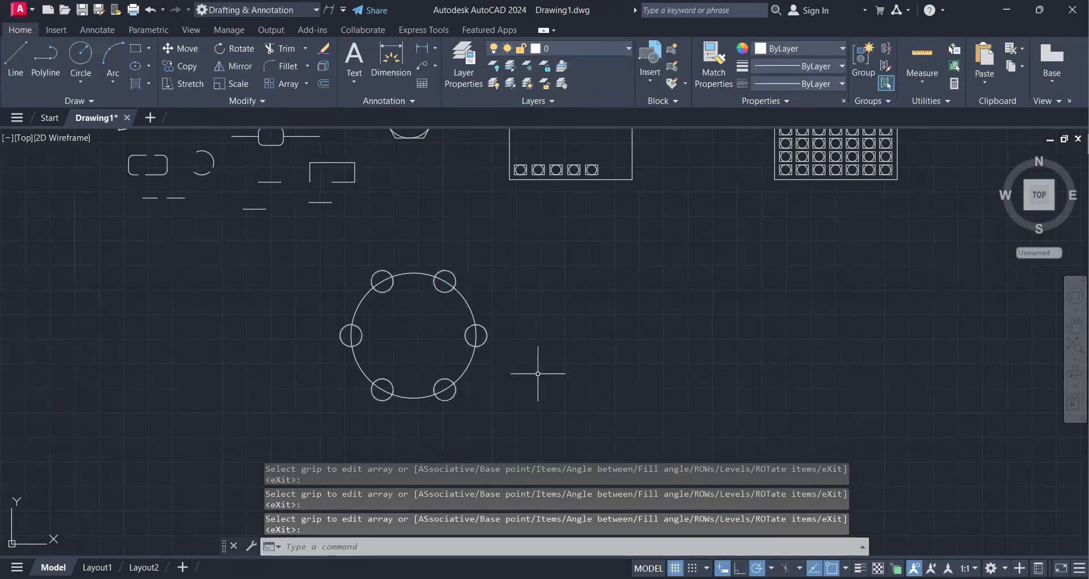
# Copy the large circle and its polar array to the empty space on its right.
pyautogui.moveTo(522, 360); pyautogui.dragTo(506, 347, button='middle')
pyautogui.click(575, 387)
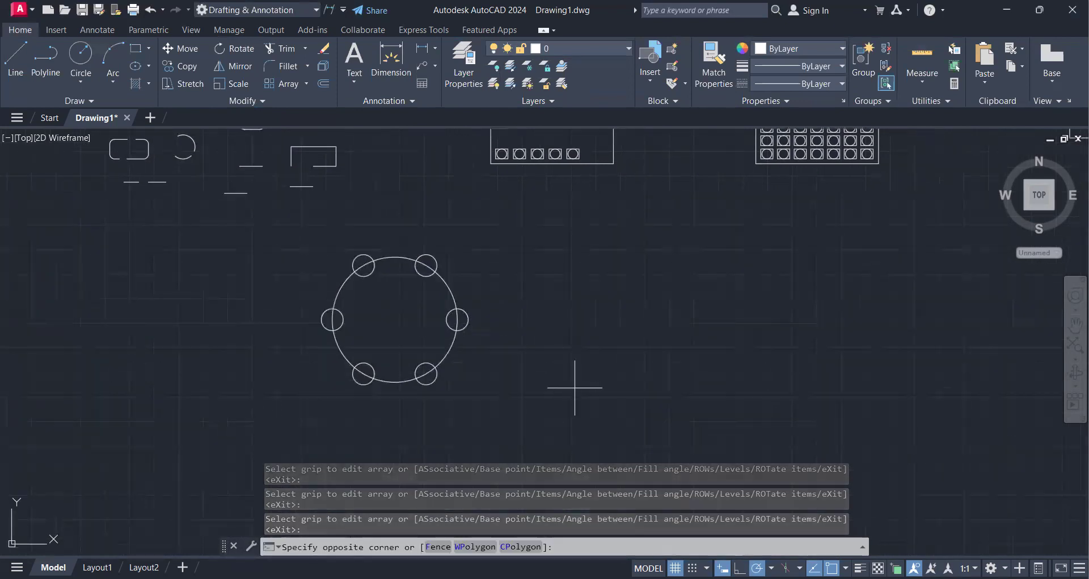
pyautogui.click(328, 296)
pyautogui.write('co')
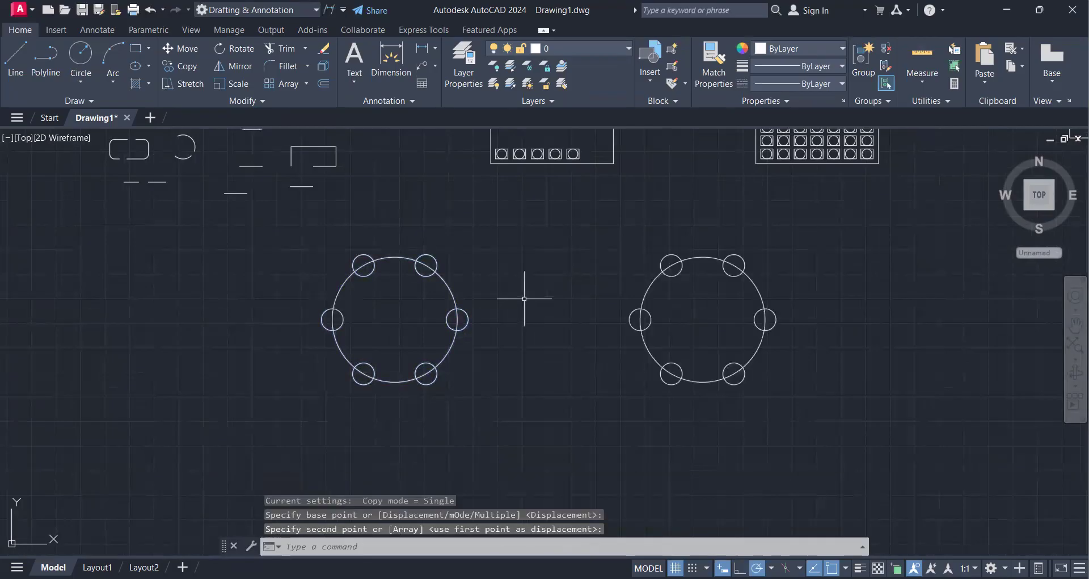
# Set the copied polar array's fill angle to 180 degrees.
pyautogui.moveTo(523, 299); pyautogui.dragTo(363, 299, button='middle')
pyautogui.click(580, 364)
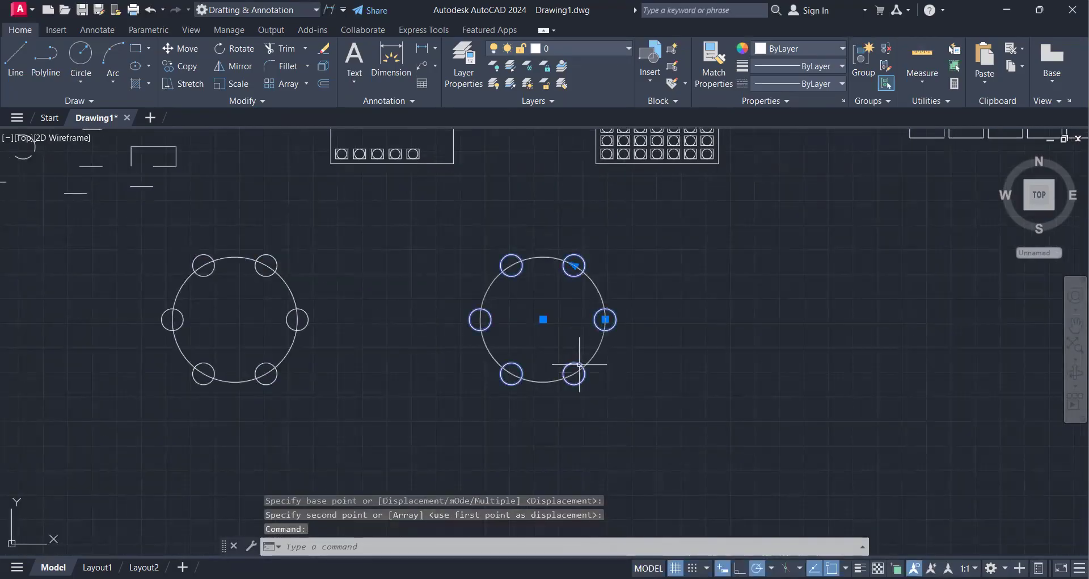
pyautogui.click(149, 83)
pyautogui.write('180')
pyautogui.press('Return')
pyautogui.scroll(-2, 499, 209)
pyautogui.scroll(2, 513, 205)
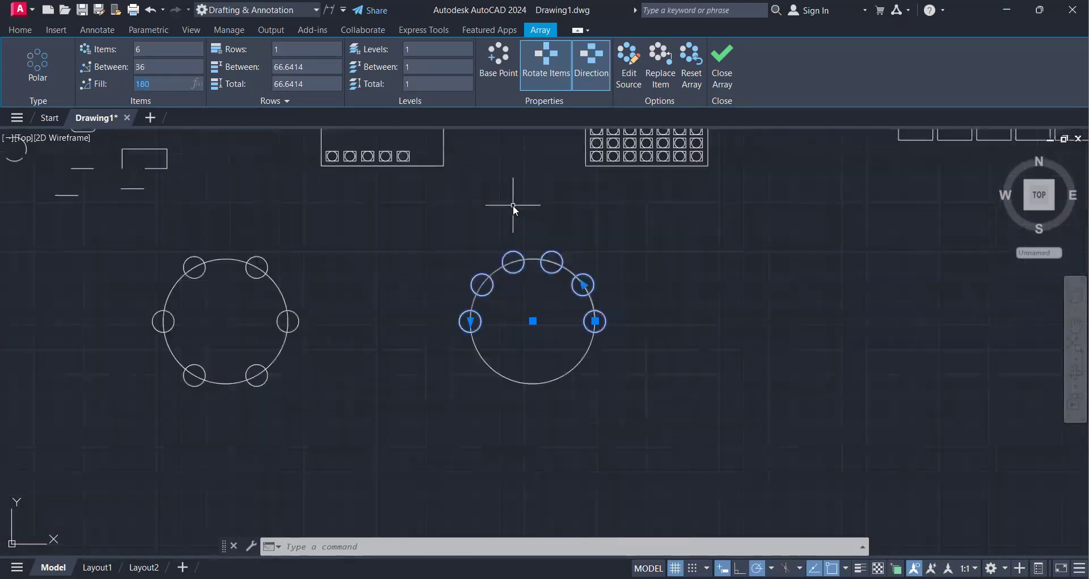
# Give the copied polar array 3 rows spaced 50 units apart and finish editing it.
pyautogui.click(288, 54)
pyautogui.write('2')
pyautogui.press('Return')
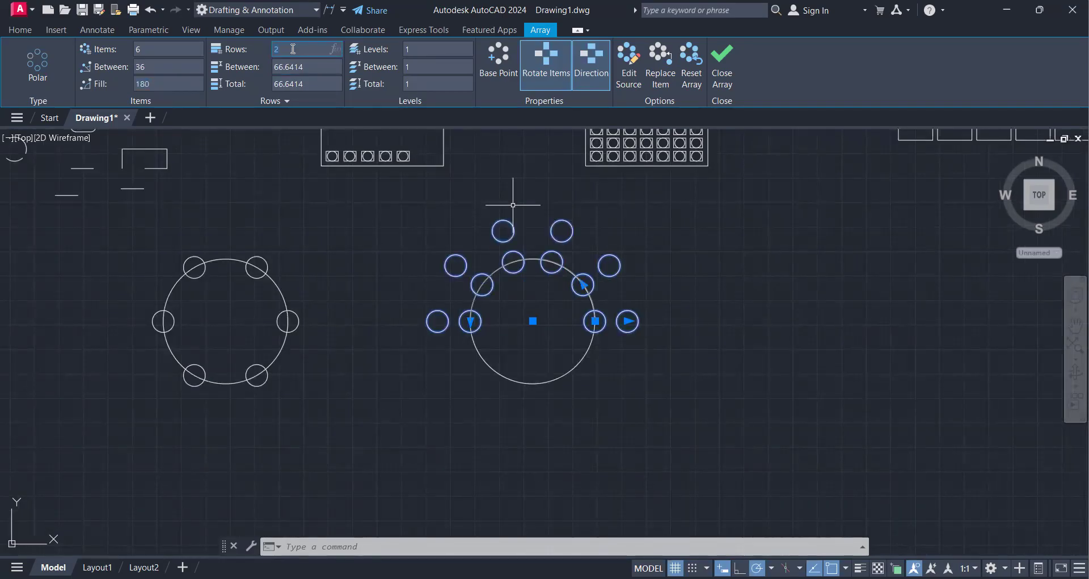
pyautogui.write('3')
pyautogui.press('Return')
pyautogui.click(292, 68)
pyautogui.write('50')
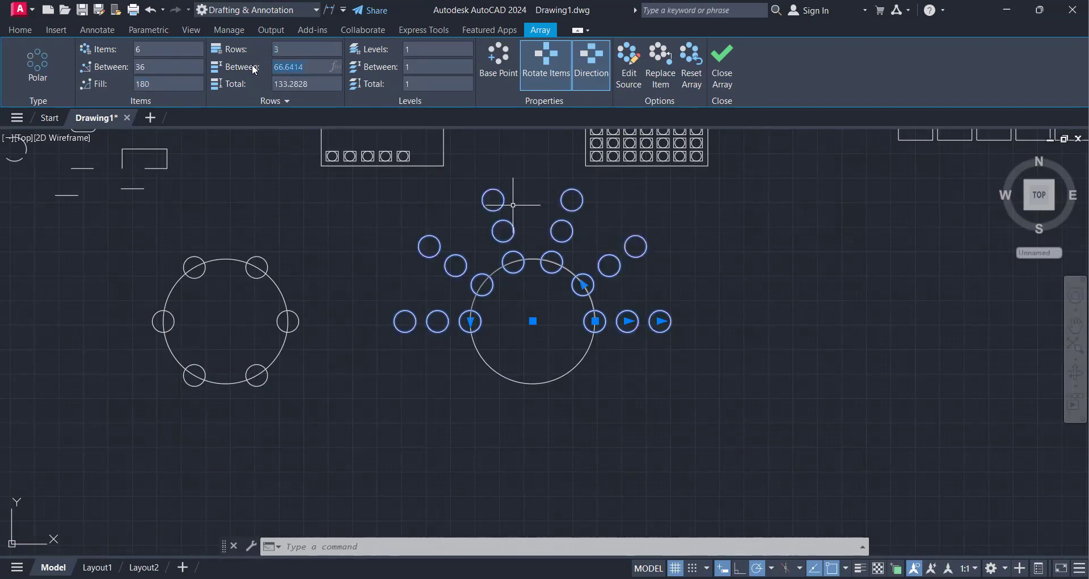
pyautogui.press('Return')
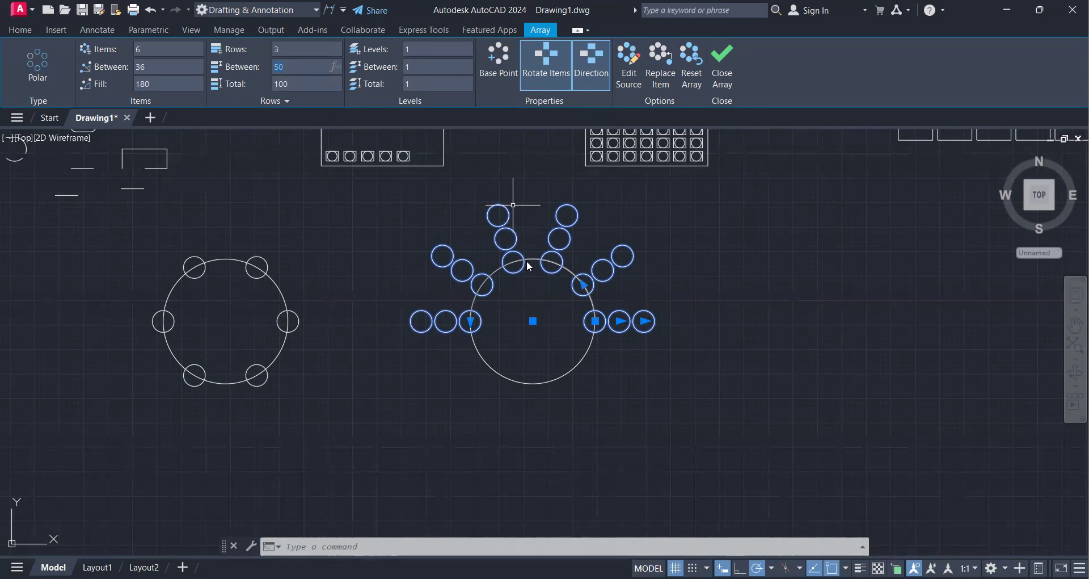
pyautogui.click(722, 62)
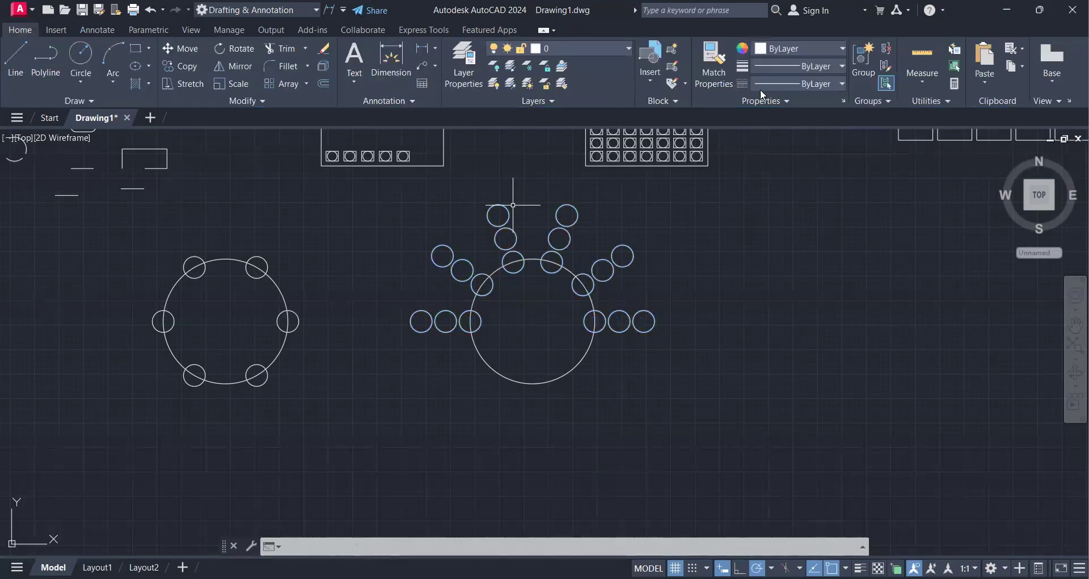
# Try stretching the original full-circle polar array to a radius of about 244, and undo the change.
pyautogui.click(248, 266)
pyautogui.scroll(2, 250, 341)
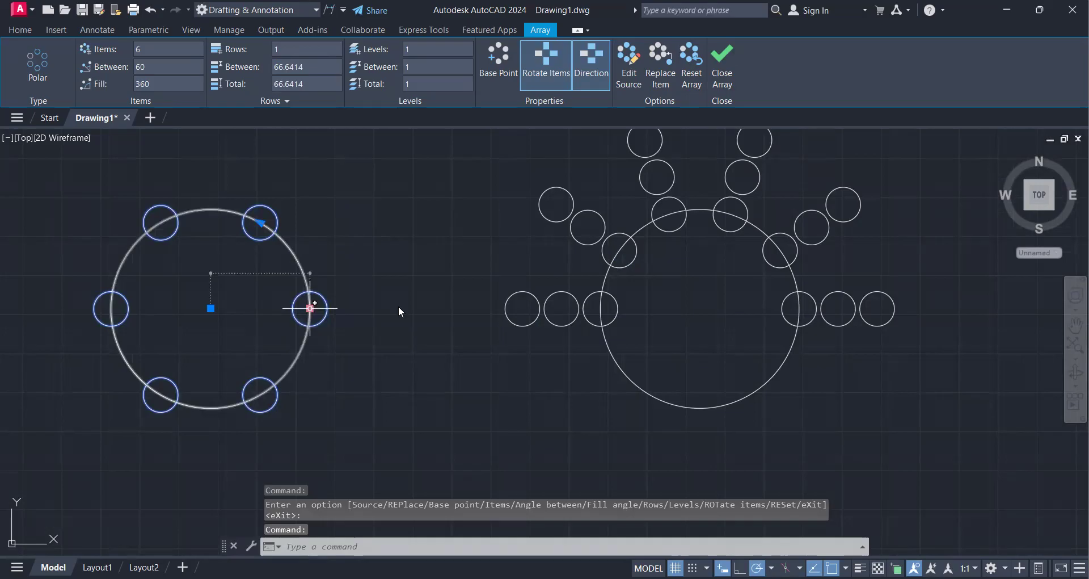
pyautogui.click(310, 308)
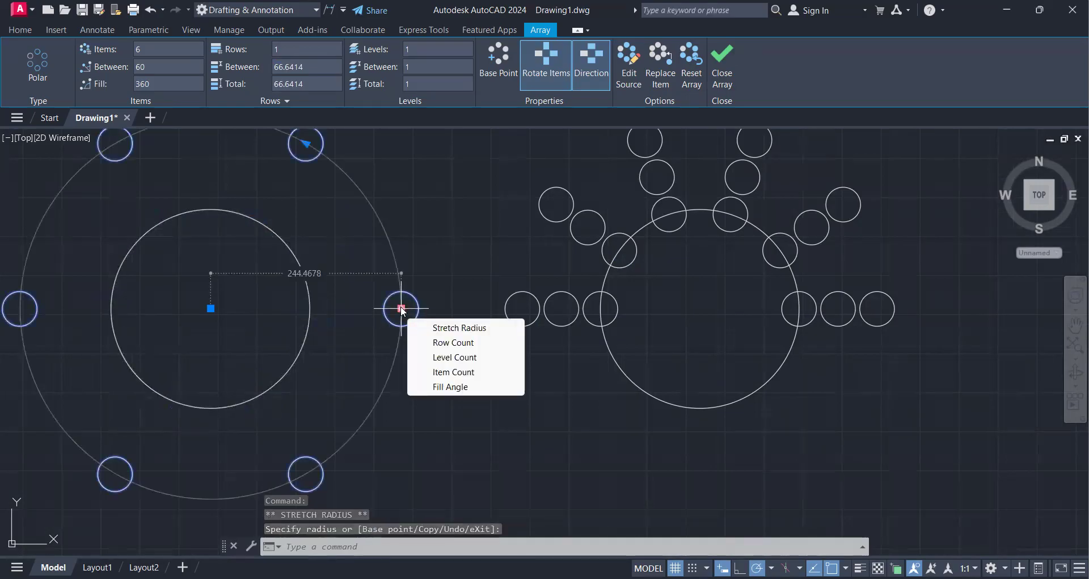
pyautogui.click(401, 308)
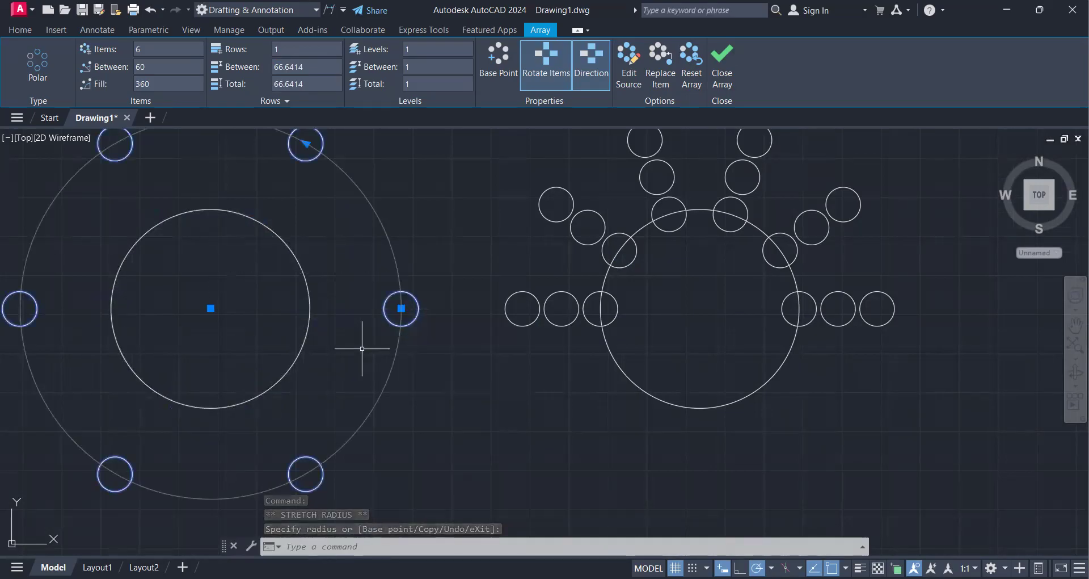
pyautogui.click(715, 73)
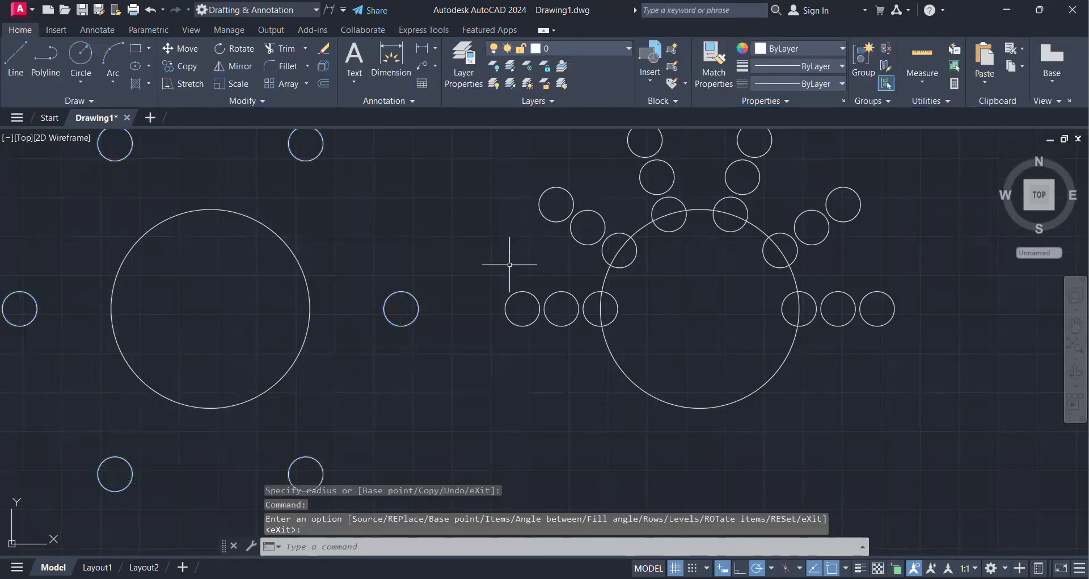
pyautogui.hotkey('ctrl', 'z')
pyautogui.hotkey('ctrl', 'z')
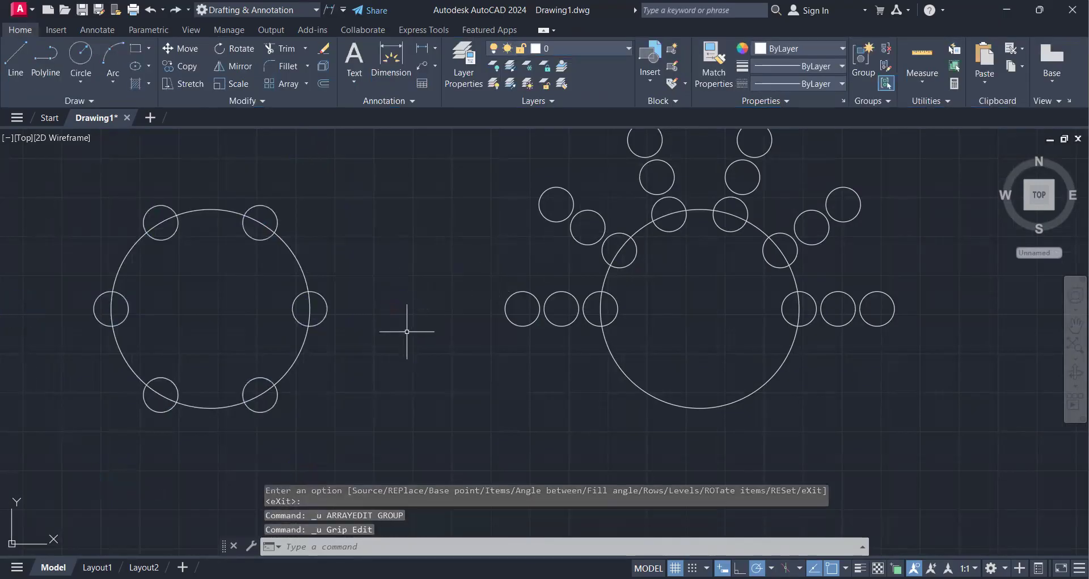
# Try an angle of 70 degrees between the original polar array's items using its angle grip, and undo it.
pyautogui.click(325, 301)
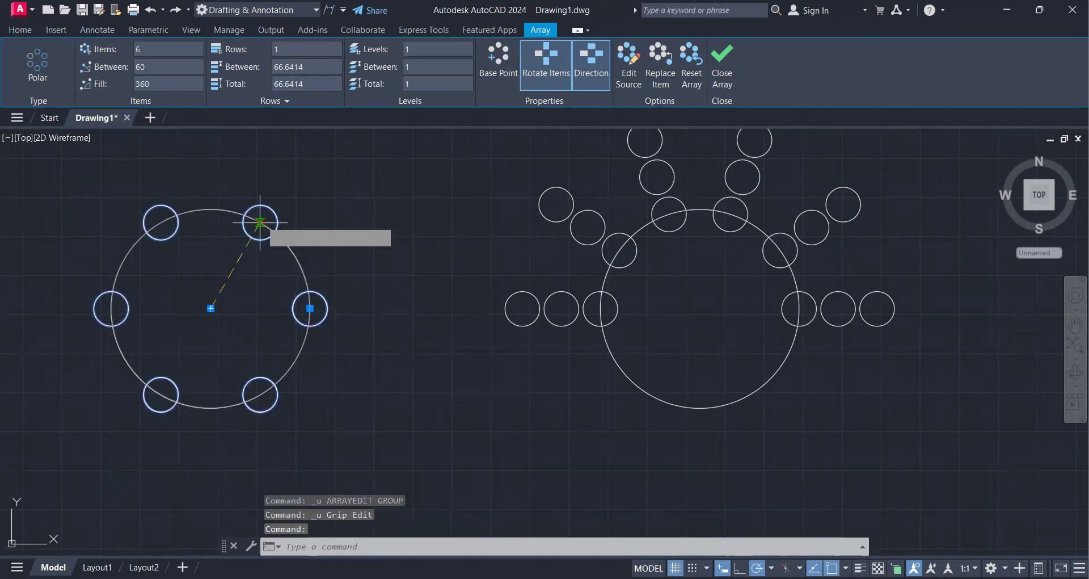
pyautogui.click(260, 222)
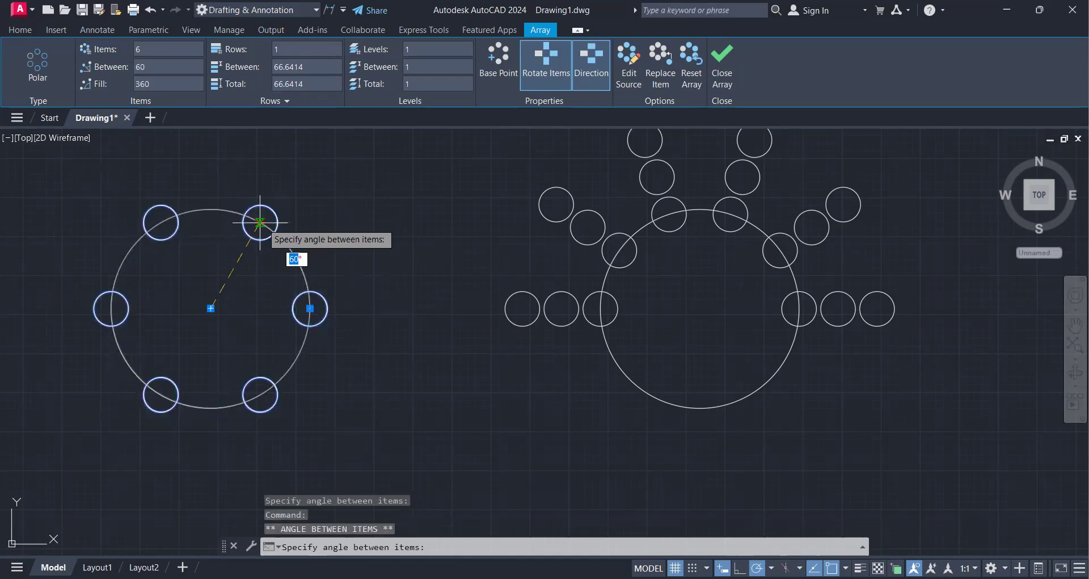
pyautogui.click(260, 222)
pyautogui.click(260, 222)
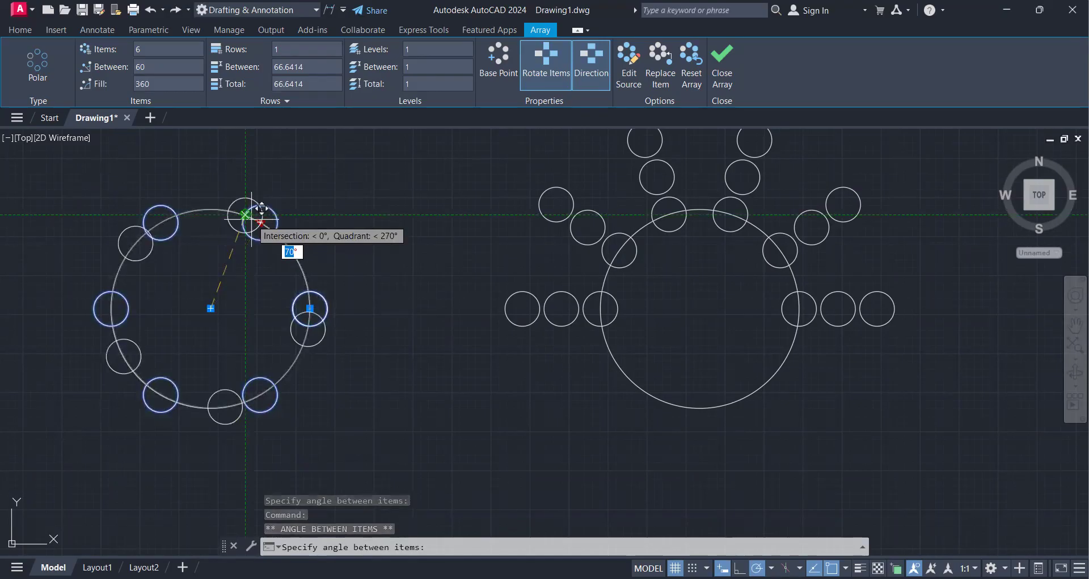
pyautogui.click(252, 216)
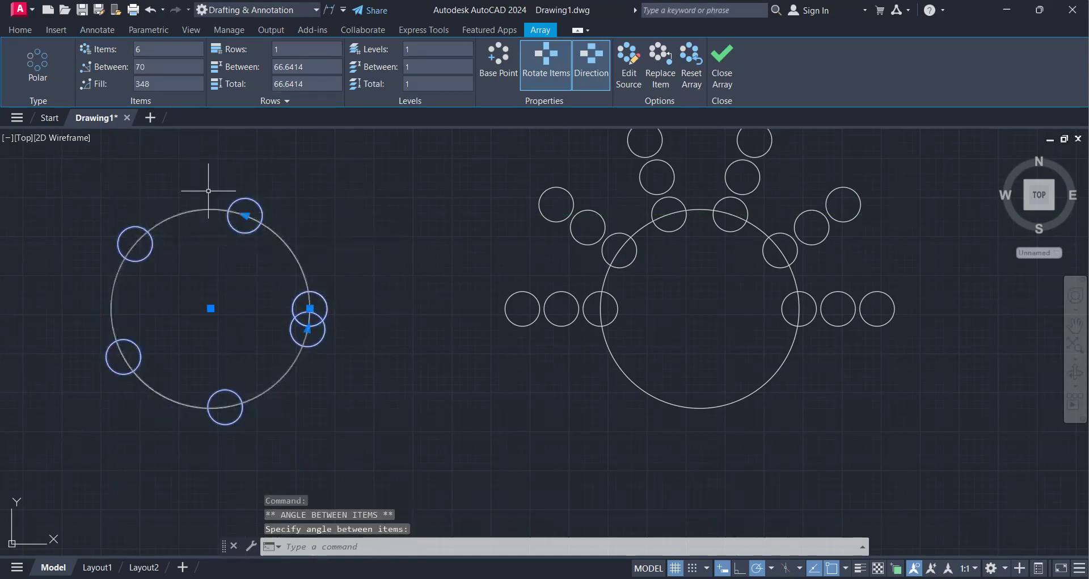
pyautogui.hotkey('ctrl', 'z')
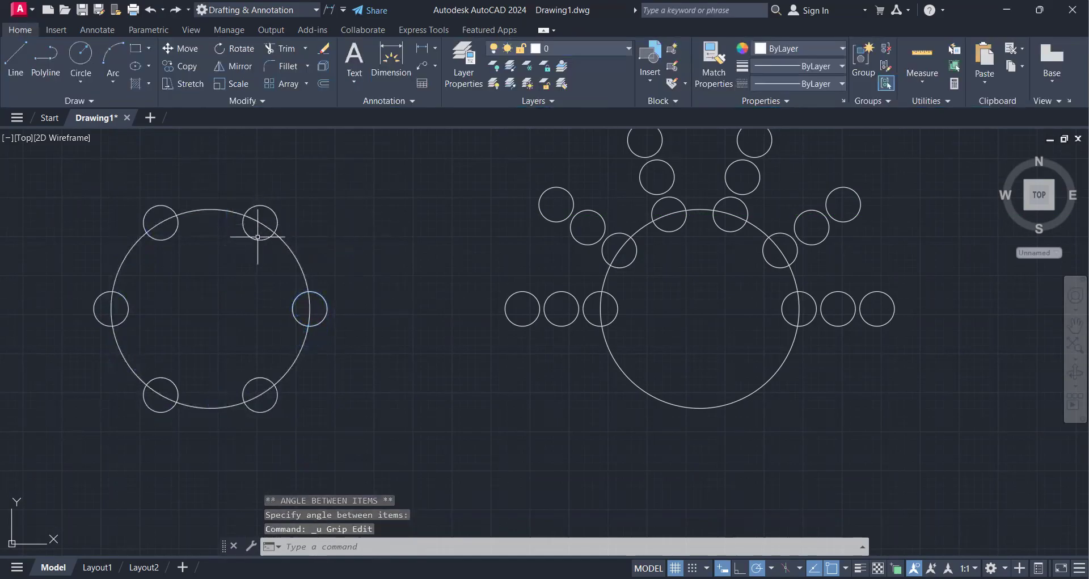
# Try moving the original polar array by its center grip to below the large circle, and undo the move.
pyautogui.click(293, 308)
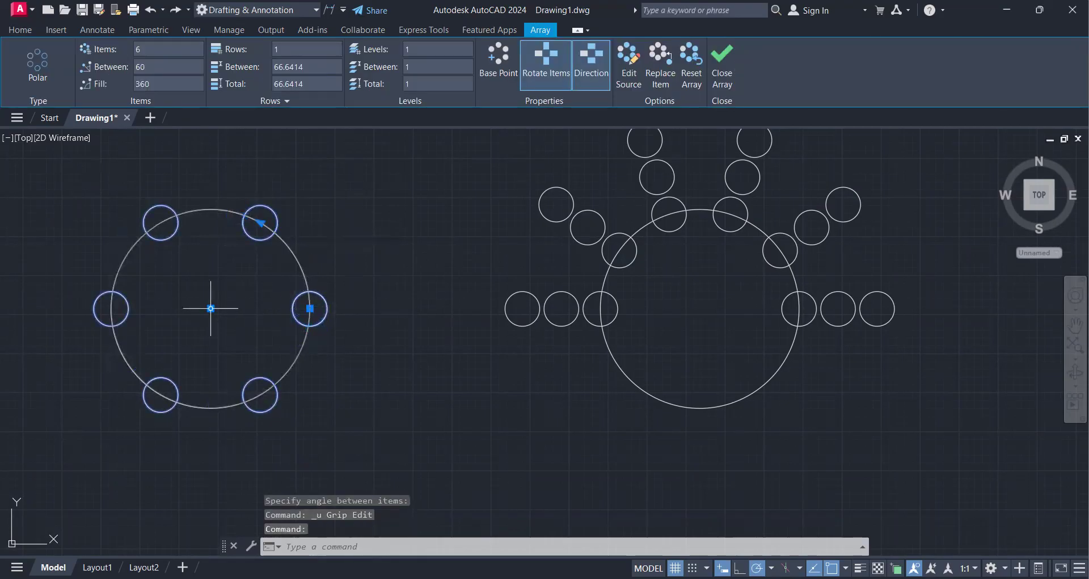
pyautogui.click(211, 308)
pyautogui.scroll(-4, 346, 262)
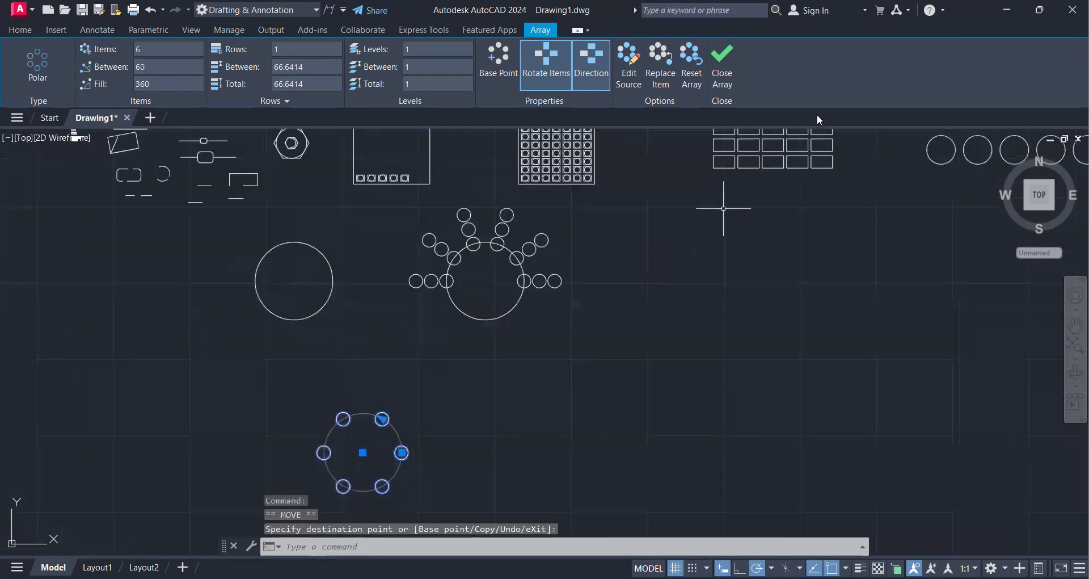
pyautogui.click(724, 62)
pyautogui.moveTo(387, 462); pyautogui.dragTo(416, 421, button='middle')
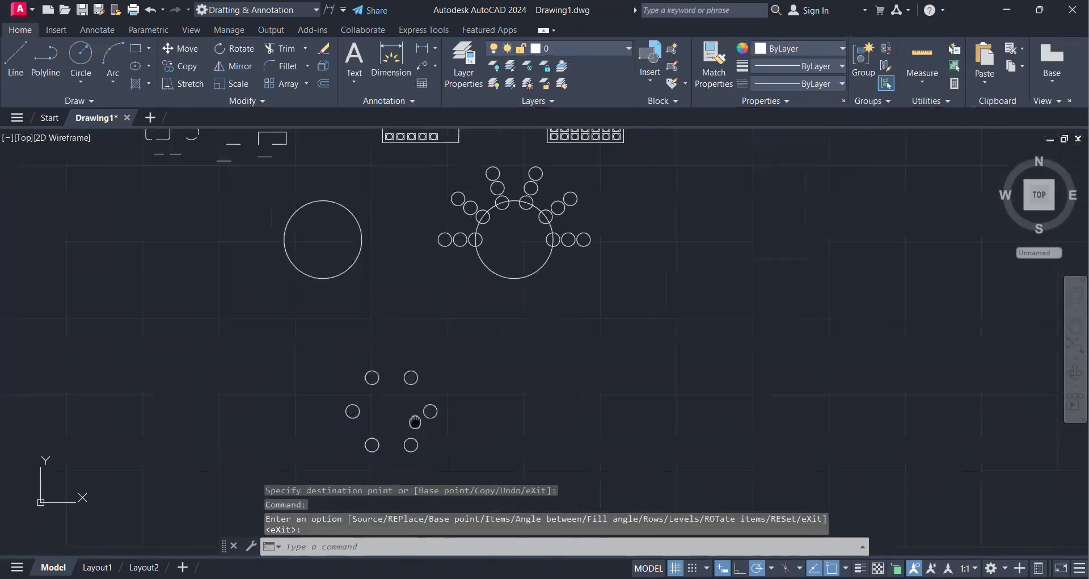
pyautogui.hotkey('ctrl', 'z')
pyautogui.hotkey('ctrl', 'z')
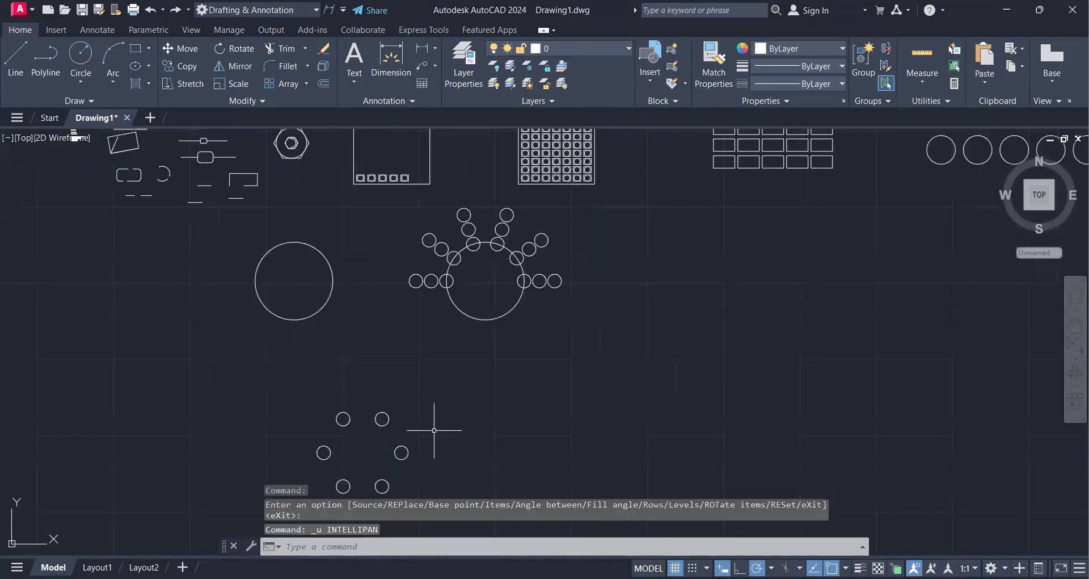
pyautogui.hotkey('ctrl', 'z')
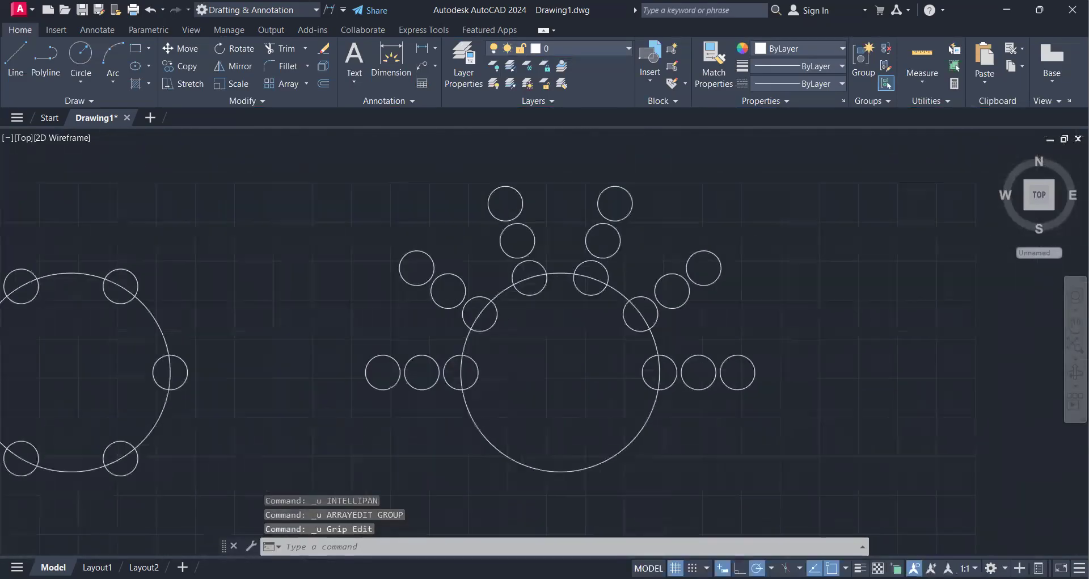
# Increase the 180-degree polar array's row count to 4 using its outermost row grip.
pyautogui.click(535, 294)
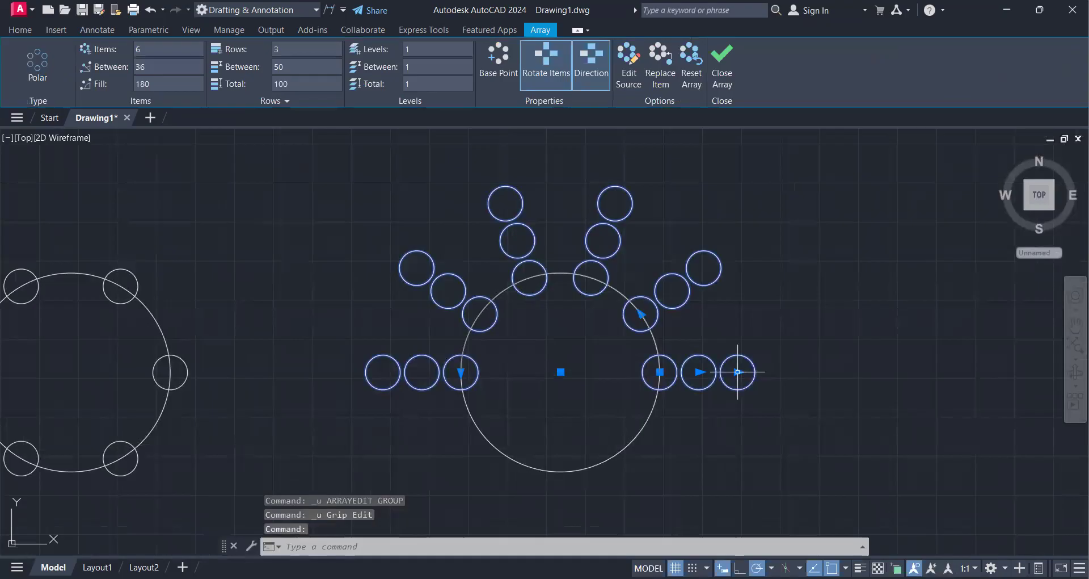
pyautogui.click(737, 371)
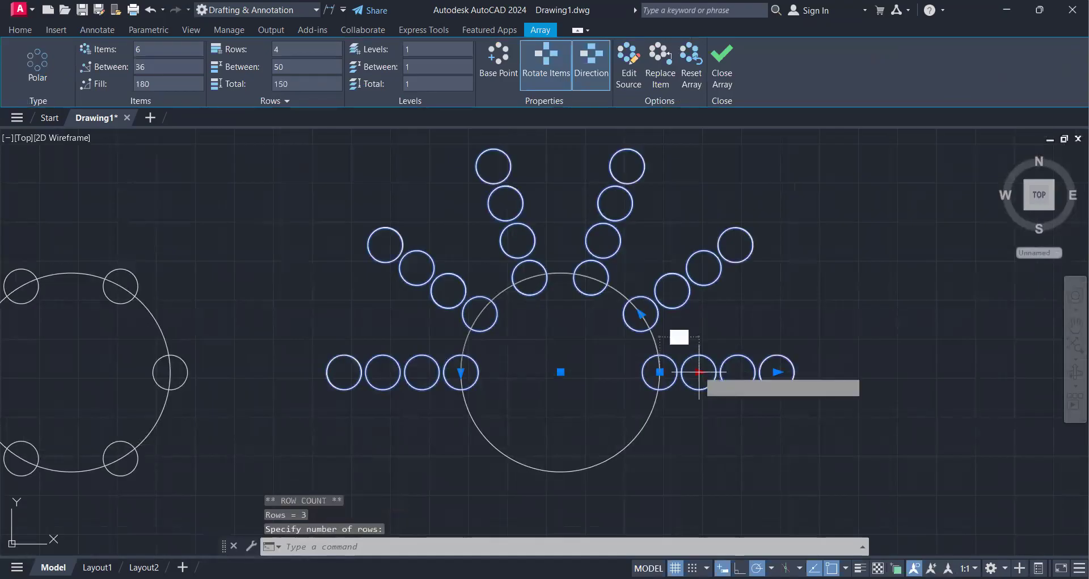
# Widen the 180-degree polar array to 60 degrees between items with its angle grip, stretch its radius outward, and finish editing the array.
pyautogui.click(699, 371)
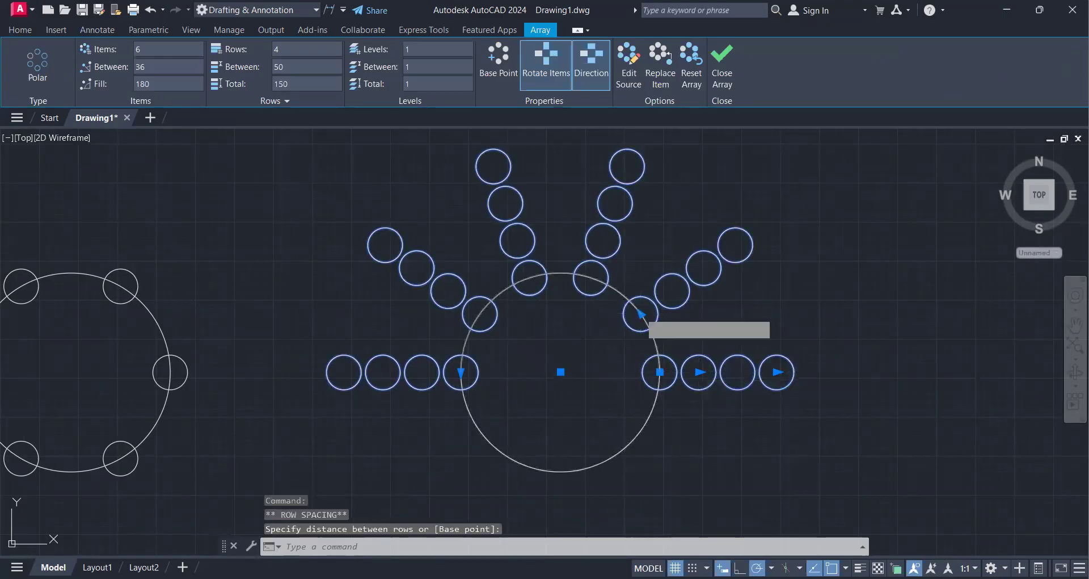
pyautogui.click(641, 313)
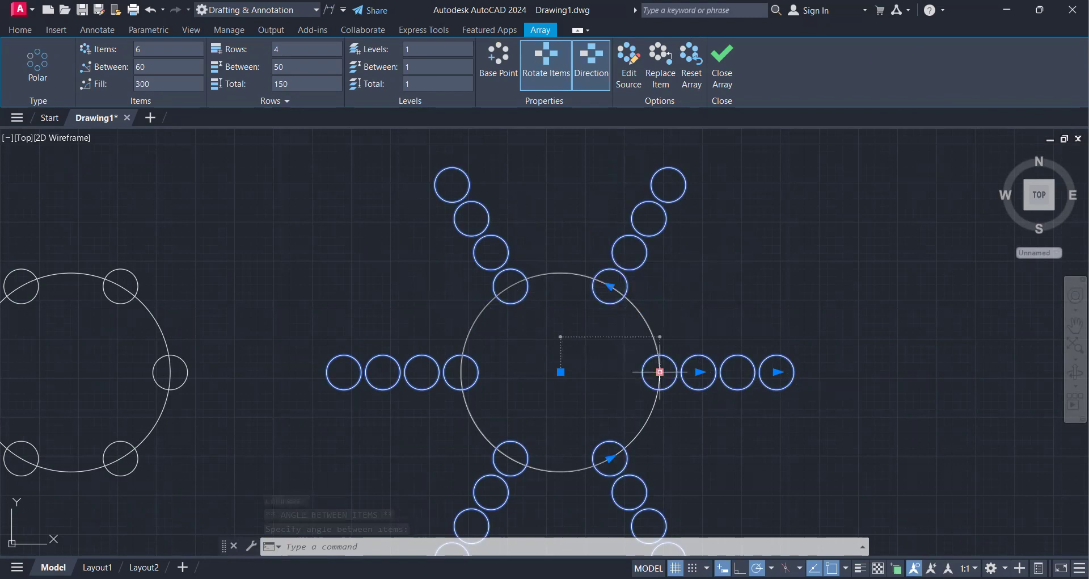
pyautogui.click(660, 372)
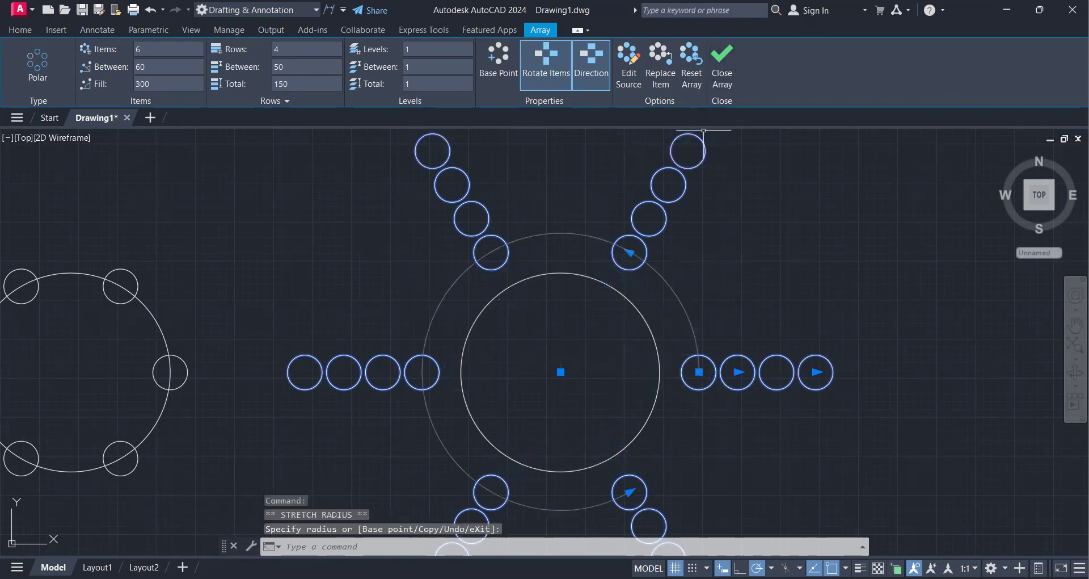
pyautogui.click(722, 65)
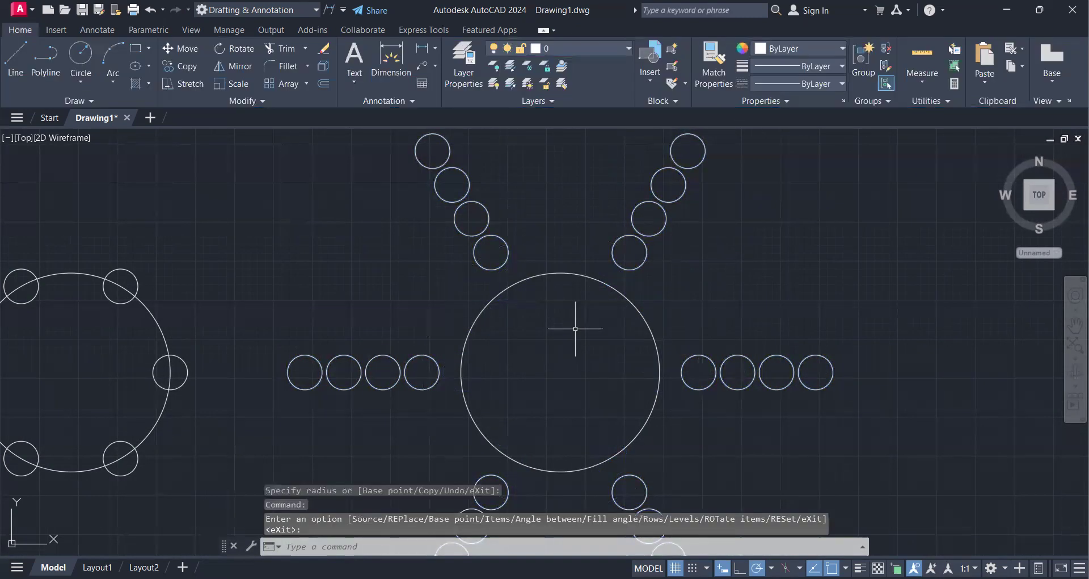
# Draw a circle with a radius of about 144 in the empty area beside the four-row polar array.
pyautogui.scroll(-5, 575, 329)
pyautogui.scroll(2, 483, 343)
pyautogui.scroll(-2, 483, 342)
pyautogui.moveTo(473, 340); pyautogui.dragTo(406, 329, button='middle')
pyautogui.scroll(-2, 407, 329)
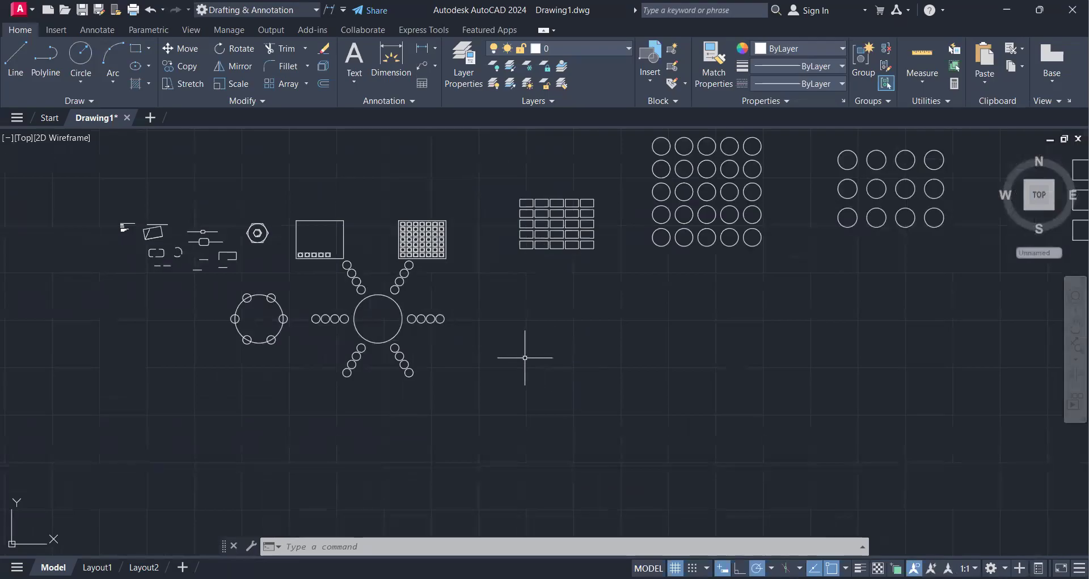
pyautogui.scroll(2, 467, 336)
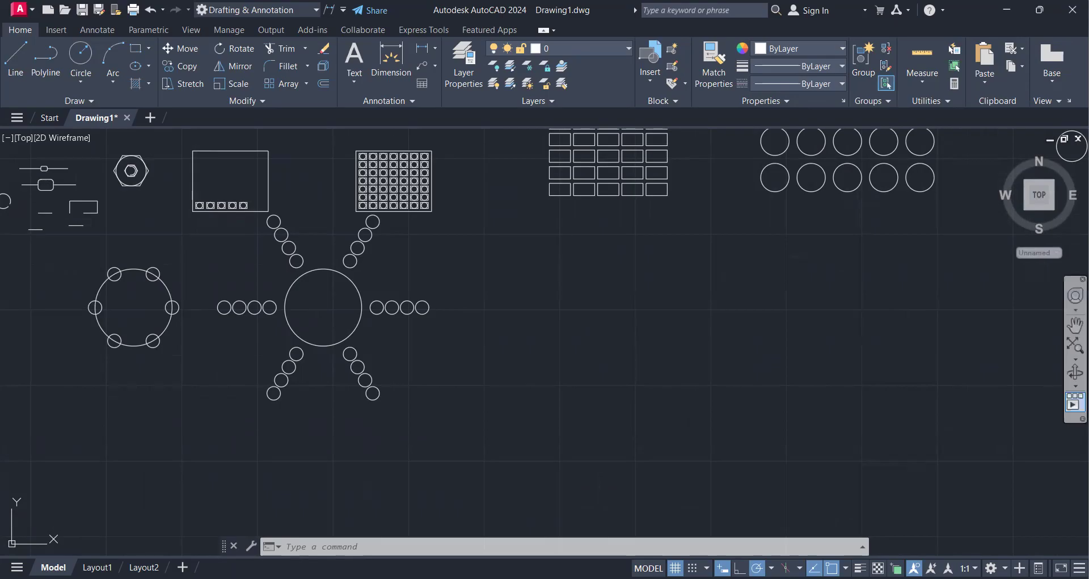
pyautogui.moveTo(573, 294); pyautogui.dragTo(467, 312, button='middle')
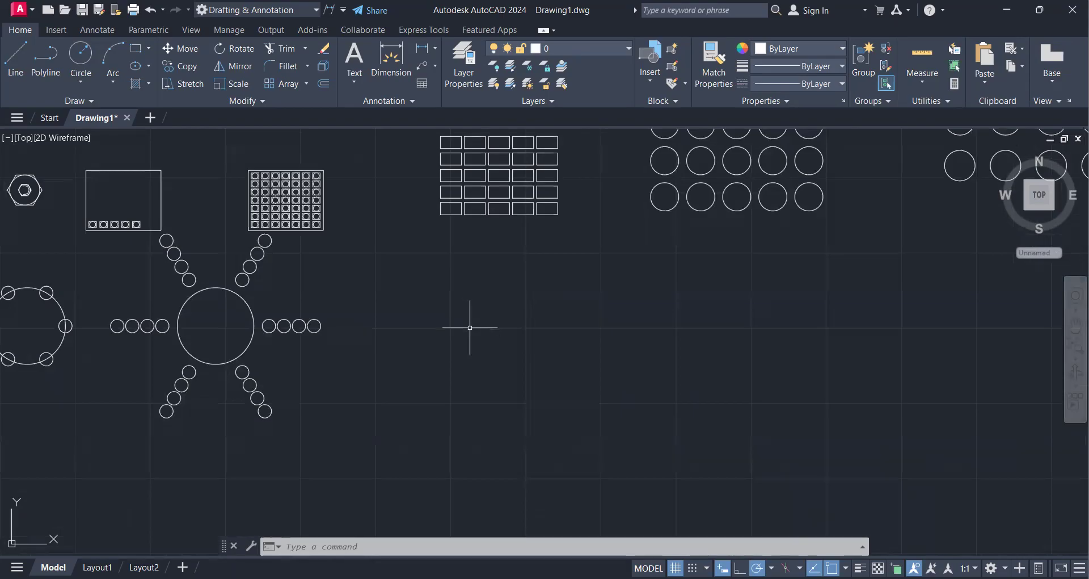
pyautogui.moveTo(483, 309); pyautogui.dragTo(468, 341, button='middle')
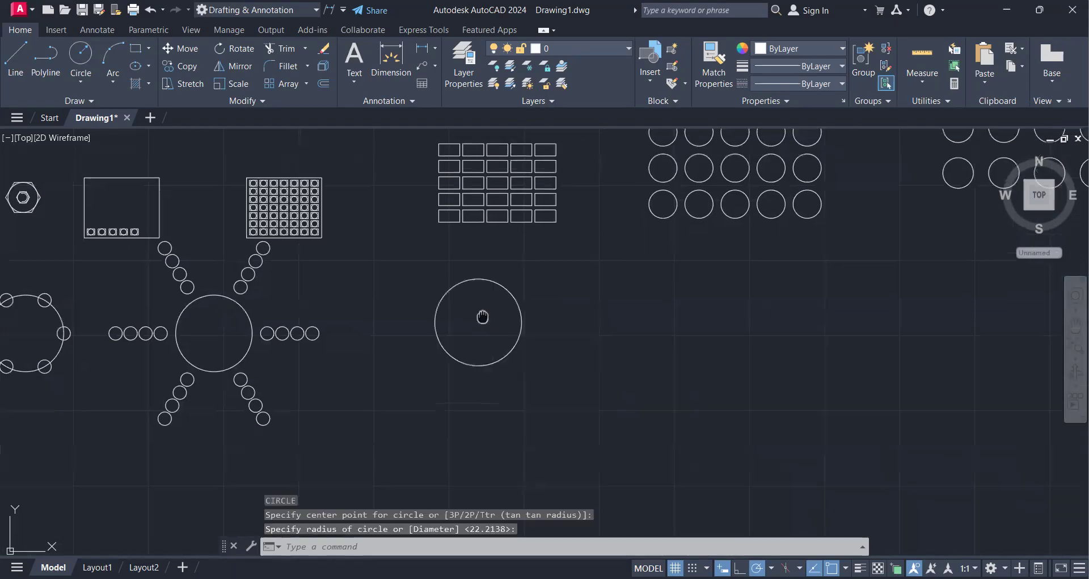
pyautogui.scroll(2, 477, 344)
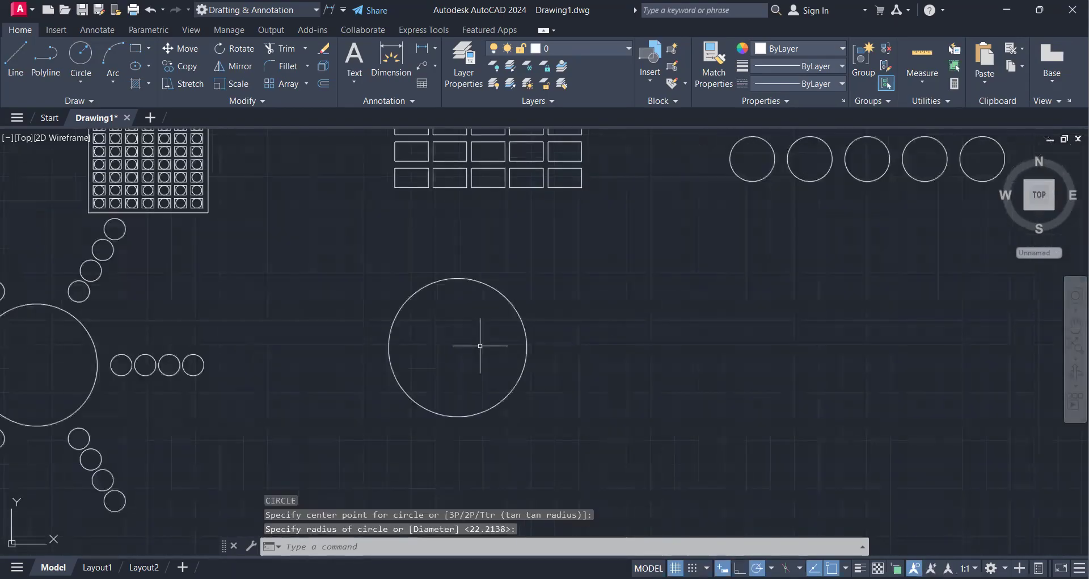
# Draw a small upright rectangle and move it close to the new circle's right edge.
pyautogui.write('rec')
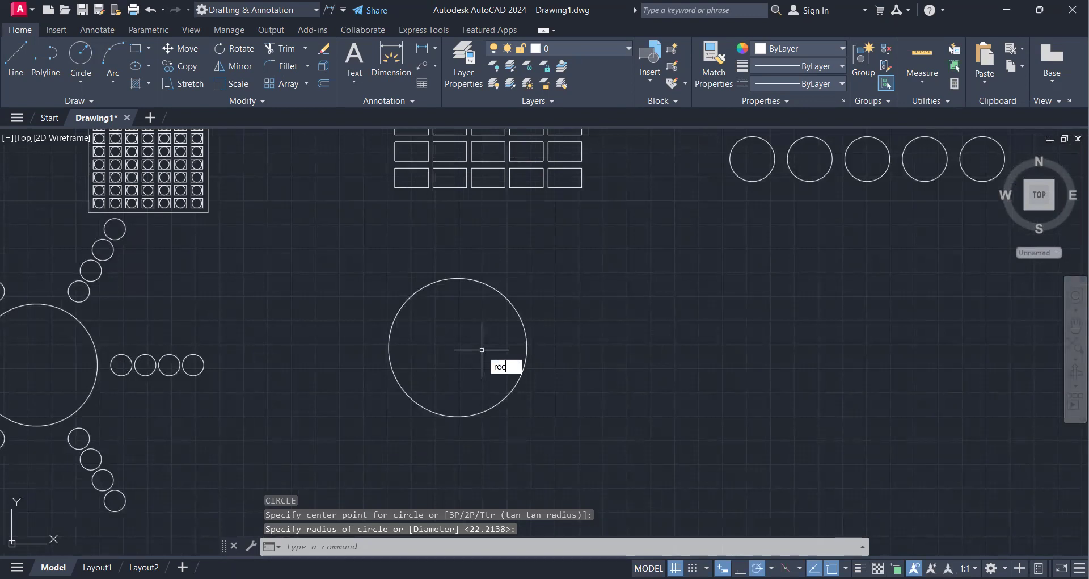
pyautogui.press('Return')
pyautogui.click(573, 330)
pyautogui.click(592, 363)
pyautogui.click(612, 367)
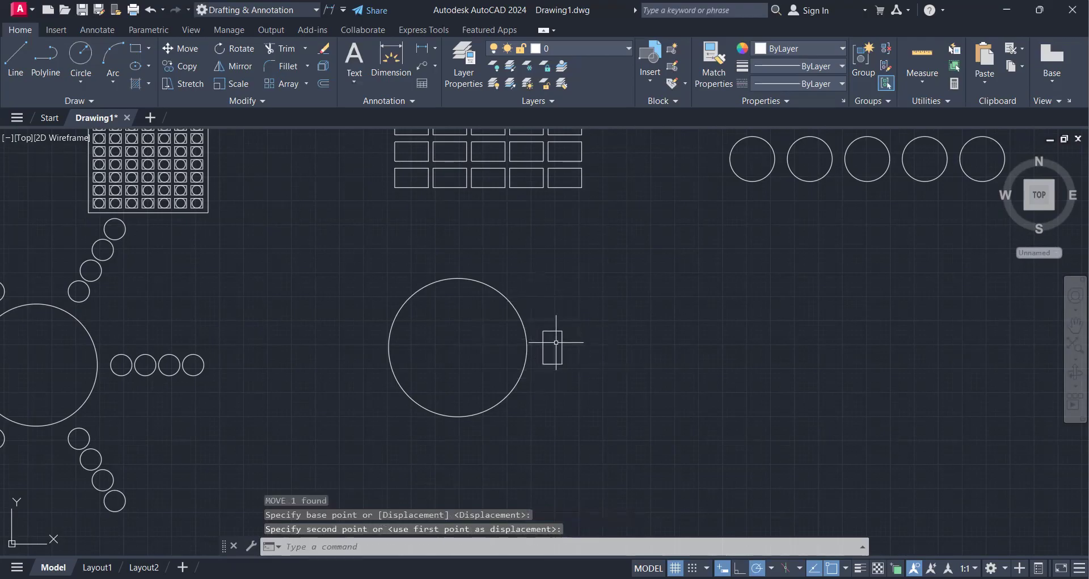
# Create a polar array of 6 rectangles filling 360 degrees around the new circle's center.
pyautogui.moveTo(444, 357); pyautogui.dragTo(449, 381, button='middle')
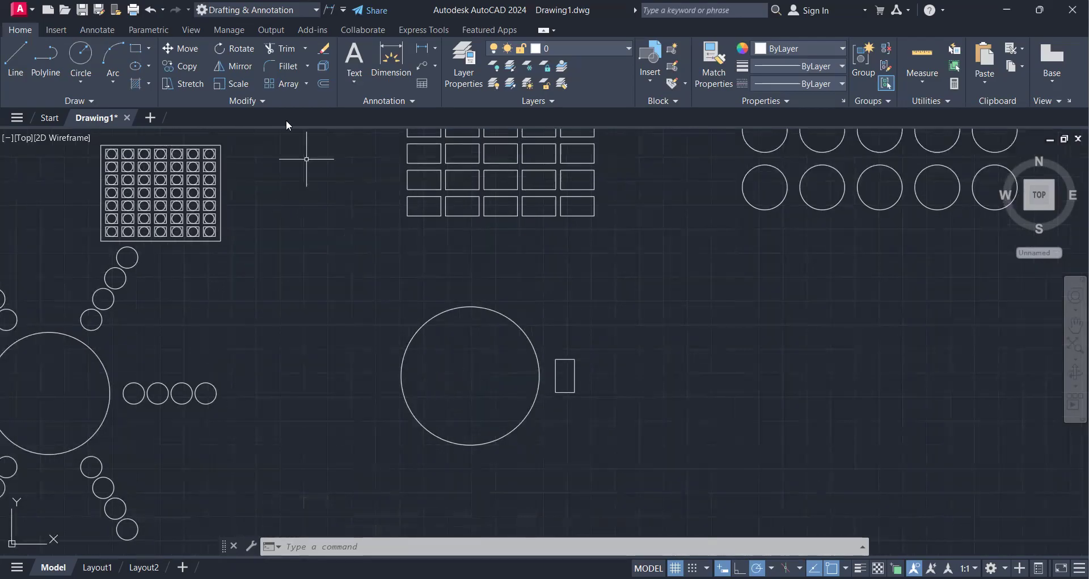
pyautogui.click(306, 83)
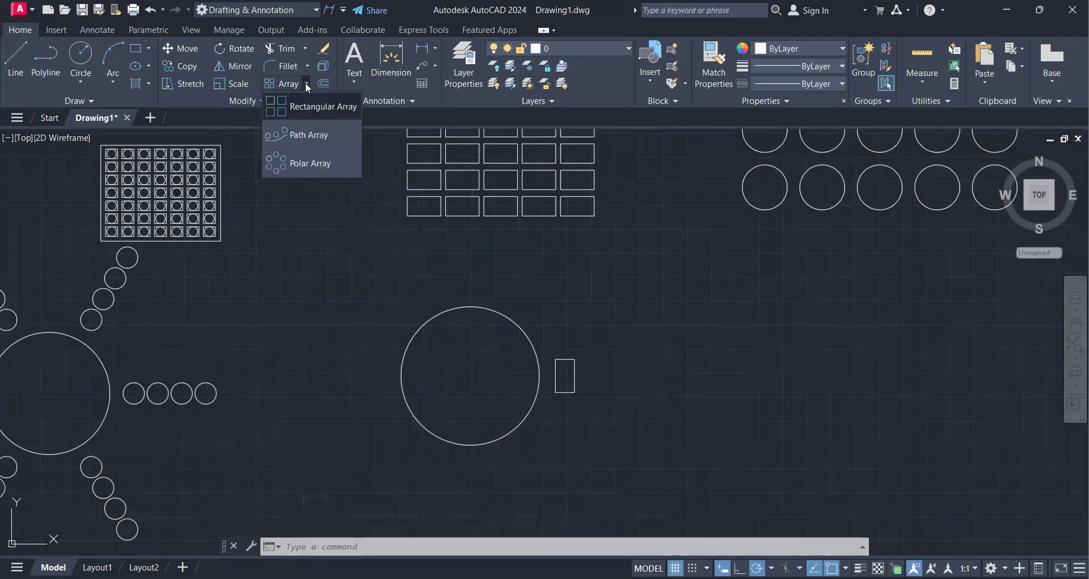
pyautogui.click(310, 163)
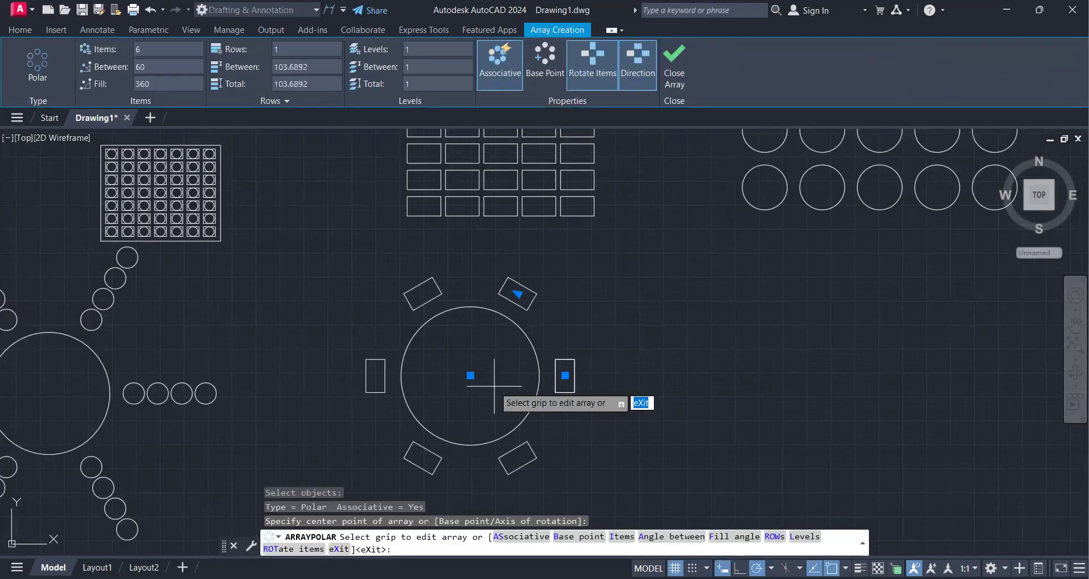
pyautogui.click(677, 71)
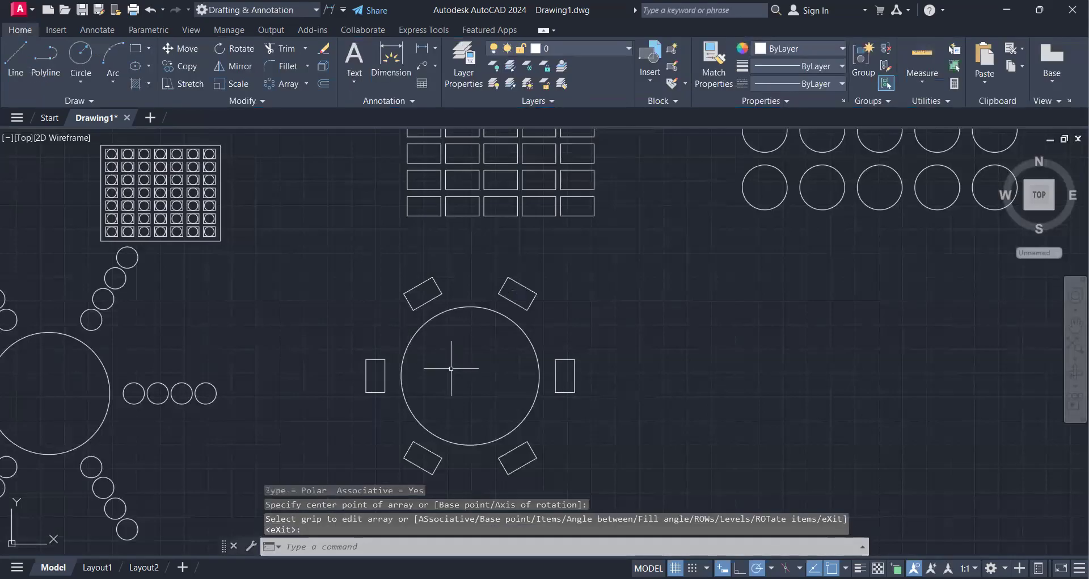
# Set the rectangle polar array's item count to 8 and finish editing the array.
pyautogui.click(565, 375)
pyautogui.click(151, 47)
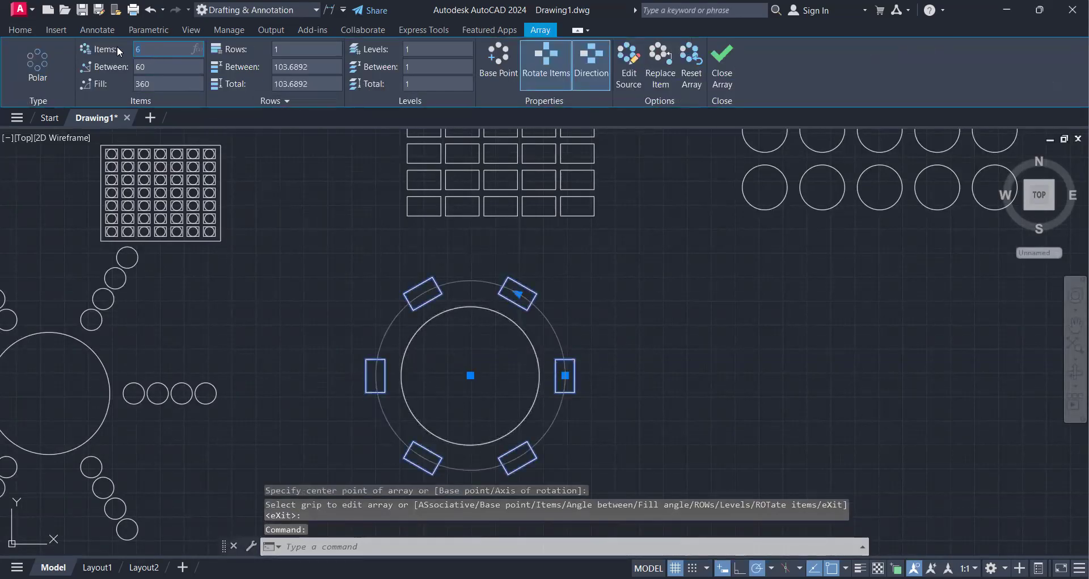
pyautogui.write('8')
pyautogui.press('Return')
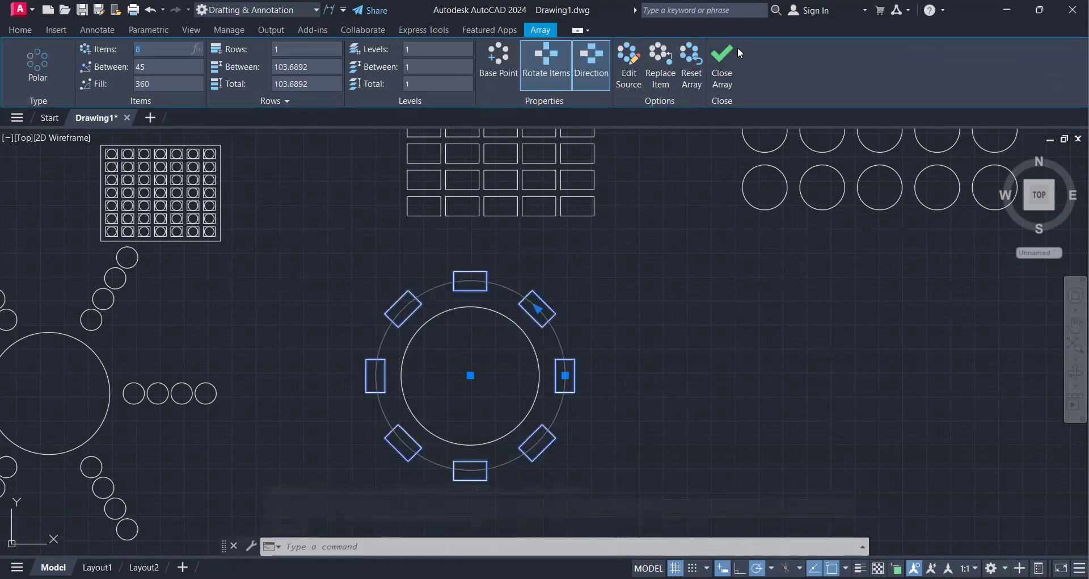
pyautogui.click(716, 69)
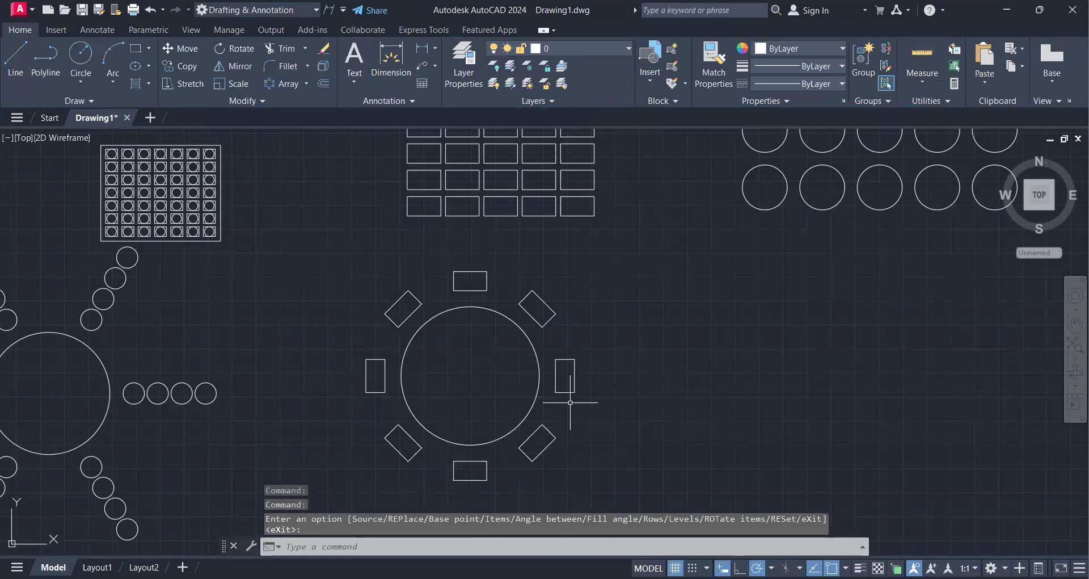
# Copy the circle together with its eight-rectangle polar array to the empty space on its right.
pyautogui.click(638, 477)
pyautogui.click(460, 365)
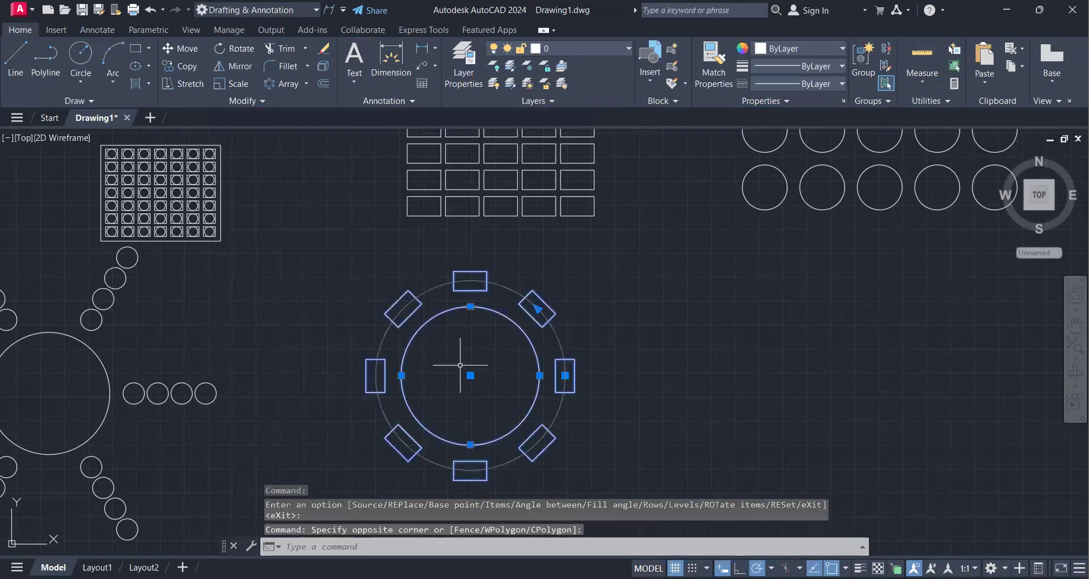
pyautogui.write('co')
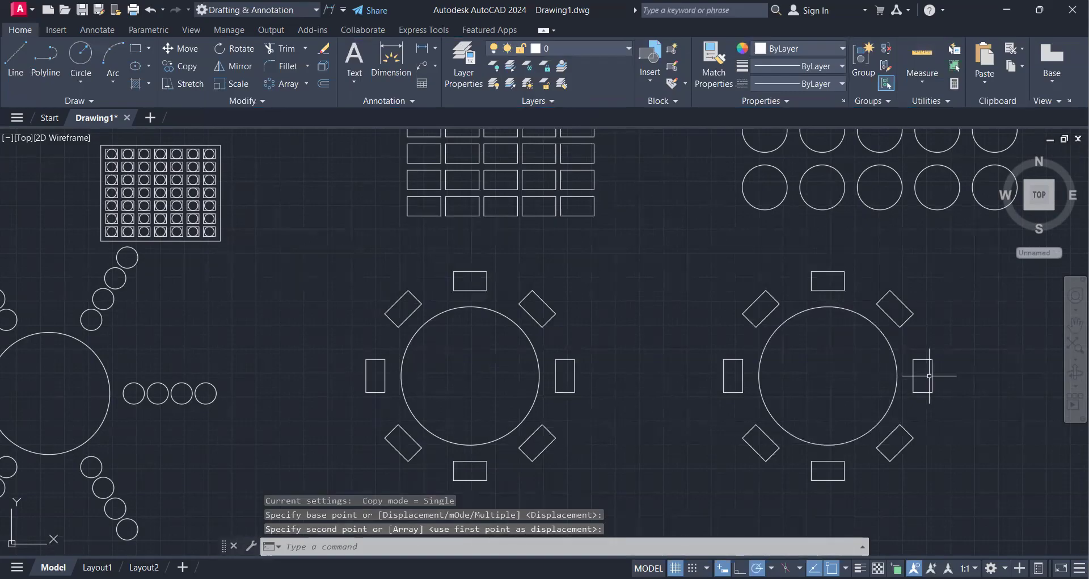
# Turn off Rotate Items for the copied rectangle polar array and finish editing it.
pyautogui.click(917, 376)
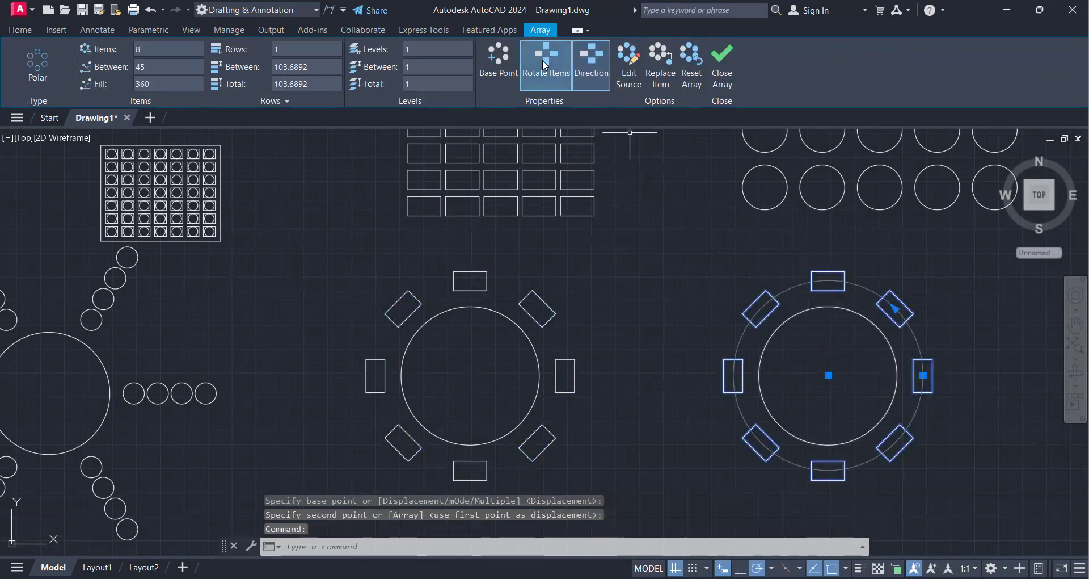
pyautogui.click(543, 63)
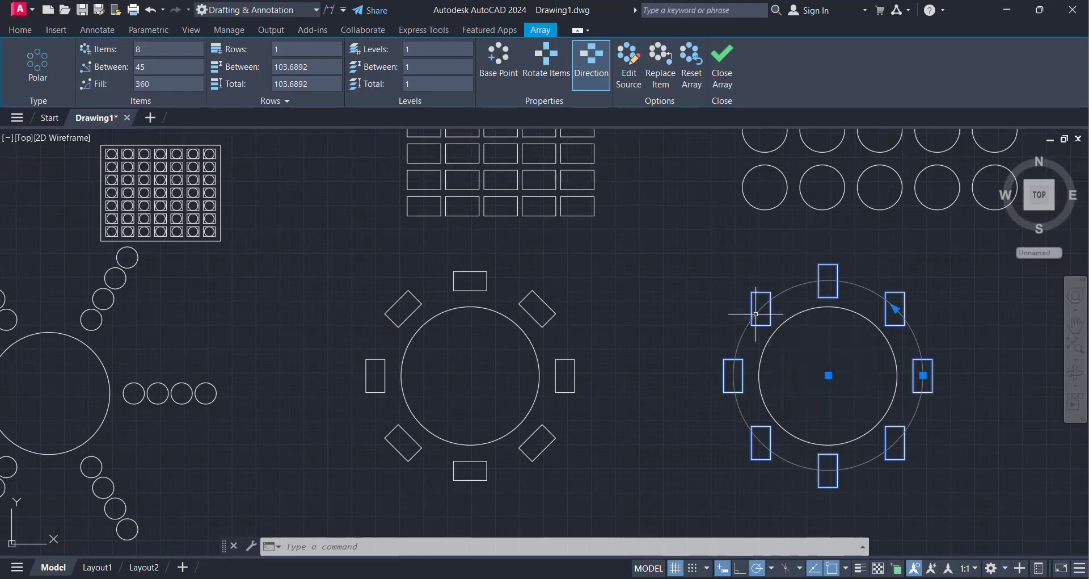
pyautogui.click(723, 68)
pyautogui.scroll(-3, 696, 353)
pyautogui.moveTo(697, 354); pyautogui.dragTo(499, 314, button='middle')
pyautogui.moveTo(661, 367); pyautogui.dragTo(577, 352, button='middle')
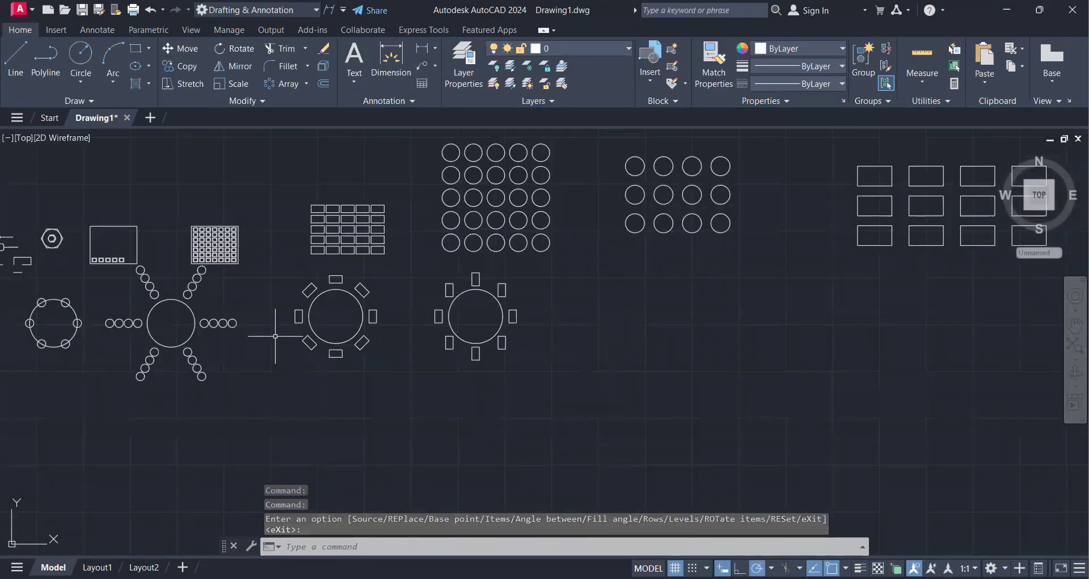
pyautogui.moveTo(275, 336); pyautogui.dragTo(364, 337, button='middle')
pyautogui.scroll(4, 364, 338)
pyautogui.moveTo(725, 392); pyautogui.dragTo(460, 405, button='middle')
pyautogui.scroll(-2, 461, 405)
pyautogui.moveTo(636, 369); pyautogui.dragTo(527, 363, button='middle')
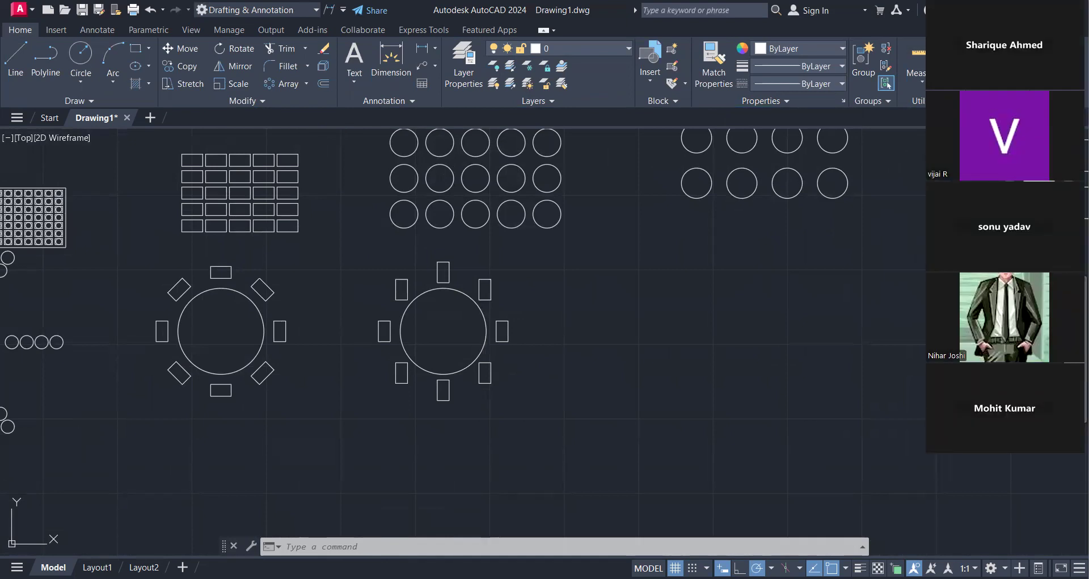
pyautogui.scroll(-4, 629, 331)
pyautogui.moveTo(629, 330); pyautogui.dragTo(577, 334, button='middle')
pyautogui.scroll(2, 577, 333)
pyautogui.scroll(4, 573, 340)
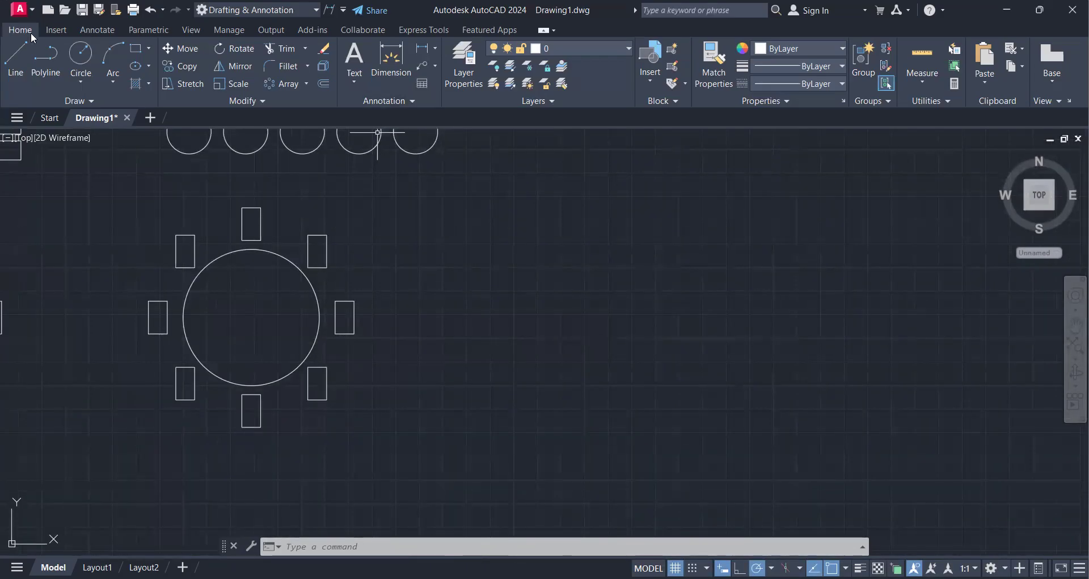
# Draw a three-point arc in the empty area to the right of the unrotated rectangle array.
pyautogui.click(307, 84)
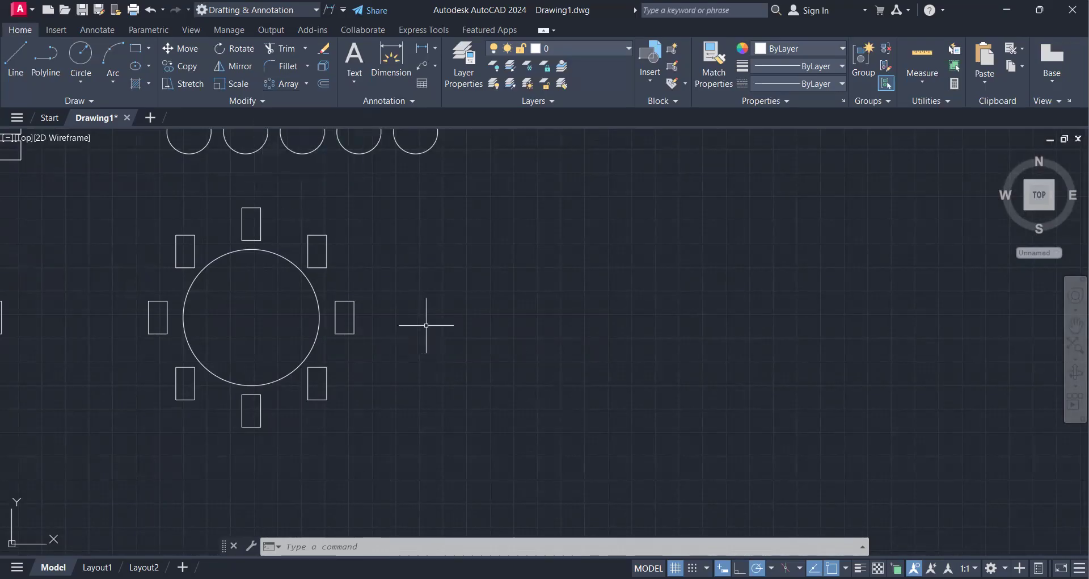
pyautogui.click(523, 322)
pyautogui.click(527, 325)
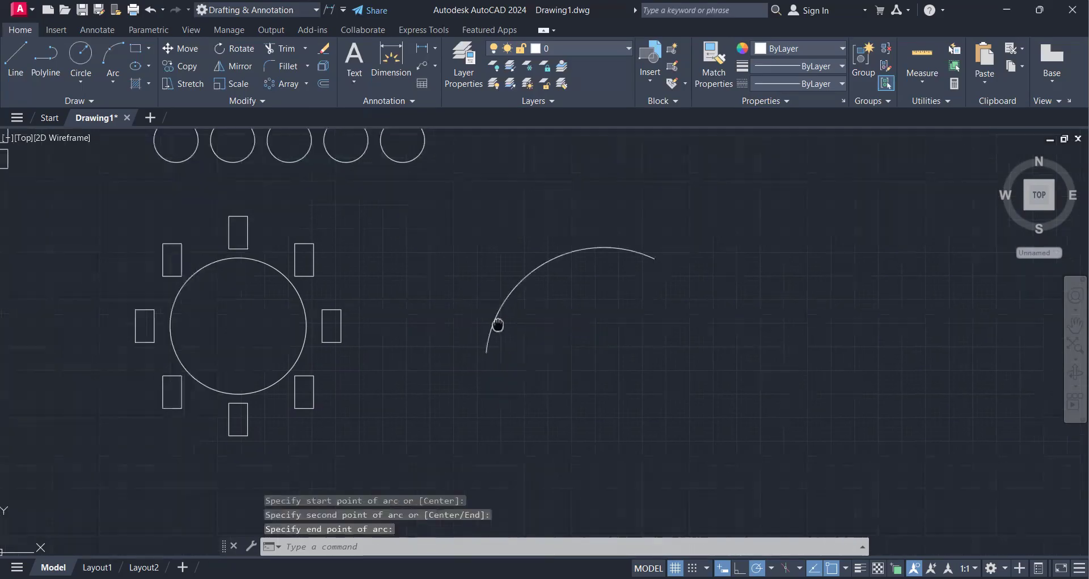
# Draw a small circle centered on the lower endpoint of the new arc.
pyautogui.moveTo(498, 323); pyautogui.dragTo(469, 345, button='middle')
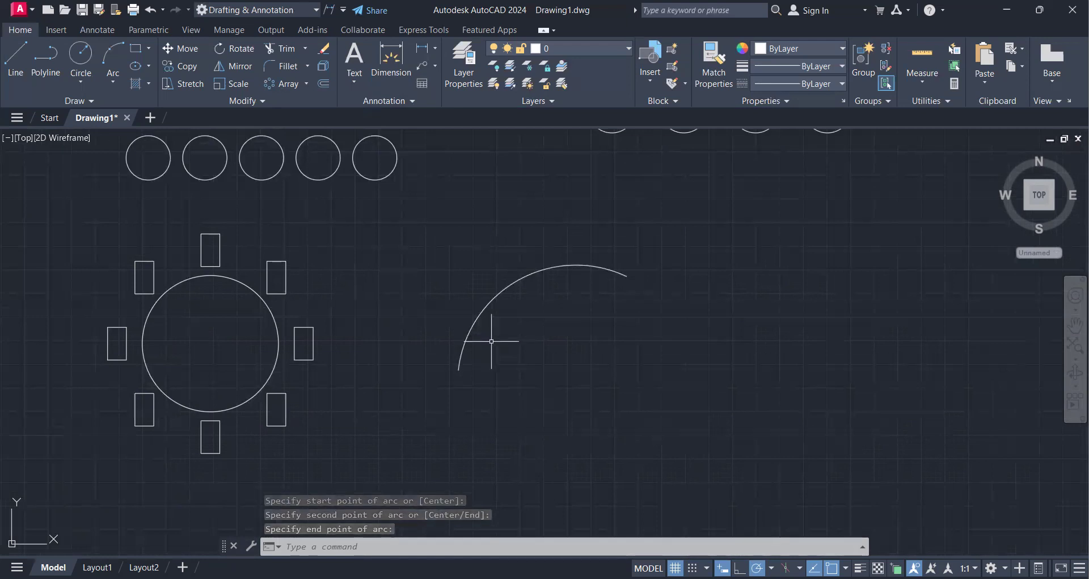
pyautogui.write('c')
pyautogui.press('Return')
pyautogui.click(458, 370)
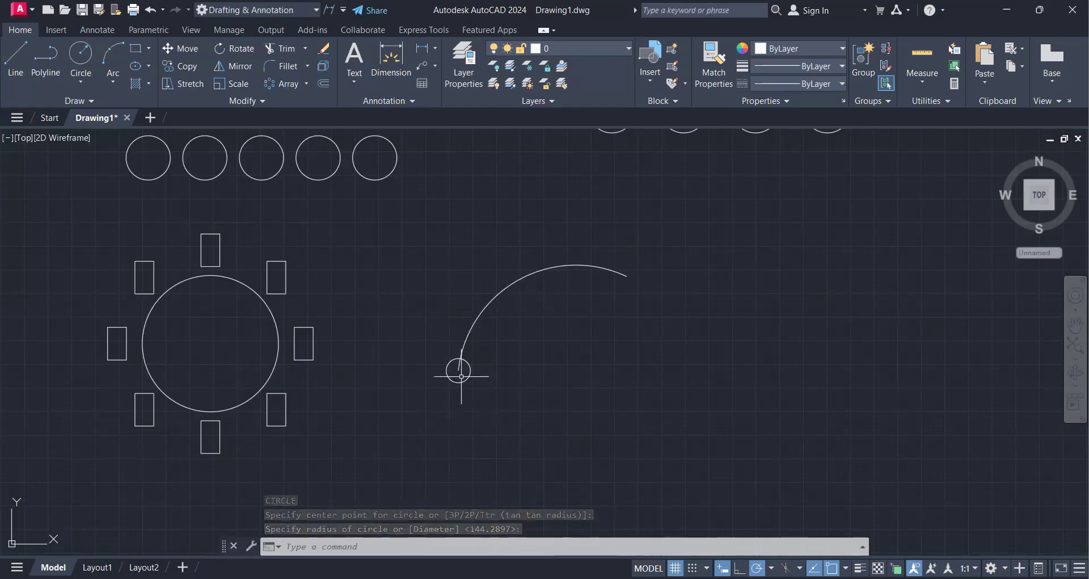
# Create a path array of the small circle using the arc as the path curve.
pyautogui.write('AR')
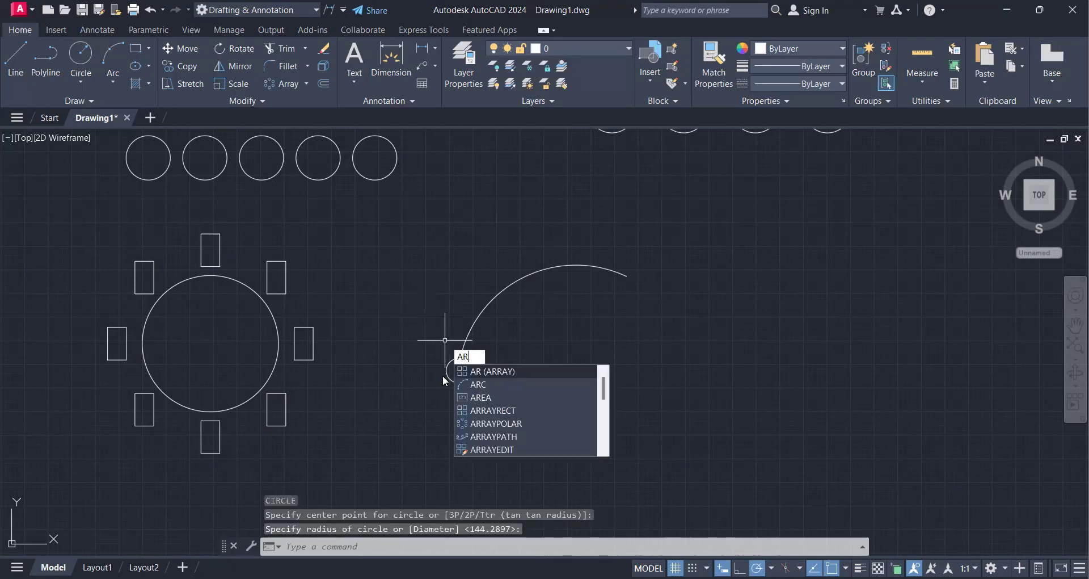
pyautogui.press('Return')
pyautogui.press('Down')
pyautogui.press('Down')
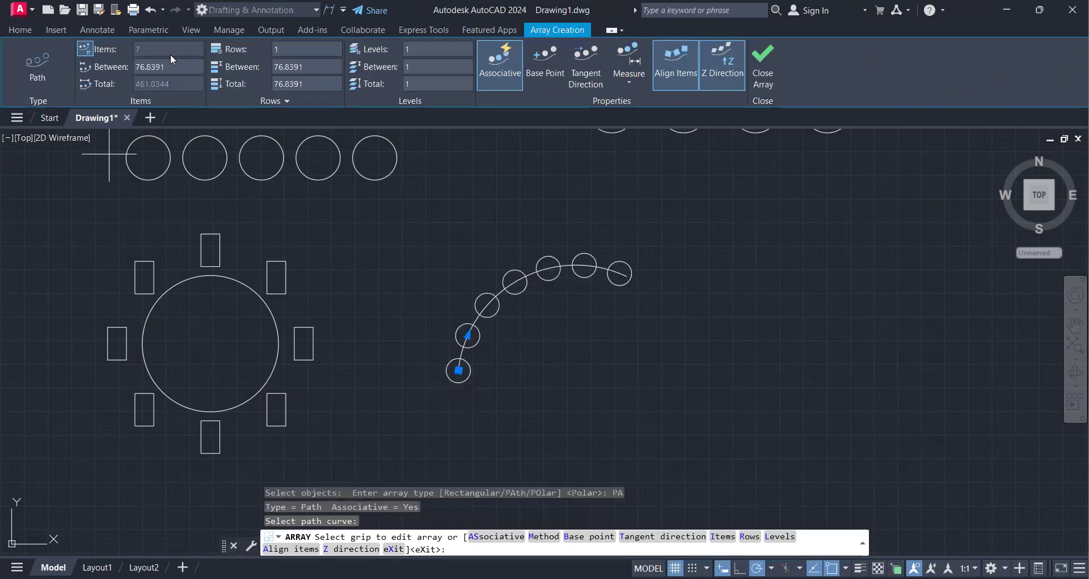
# Try a spacing of 70 between the path array's items.
pyautogui.click(171, 66)
pyautogui.write('70')
pyautogui.press('Return')
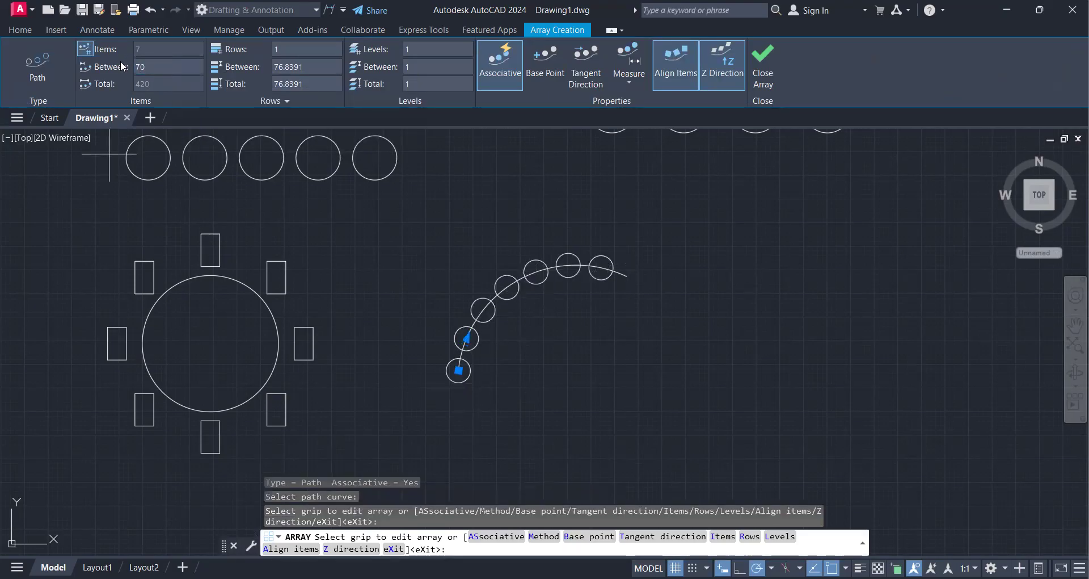
# Set the spacing between the path array's items to 65.
pyautogui.click(167, 67)
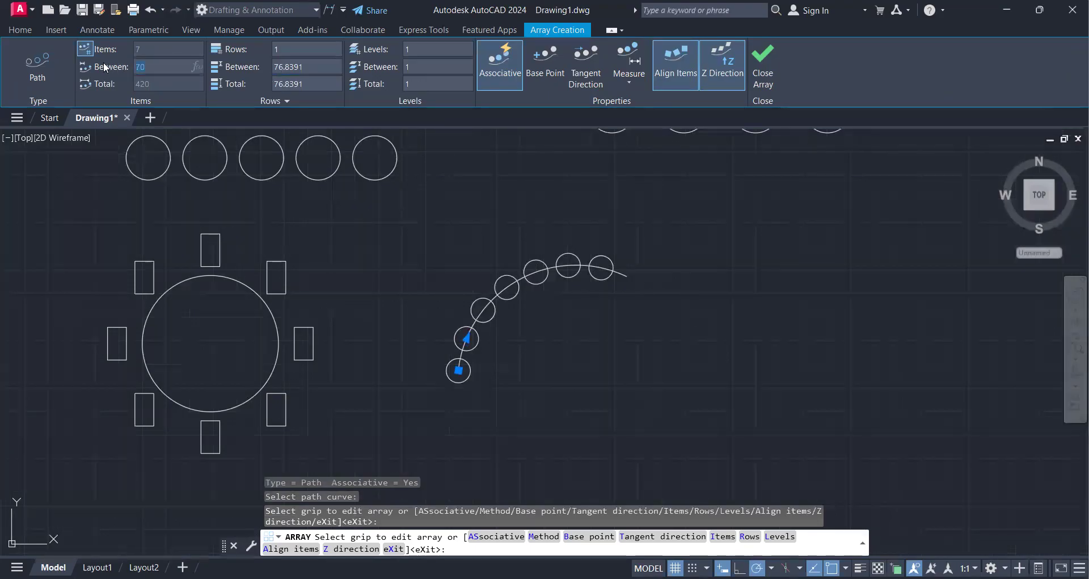
pyautogui.write('65')
pyautogui.press('Return')
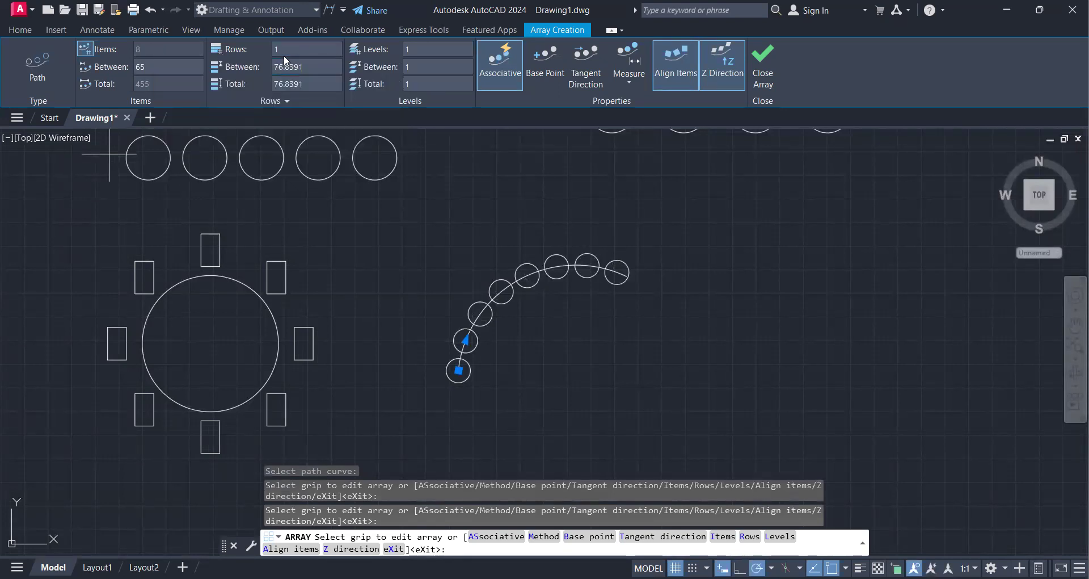
# Give the path array 3 rows with a row spacing of 65.
pyautogui.write('3')
pyautogui.press('Tab')
pyautogui.write('65')
pyautogui.press('Return')
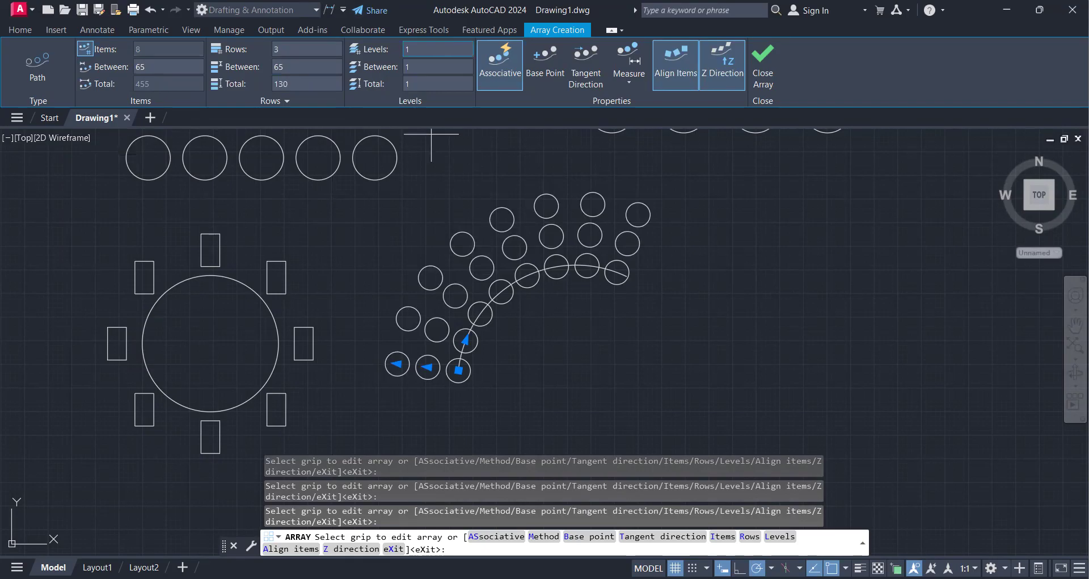
# Grip-edit the circle path array, keeping items 65 apart and widening the row spacing to about 88.57, and finish the array.
pyautogui.click(465, 339)
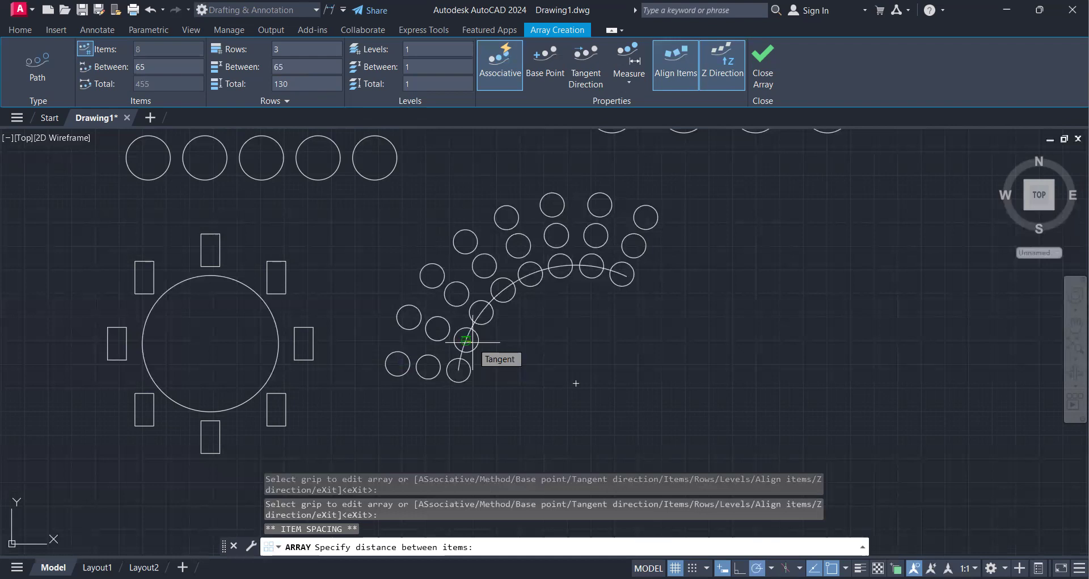
pyautogui.click(466, 339)
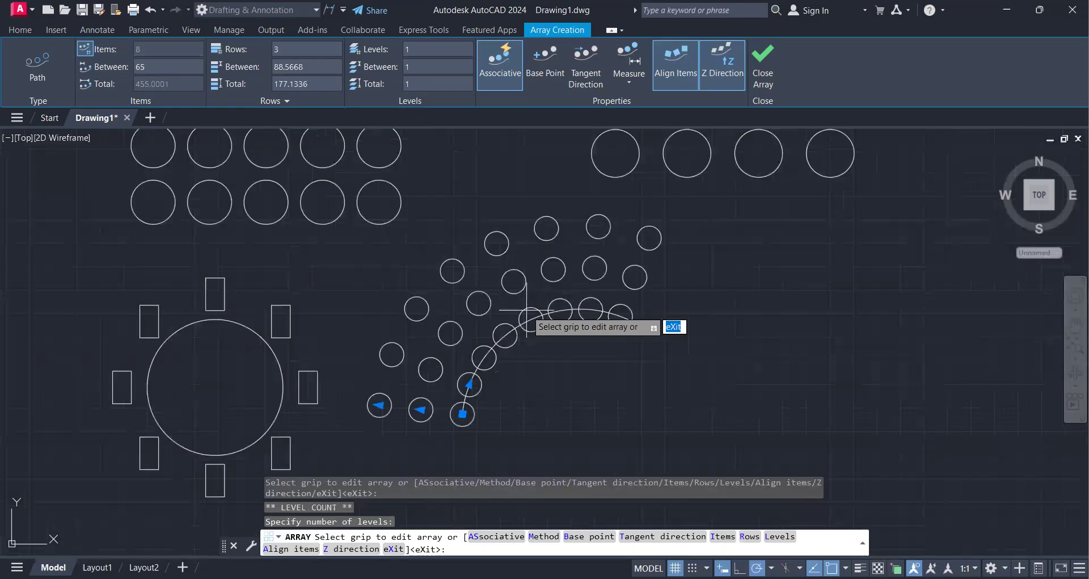
pyautogui.scroll(-2, 527, 310)
pyautogui.click(764, 62)
# Draw a three-point arc beside the circle path array and a small upright rectangle near the arc's lower end.
pyautogui.scroll(-2, 569, 328)
pyautogui.moveTo(599, 336); pyautogui.dragTo(461, 338, button='middle')
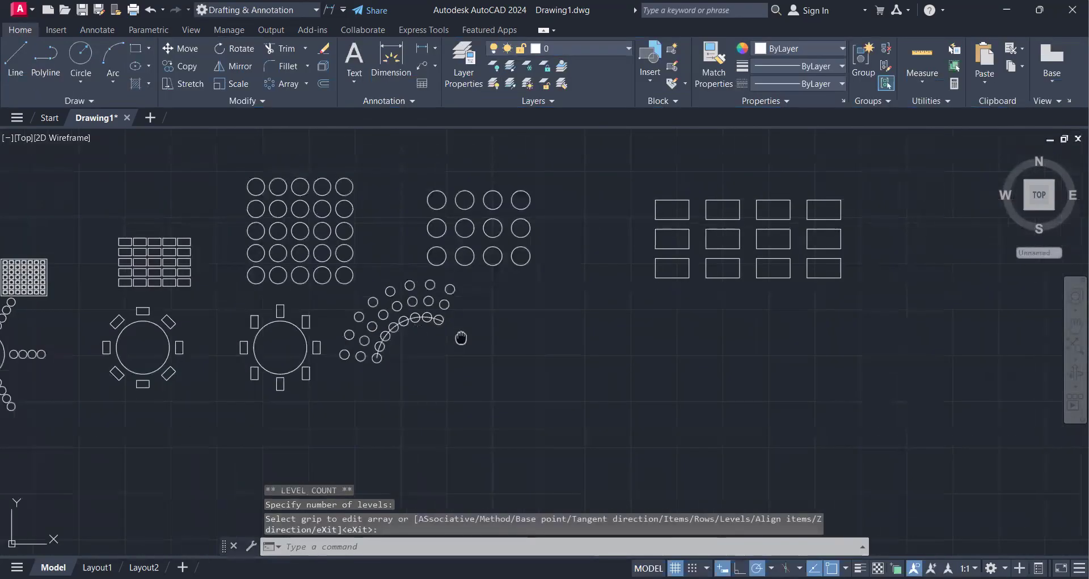
pyautogui.scroll(2, 461, 338)
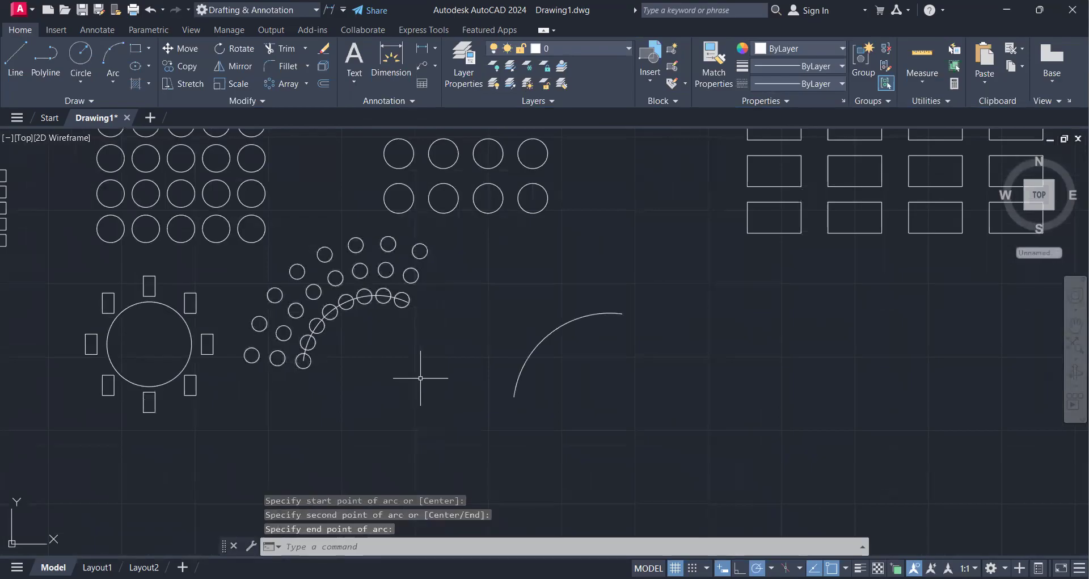
pyautogui.scroll(1, 423, 377)
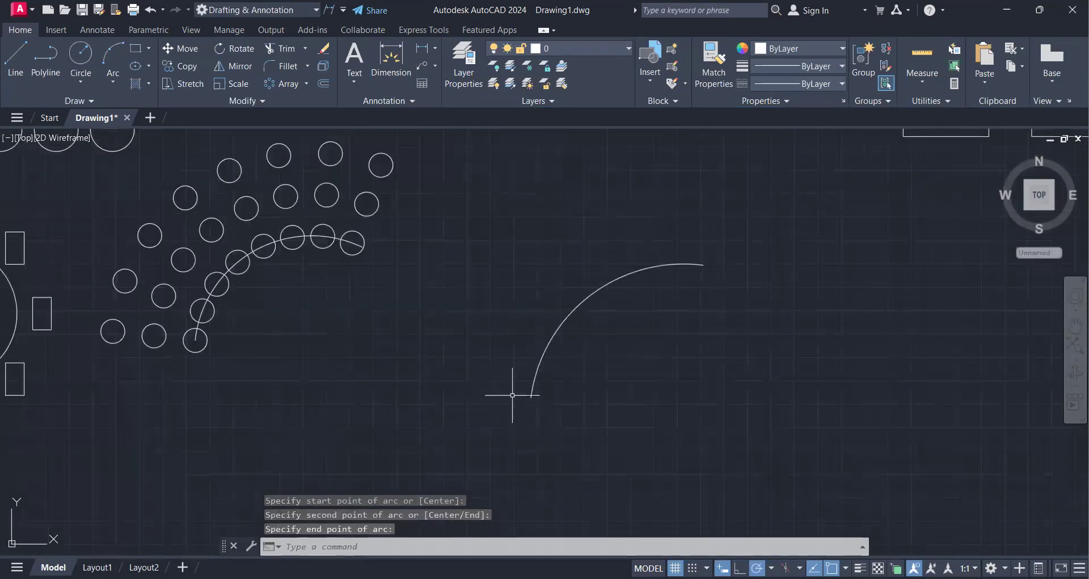
pyautogui.write('REC')
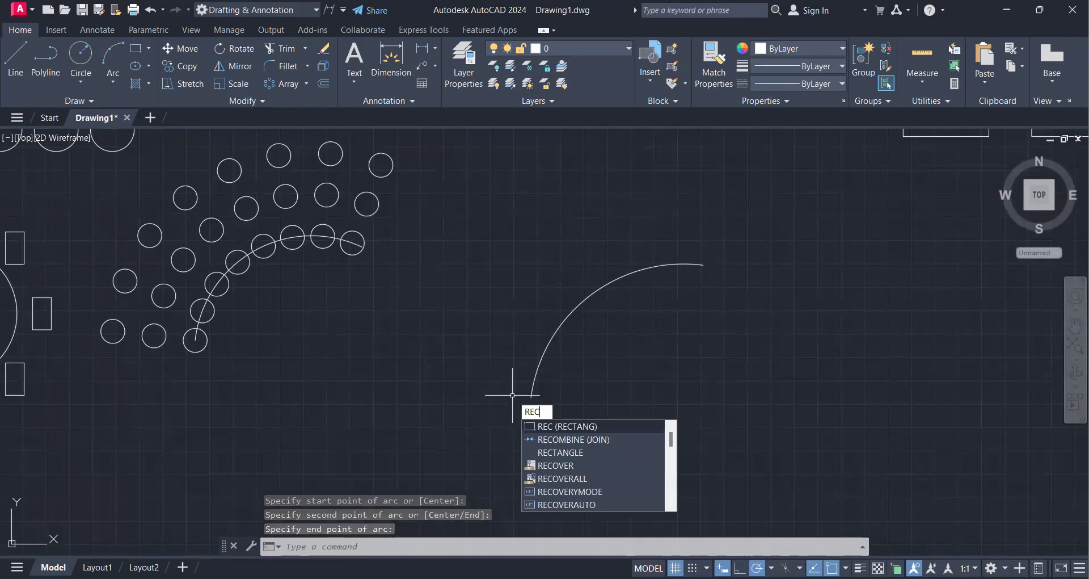
# Rotate the small rectangle to 345° about its lower-left corner so it leans along the arc.
pyautogui.click(515, 423)
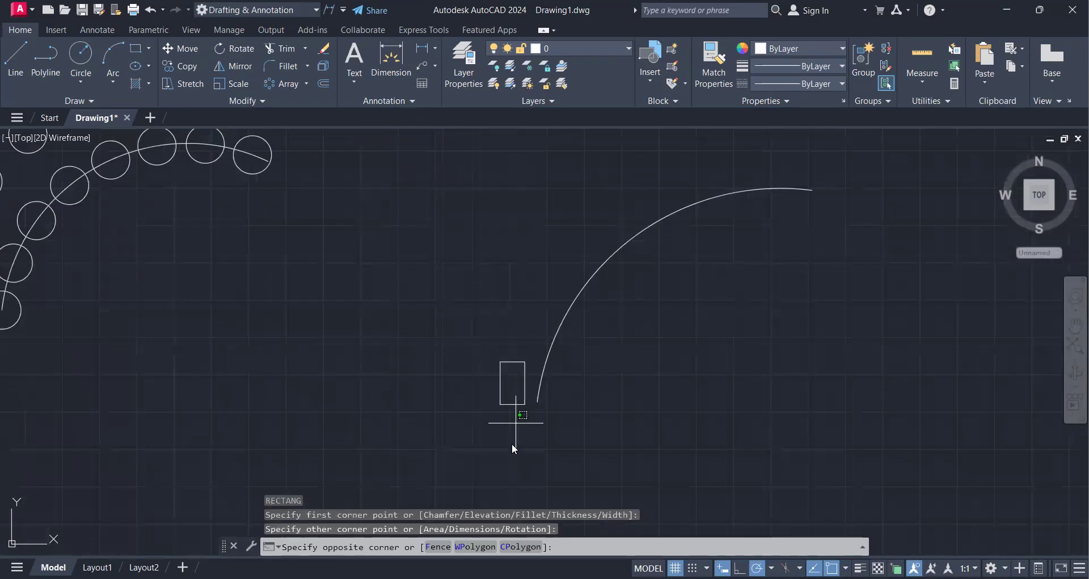
pyautogui.click(511, 444)
pyautogui.write('ro')
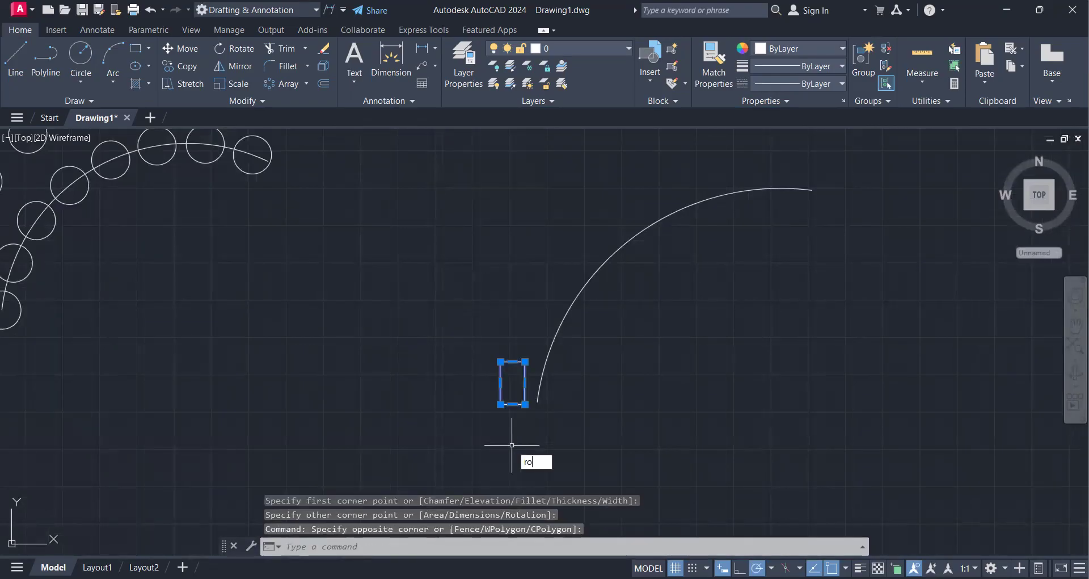
pyautogui.press('Return')
pyautogui.click(501, 404)
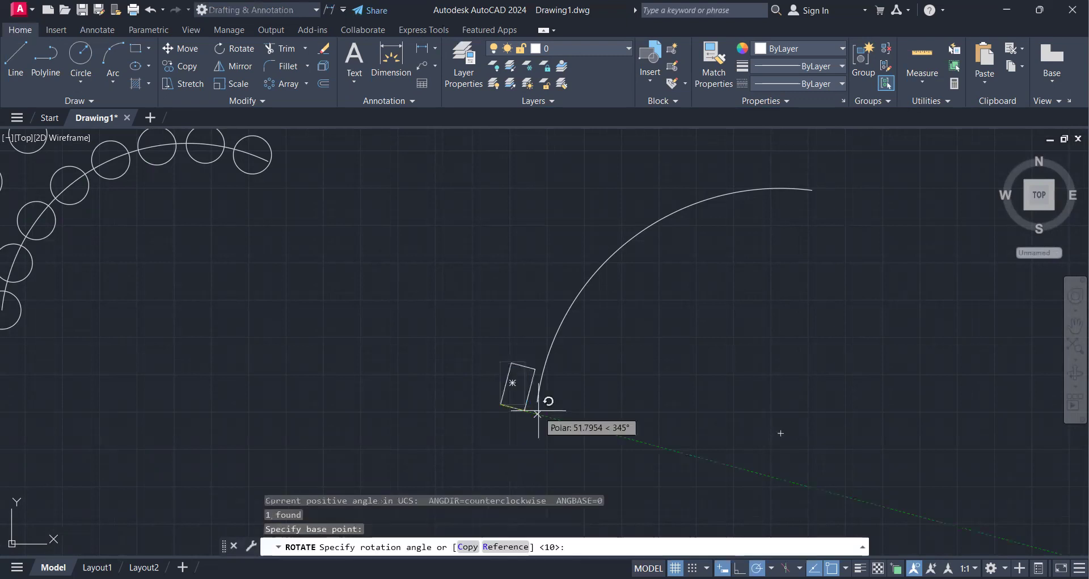
pyautogui.click(538, 413)
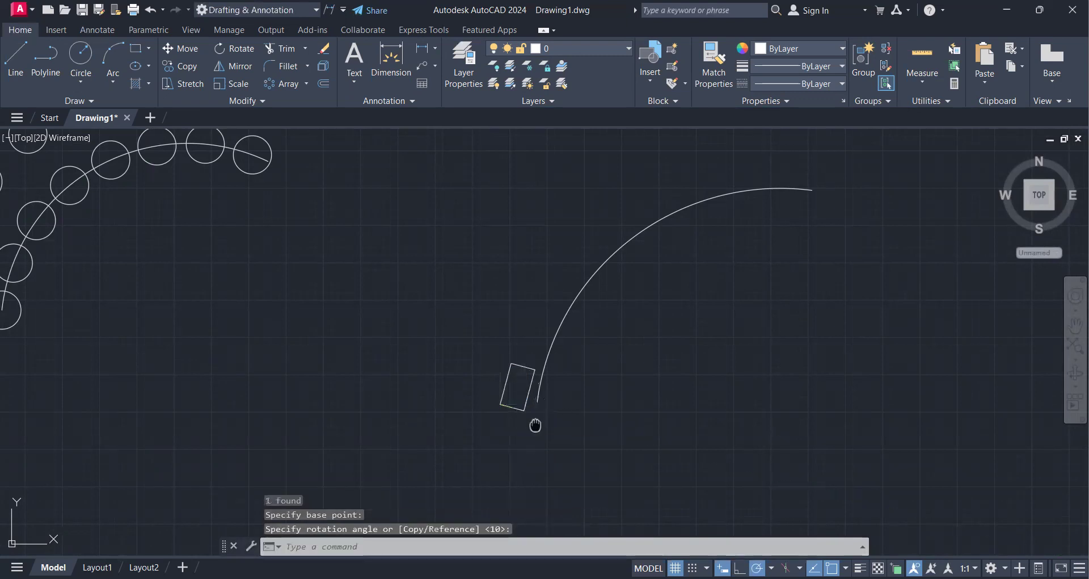
# Copy the tilted rectangle and arc alongside, and create a path array of the original rectangle along the original arc.
pyautogui.scroll(-2, 534, 425)
pyautogui.click(559, 428)
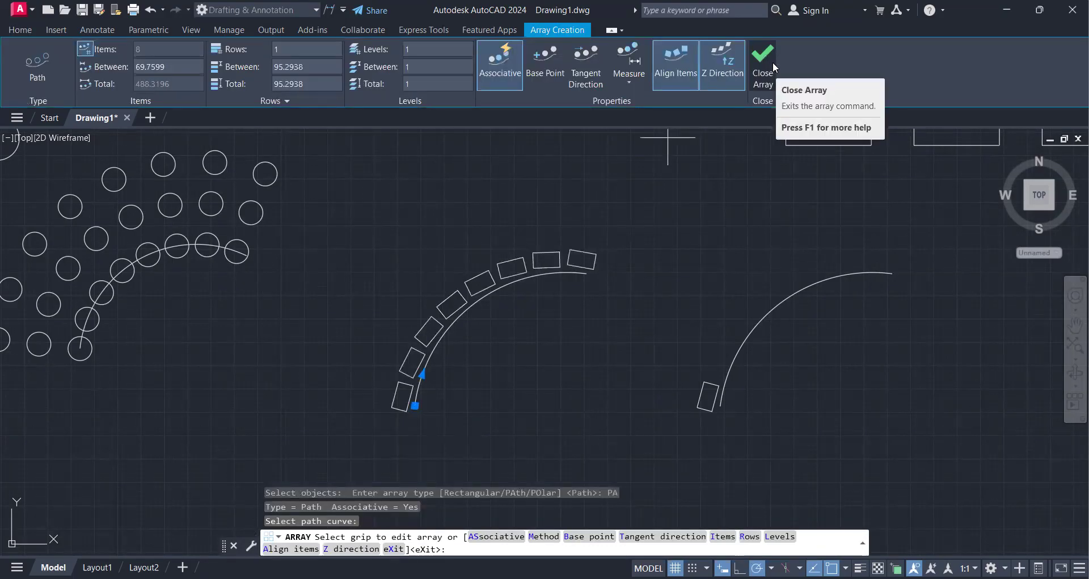
pyautogui.click(772, 62)
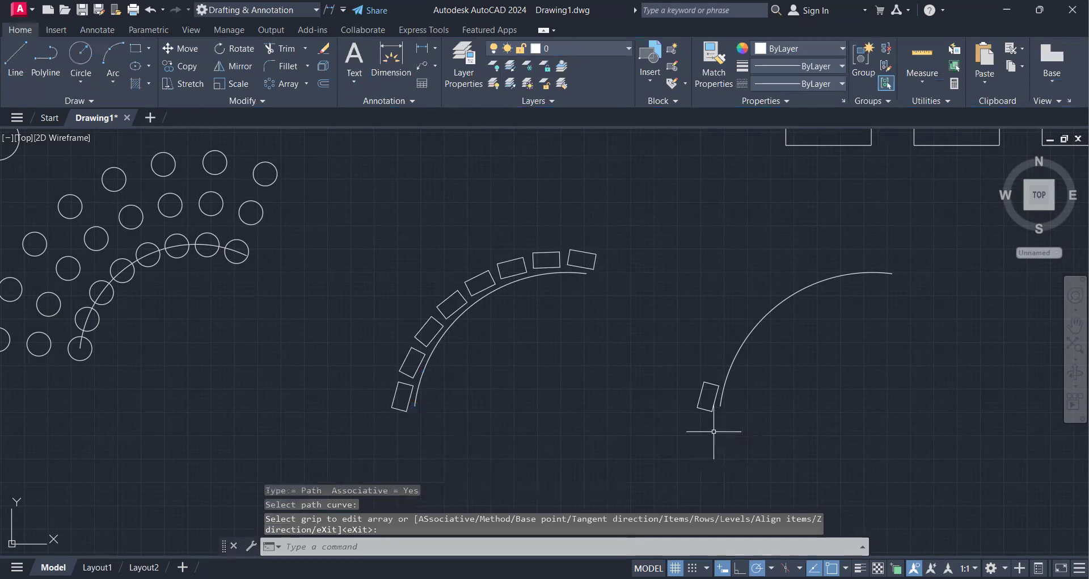
# Rotate the copied rectangle by 15° so that it stands upright beside the copied arc.
pyautogui.click(712, 430)
pyautogui.click(706, 407)
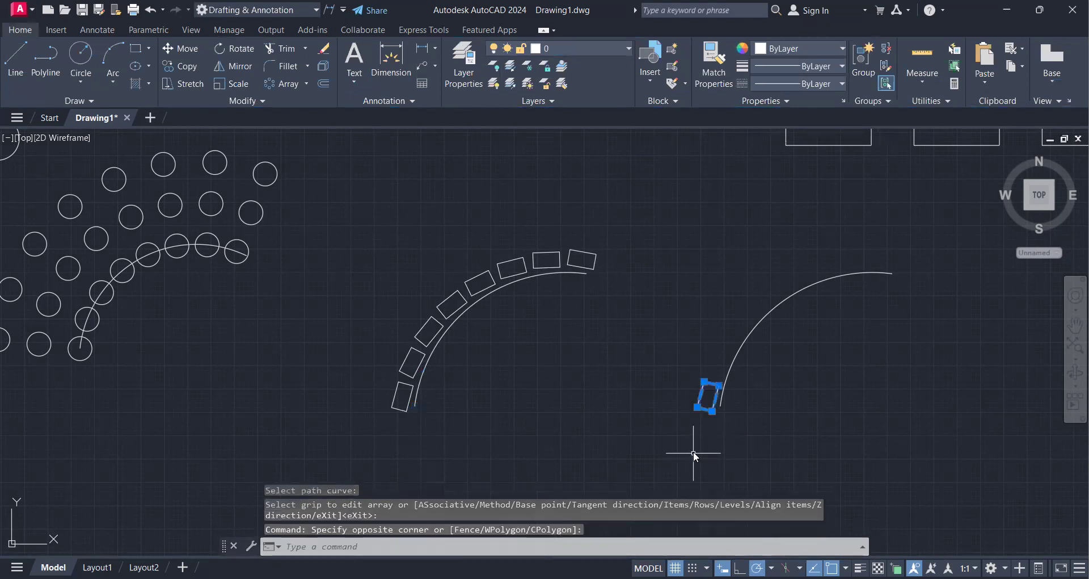
pyautogui.write('ro')
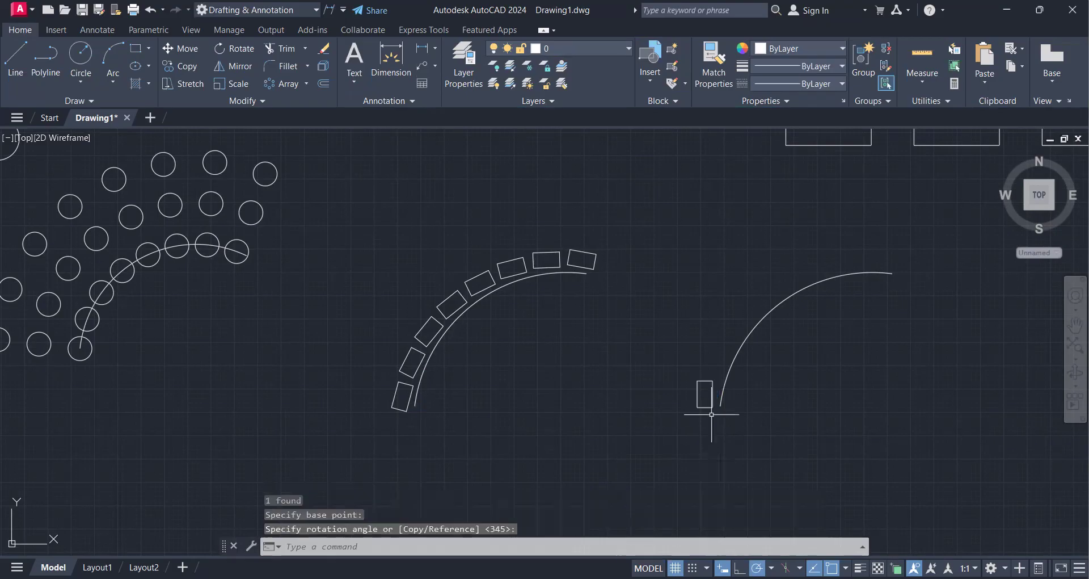
# Create a path array of the upright rectangle using the copied arc as the path curve.
pyautogui.moveTo(712, 414); pyautogui.dragTo(671, 430, button='middle')
pyautogui.scroll(2, 671, 430)
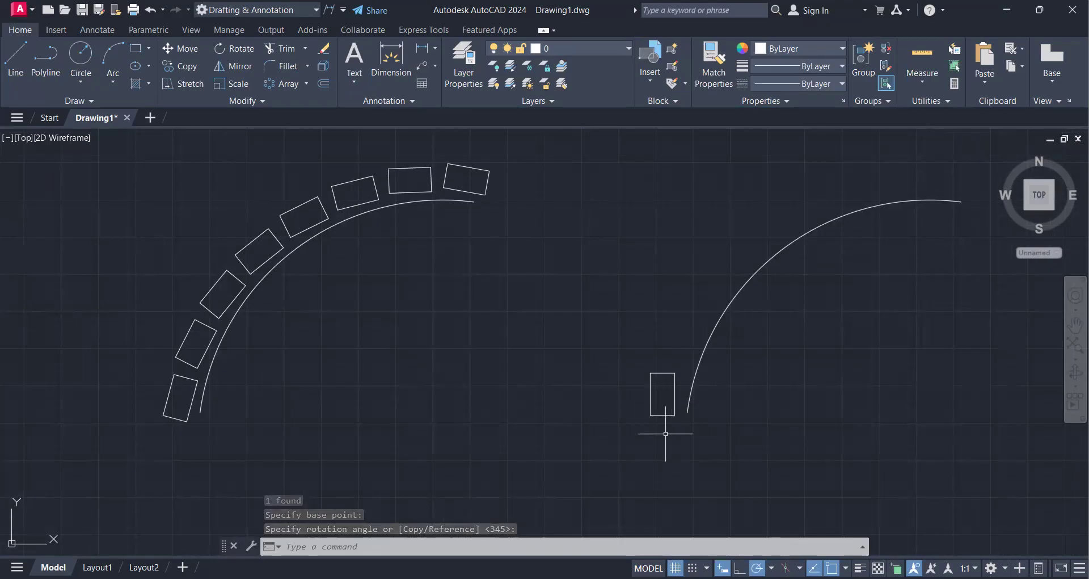
pyautogui.write('AR')
pyautogui.press('Return')
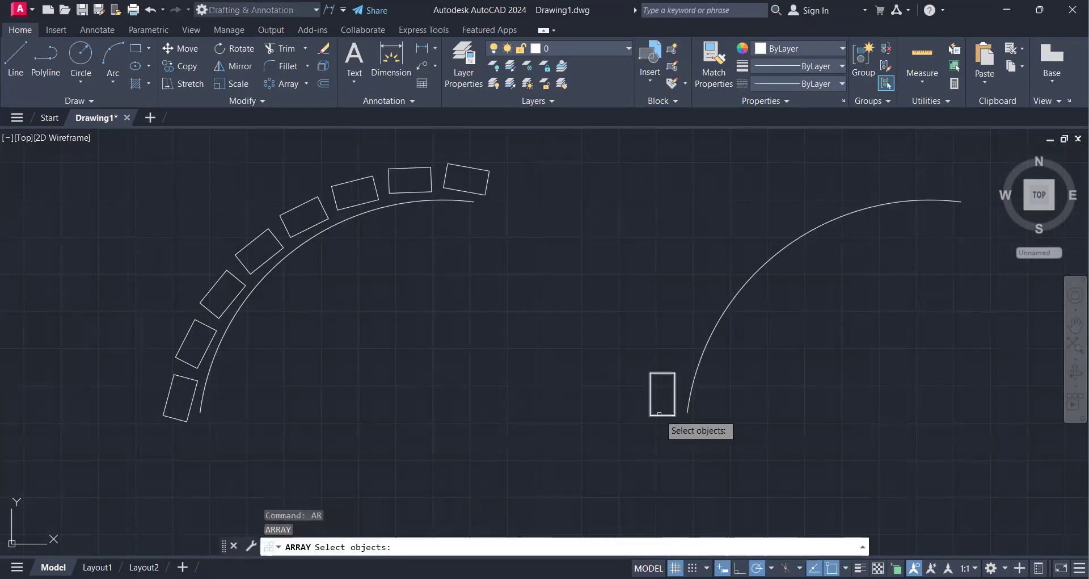
pyautogui.click(664, 417)
pyautogui.press('Return')
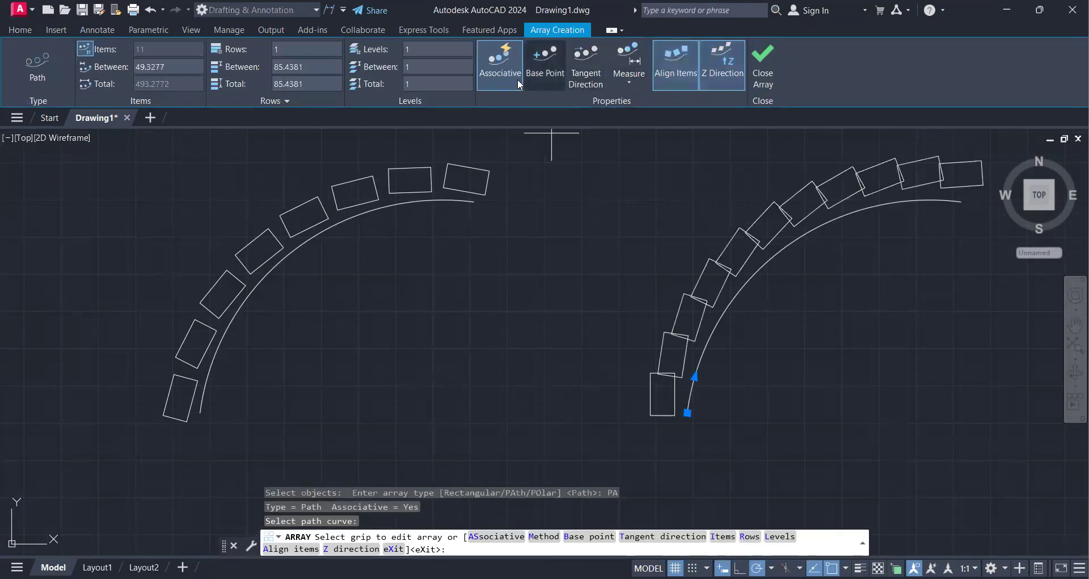
# Turn off Align Items for the rectangle path array and finish the array.
pyautogui.click(664, 74)
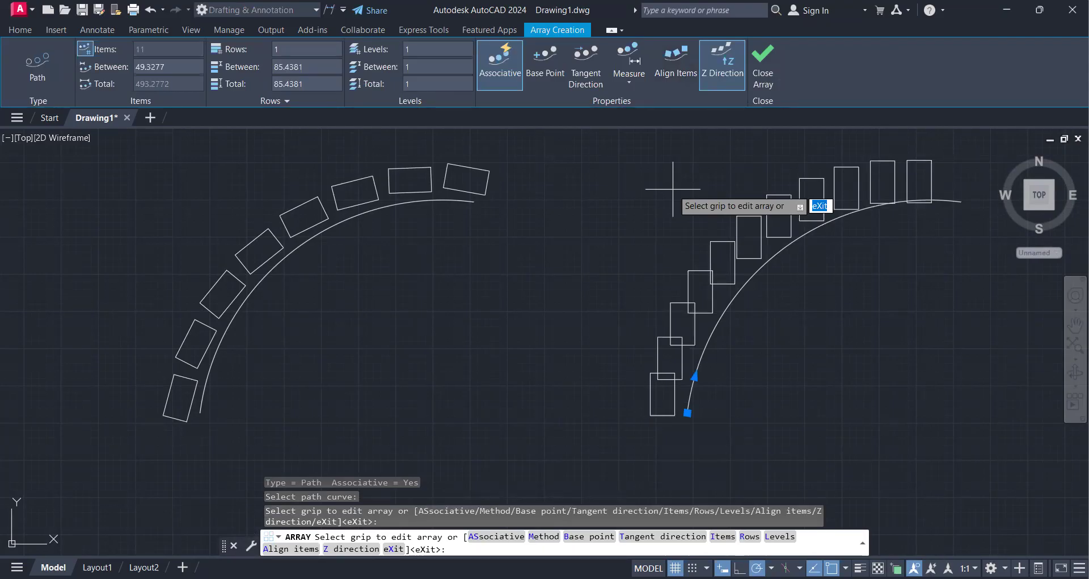
pyautogui.scroll(-3, 164, 343)
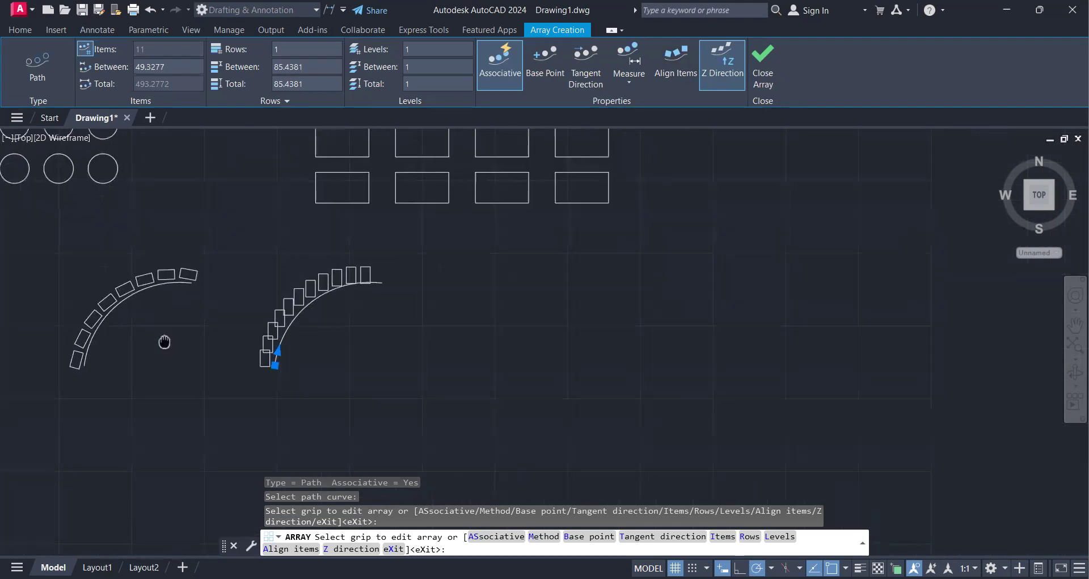
pyautogui.press('Return')
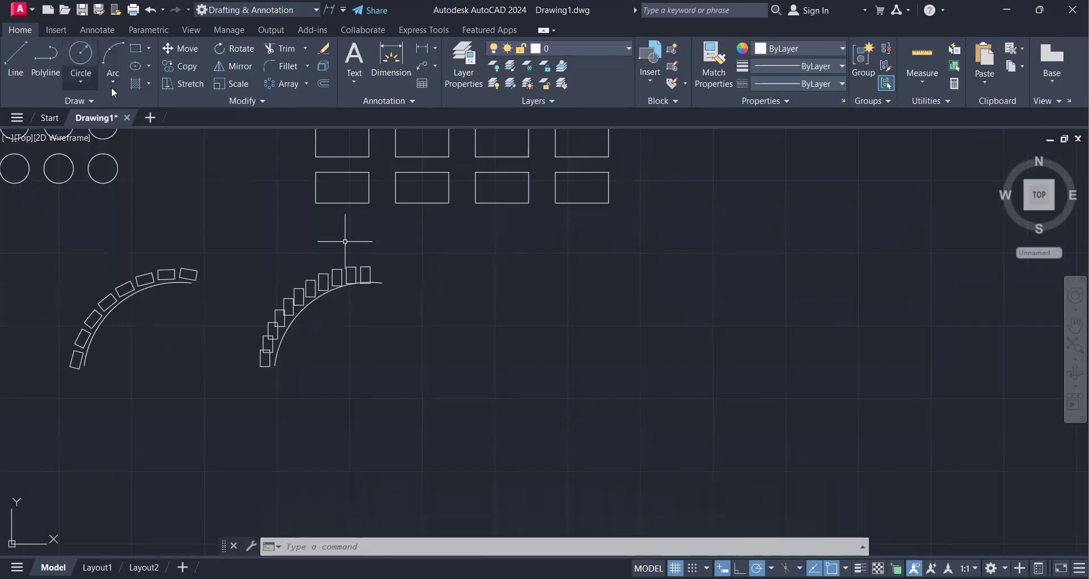
# Draw a semicircular arc by start, end and included angle, and place a small upright rectangle beside its left end.
pyautogui.click(113, 82)
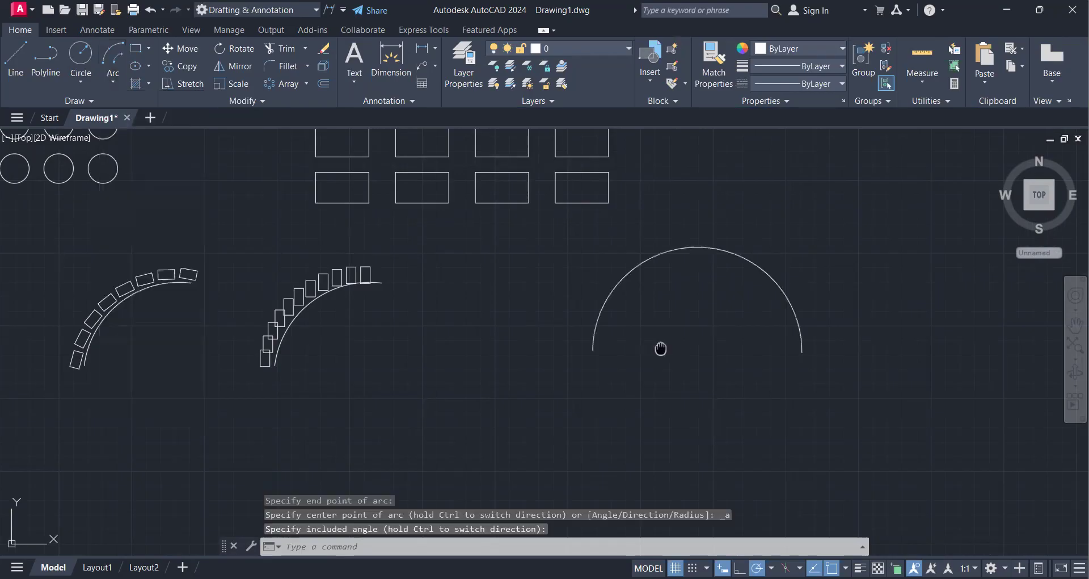
pyautogui.scroll(3, 625, 364)
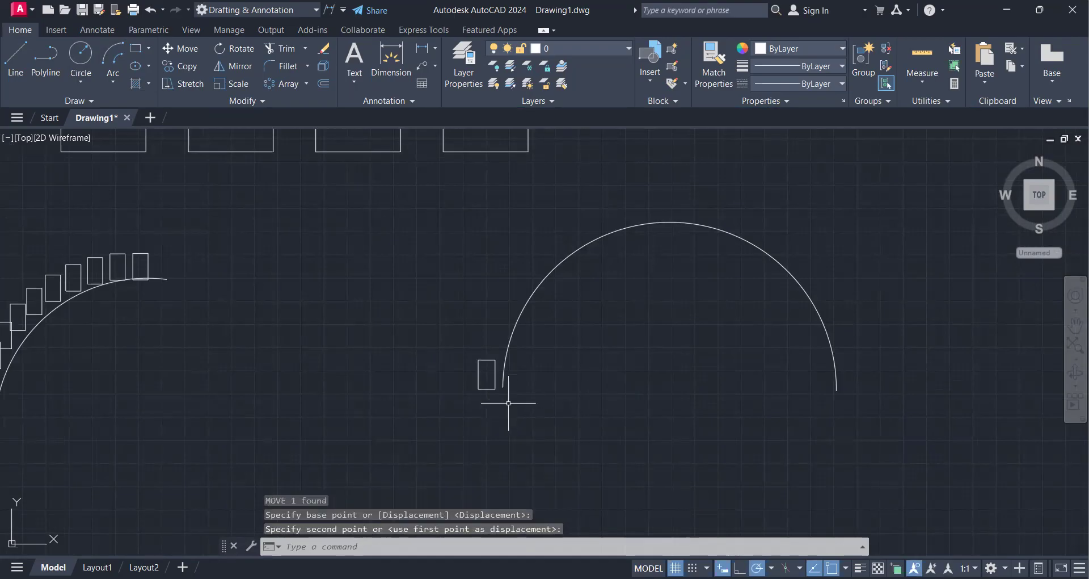
# Move the small rectangle by its lower-right corner closer to the left end of the semicircular arc.
pyautogui.scroll(2, 507, 397)
pyautogui.click(488, 400)
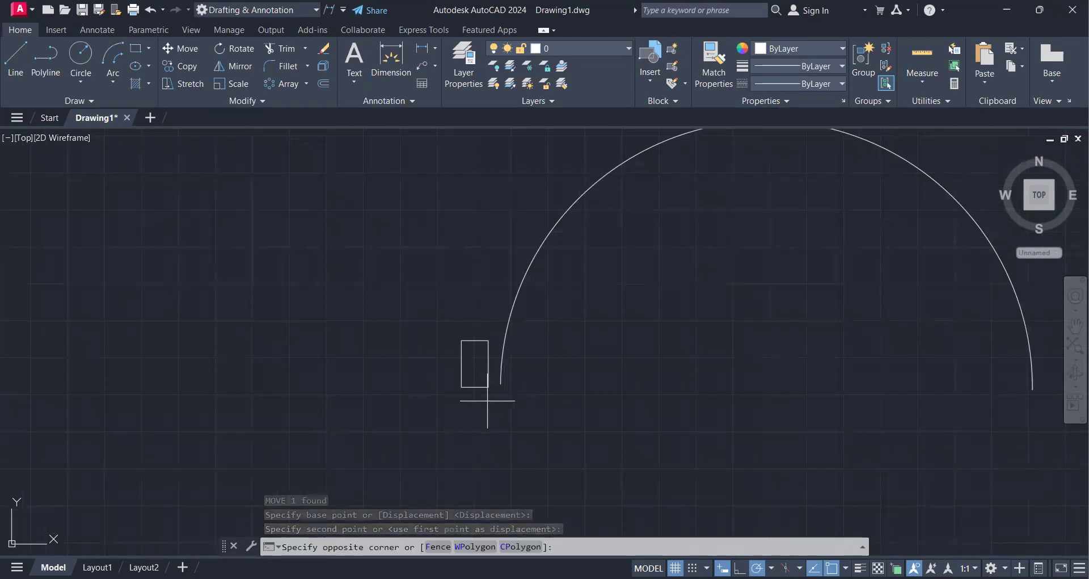
pyautogui.click(473, 379)
pyautogui.scroll(4, 470, 406)
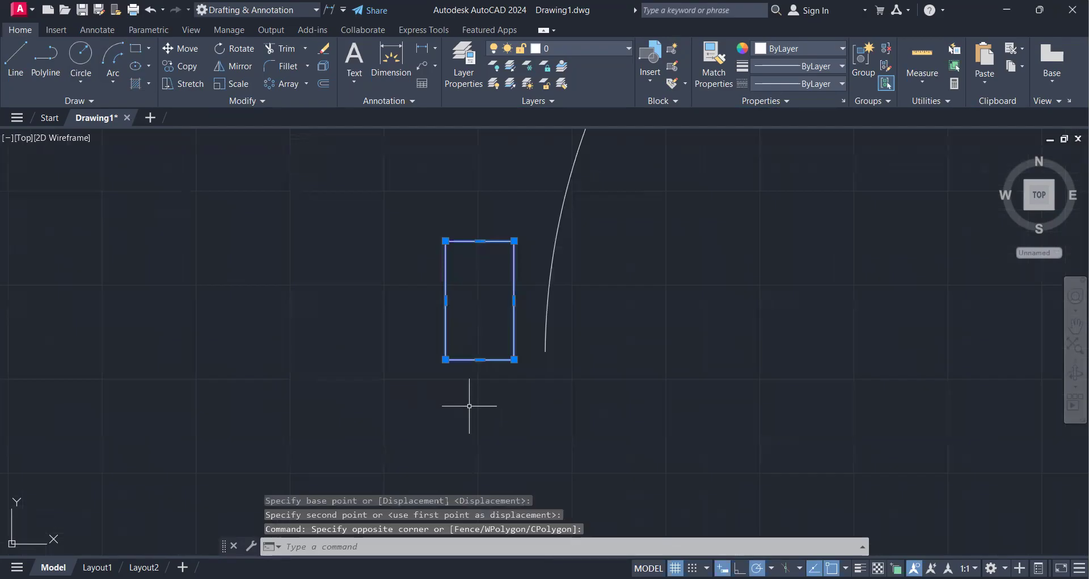
pyautogui.write('M')
pyautogui.press('Return')
pyautogui.click(514, 359)
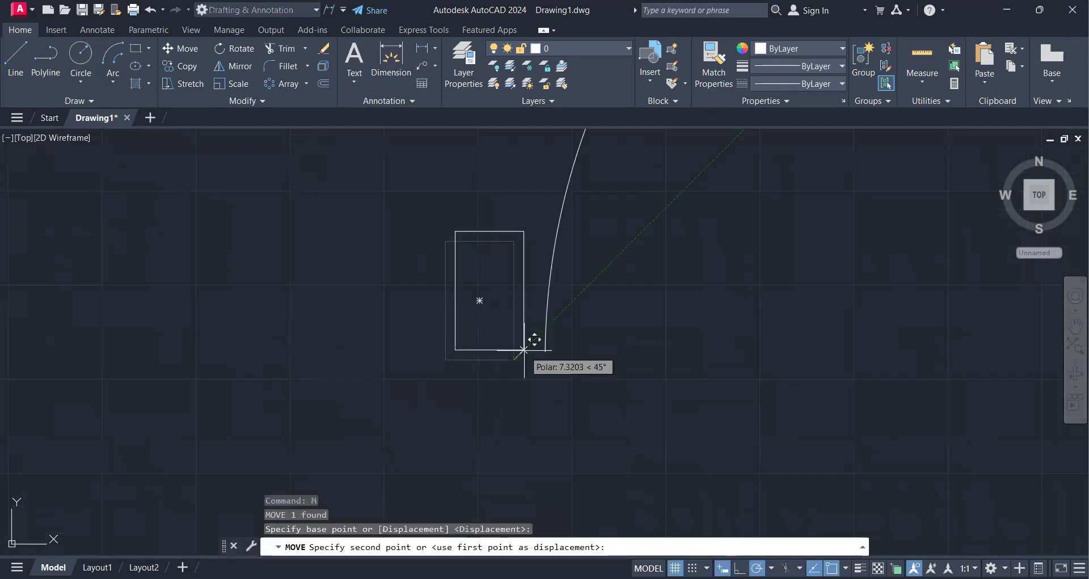
pyautogui.click(528, 351)
# Try a path array of the rectangle along the semicircular arc with an item spacing of 60, and undo it.
pyautogui.scroll(-6, 547, 370)
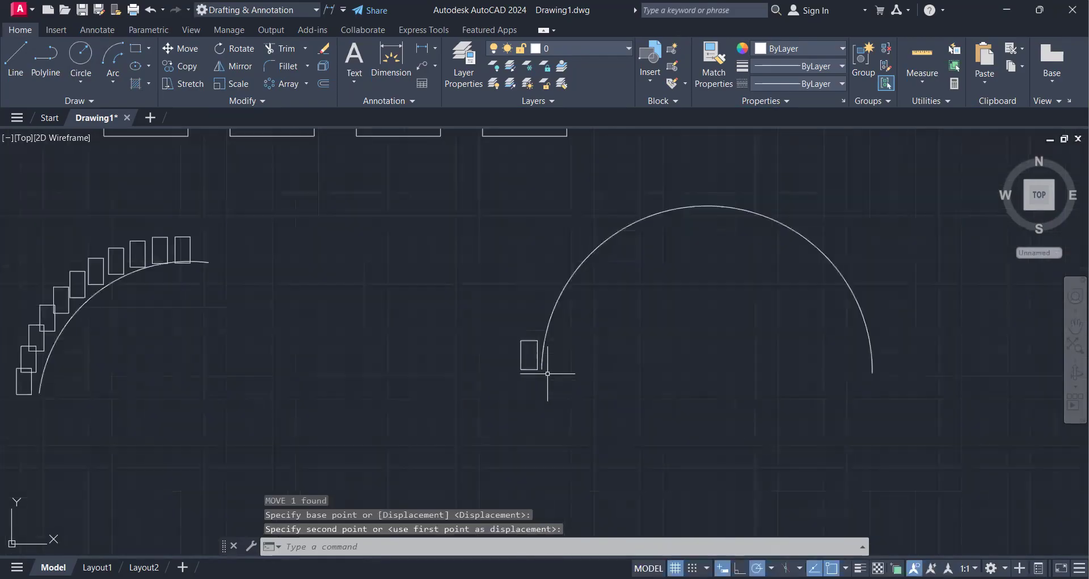
pyautogui.moveTo(542, 375); pyautogui.dragTo(503, 391, button='middle')
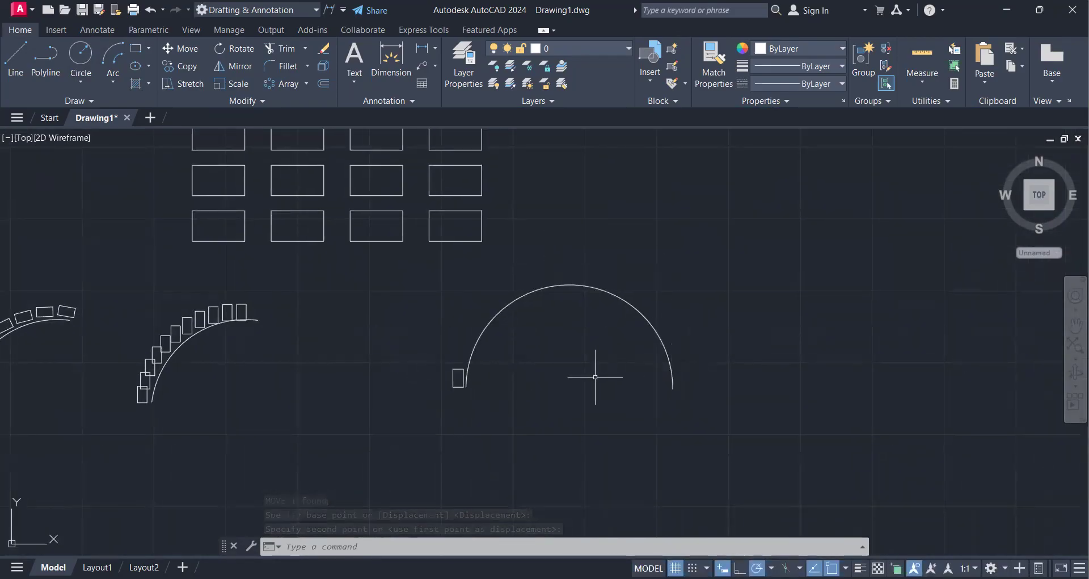
pyautogui.click(305, 84)
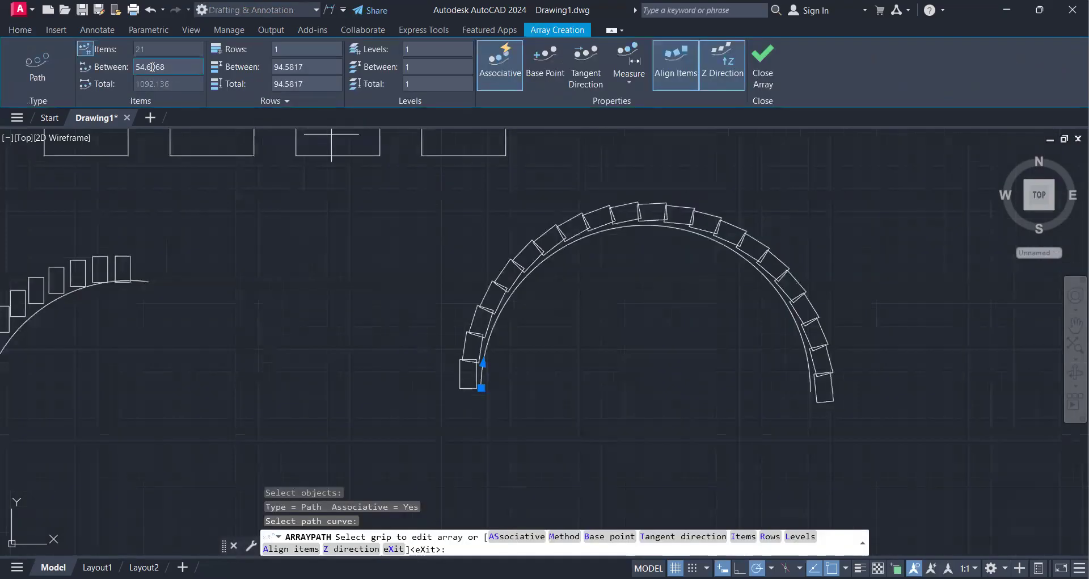
pyautogui.click(151, 67)
pyautogui.write('60')
pyautogui.press('Return')
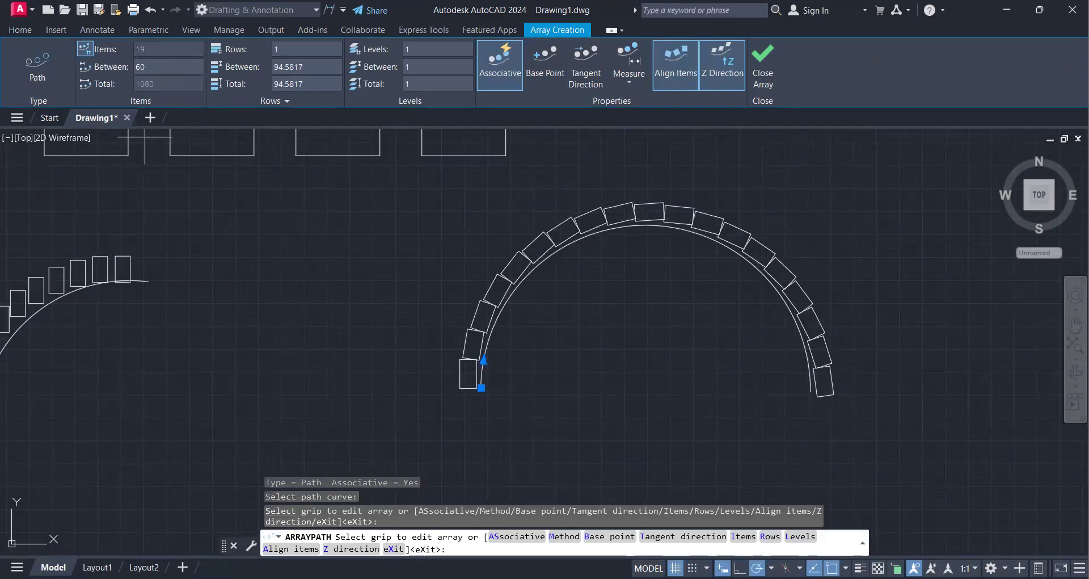
pyautogui.hotkey('ctrl', 'z')
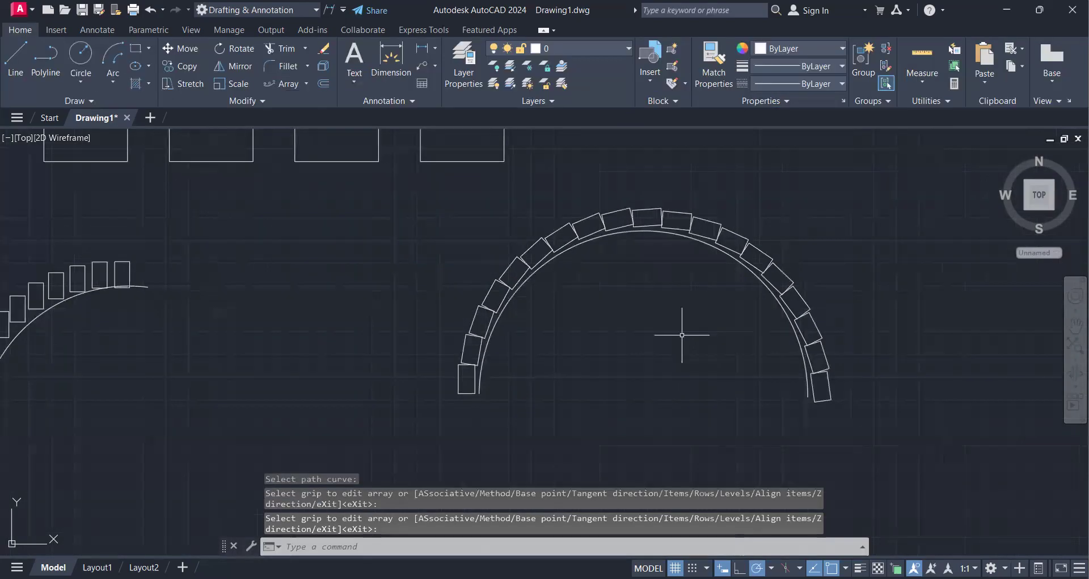
pyautogui.scroll(8, 457, 379)
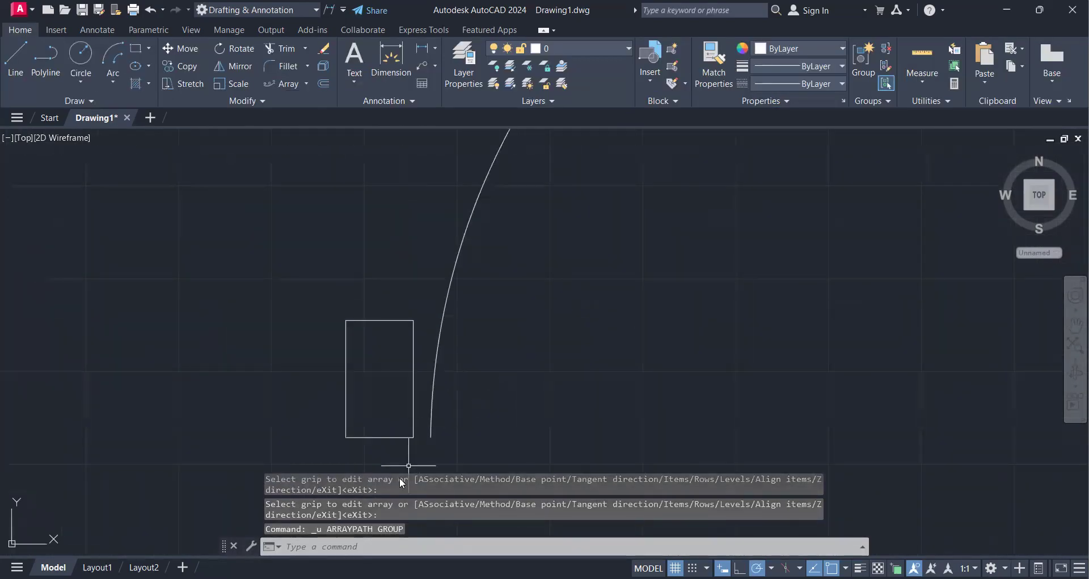
pyautogui.click(397, 461)
pyautogui.click(390, 452)
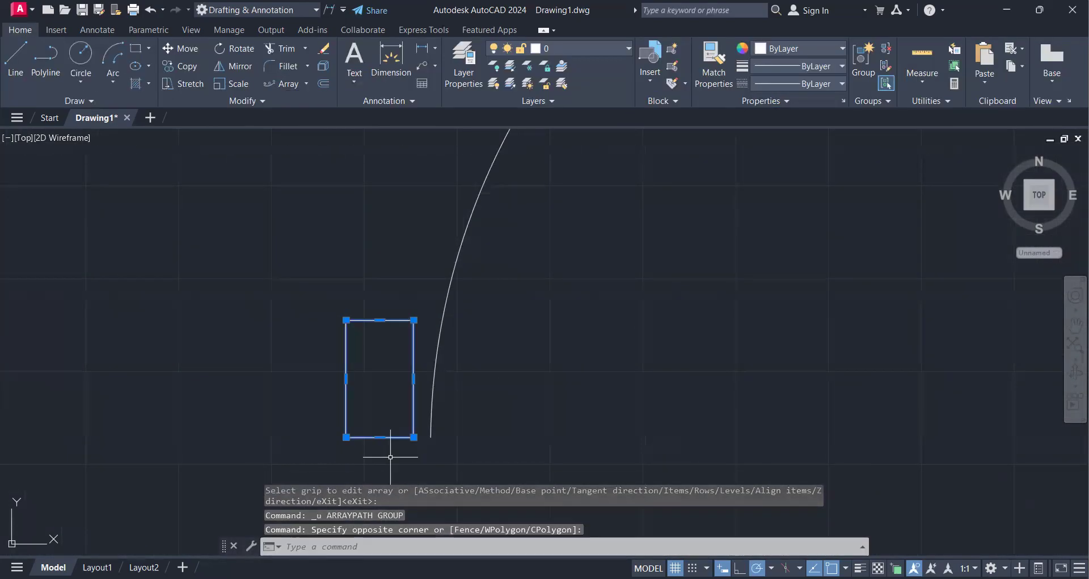
pyautogui.write('ro')
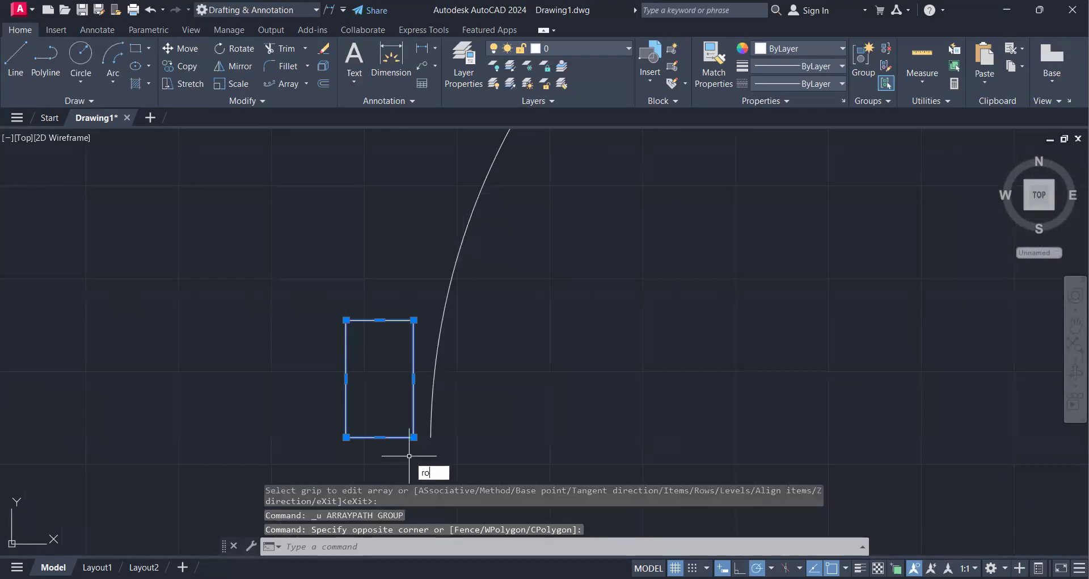
pyautogui.press('Return')
pyautogui.click(380, 379)
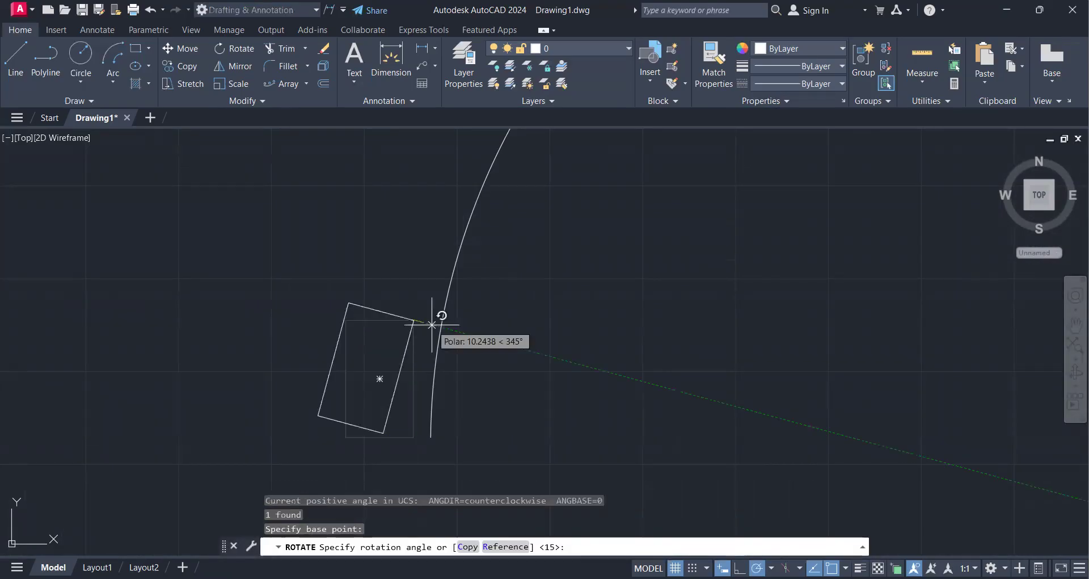
pyautogui.press('Escape')
# Rotate the small rectangle slightly clockwise about its lower-right corner so that it leans toward the arc.
pyautogui.click(411, 464)
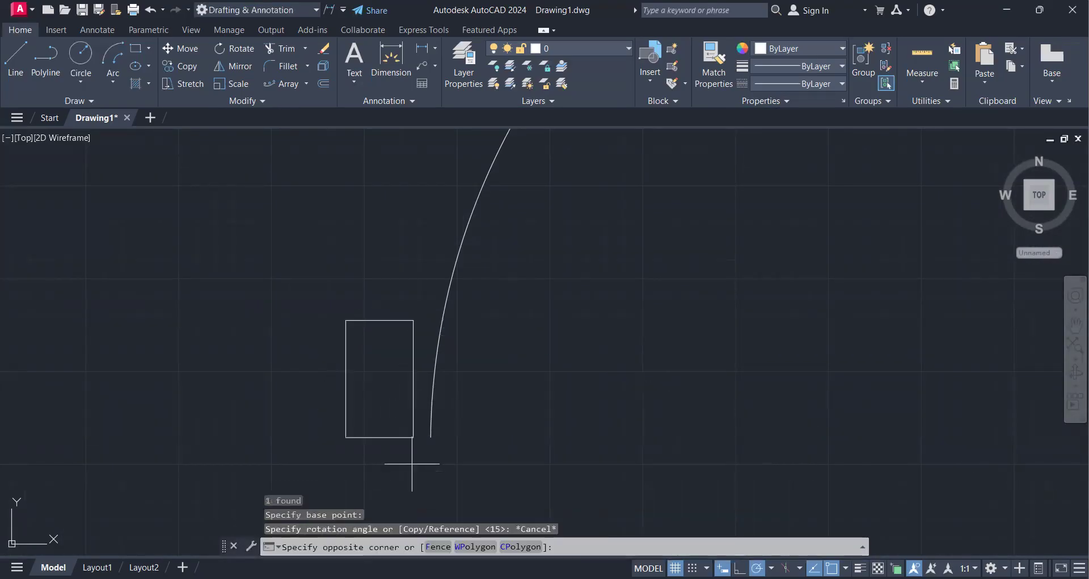
pyautogui.click(376, 457)
pyautogui.write('ro')
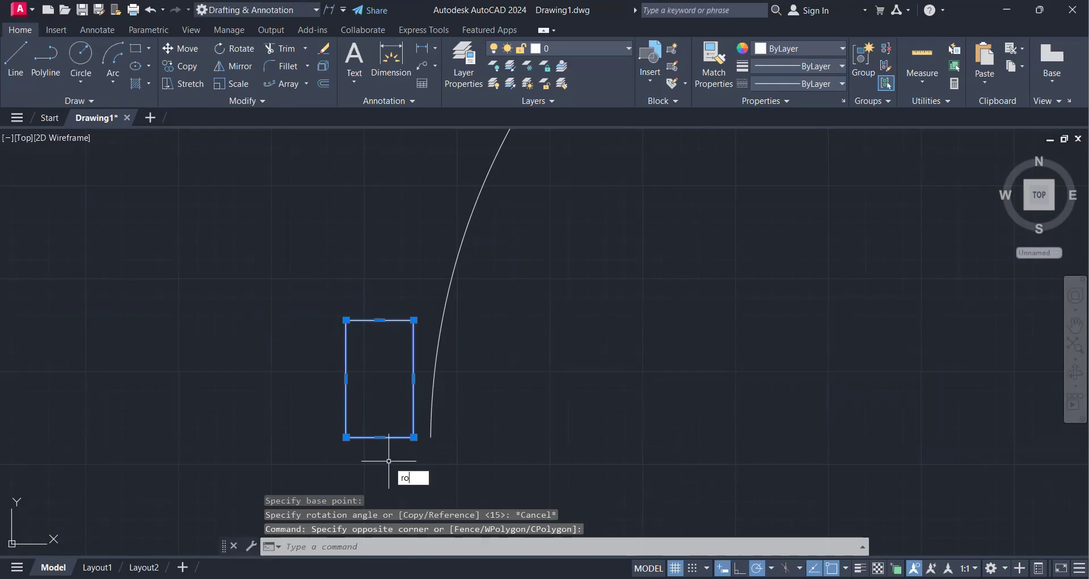
pyautogui.press('Return')
pyautogui.click(415, 436)
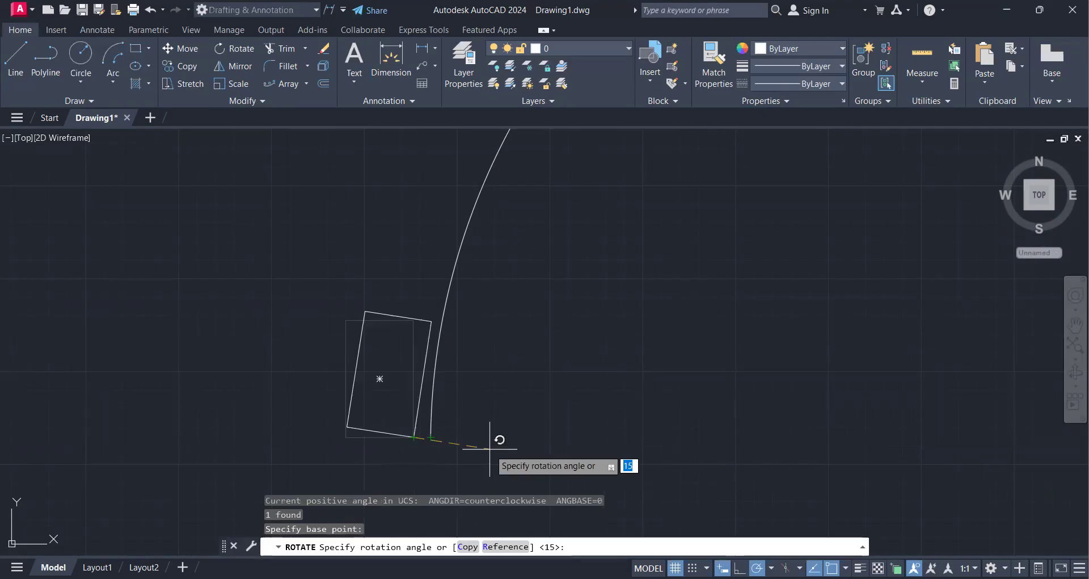
pyautogui.click(489, 448)
# Create a path array of the tilted rectangle along the semicircular arc with an item spacing of 62.
pyautogui.scroll(-4, 421, 434)
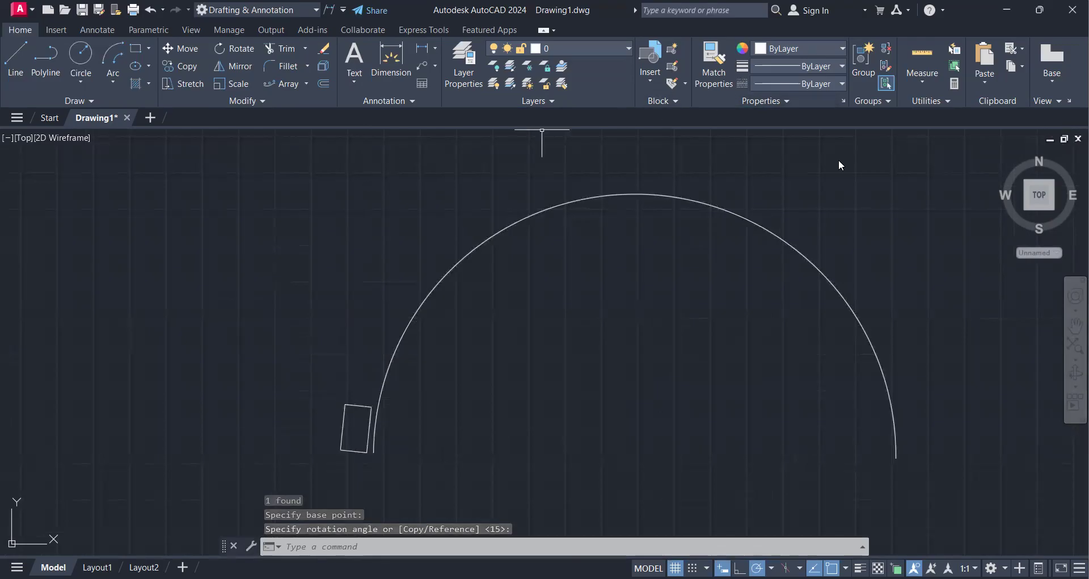
pyautogui.click(307, 84)
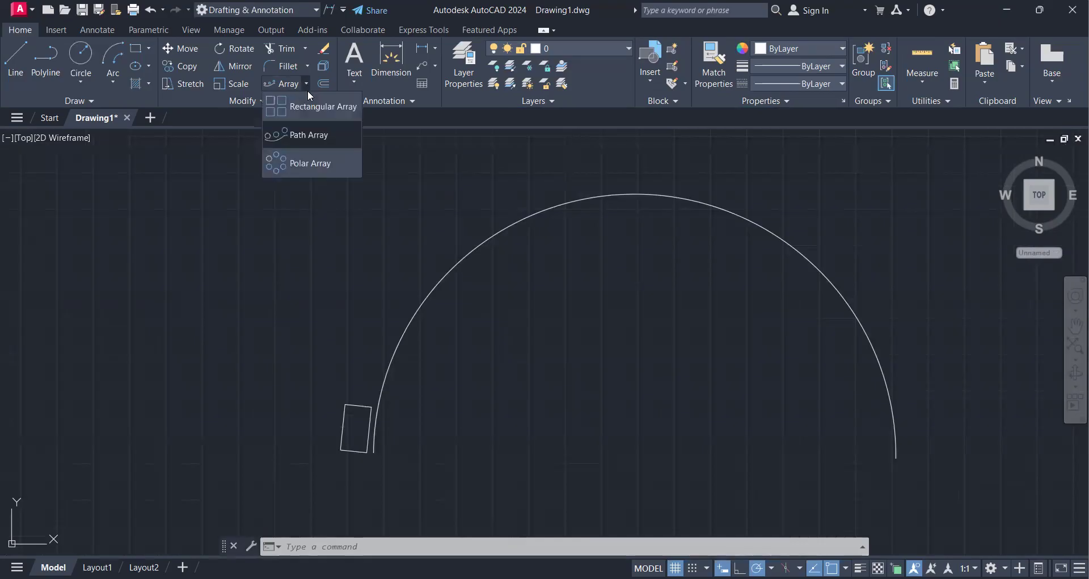
pyautogui.click(309, 135)
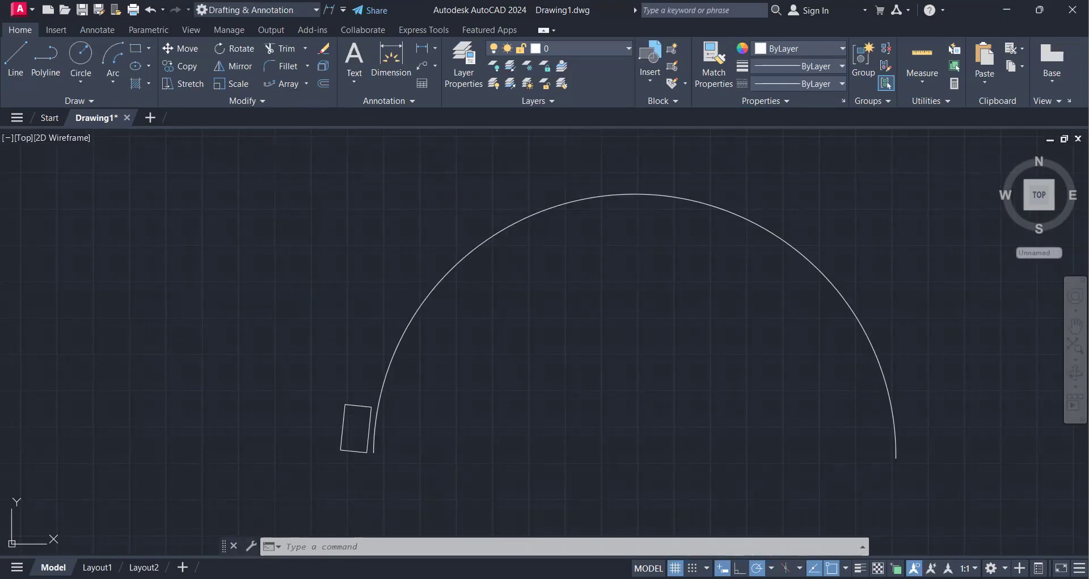
pyautogui.click(371, 434)
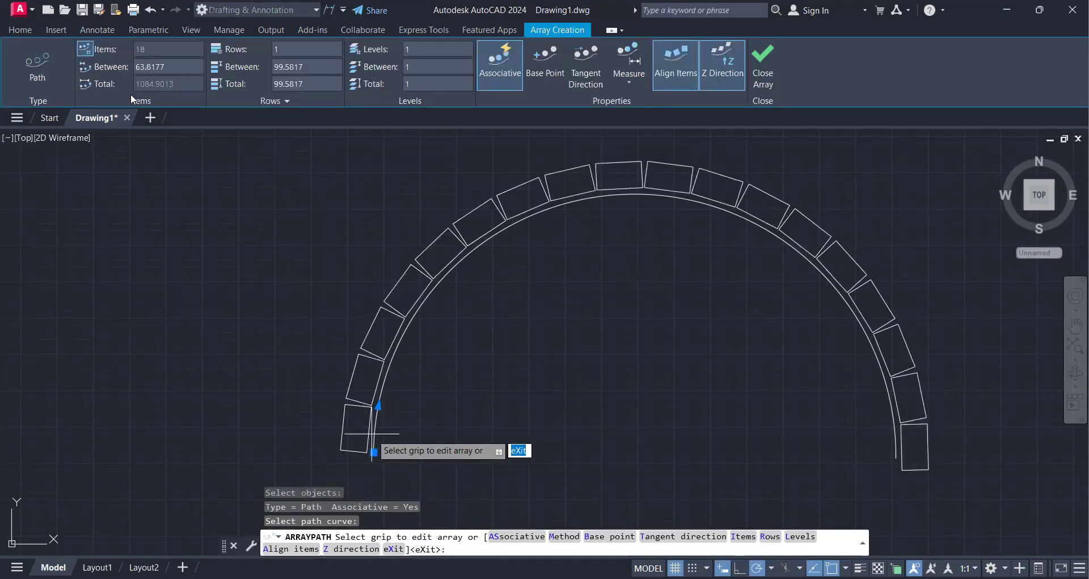
pyautogui.click(137, 67)
pyautogui.write('6')
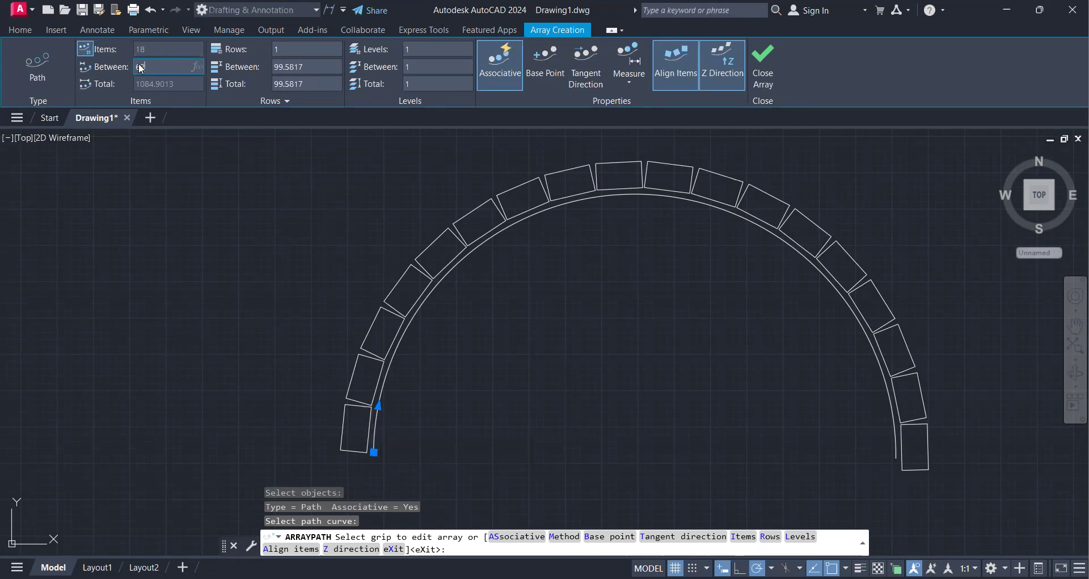
pyautogui.write('2')
pyautogui.press('Return')
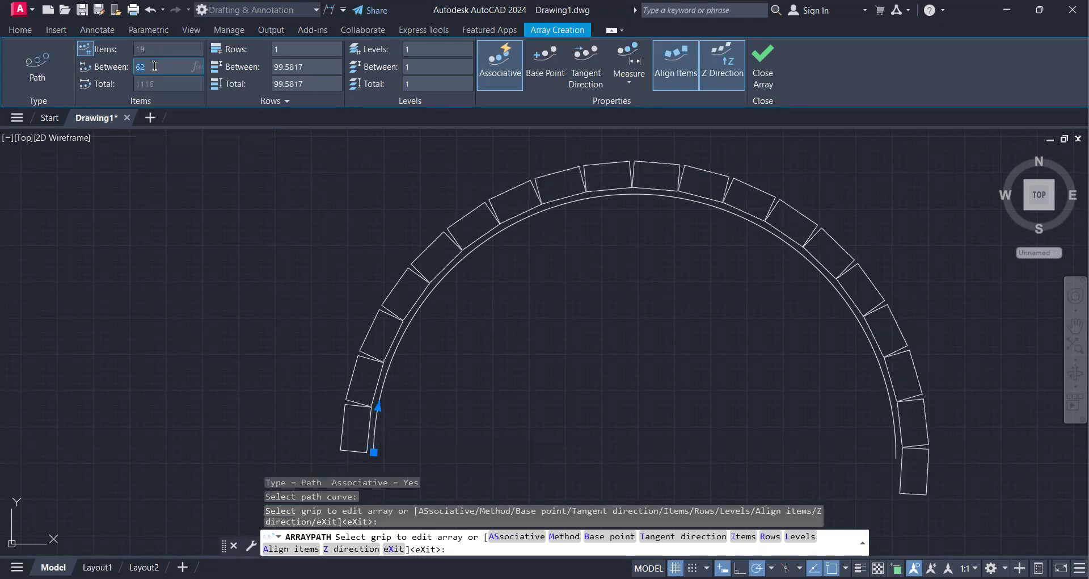
# Try item spacings of 60 and 61 for the rectangle path array.
pyautogui.press('BackSpace')
pyautogui.write('60')
pyautogui.press('Return')
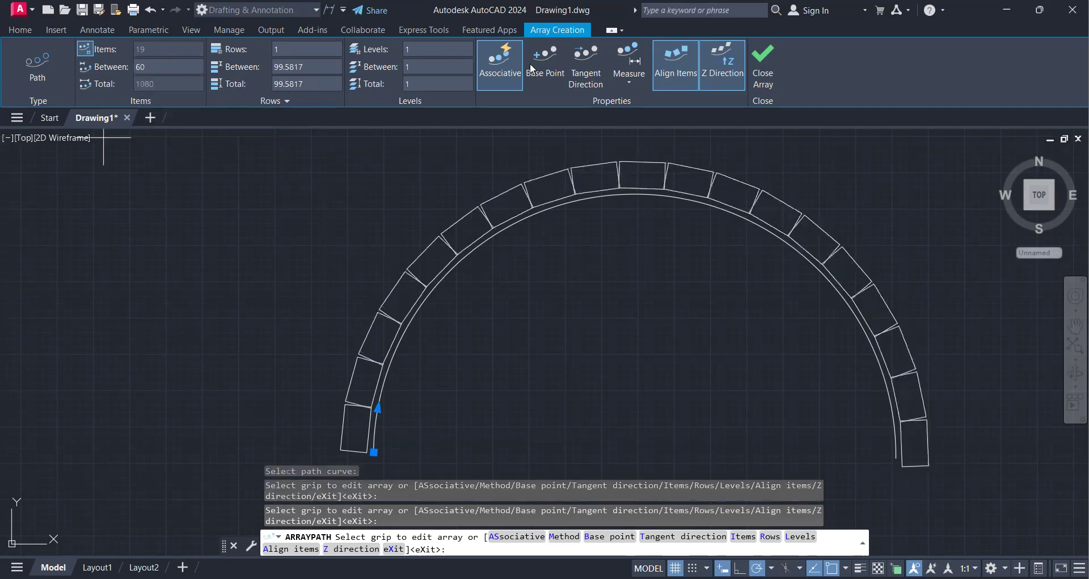
pyautogui.click(158, 67)
pyautogui.press('BackSpace')
pyautogui.write('61')
pyautogui.press('Return')
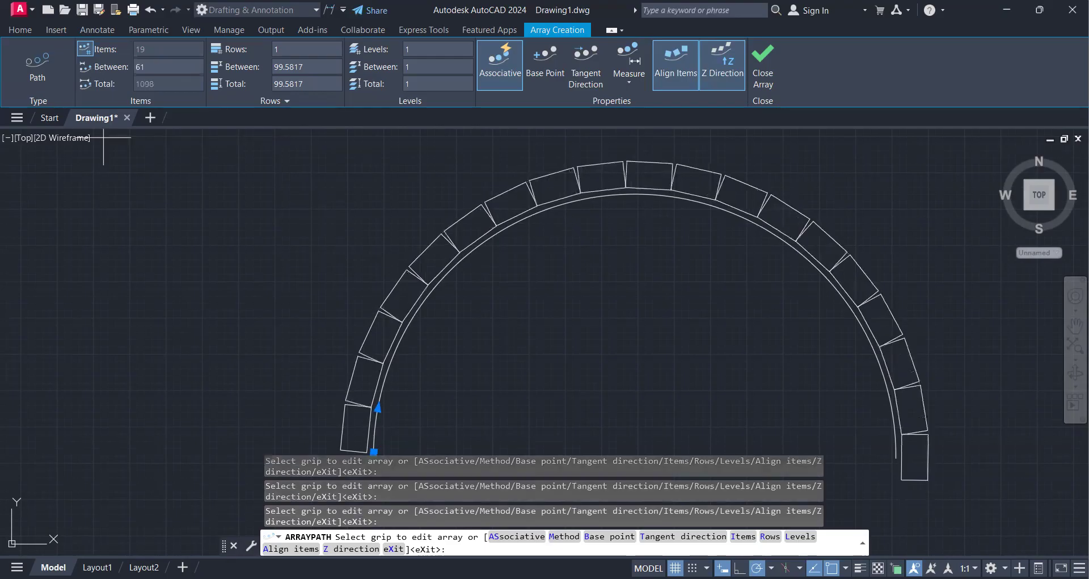
# Set the item spacing of the rectangle path array back to 62.
pyautogui.scroll(4, 429, 276)
pyautogui.click(158, 68)
pyautogui.press('BackSpace')
pyautogui.write('2')
pyautogui.press('Return')
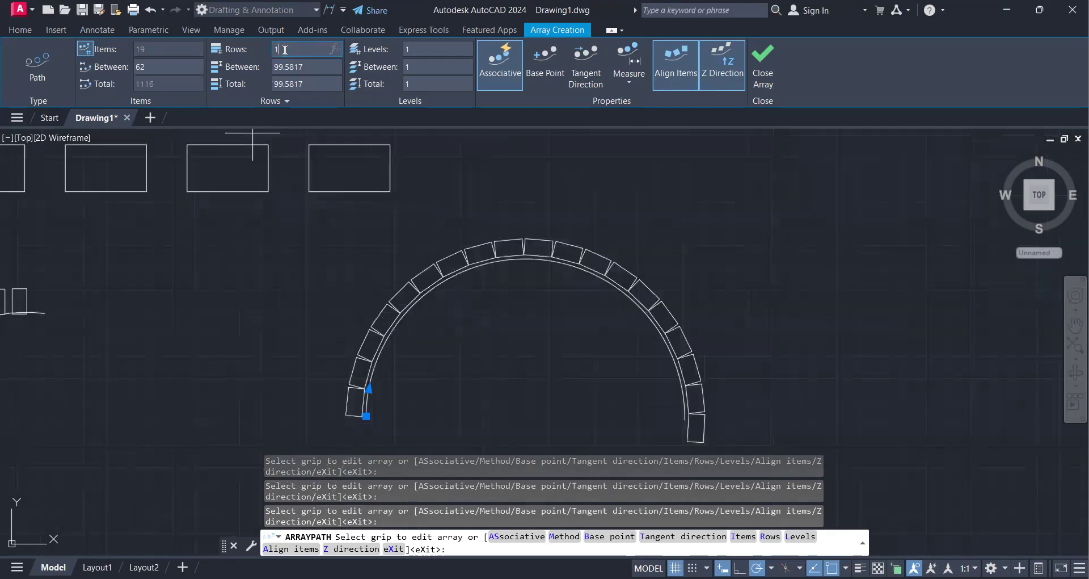
# Set the path array to 3 rows with a row spacing of 60.
pyautogui.moveTo(285, 49); pyautogui.dragTo(264, 46)
pyautogui.write('3')
pyautogui.press('Return')
pyautogui.click(319, 66)
pyautogui.write('60')
pyautogui.press('Return')
# Try smaller row spacings of 55, 50 and 45 for the three rows of rectangles.
pyautogui.click(304, 66)
pyautogui.write('55')
pyautogui.press('Return')
pyautogui.moveTo(287, 68); pyautogui.dragTo(267, 63)
pyautogui.write('50')
pyautogui.press('Return')
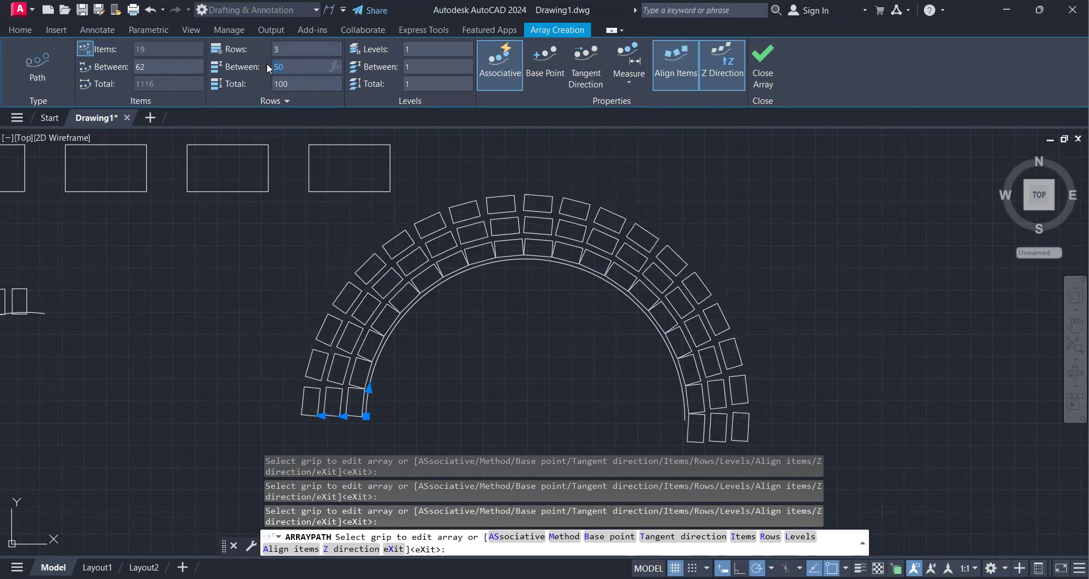
pyautogui.press('Return')
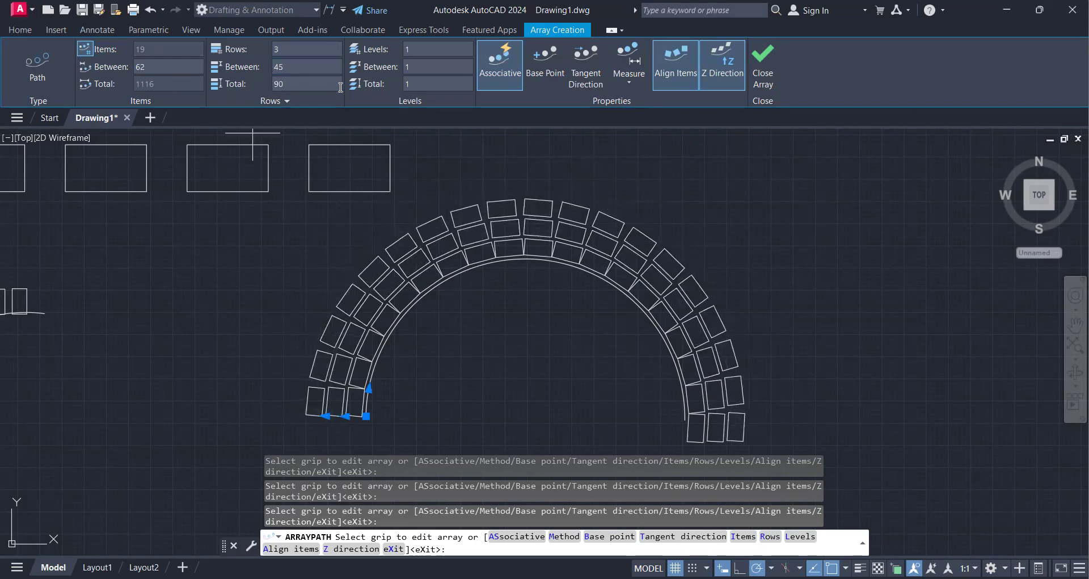
# Set the row spacing of the rectangle path array to 40 and finish the array.
pyautogui.moveTo(288, 66); pyautogui.dragTo(250, 70)
pyautogui.write('40')
pyautogui.press('Return')
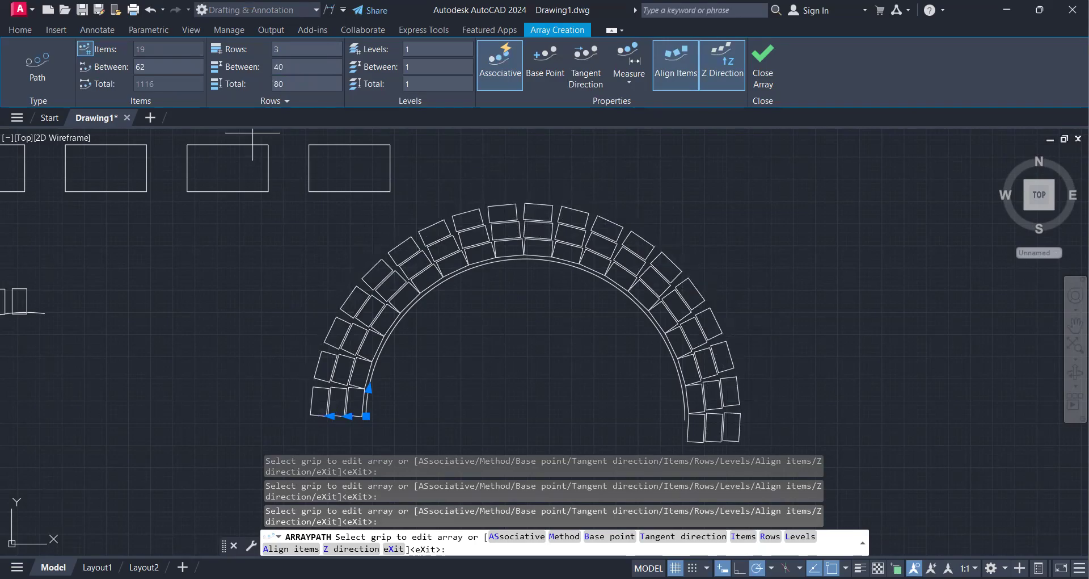
pyautogui.scroll(-2, 567, 333)
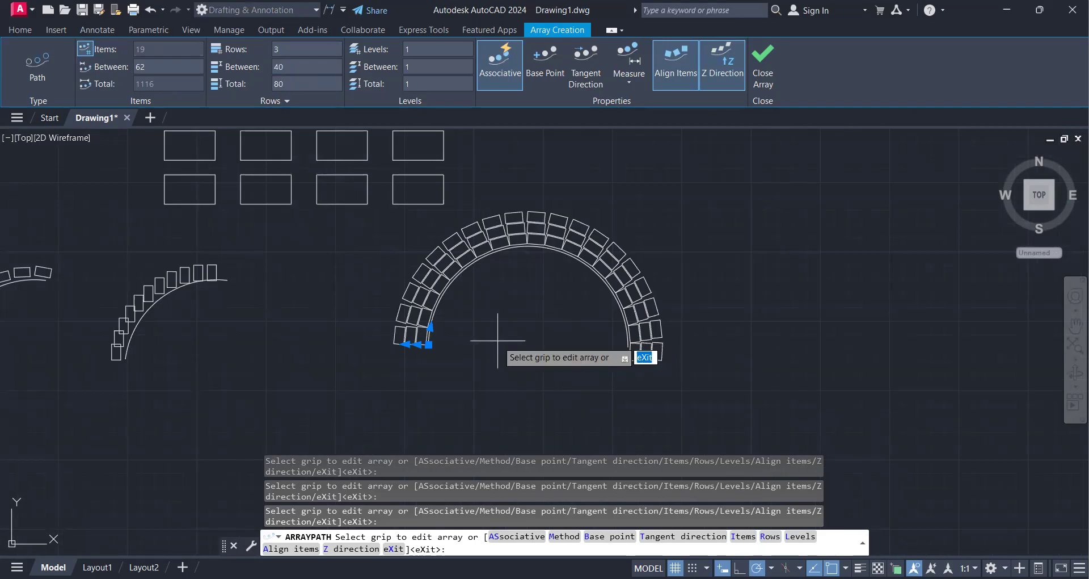
pyautogui.click(761, 88)
# Examine the rectangular, polar and path arrays drawn across the drawing, including the three-row arch of rectangles.
pyautogui.scroll(-2, 534, 304)
pyautogui.moveTo(531, 304); pyautogui.dragTo(603, 306, button='middle')
pyautogui.scroll(-2, 582, 310)
pyautogui.scroll(4, 582, 309)
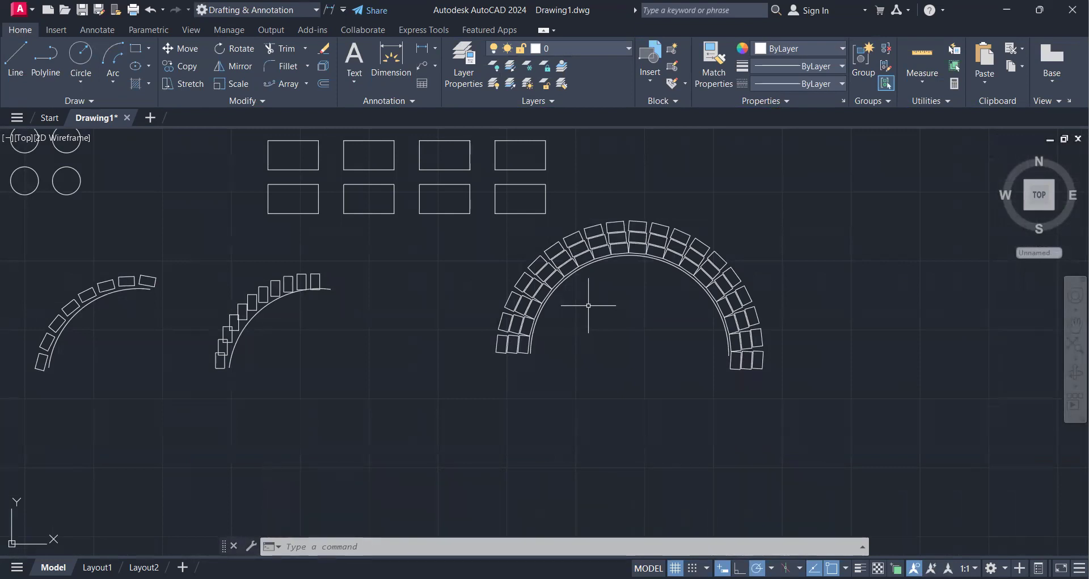
pyautogui.scroll(-4, 588, 305)
pyautogui.moveTo(369, 316); pyautogui.dragTo(634, 354, button='middle')
pyautogui.scroll(6, 351, 337)
pyautogui.scroll(-4, 360, 340)
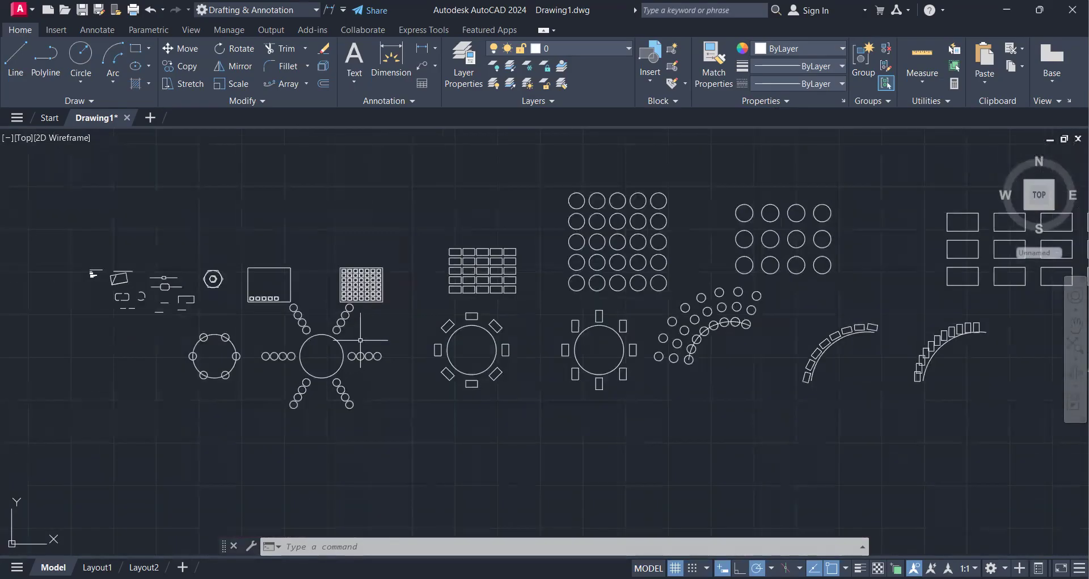
pyautogui.moveTo(360, 339); pyautogui.dragTo(453, 318, button='middle')
pyautogui.moveTo(348, 365); pyautogui.dragTo(454, 330, button='middle')
pyautogui.moveTo(567, 355); pyautogui.dragTo(422, 304, button='middle')
pyautogui.moveTo(557, 323); pyautogui.dragTo(451, 304, button='middle')
pyautogui.moveTo(580, 310); pyautogui.dragTo(431, 310, button='middle')
pyautogui.scroll(4, 542, 319)
pyautogui.moveTo(517, 318); pyautogui.dragTo(431, 321, button='middle')
pyautogui.scroll(-4, 459, 376)
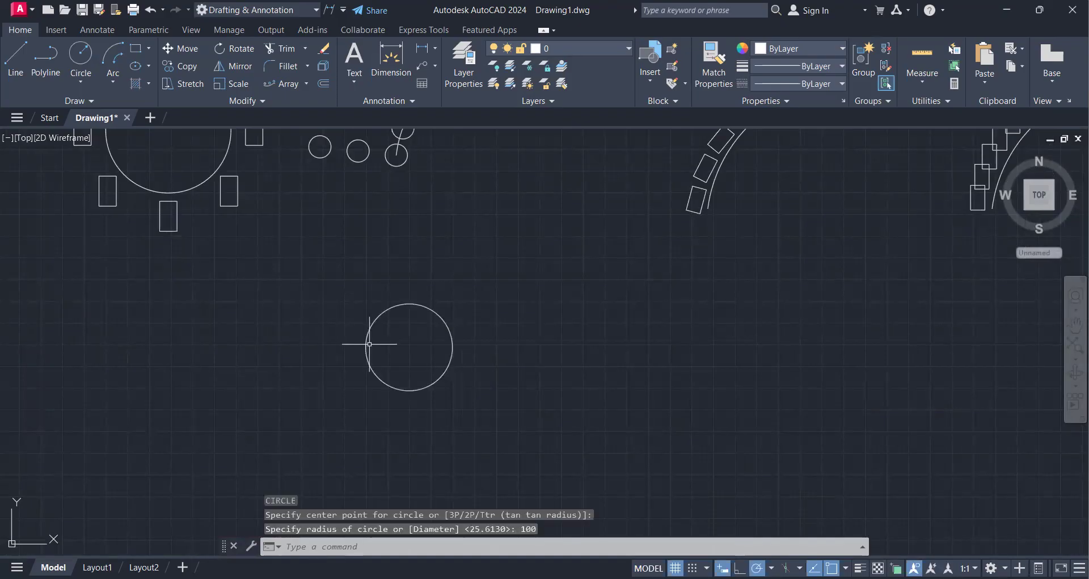
# Create a six-item polar array of the radius 15 circle around the center of the large circle.
pyautogui.scroll(5, 418, 350)
pyautogui.scroll(-2, 428, 362)
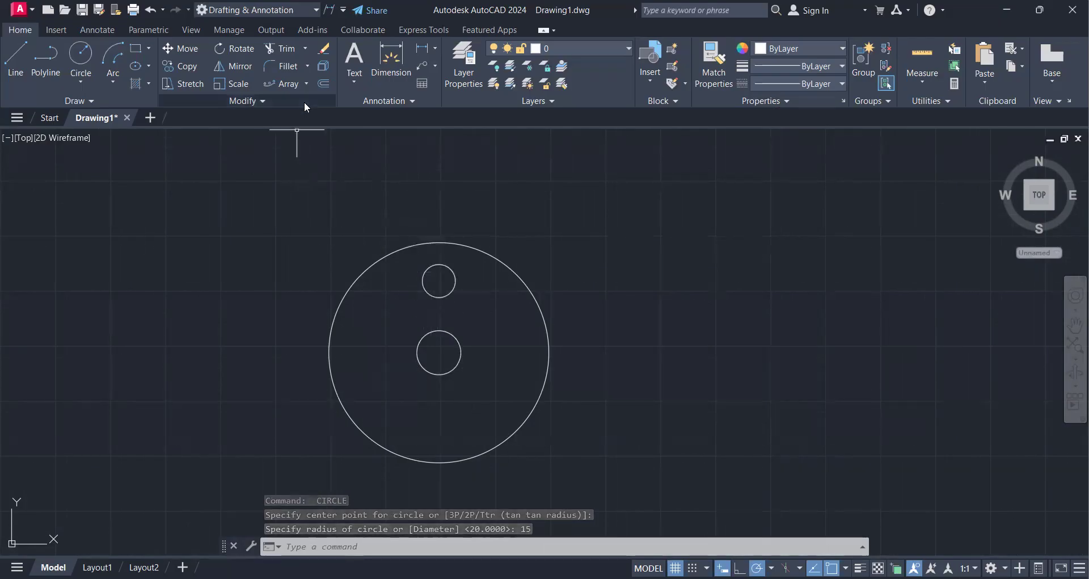
pyautogui.click(306, 85)
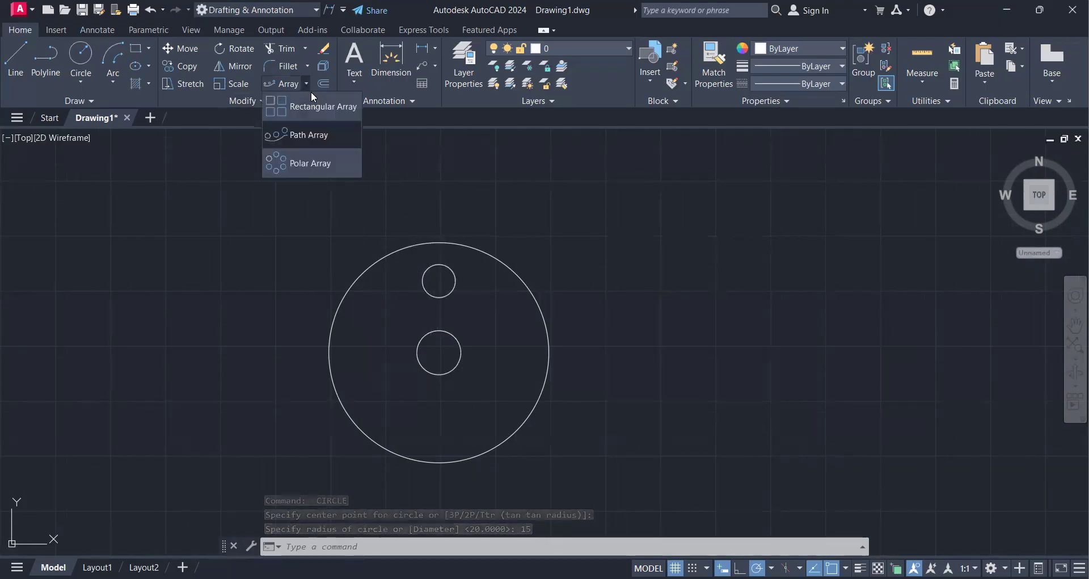
pyautogui.click(311, 163)
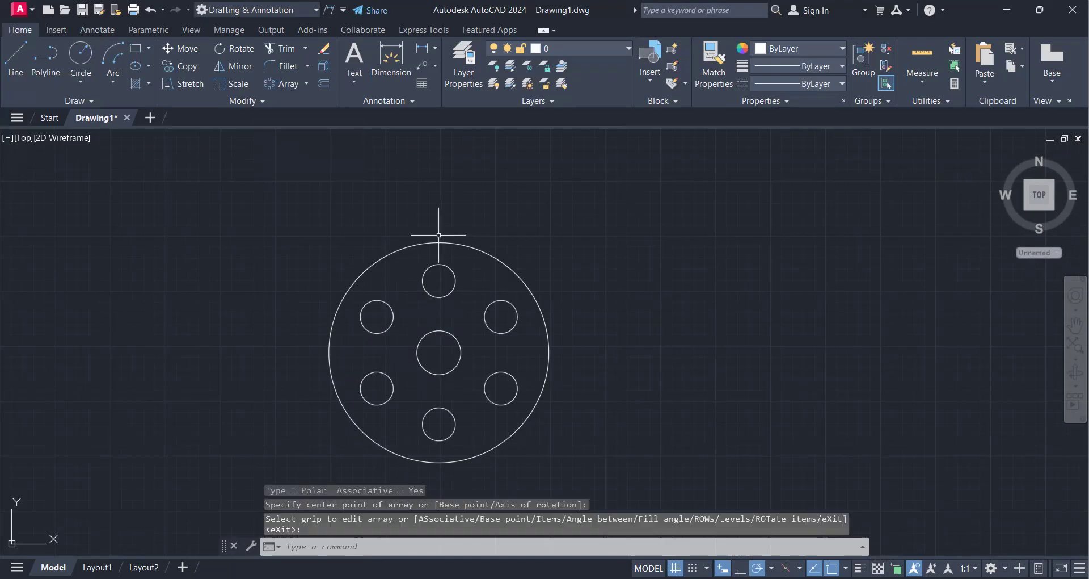
# Draw a short vertical line up from the large circle's top point and two slanted lines from its upper end down across the circle.
pyautogui.scroll(2, 439, 235)
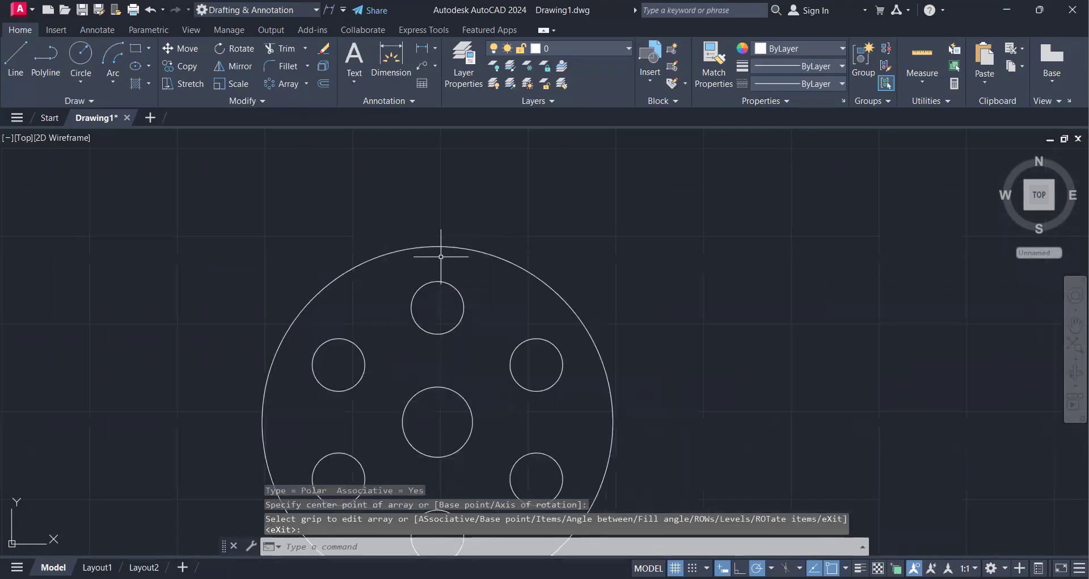
pyautogui.write('l')
pyautogui.press('Return')
pyautogui.press('Return')
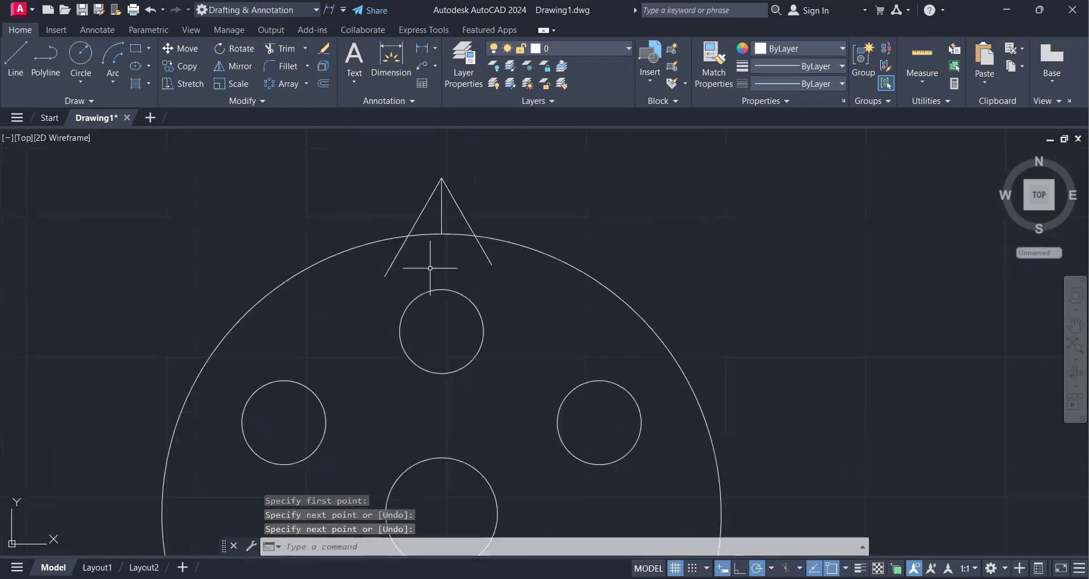
# Trim the parts of the two slanted lines inside the large circle and erase the vertical line between them.
pyautogui.write('TR')
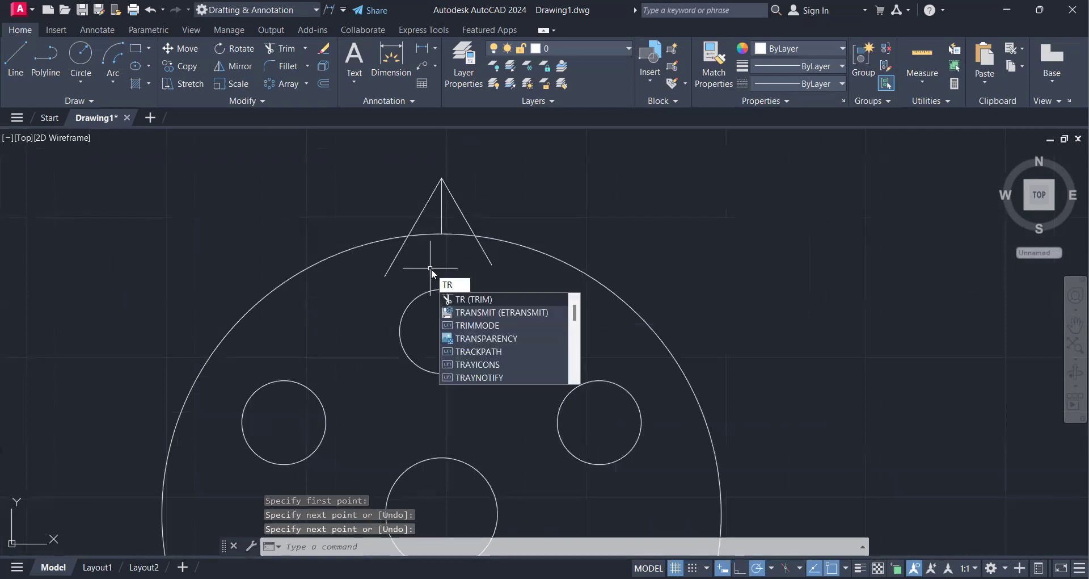
pyautogui.press('BackSpace')
pyautogui.press('BackSpace')
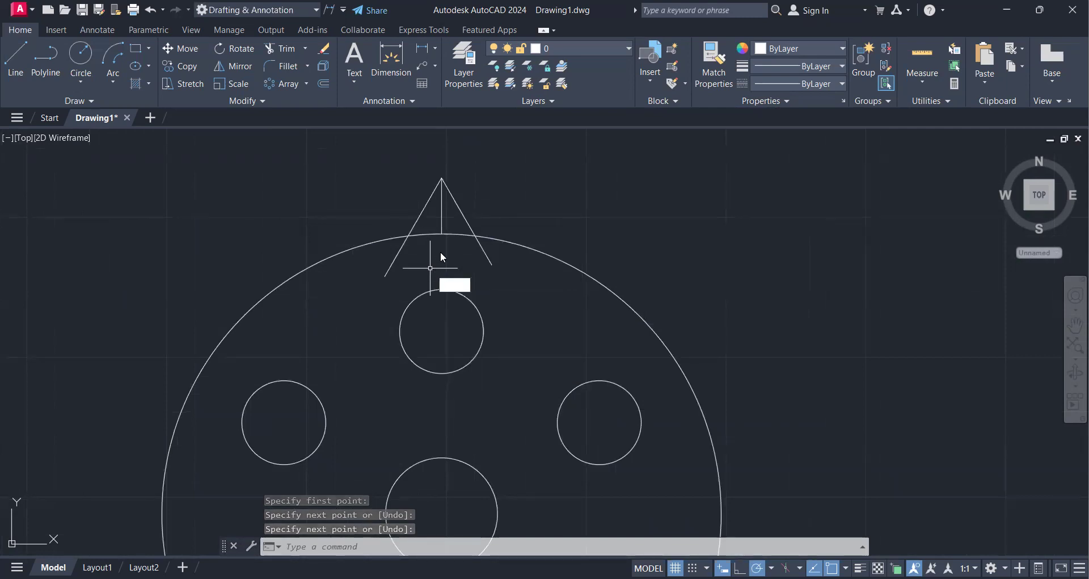
pyautogui.write('tr')
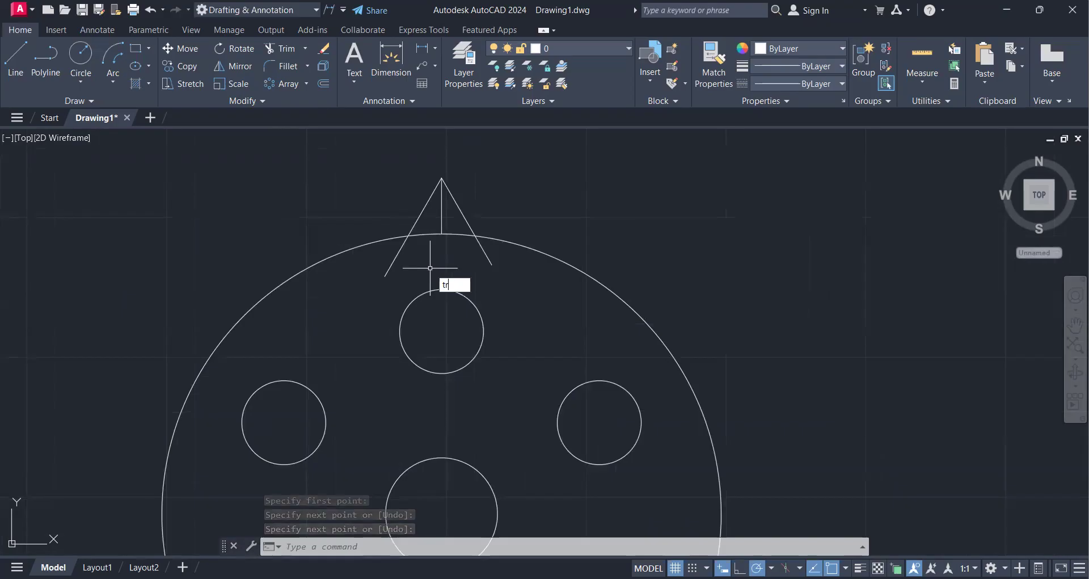
pyautogui.press('Return')
pyautogui.click(377, 258)
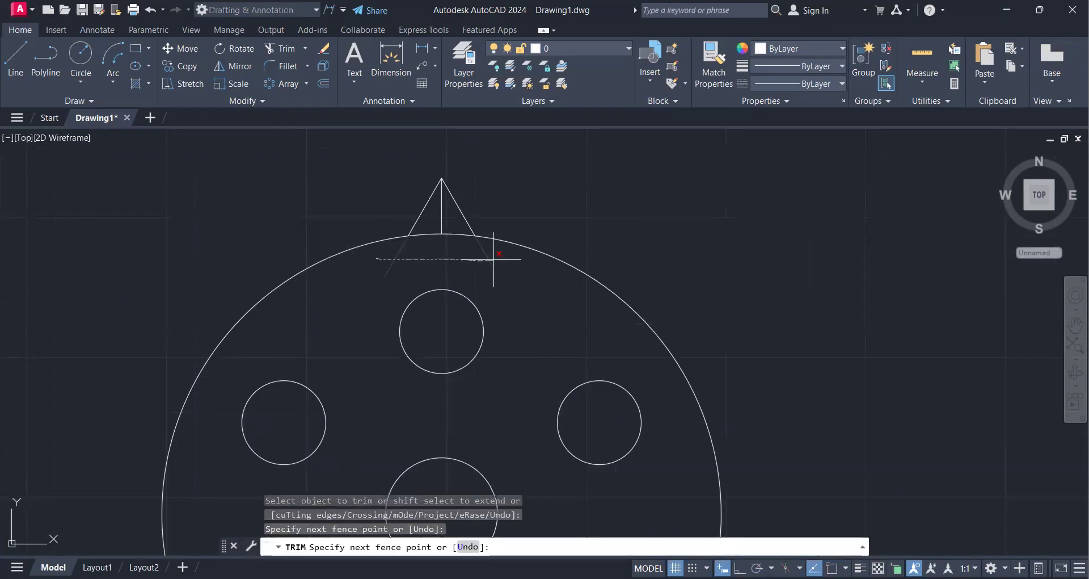
pyautogui.moveTo(494, 259); pyautogui.dragTo(496, 259)
pyautogui.press('Return')
pyautogui.click(441, 209)
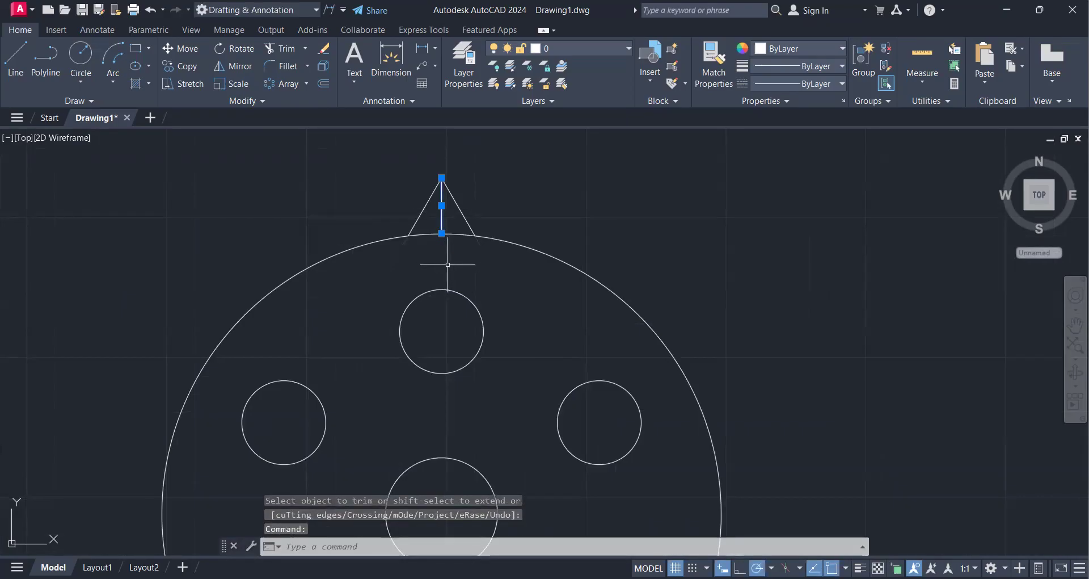
pyautogui.press('Delete')
# Create a polar array of the two-line tooth around the large circle's center with 36 items.
pyautogui.scroll(-2, 442, 265)
pyautogui.click(405, 187)
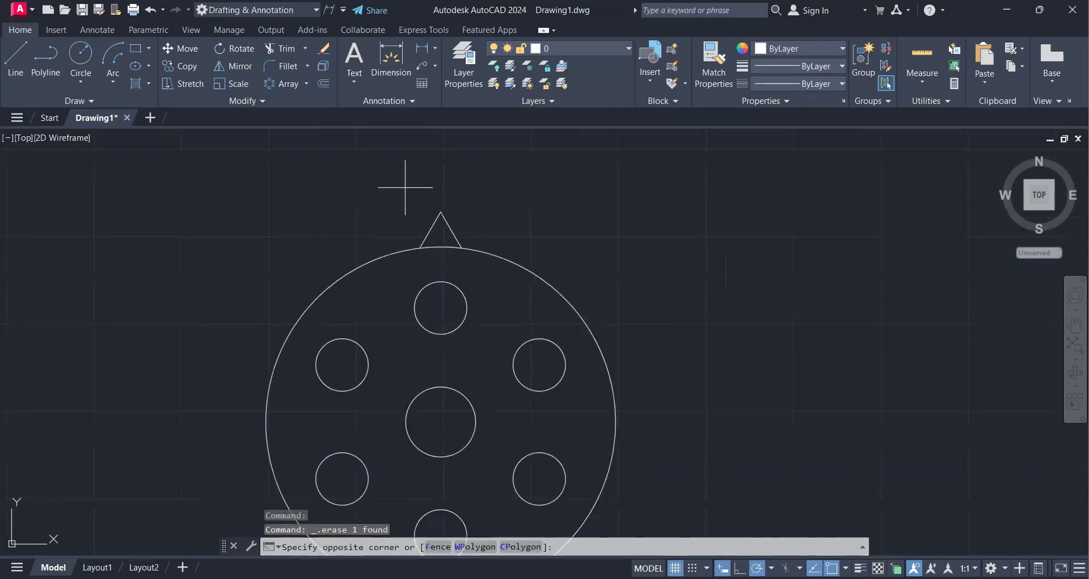
pyautogui.click(480, 260)
pyautogui.moveTo(386, 235); pyautogui.dragTo(391, 211, button='middle')
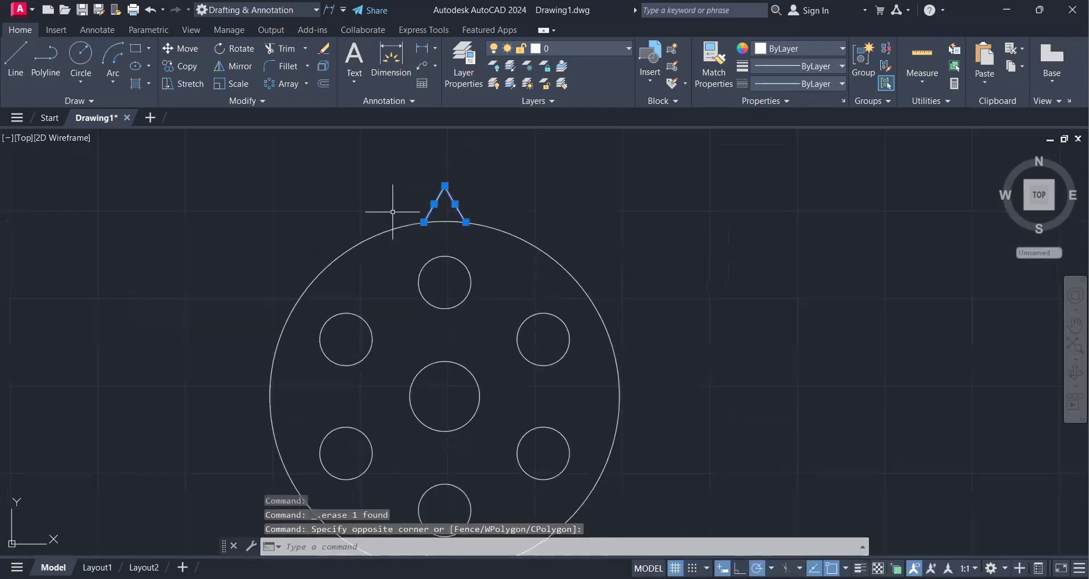
pyautogui.click(307, 84)
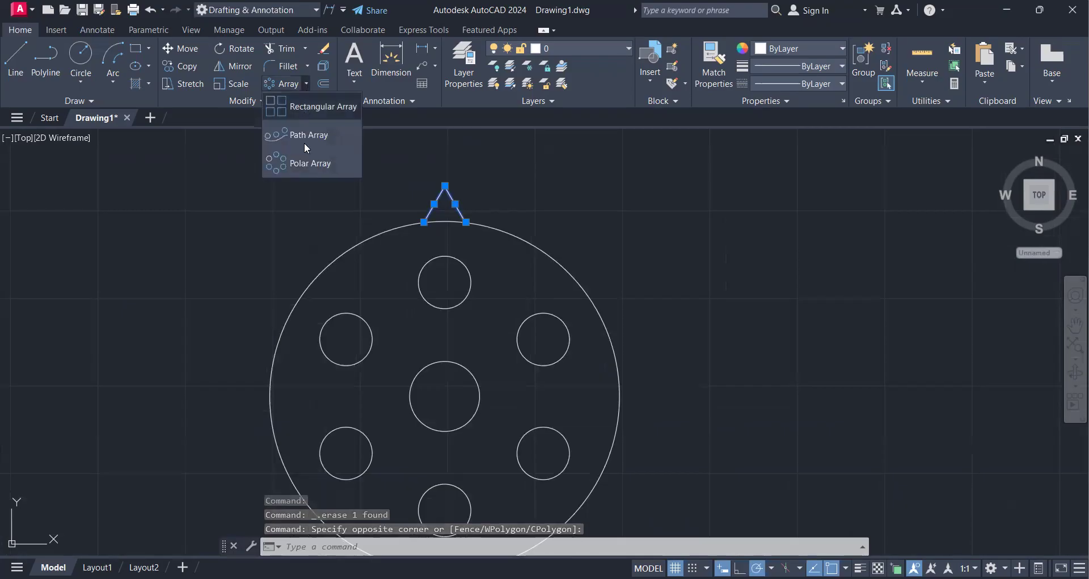
pyautogui.click(308, 163)
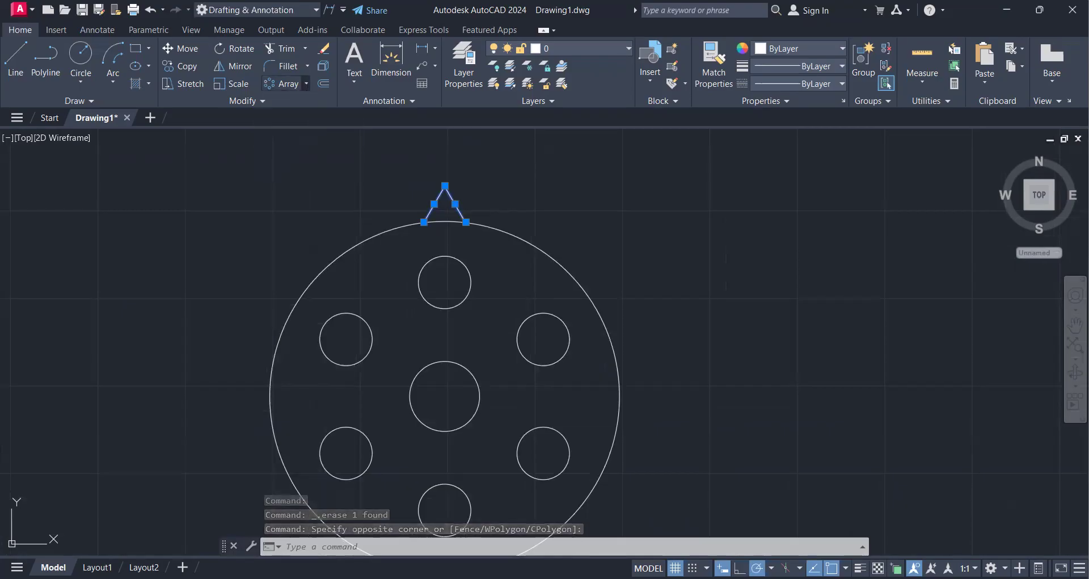
pyautogui.click(444, 396)
pyautogui.moveTo(160, 51); pyautogui.dragTo(98, 52)
pyautogui.write('36')
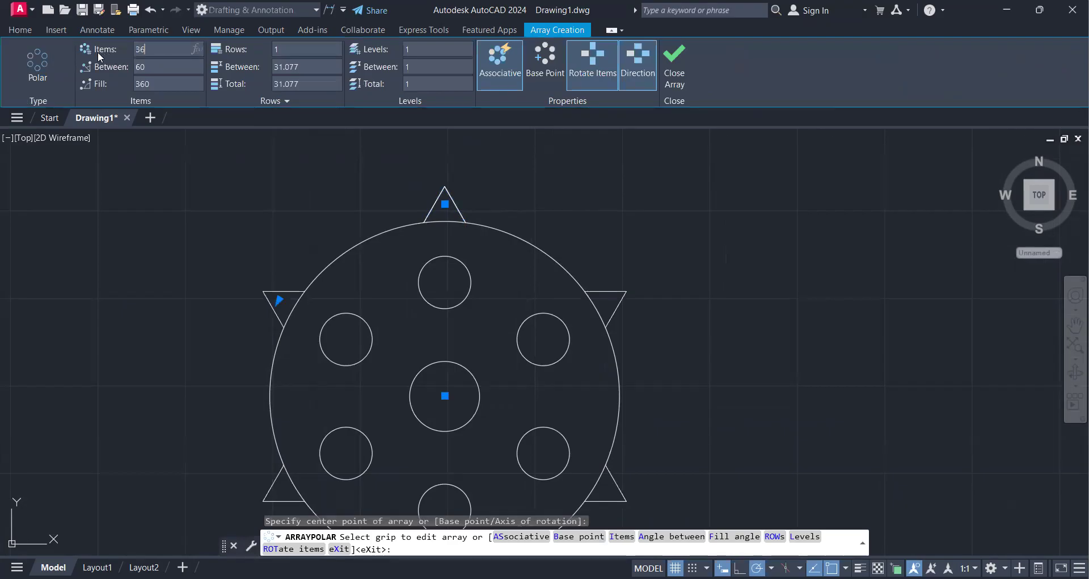
pyautogui.press('Return')
# Try 30 items for the polar array of teeth, settle on 26 items, and finish the array.
pyautogui.moveTo(153, 43); pyautogui.dragTo(102, 52)
pyautogui.write('30')
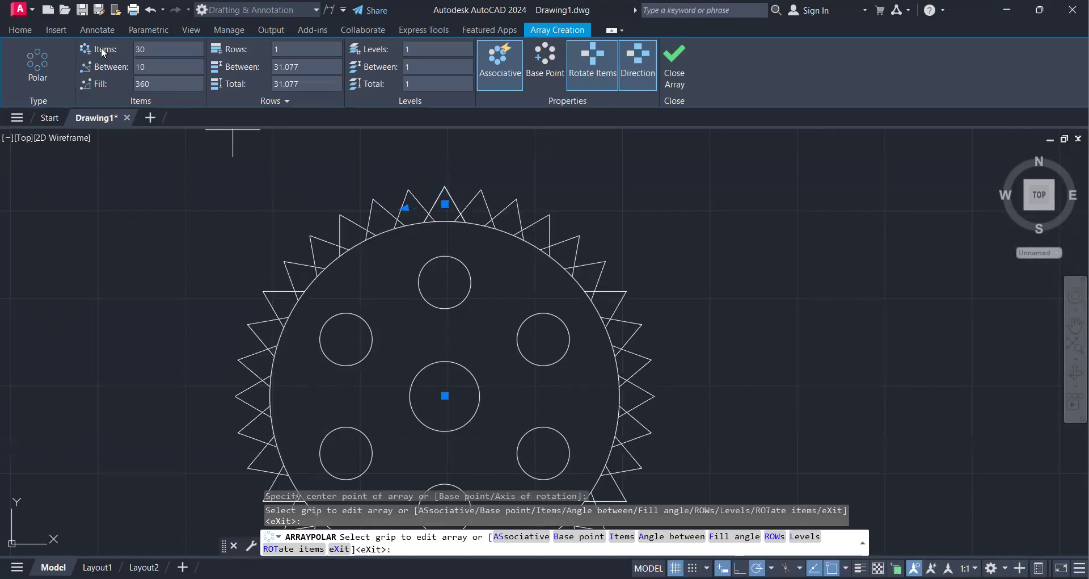
pyautogui.press('Return')
pyautogui.moveTo(144, 49); pyautogui.dragTo(120, 49)
pyautogui.write('26')
pyautogui.press('Return')
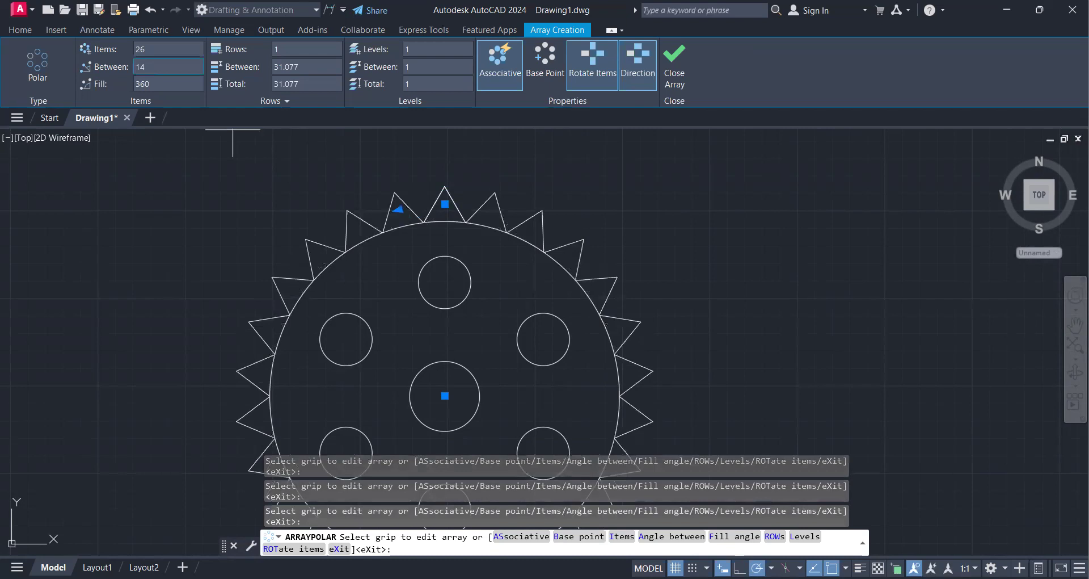
pyautogui.scroll(-5, 398, 299)
pyautogui.moveTo(419, 310)
pyautogui.mouseDown(button='middle')
pyautogui.moveTo(402, 282)
pyautogui.moveTo(379, 278)
pyautogui.mouseUp(button='middle')
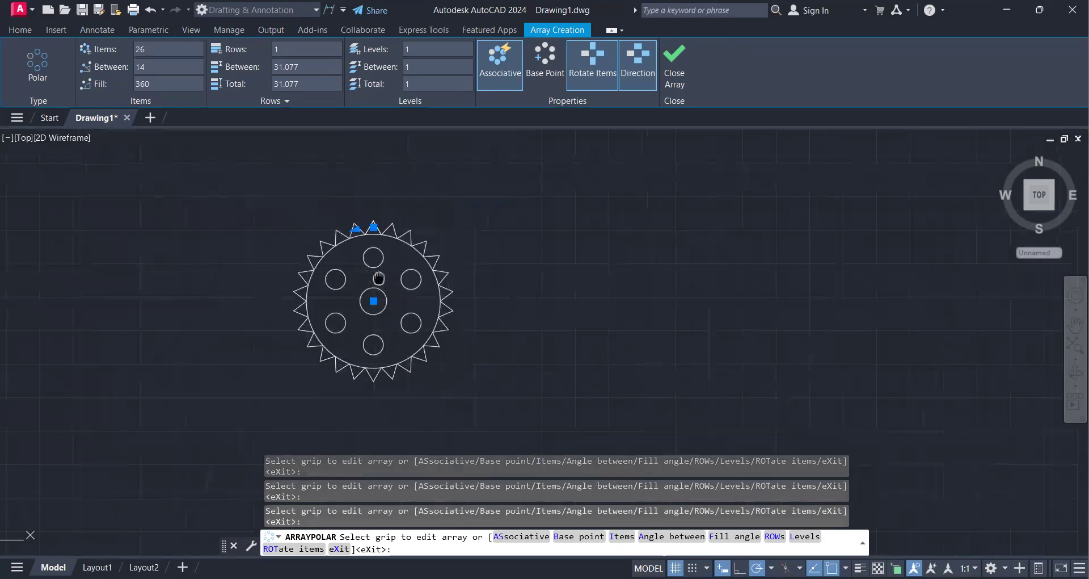
pyautogui.scroll(4, 379, 277)
pyautogui.click(678, 59)
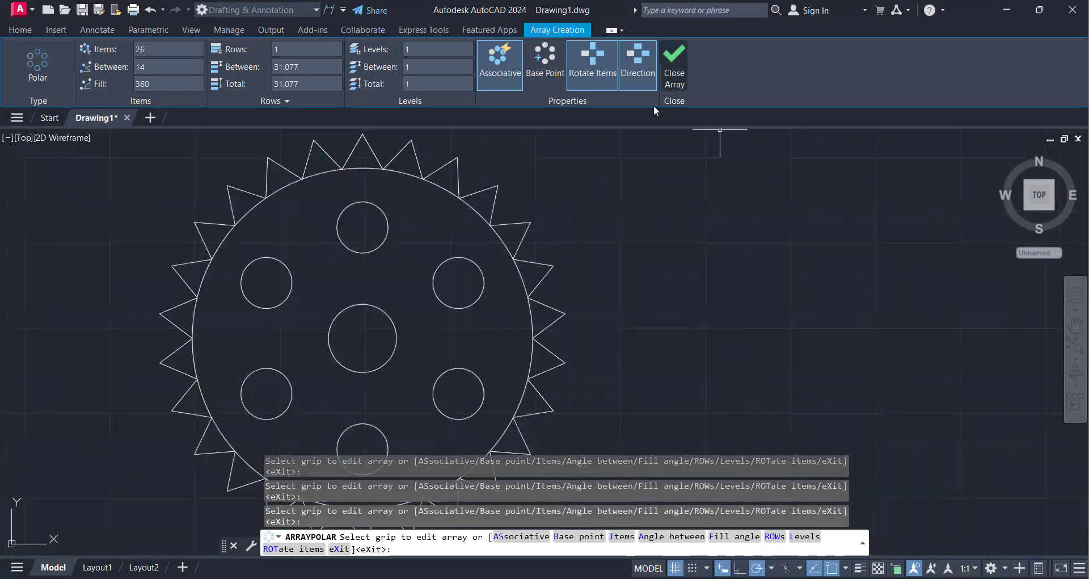
# Hatch the large circle's area around the center hole and six small circles with the ANSI31 pattern.
pyautogui.scroll(-2, 324, 264)
pyautogui.moveTo(333, 265); pyautogui.dragTo(403, 275, button='middle')
pyautogui.scroll(2, 403, 274)
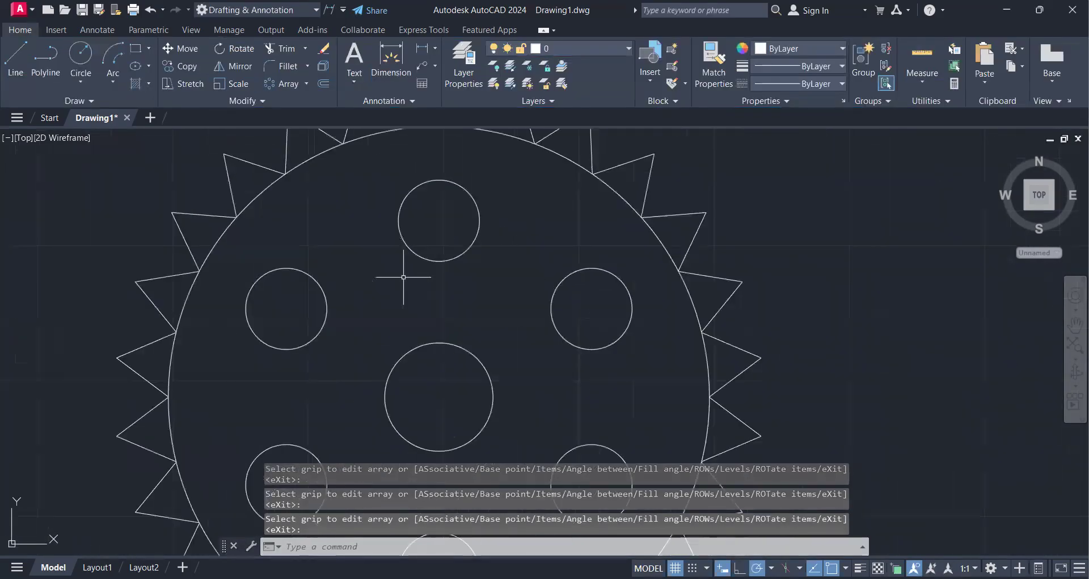
pyautogui.scroll(-4, 403, 278)
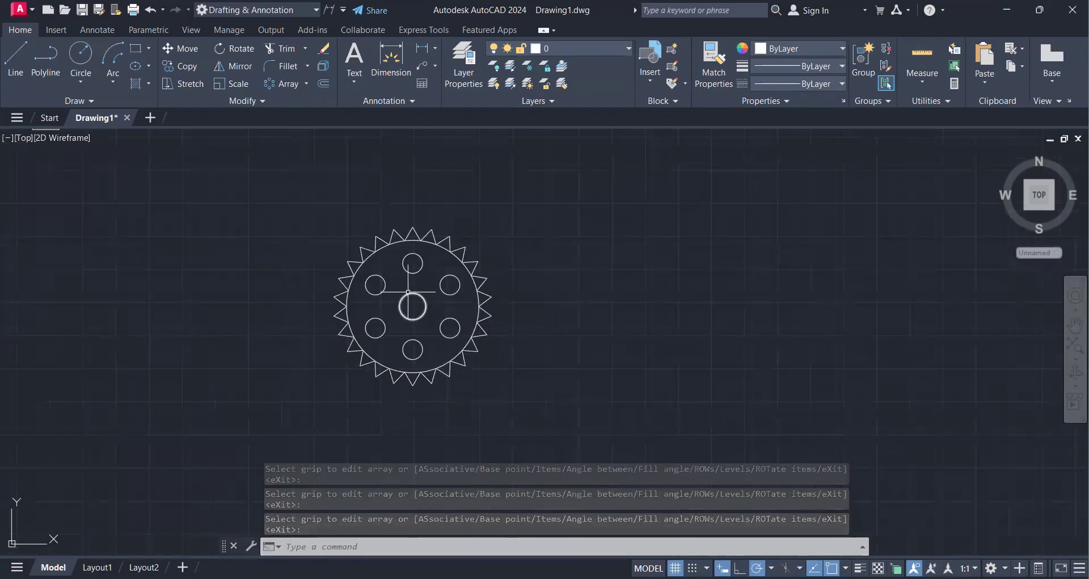
pyautogui.write('h')
pyautogui.press('Return')
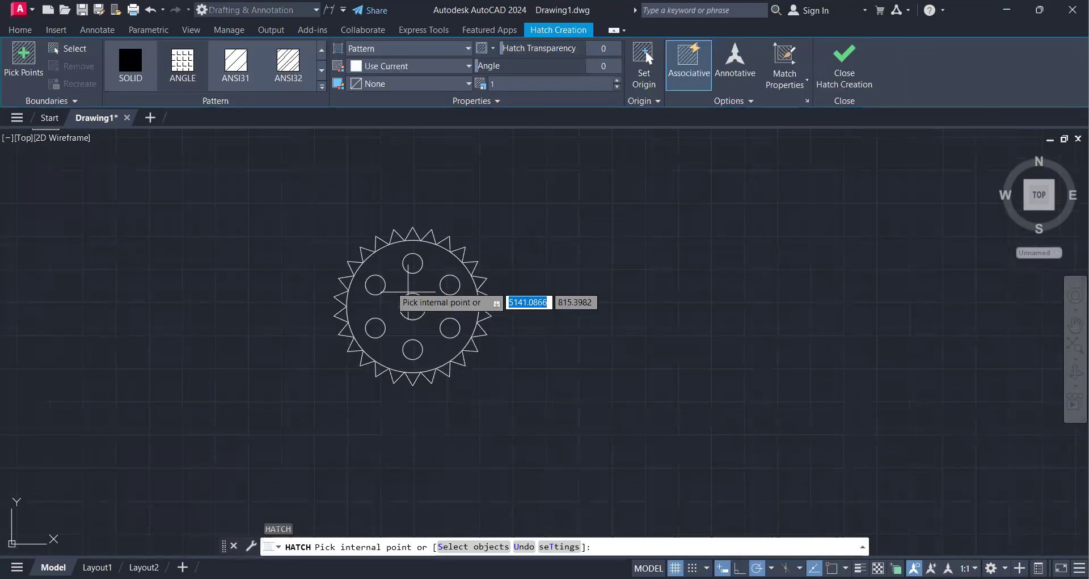
pyautogui.click(250, 69)
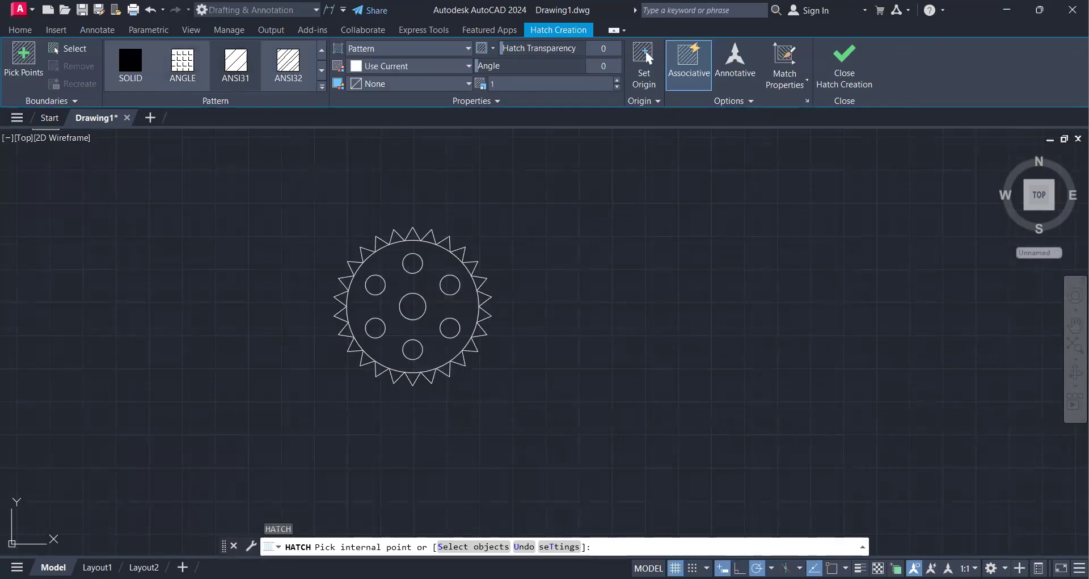
pyautogui.click(391, 272)
pyautogui.press('Return')
pyautogui.scroll(5, 391, 267)
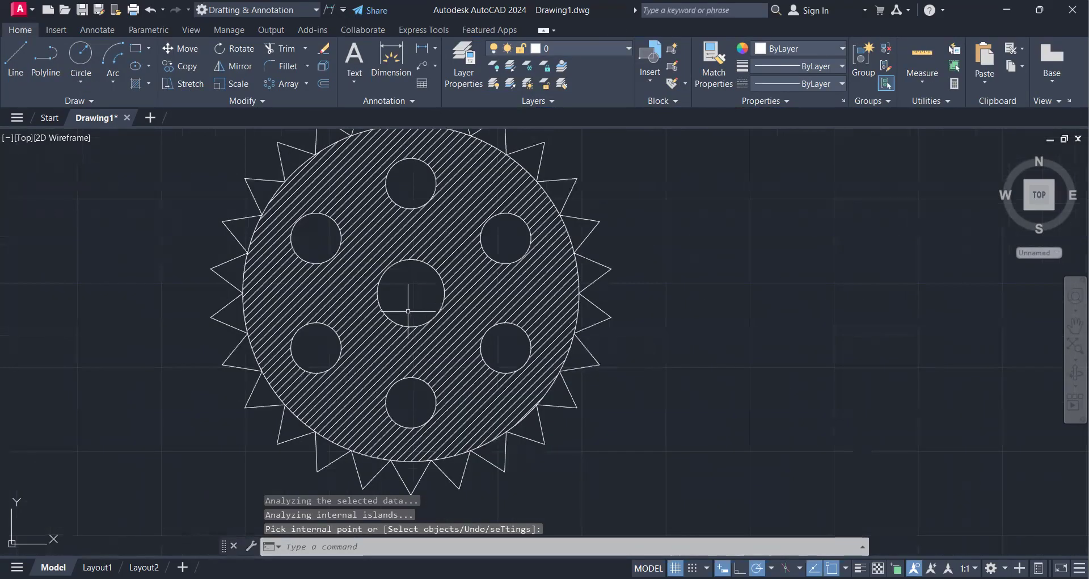
# Examine the hatched wheel with its teeth and holes up close and as a whole.
pyautogui.scroll(-3, 443, 354)
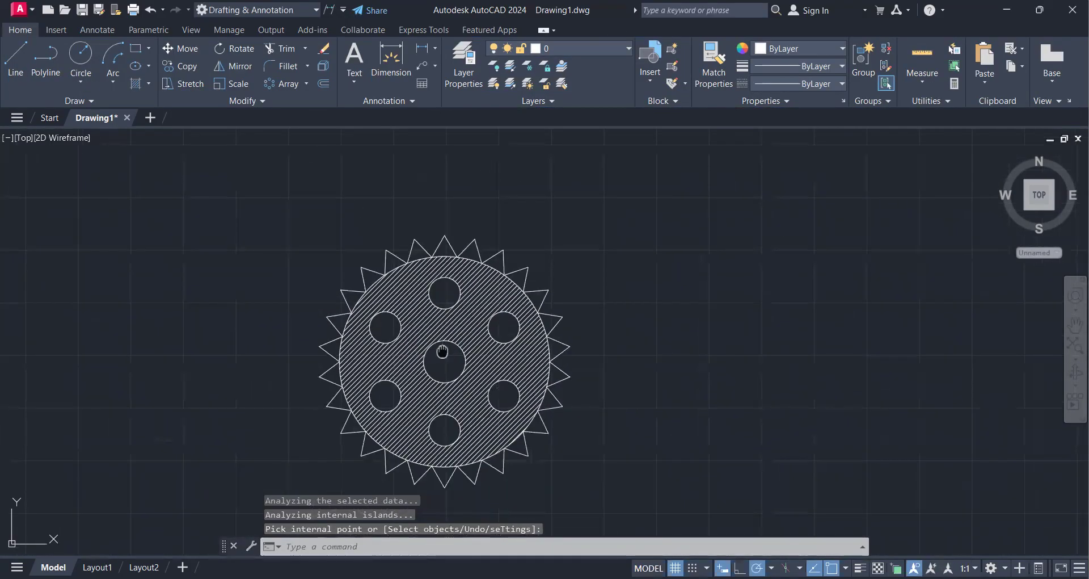
pyautogui.moveTo(442, 354); pyautogui.dragTo(488, 310, button='middle')
pyautogui.scroll(3, 493, 317)
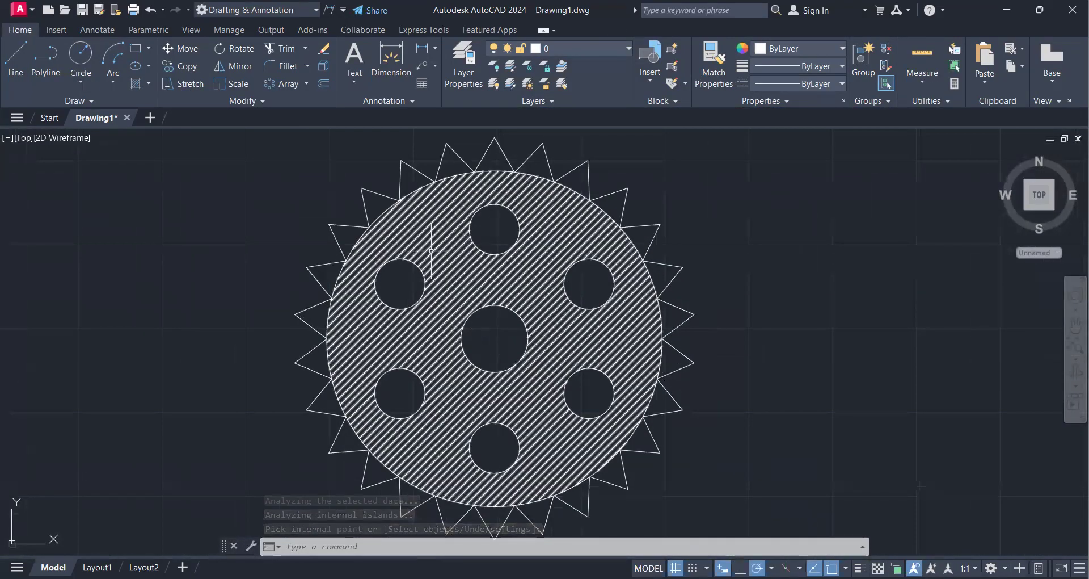
pyautogui.scroll(-1, 448, 292)
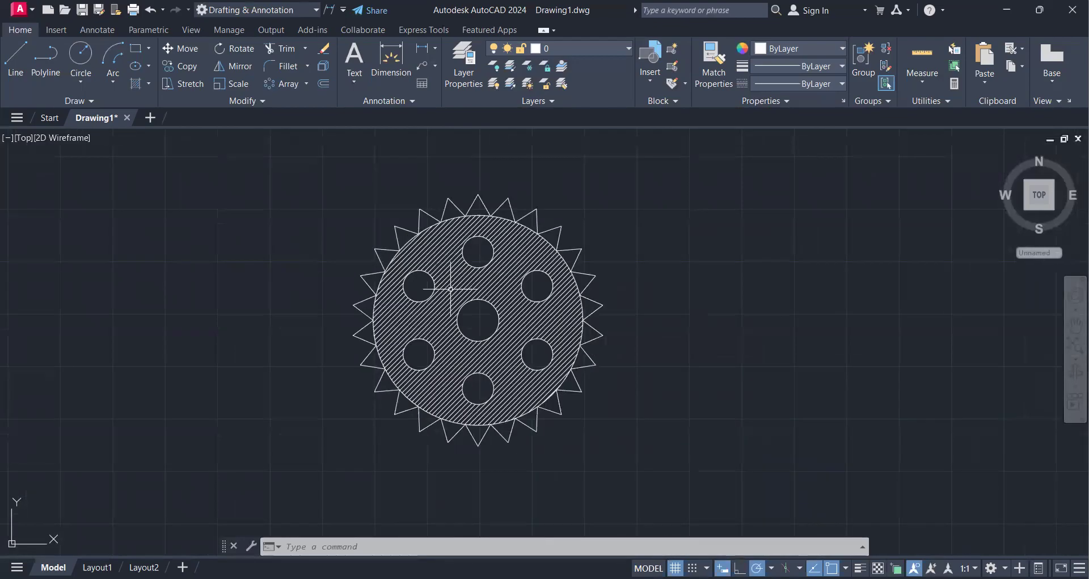
pyautogui.scroll(3, 457, 294)
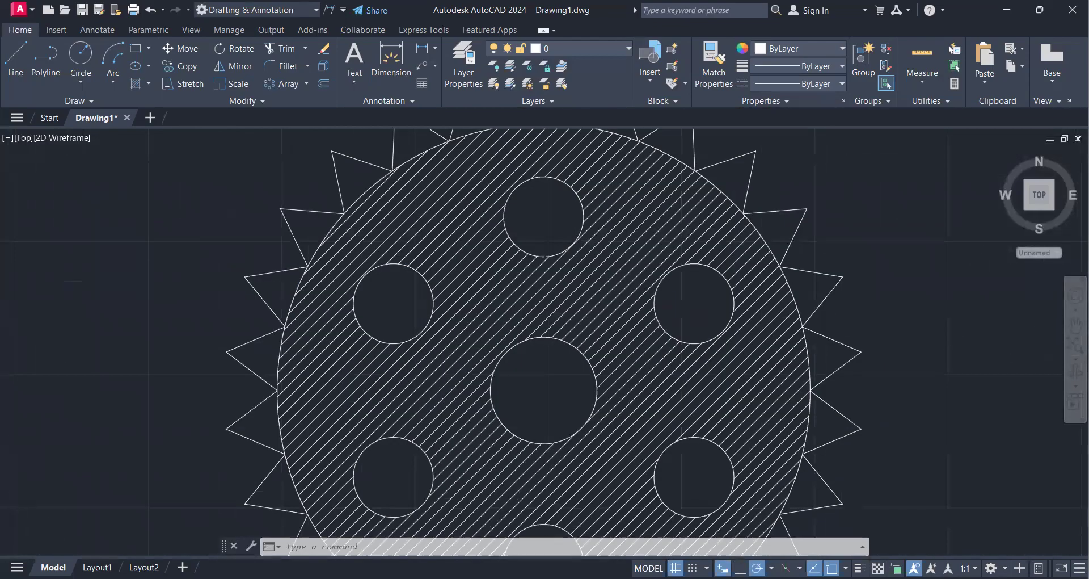
pyautogui.scroll(-4, 484, 307)
pyautogui.moveTo(437, 323); pyautogui.dragTo(465, 307, button='middle')
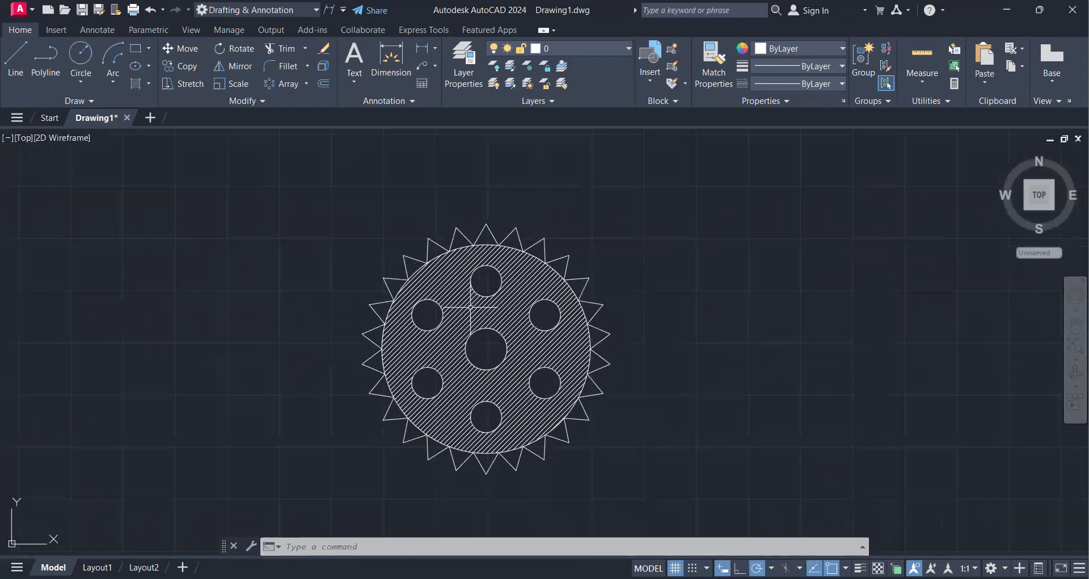
pyautogui.scroll(-4, 493, 313)
pyautogui.scroll(4, 494, 313)
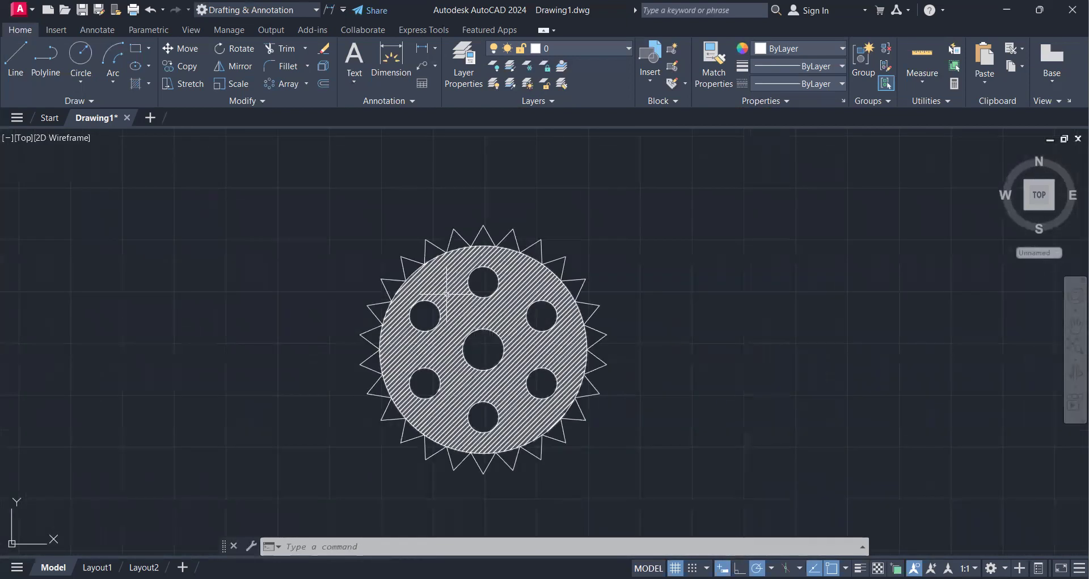
pyautogui.scroll(2, 446, 291)
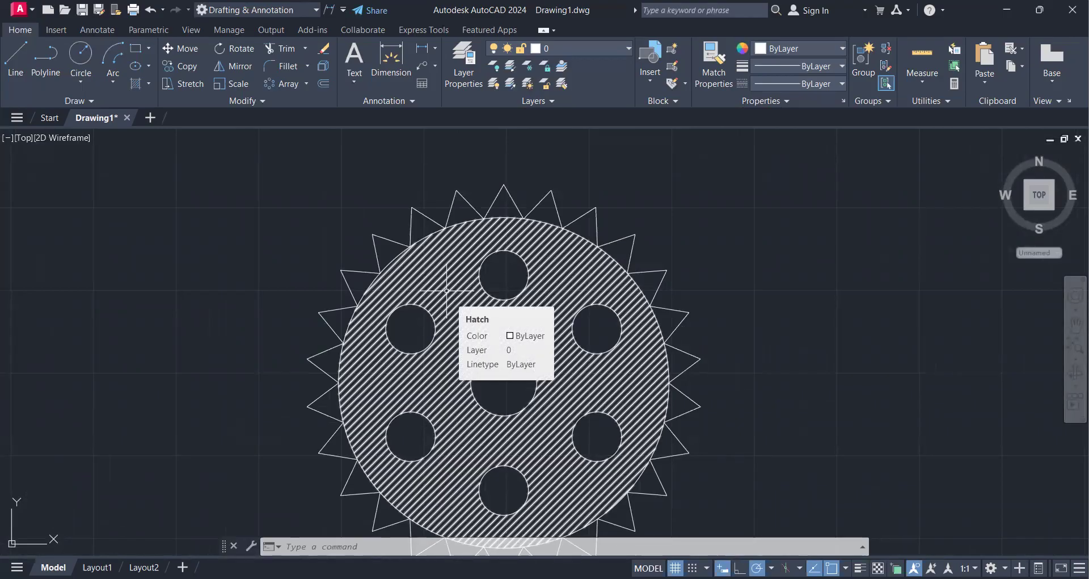
pyautogui.scroll(-2, 446, 290)
pyautogui.moveTo(486, 272)
pyautogui.mouseDown(button='middle')
pyautogui.moveTo(573, 260)
pyautogui.moveTo(580, 272)
pyautogui.mouseUp(button='middle')
pyautogui.scroll(-2, 546, 275)
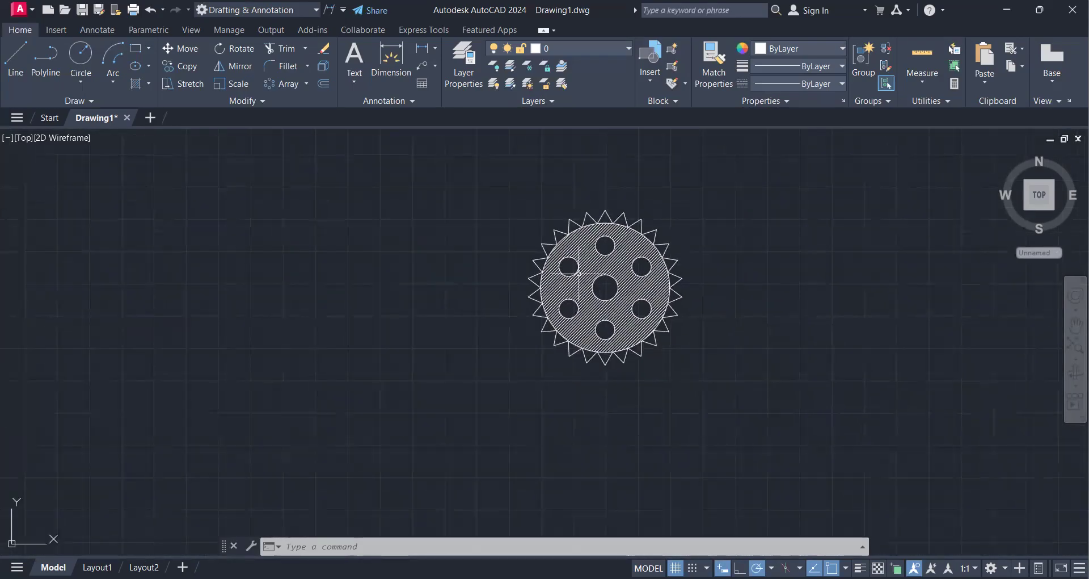
# Return to the text notes listing the Lengthen, Align, Break and Array commands beside the earlier examples.
pyautogui.scroll(-2, 483, 291)
pyautogui.moveTo(418, 297); pyautogui.dragTo(652, 355, button='middle')
pyautogui.scroll(-4, 650, 358)
pyautogui.moveTo(397, 358); pyautogui.dragTo(505, 423, button='middle')
pyautogui.scroll(6, 284, 243)
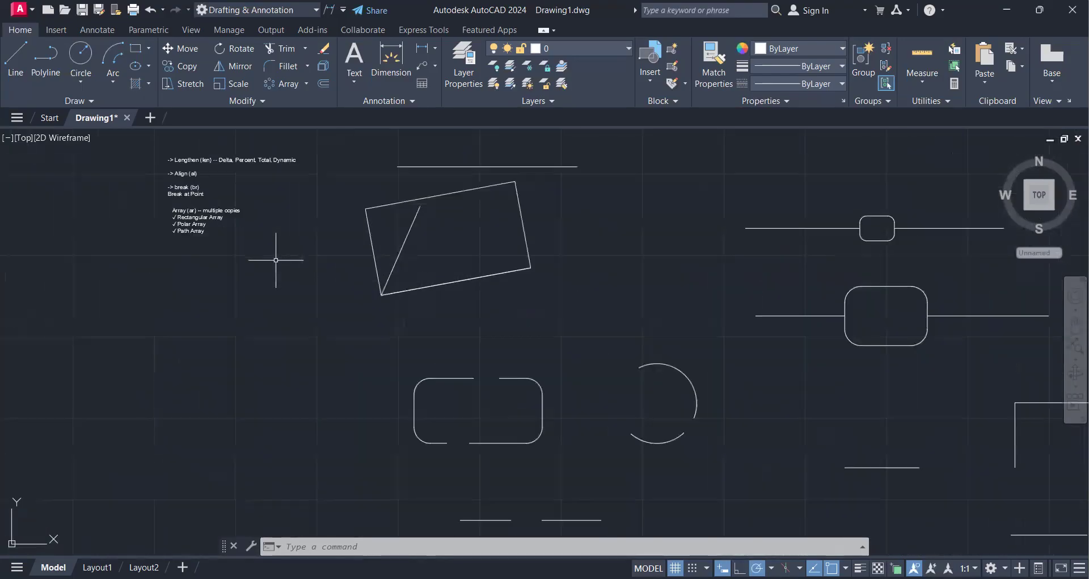